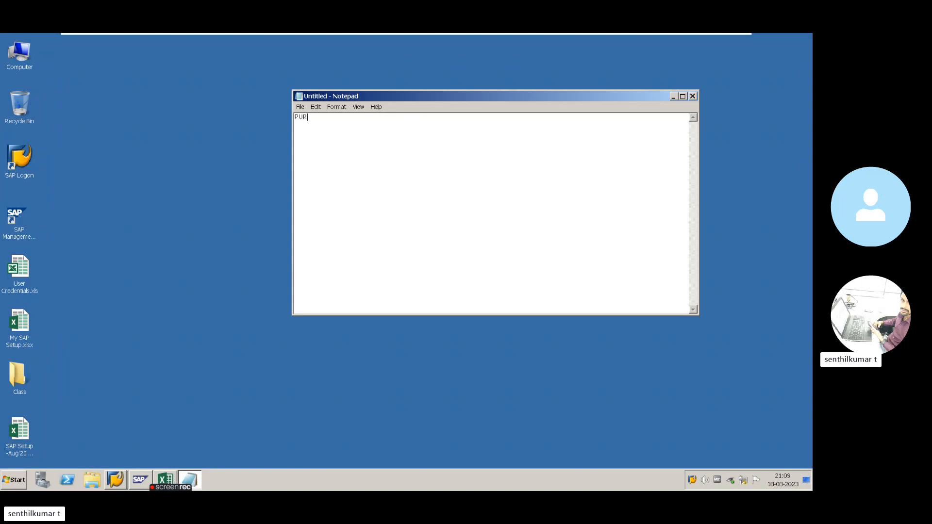
- Type the heading 'PURCHASE ORDER - PO' on the note's first line, correcting typos
key(BackSpace)
text(SE ORder)
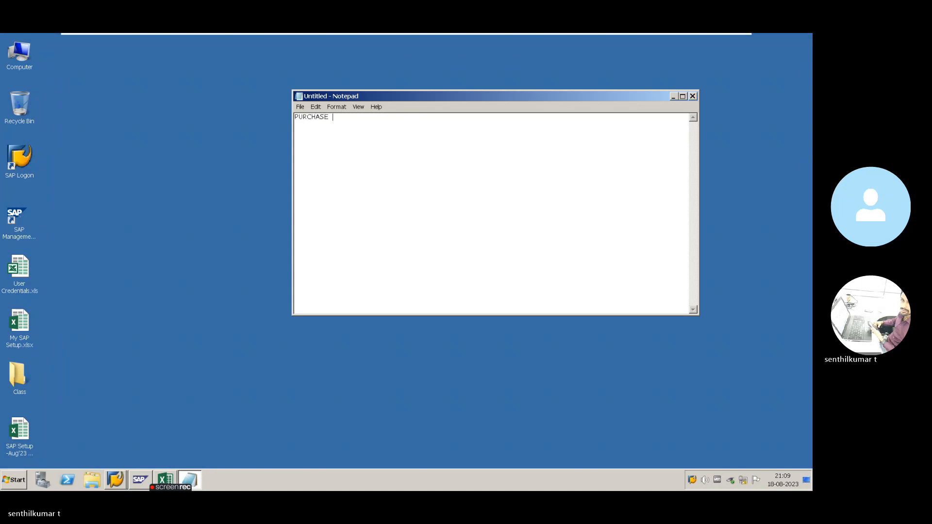
key(BackSpace)
key(BackSpace)
key(BackSpace)
key(BackSpace)
key(BackSpace)
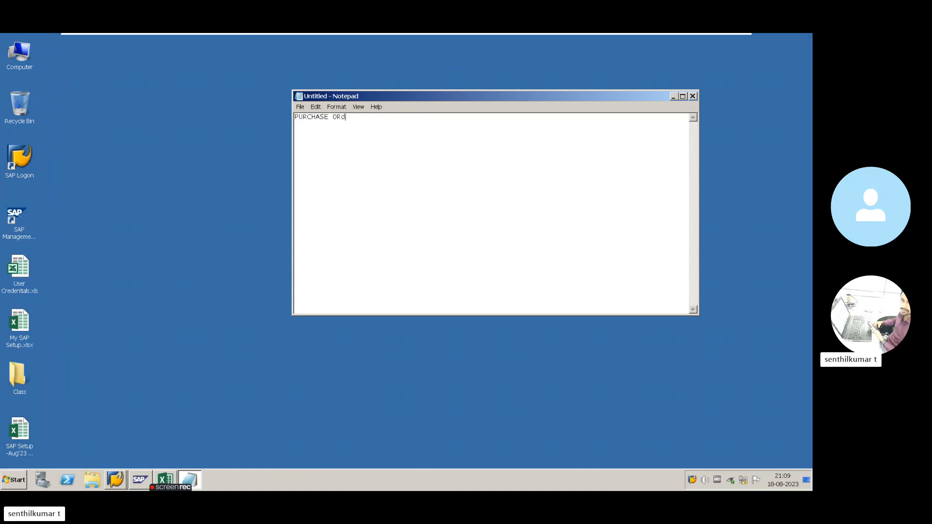
text(RDER - P)
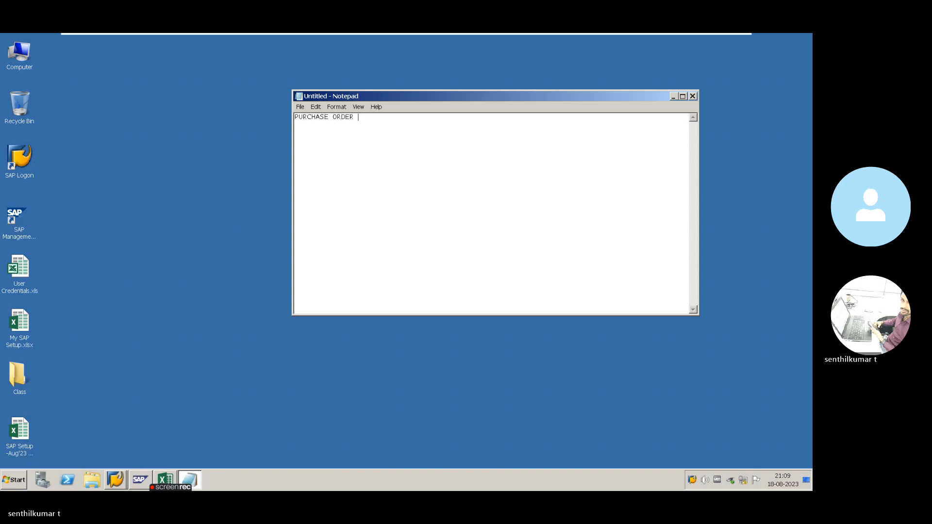
text(O)
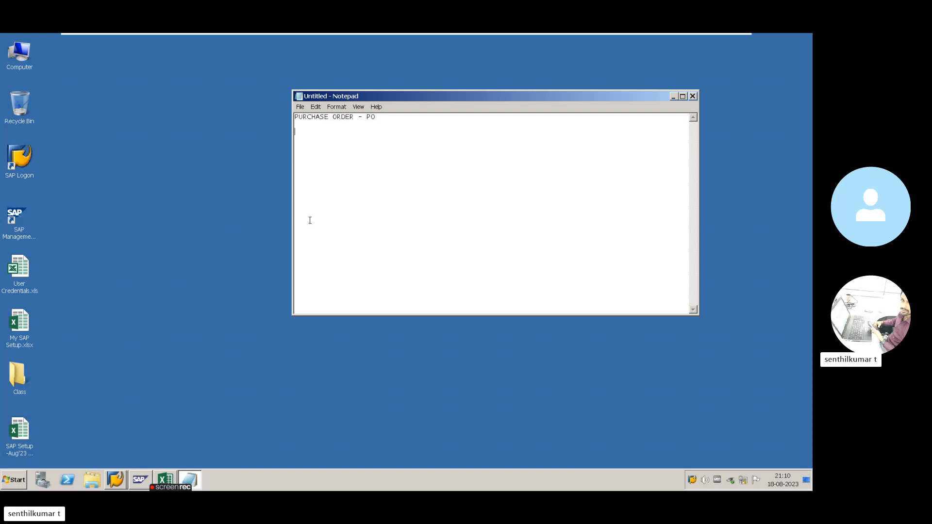
drag(376, 117, 294, 117)
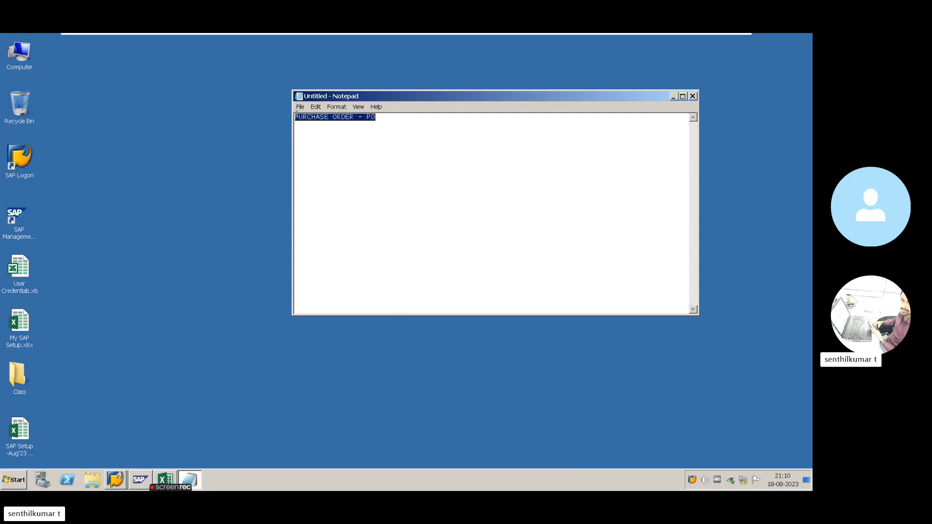
click(376, 119)
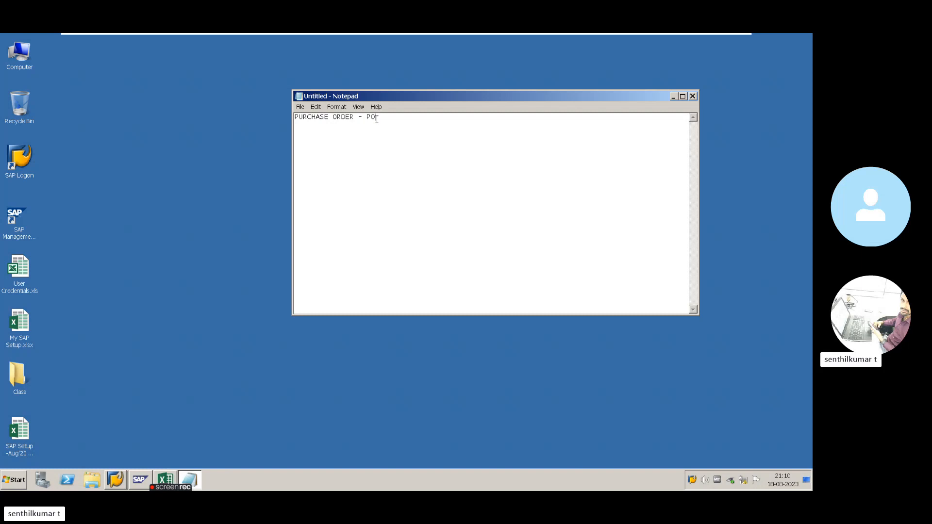
- Add the line 'PO is an External Document' below the heading
key(Return)
key(Return)
text(PO is a)
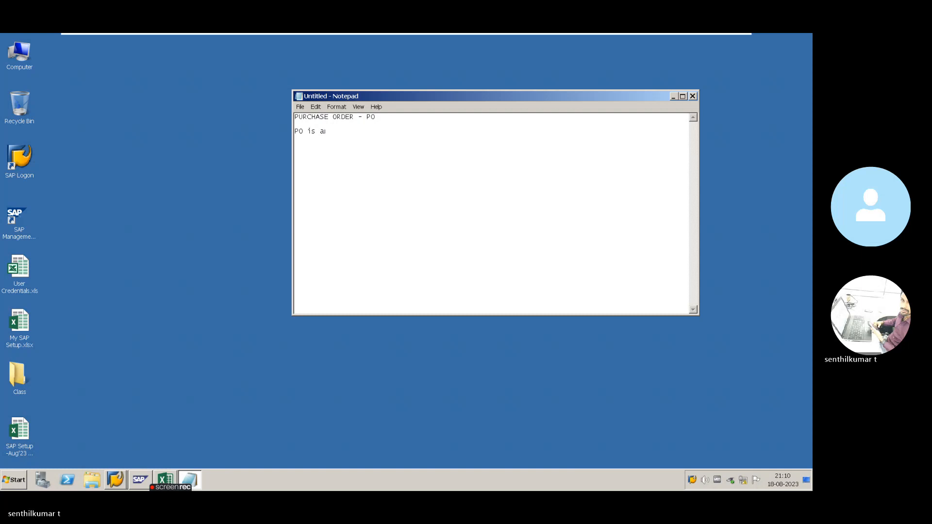
text(n External)
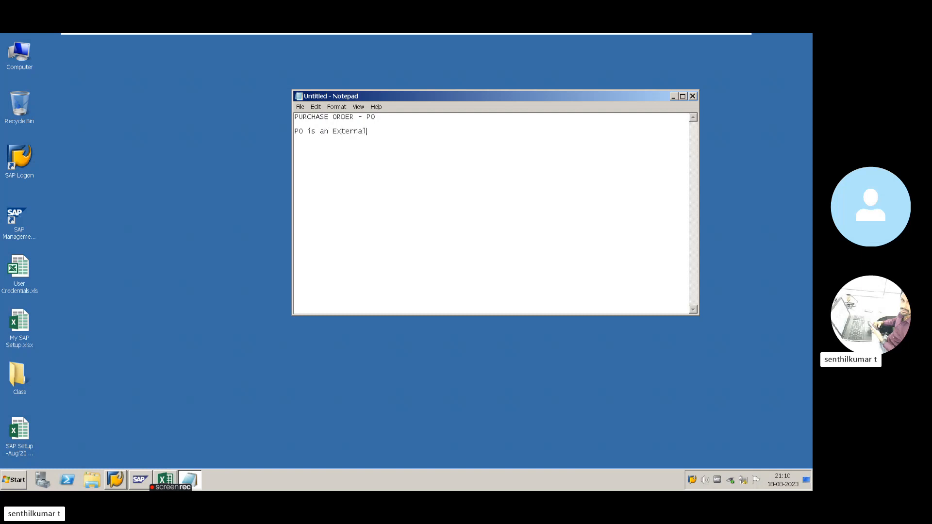
text( Document)
click(674, 97)
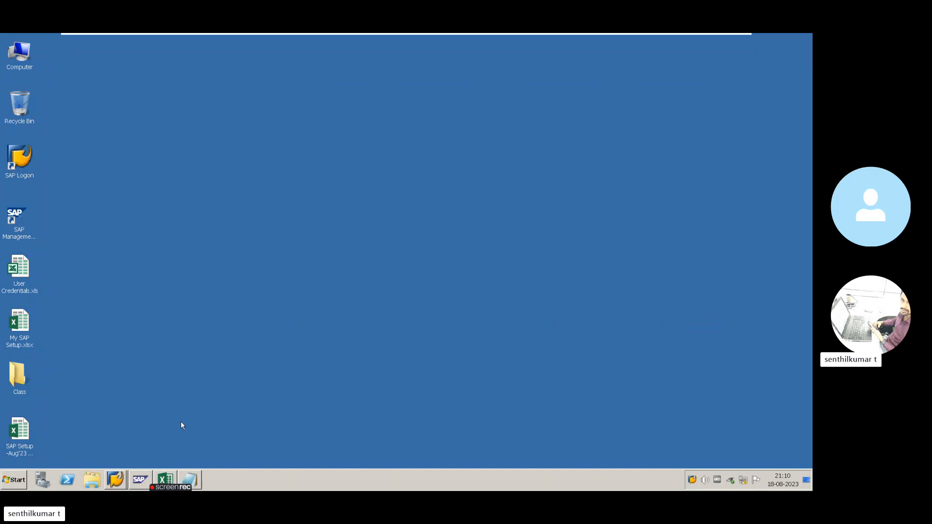
click(193, 479)
- List transaction codes ME21N Create, ME22N Change, ME23N Display, ME2M/ME2N List and ME29N Release PO
key(Return)
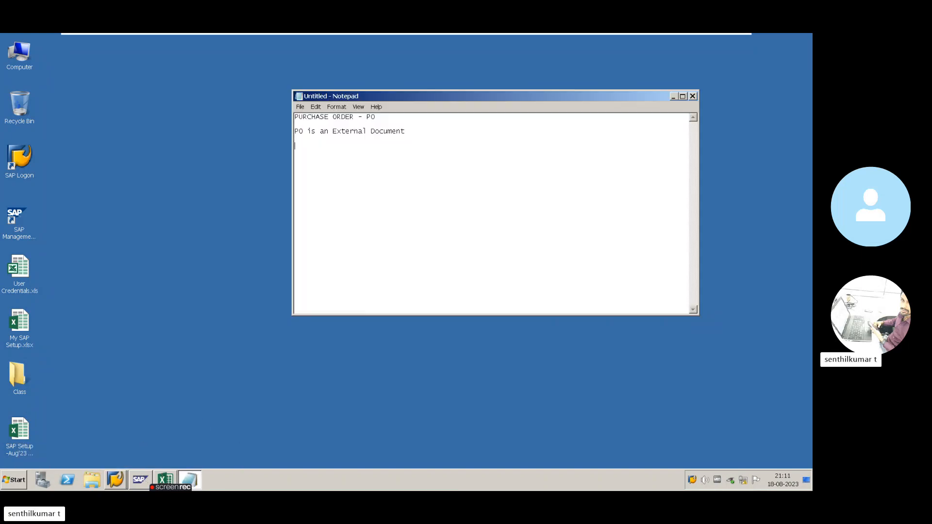
text(ME21N - )
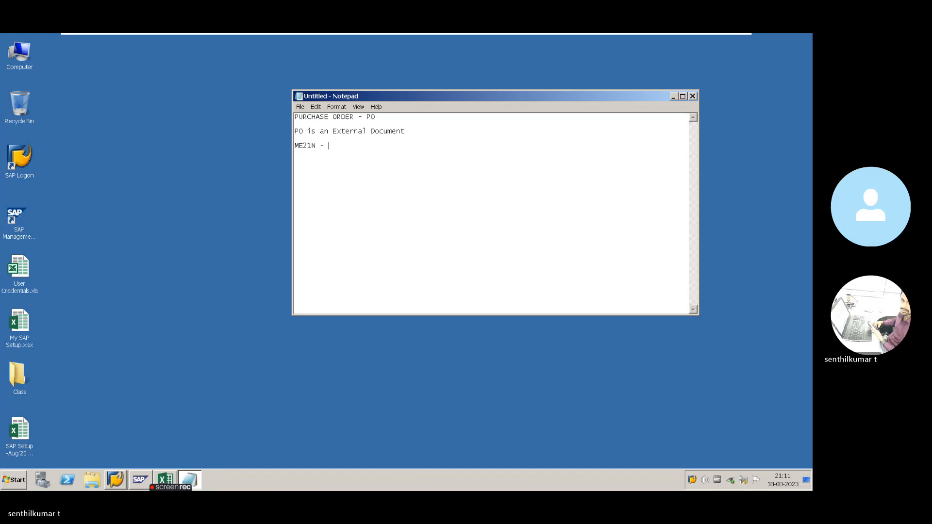
text(Crea)
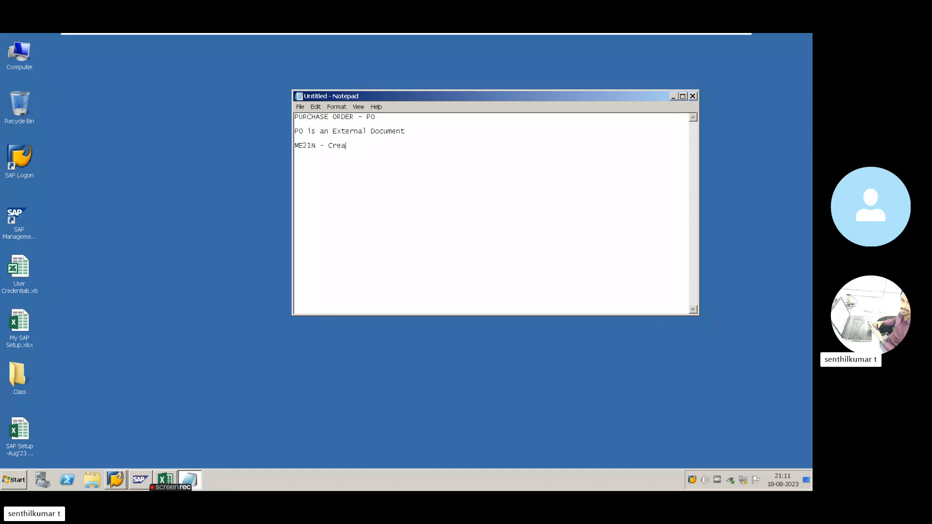
text(te PO  )
text(ME22N)
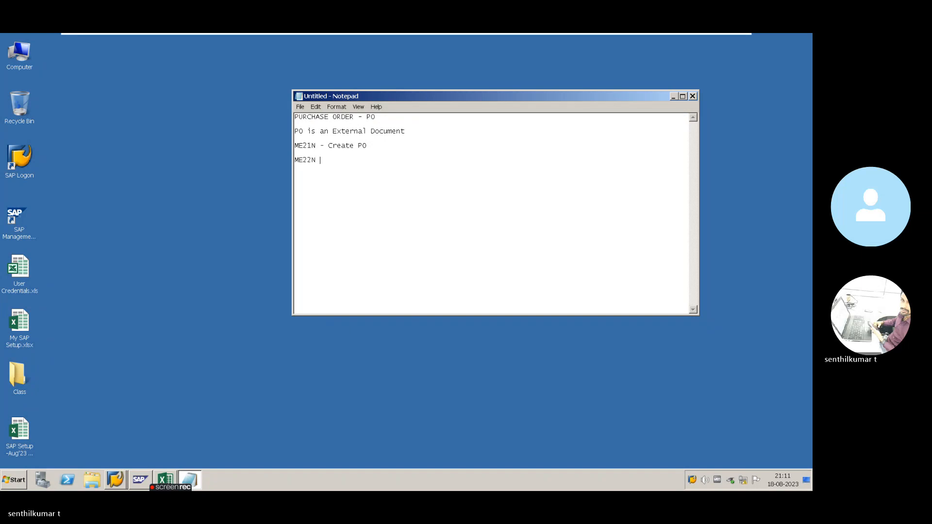
text( - CHANGE PO)
key(Return)
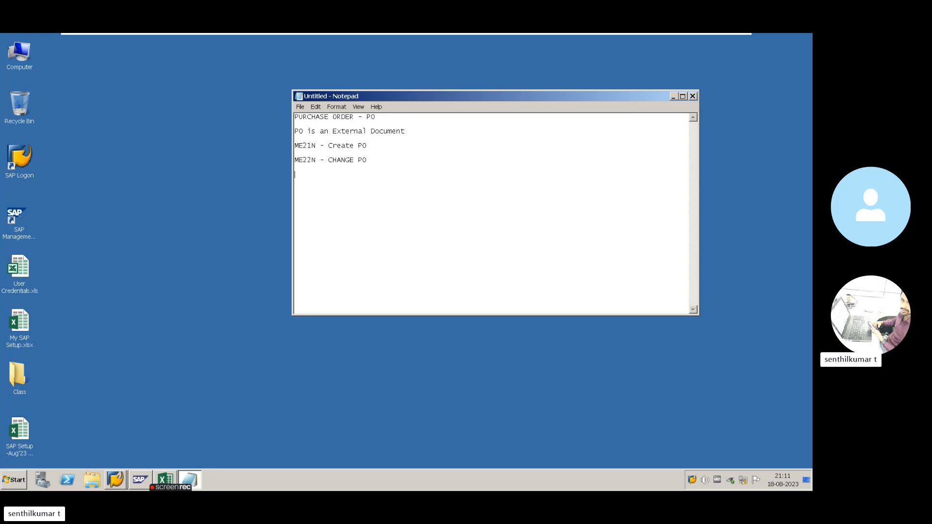
text(ME23N - DISPLAY PO)
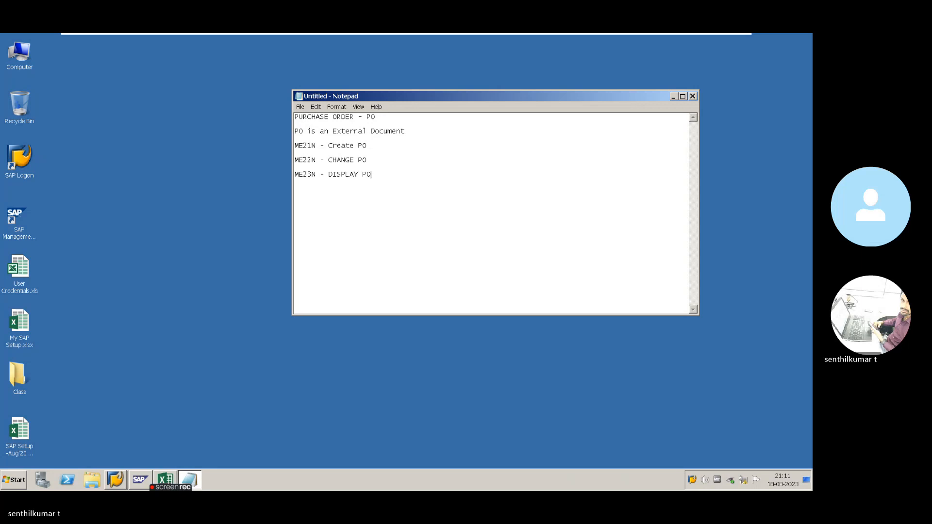
key(Return)
text(ME2M )
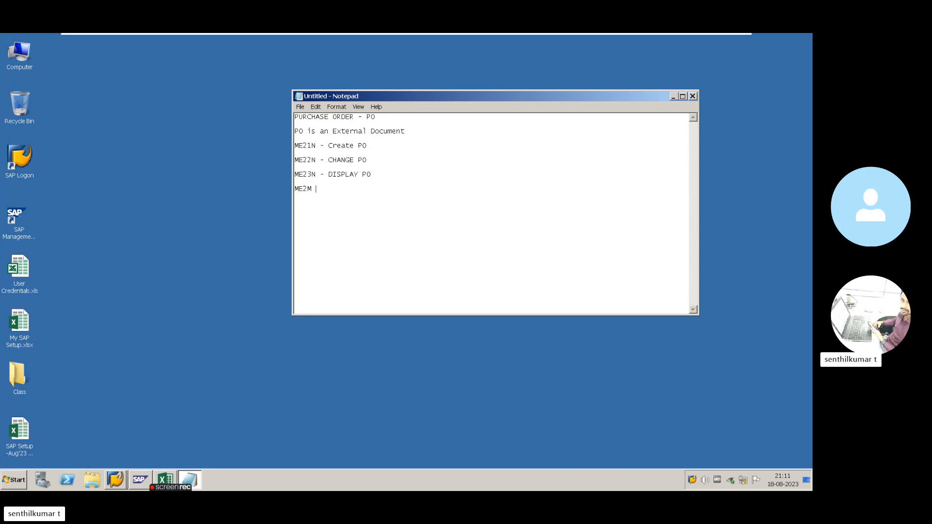
text(/ ME2)
text(N - LIS)
text(T O)
text(F PO  )
text(ME2)
text(9N -)
text( RELEASE)
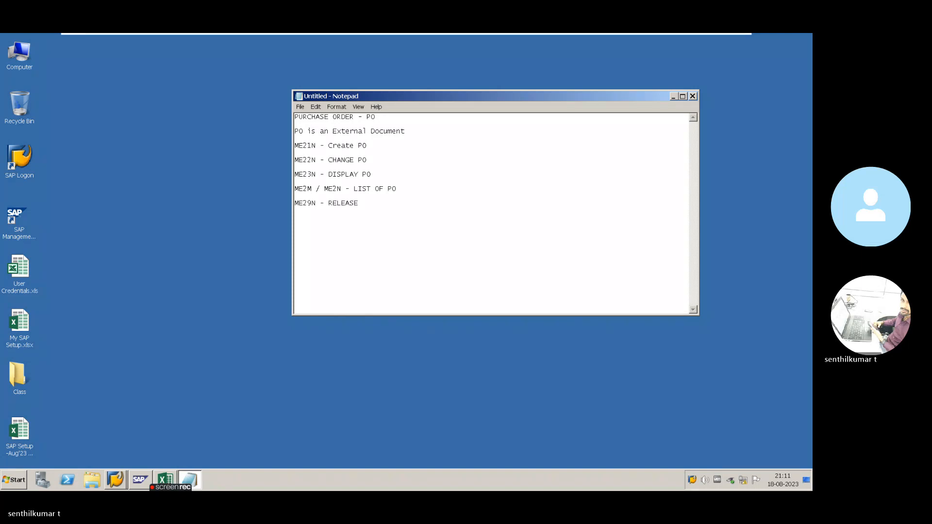
text( PO)
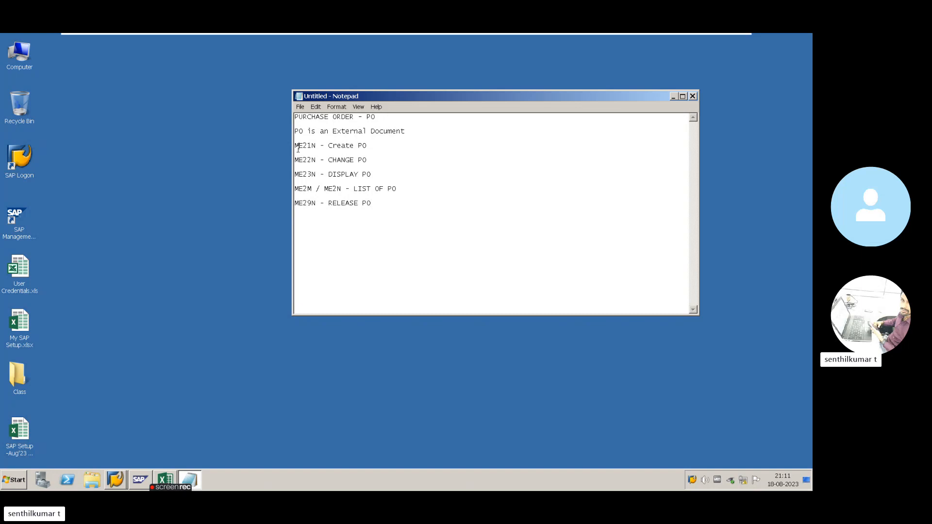
mouse_move(298, 146)
mouse_down()
mouse_move(387, 202)
mouse_move(302, 149)
mouse_up()
- Switch to SAP Easy Access and run ME21N to start a new purchase order
click(360, 203)
click(307, 146)
click(116, 480)
click(129, 453)
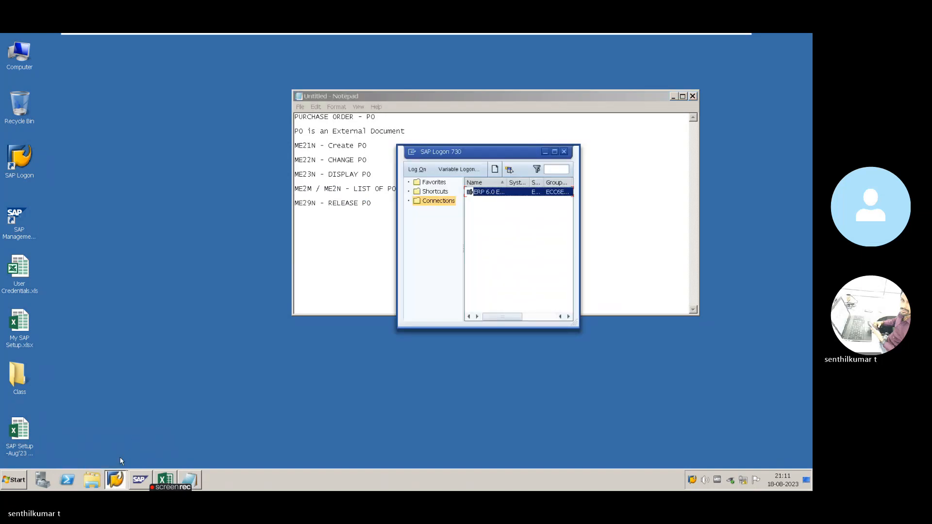
click(116, 479)
click(118, 457)
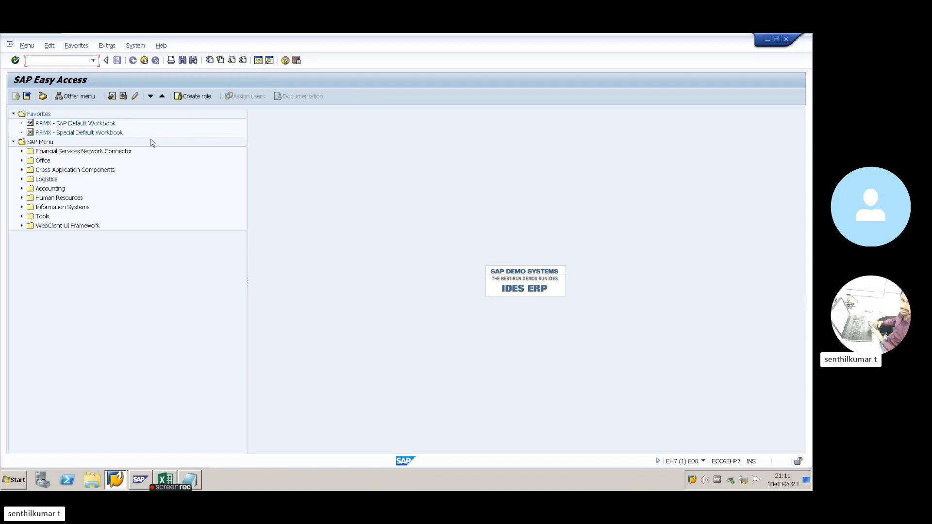
text(ME21N)
key(Return)
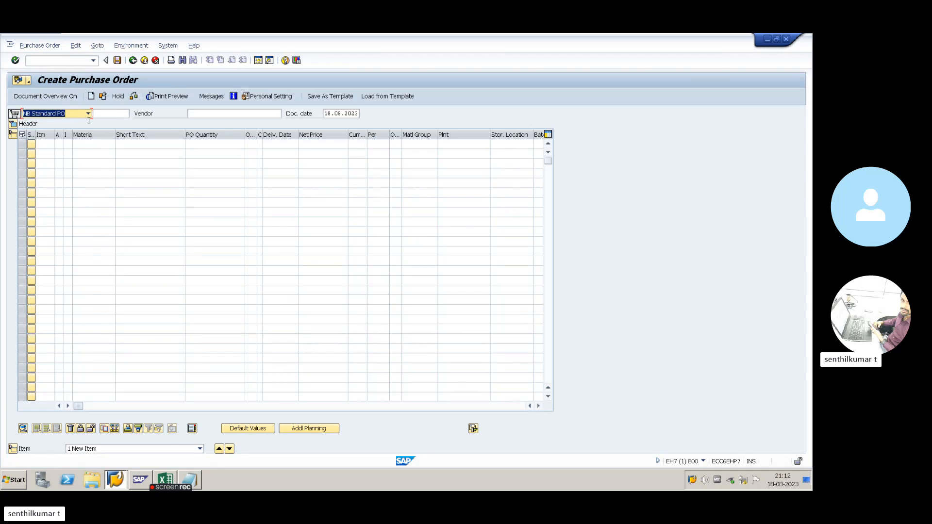
click(88, 113)
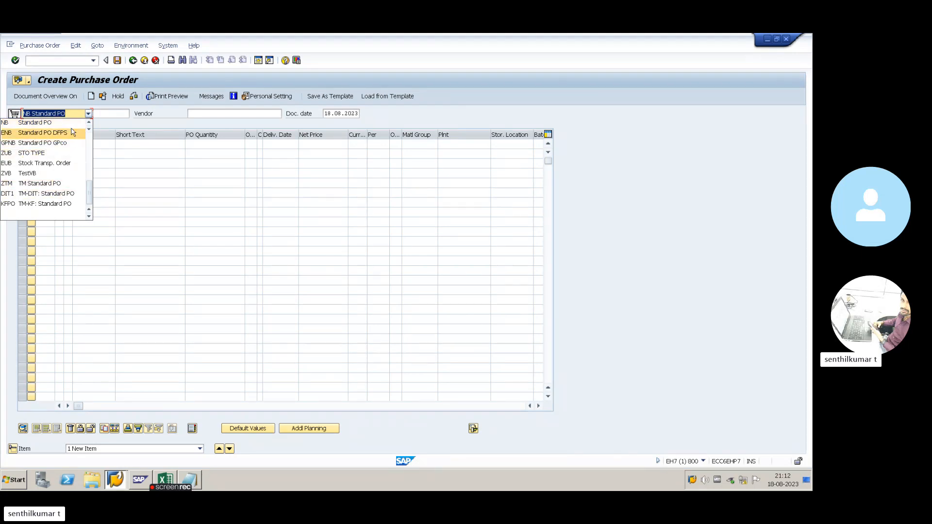
click(69, 116)
click(69, 117)
click(118, 130)
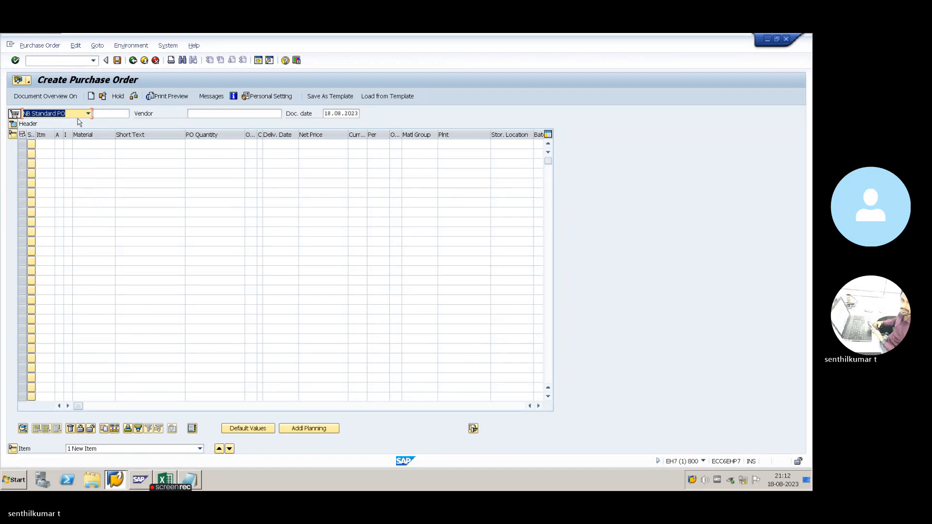
click(79, 116)
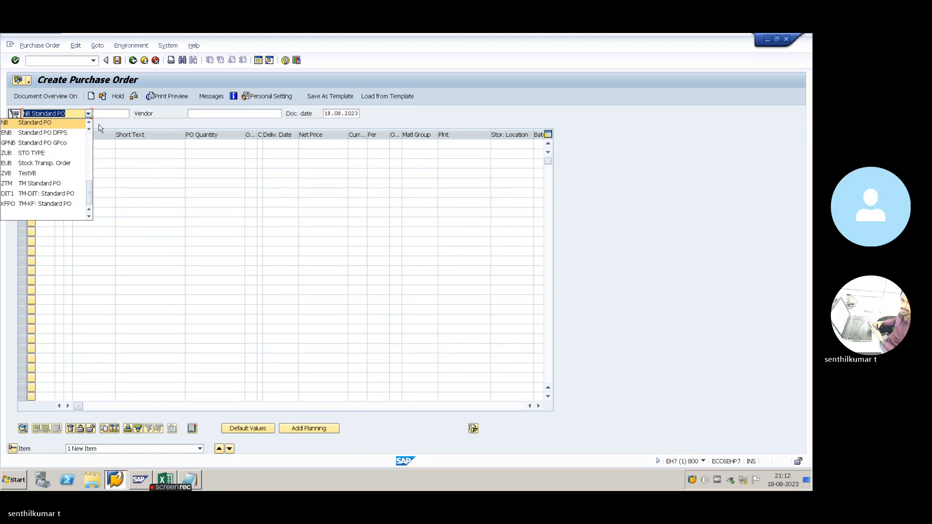
click(102, 127)
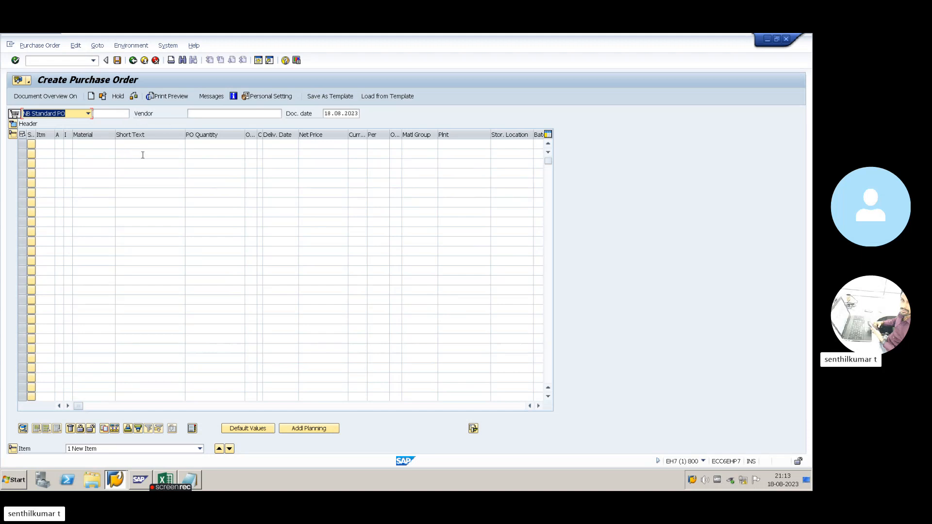
click(151, 125)
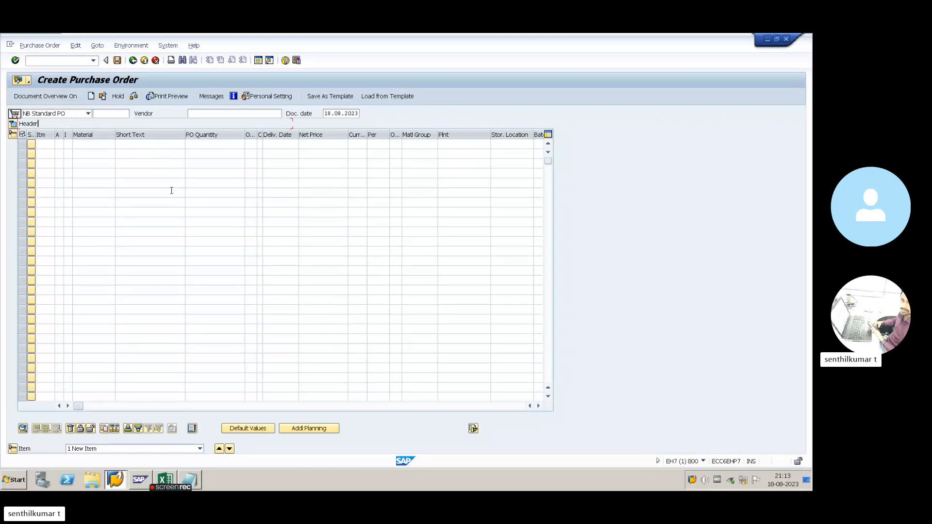
key(alt+Tab)
key(alt+Tab)
key(alt+Tab)
key(alt+Tab)
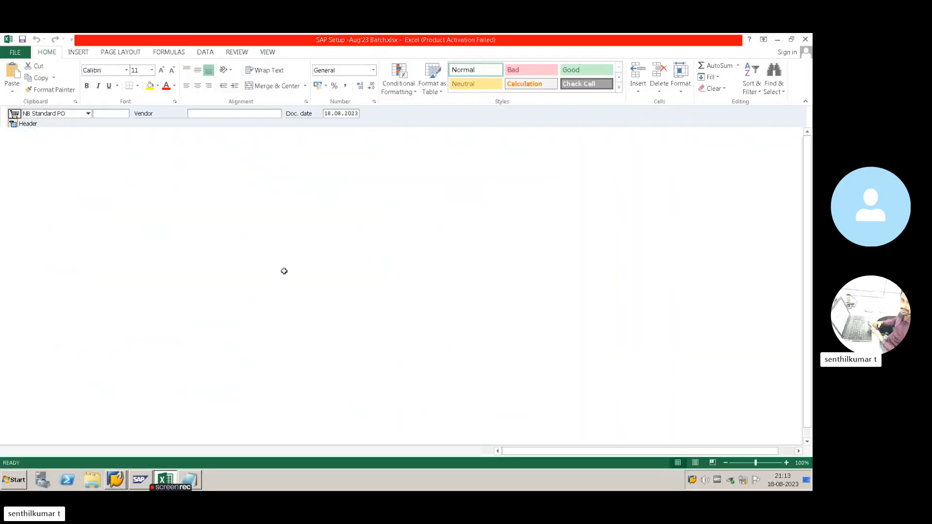
click(121, 333)
key(alt+Tab)
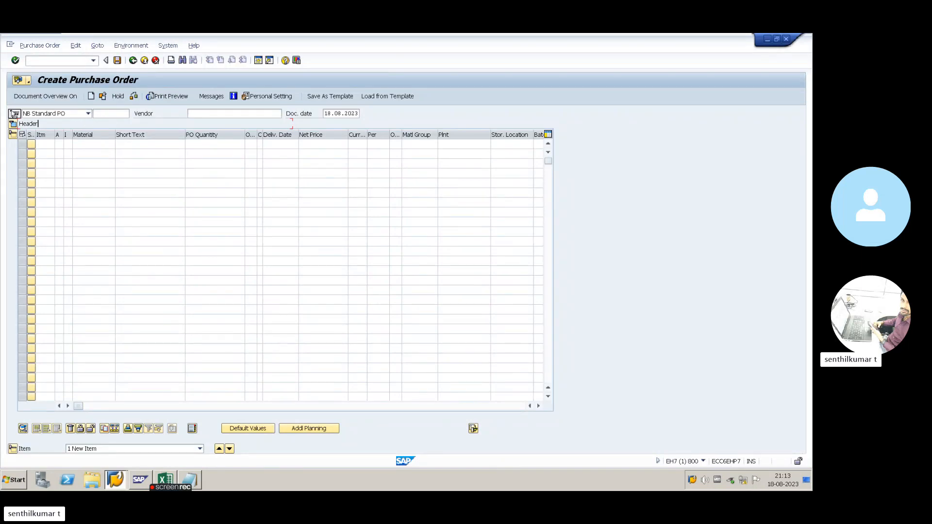
click(46, 98)
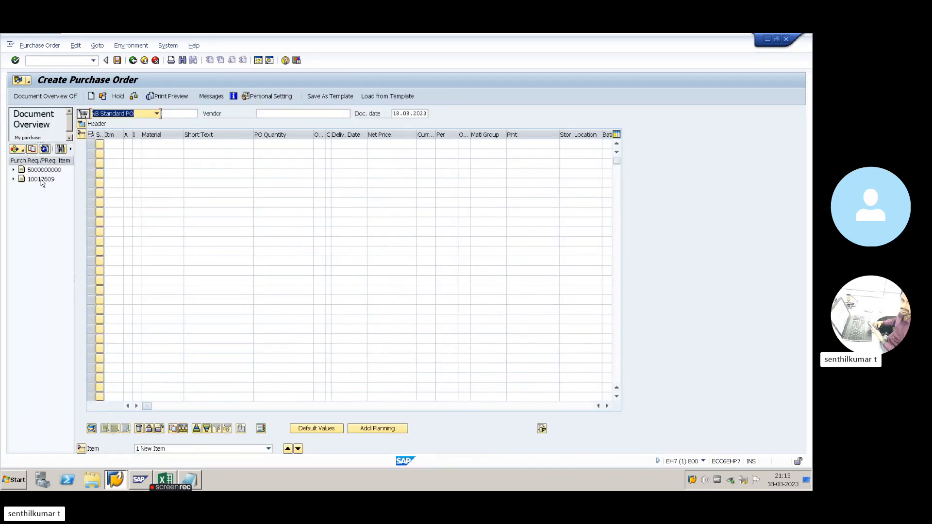
- Check requisition number 10017609 in Excel cell B19 and bring up the overview's document types
key(alt+Tab)
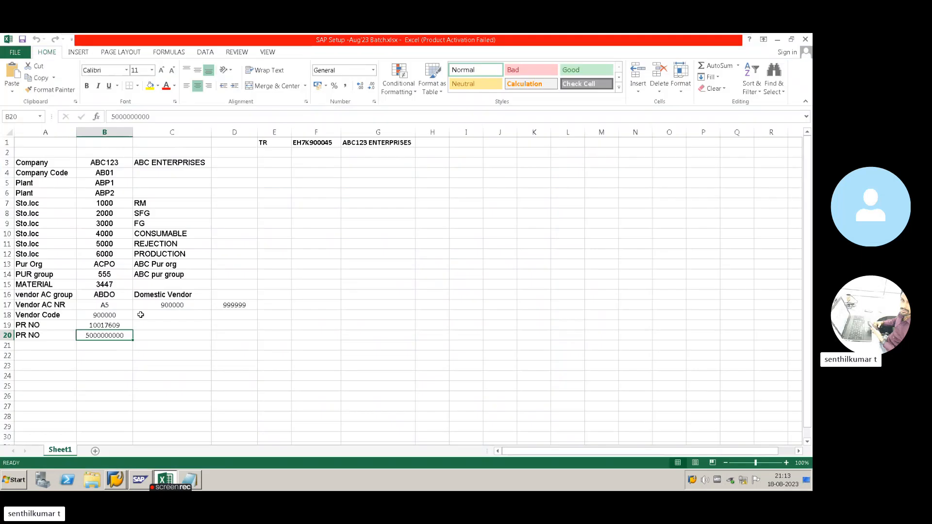
click(128, 324)
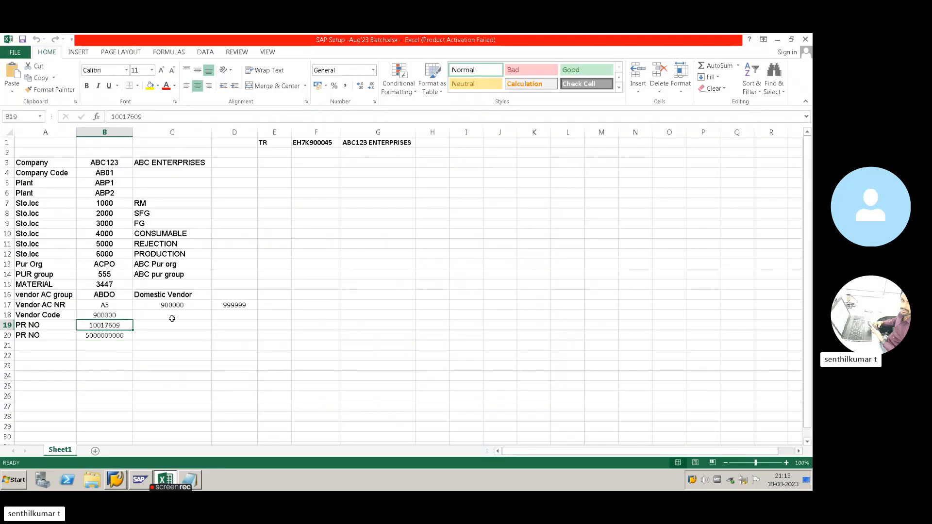
key(alt+Tab)
click(47, 171)
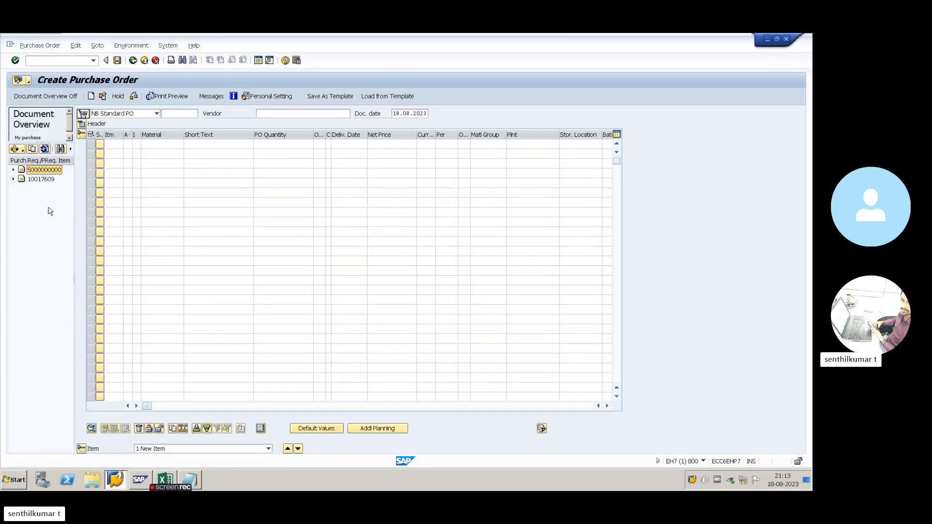
key(alt+Tab)
key(alt+Tab)
click(19, 150)
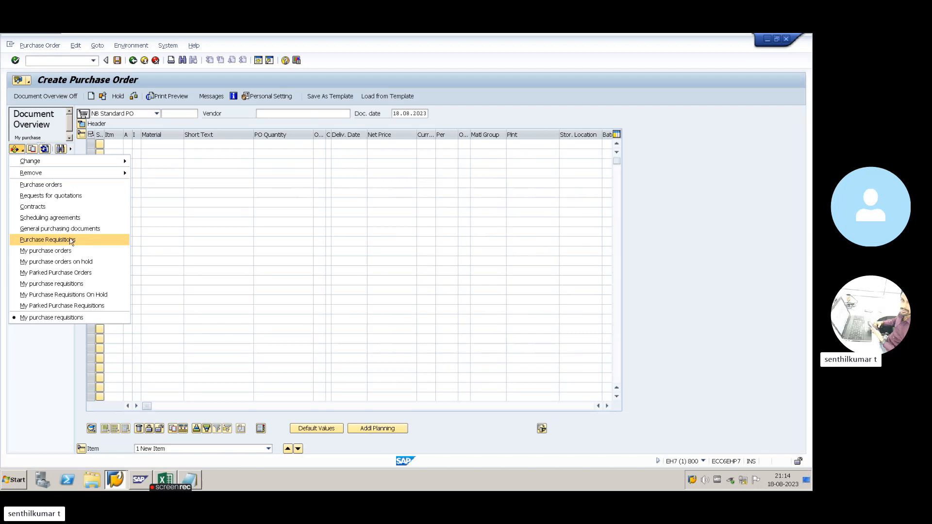
- Adopt requisition 10017609 as item 10: material 3447, 100 EA, plant ABC PLANT1
click(167, 244)
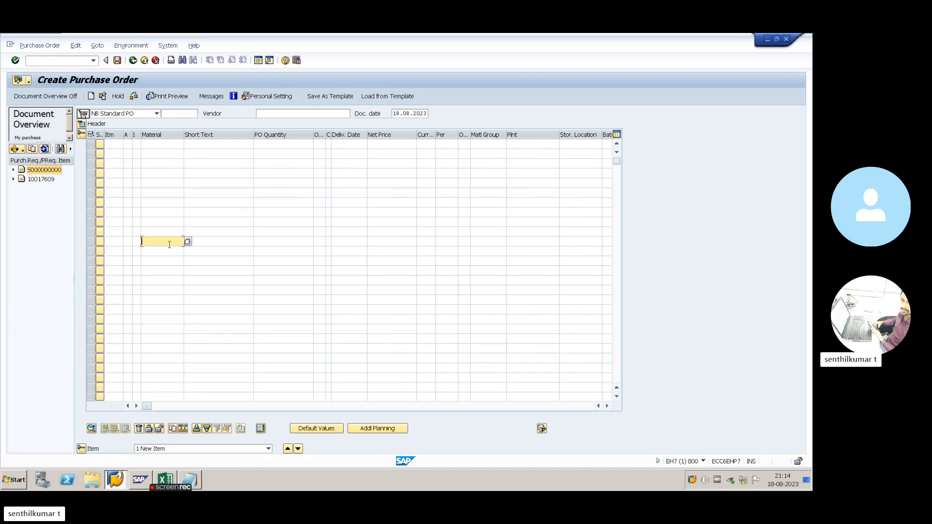
click(39, 180)
click(40, 170)
click(38, 178)
click(39, 170)
click(37, 179)
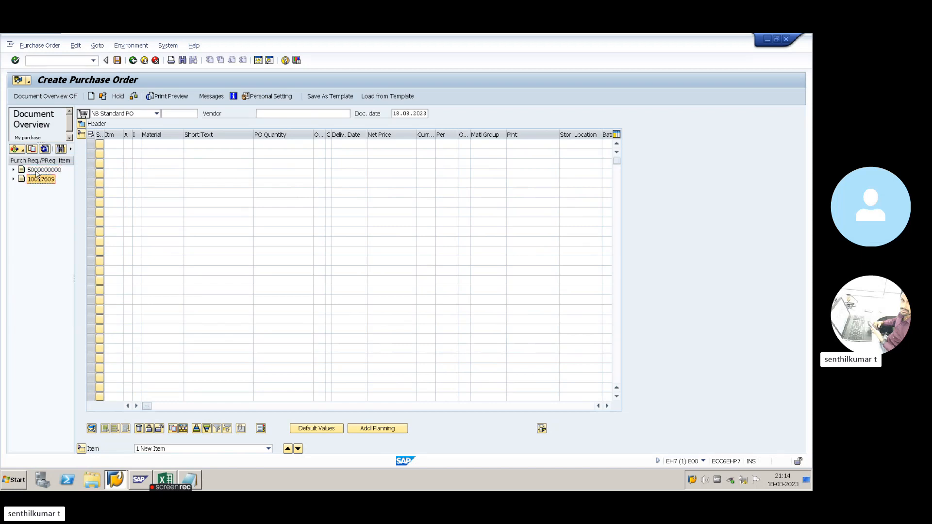
click(36, 171)
click(38, 181)
click(33, 151)
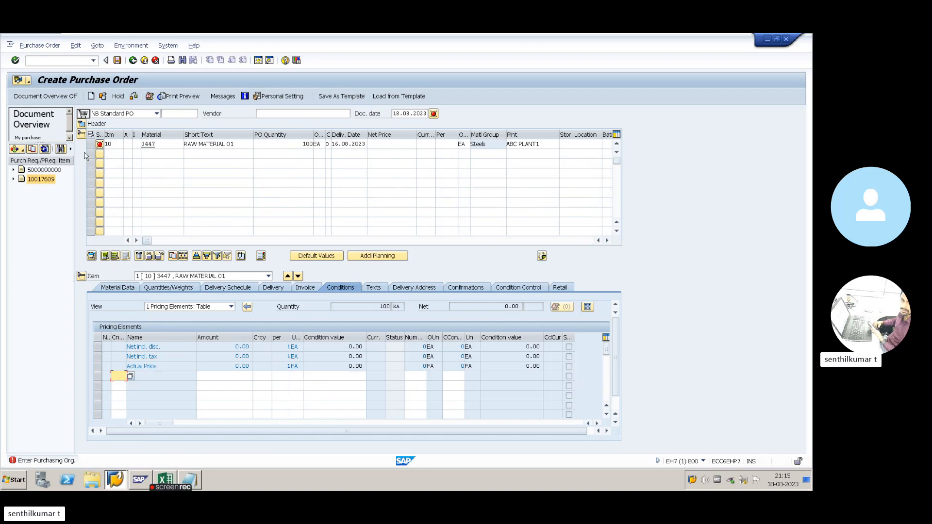
click(82, 135)
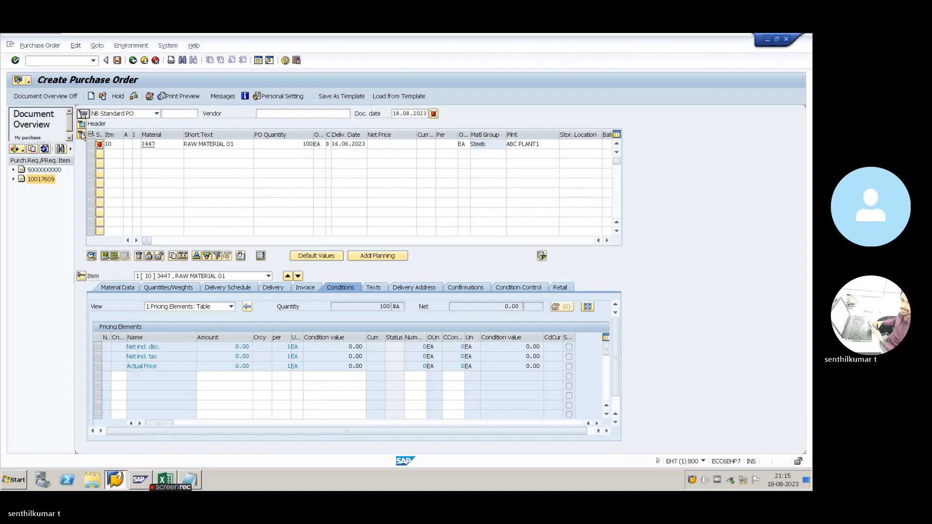
click(82, 144)
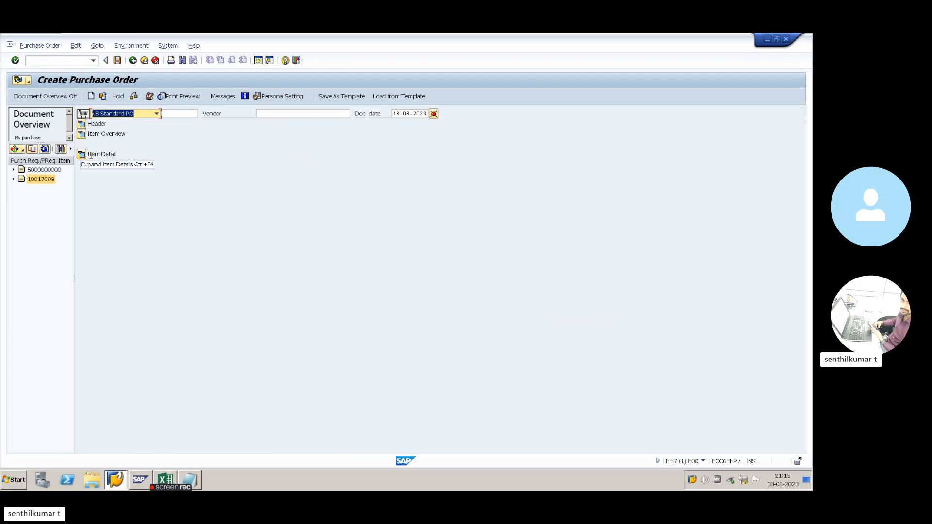
click(82, 124)
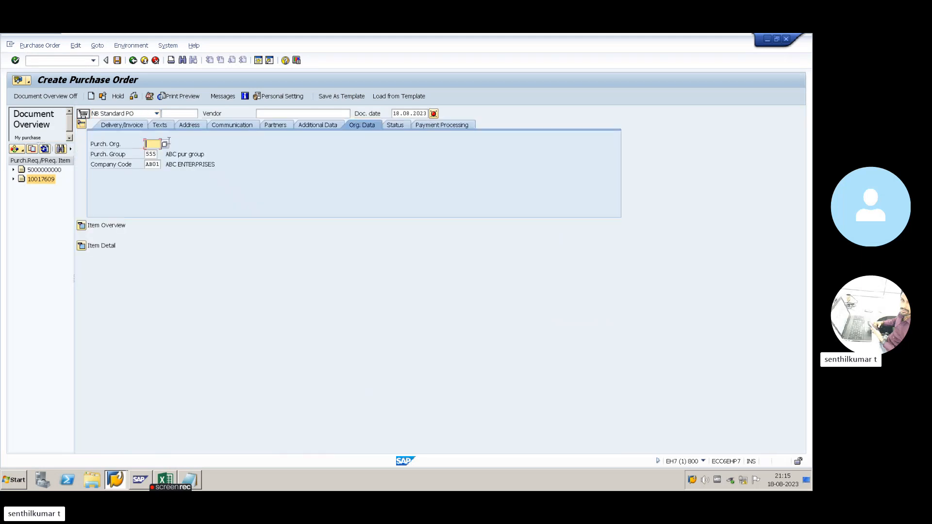
click(130, 126)
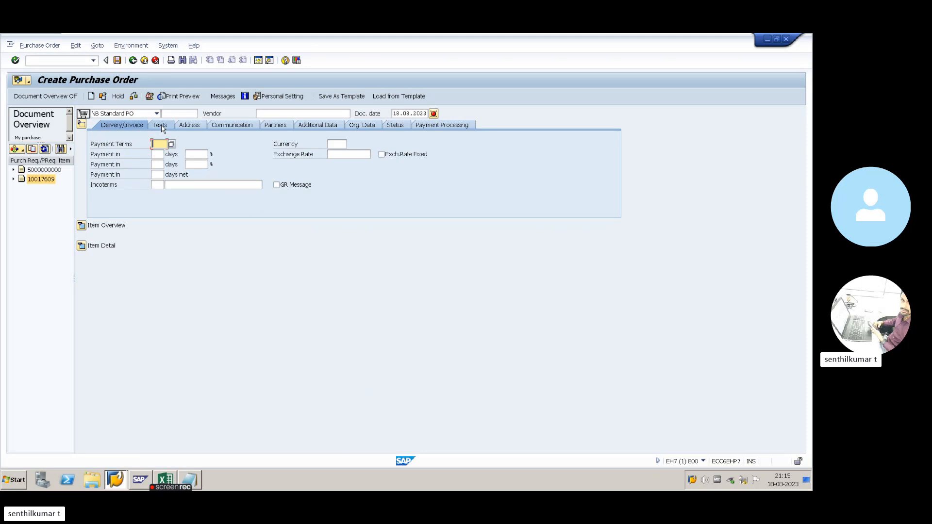
click(163, 128)
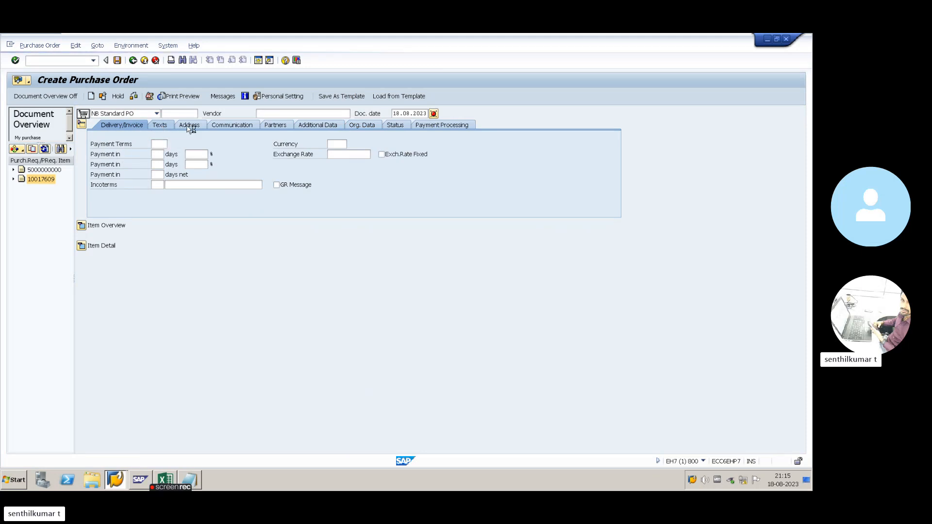
click(362, 127)
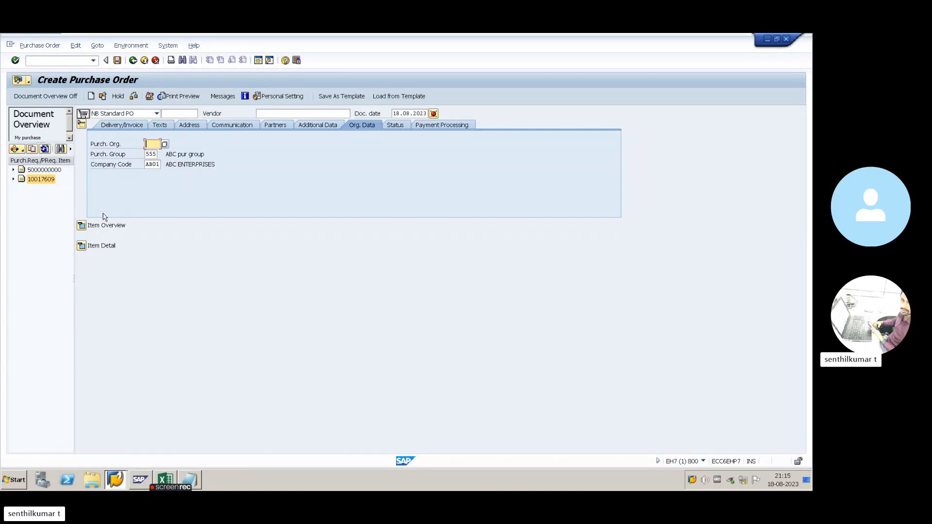
click(82, 124)
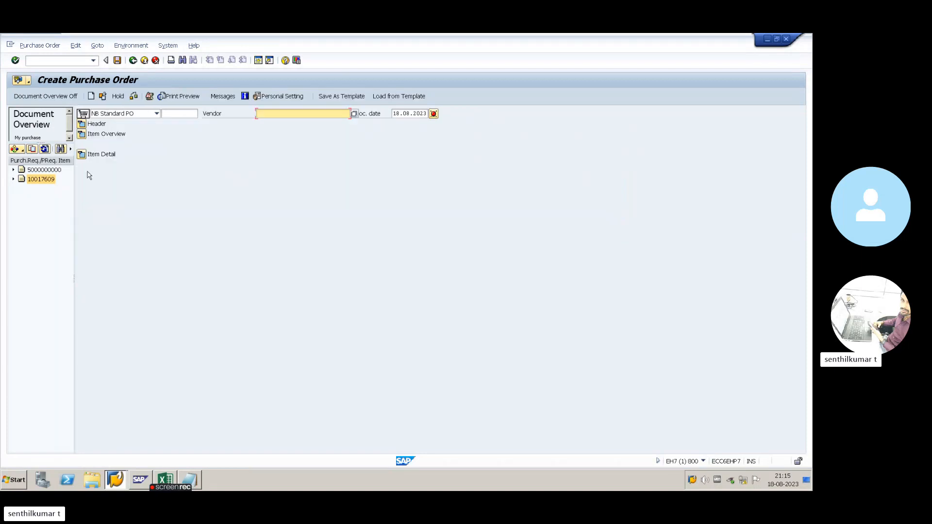
click(82, 134)
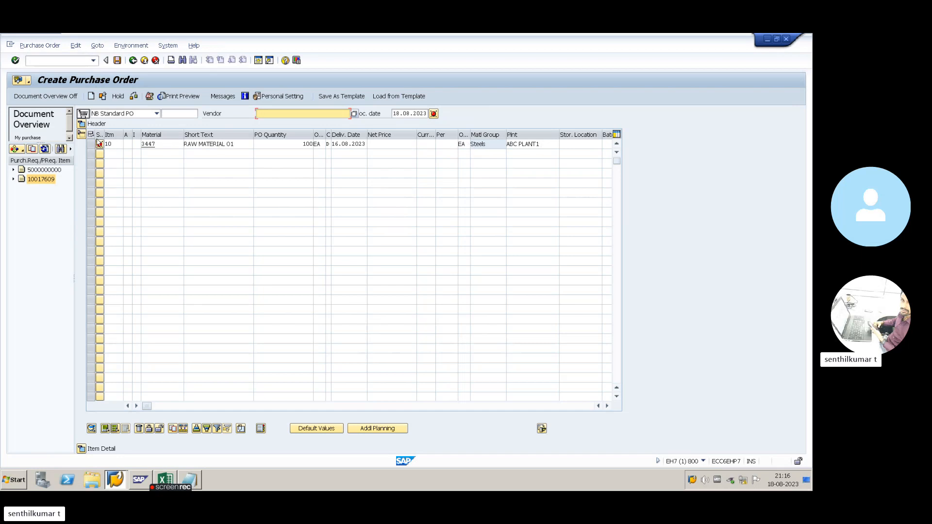
click(82, 134)
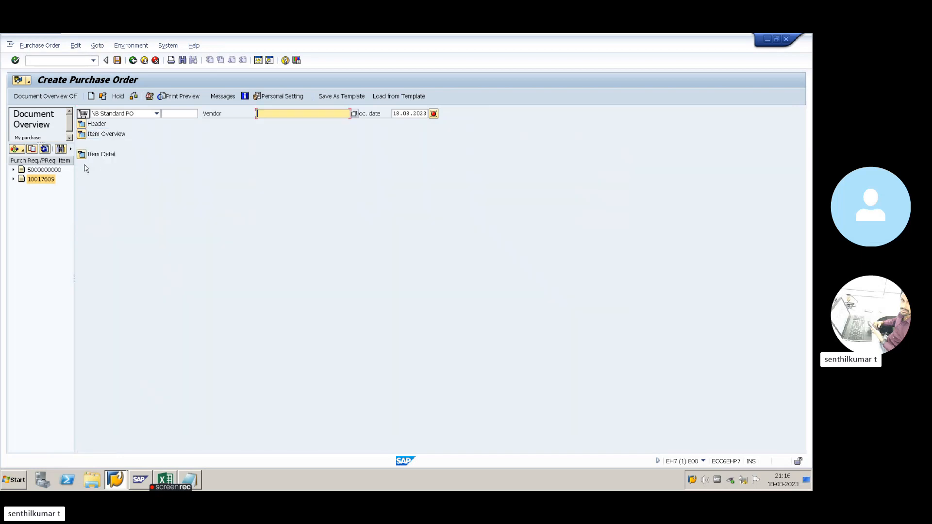
click(81, 155)
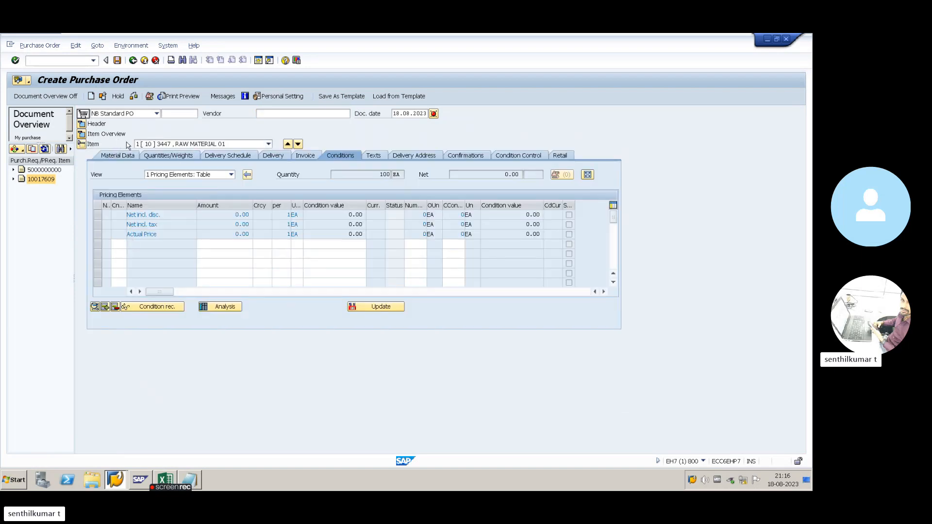
- Show item 10's material data (group 00101) and header org data: purchasing group 555, company code AB01
click(82, 135)
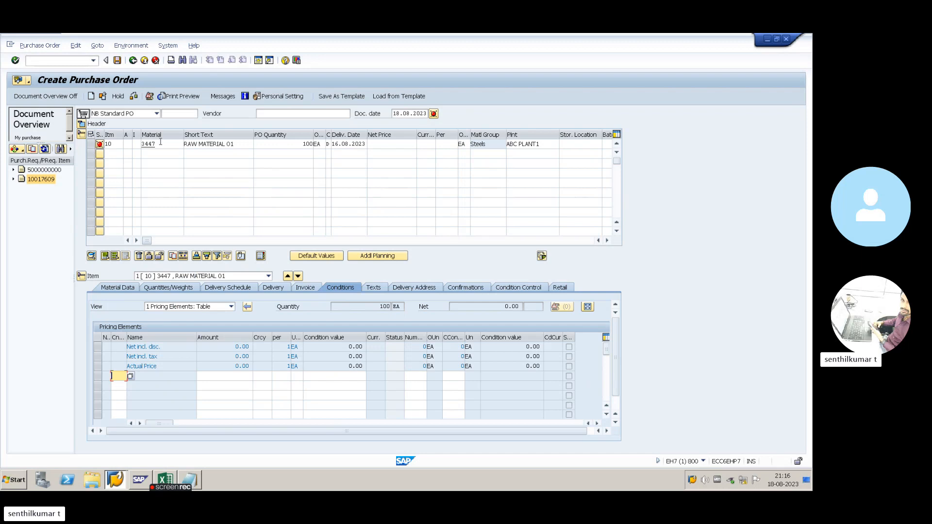
click(93, 145)
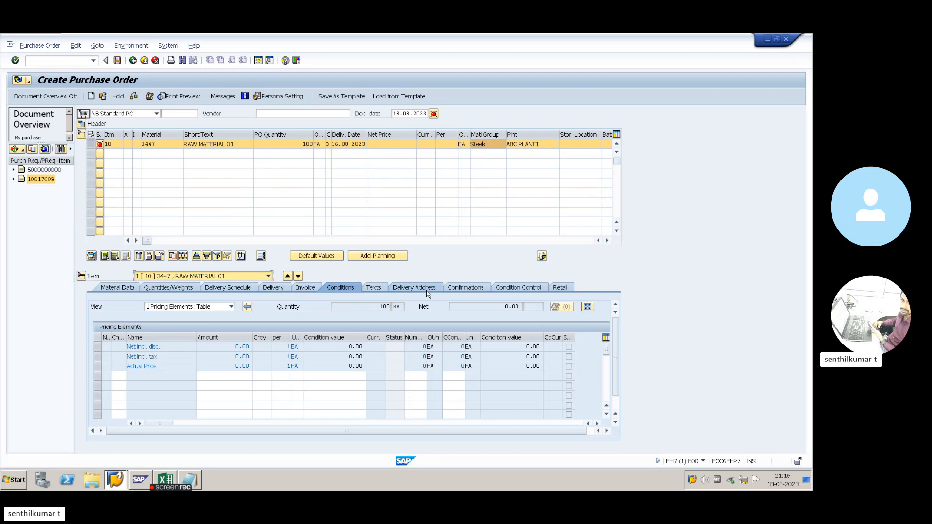
click(127, 288)
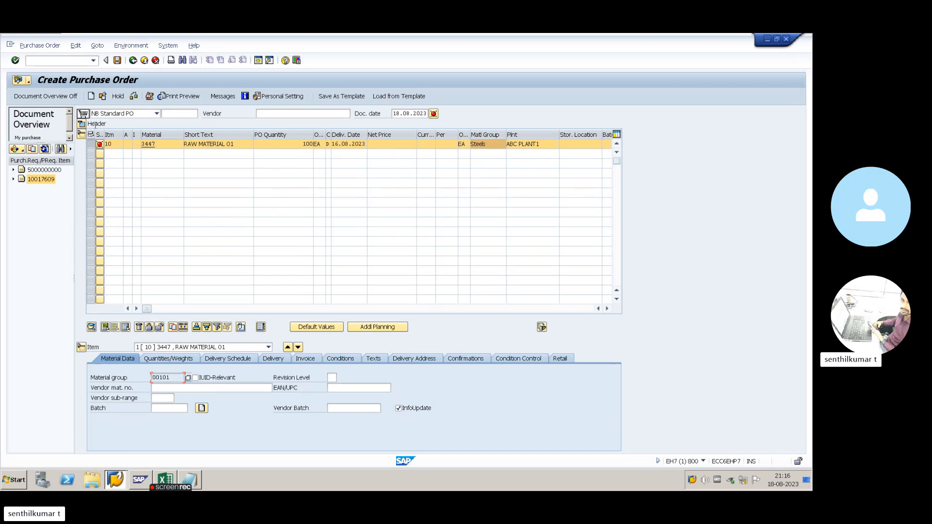
click(82, 124)
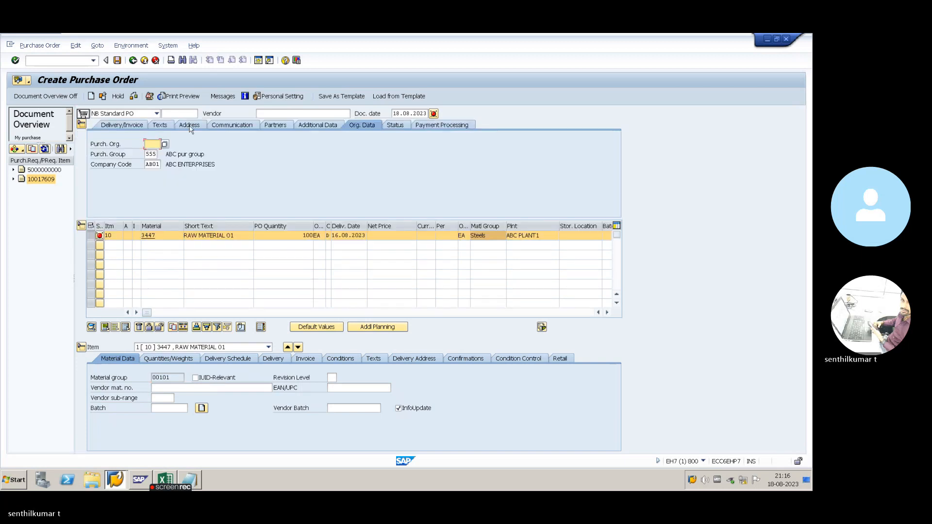
- Paste the vendor code from Excel cell B18 into the PO's Vendor field
click(298, 112)
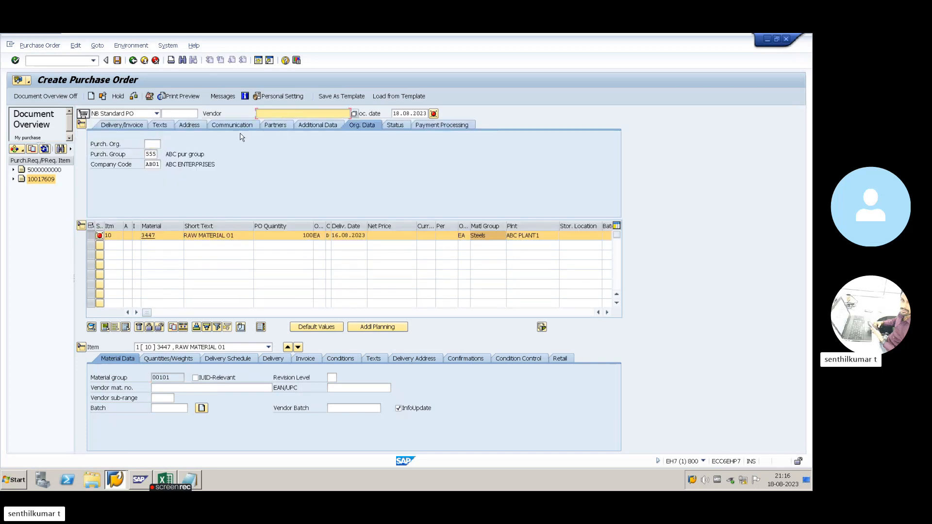
key(alt+Tab)
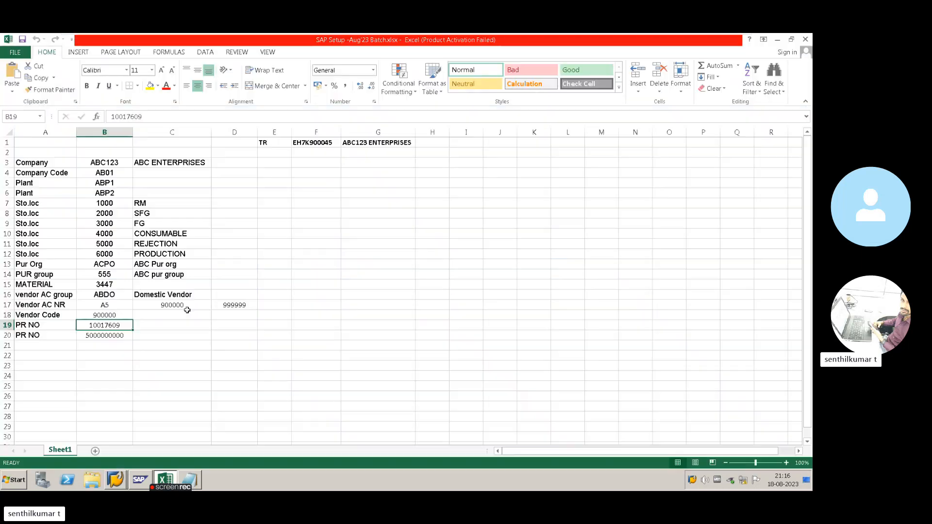
click(107, 306)
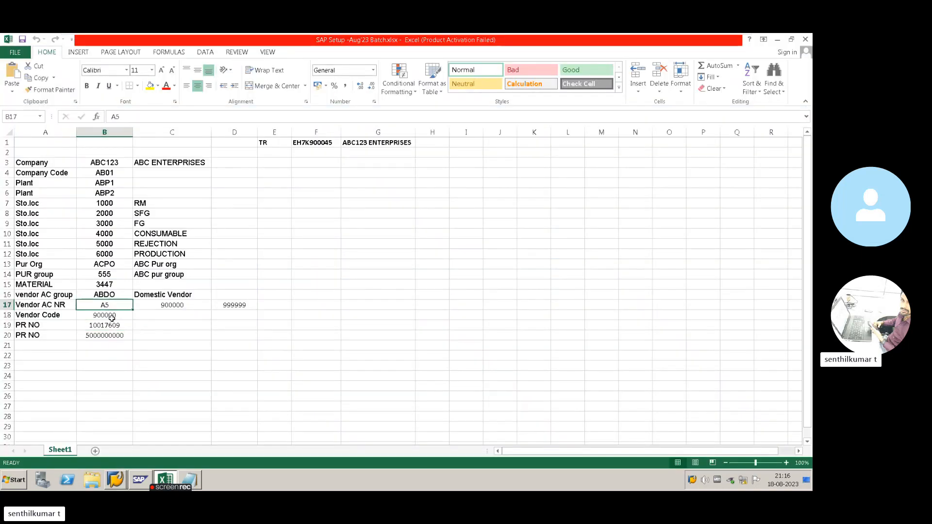
click(105, 315)
key(ctrl+c)
key(alt+Tab)
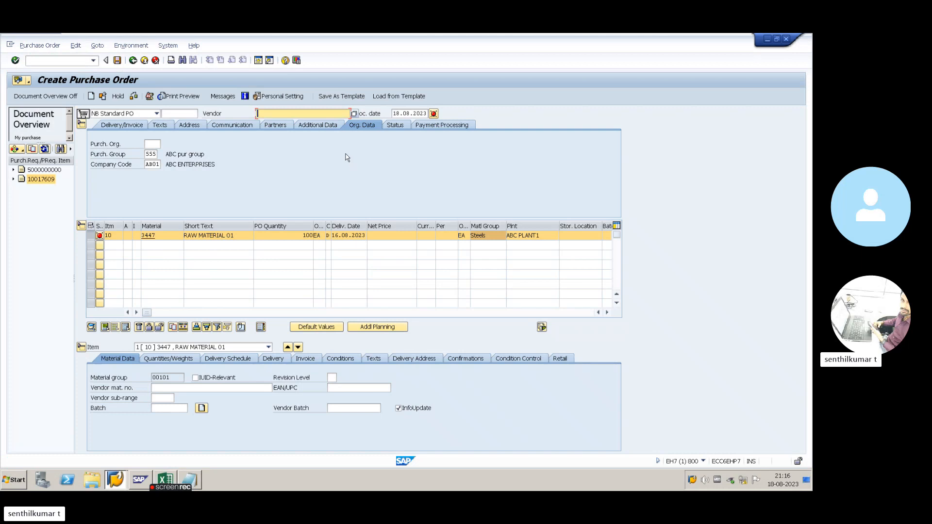
key(ctrl+v)
key(Return)
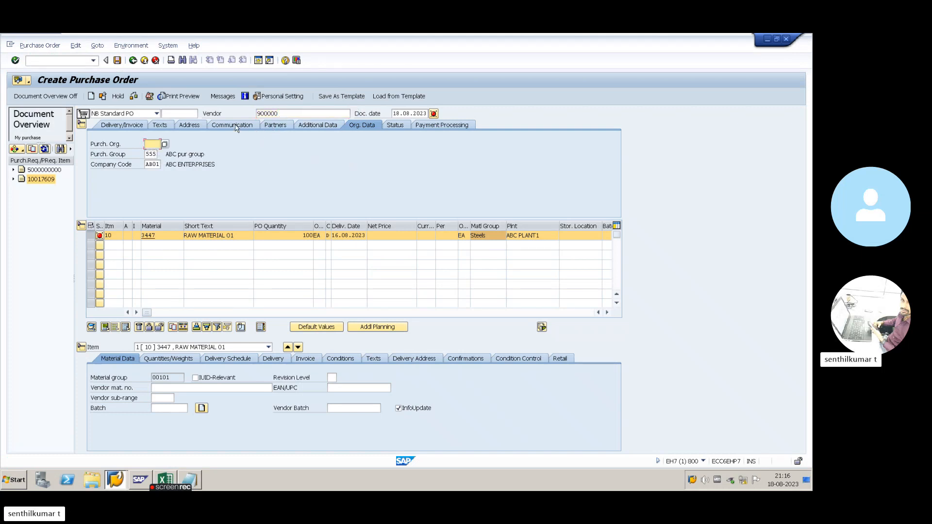
click(287, 115)
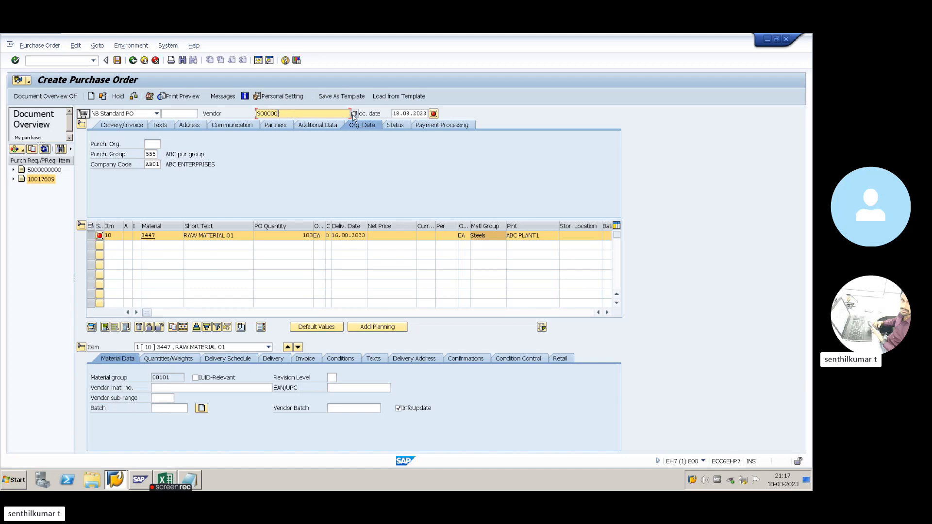
key(Return)
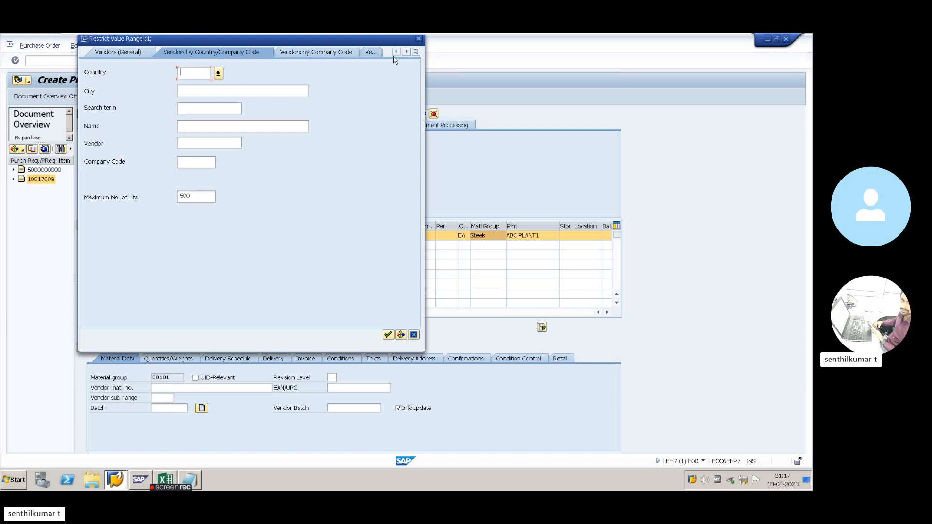
click(416, 51)
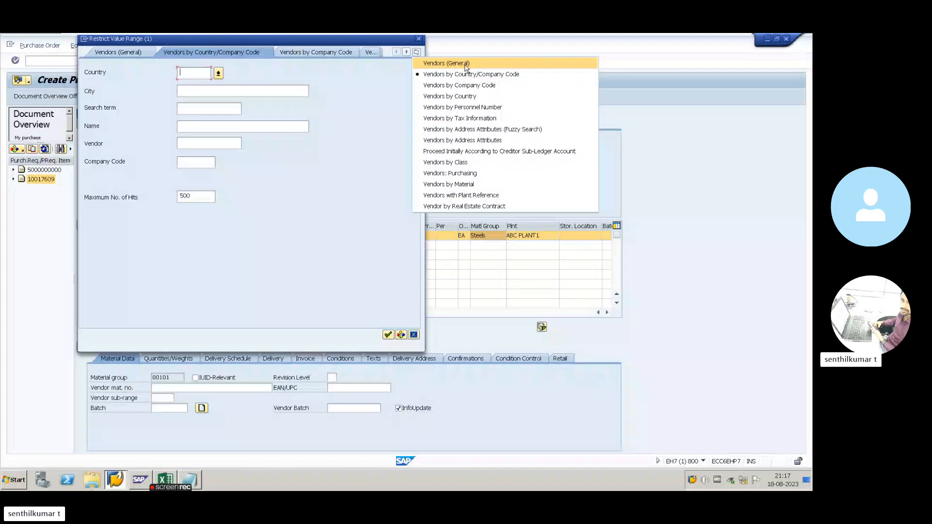
click(462, 175)
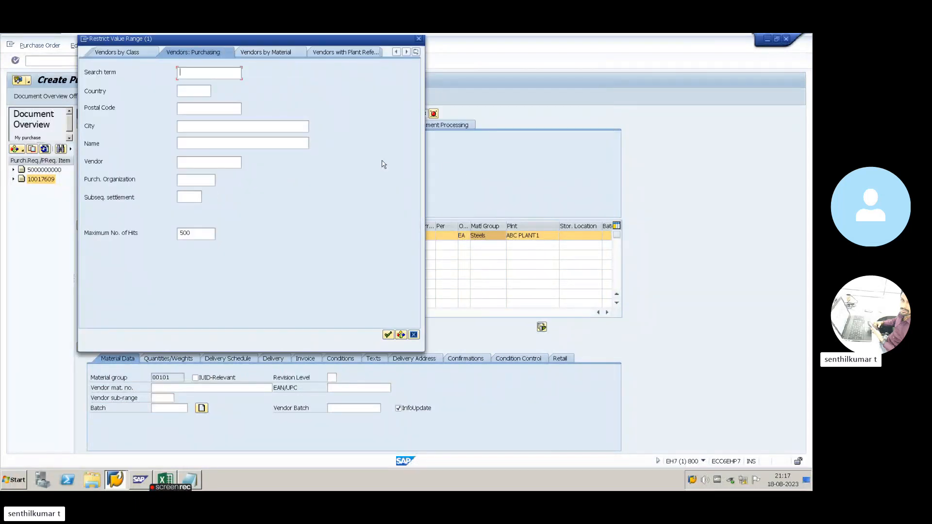
click(197, 180)
key(alt+Tab)
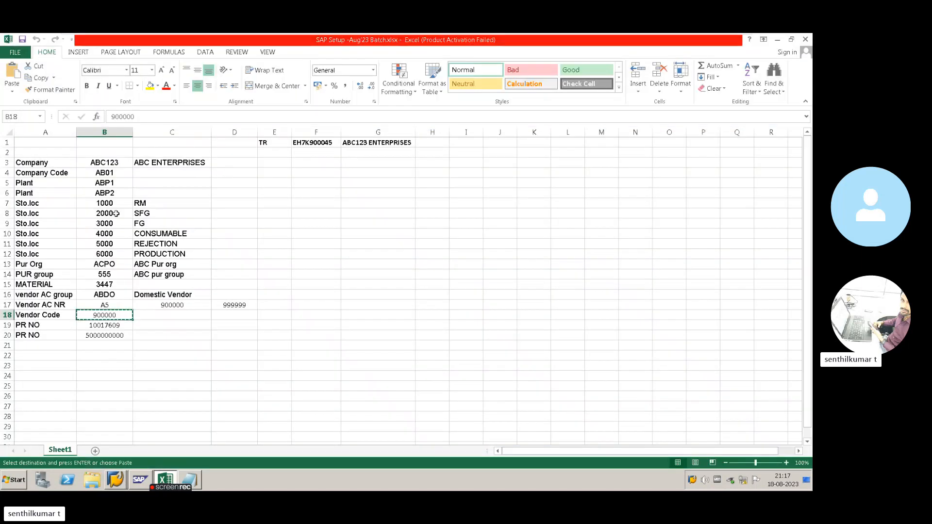
click(105, 267)
key(ctrl+c)
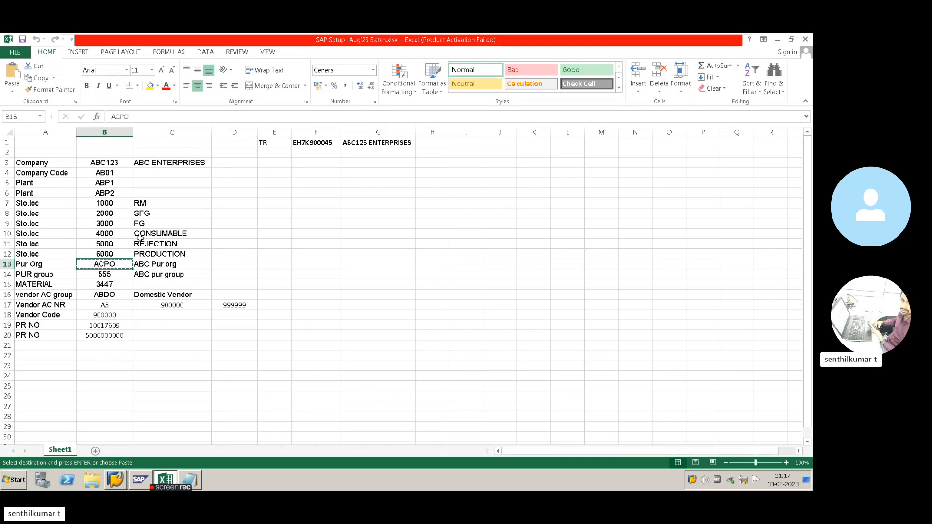
key(alt+Tab)
key(ctrl+v)
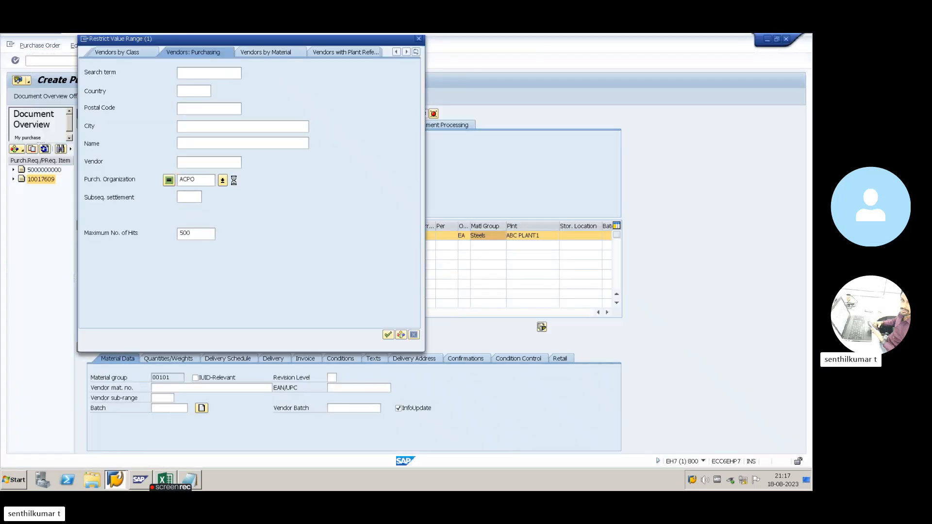
key(Return)
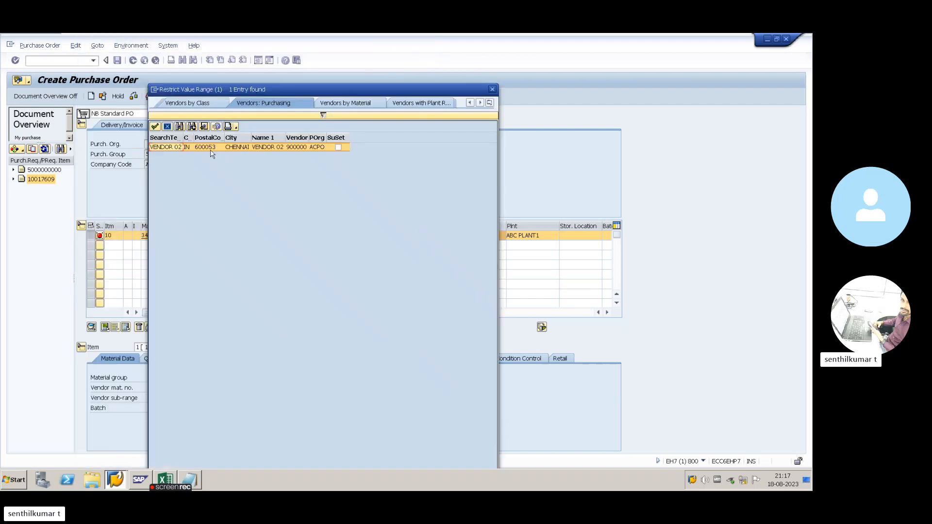
double_click(204, 148)
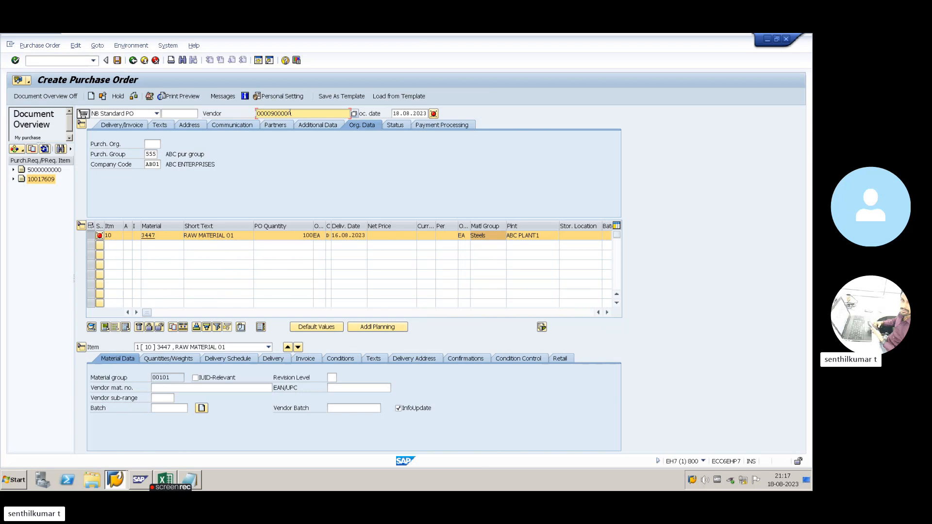
- Enter ACPO as purchasing organization, pass purchasing group 555 and company code, then check the order
click(157, 143)
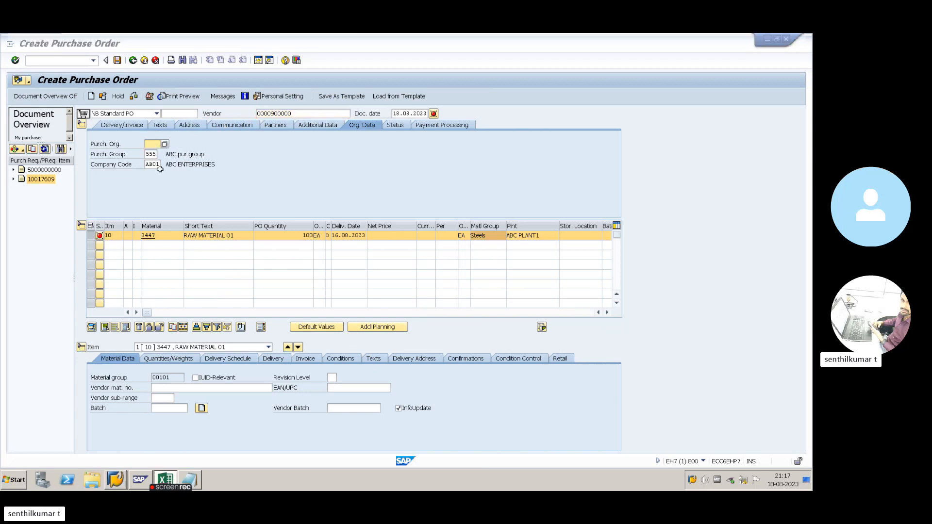
key(alt+Tab)
key(alt+Tab)
key(ctrl+v)
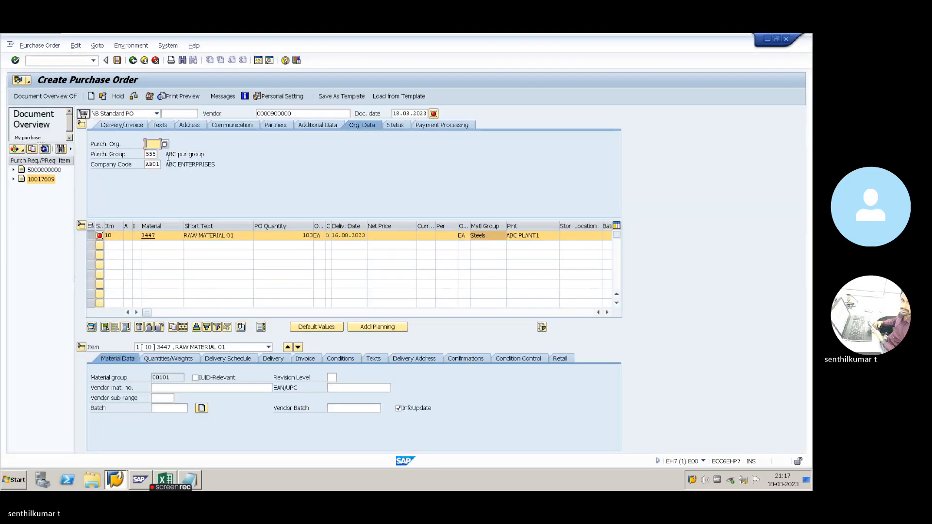
click(150, 154)
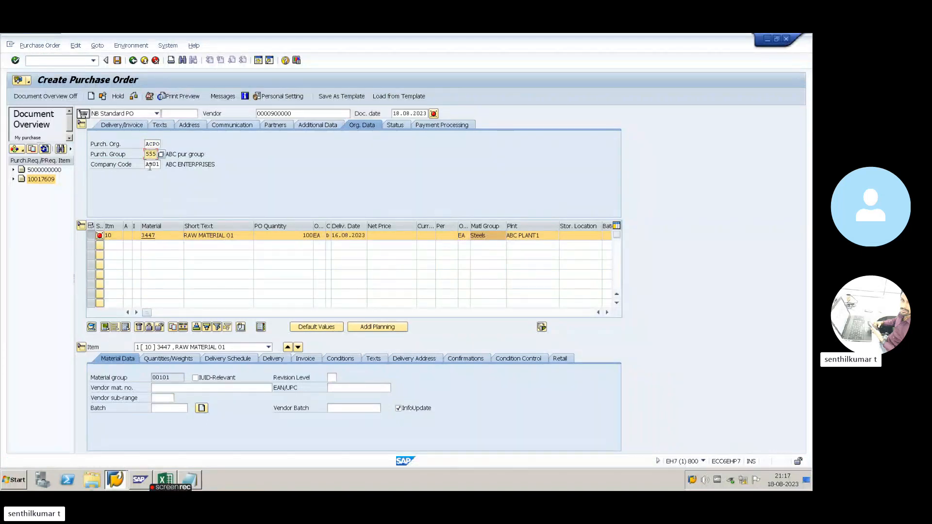
click(149, 165)
click(212, 235)
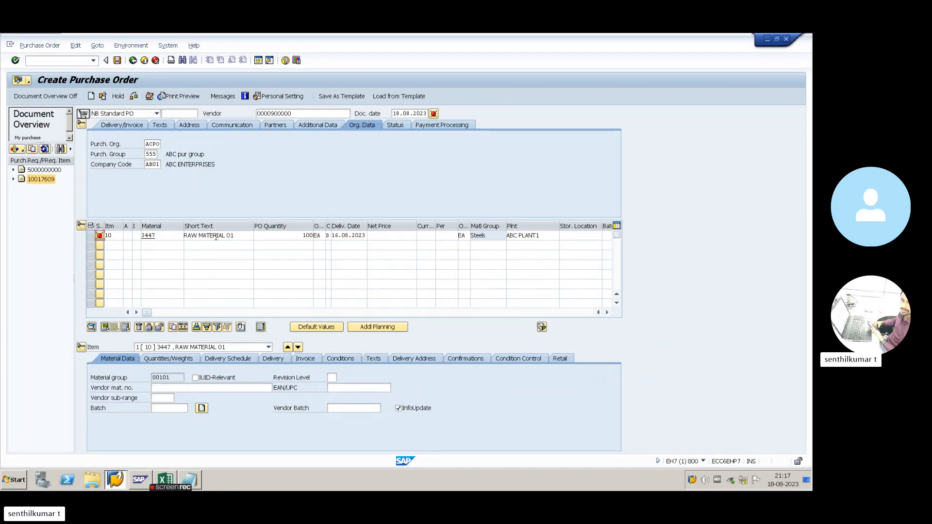
click(133, 98)
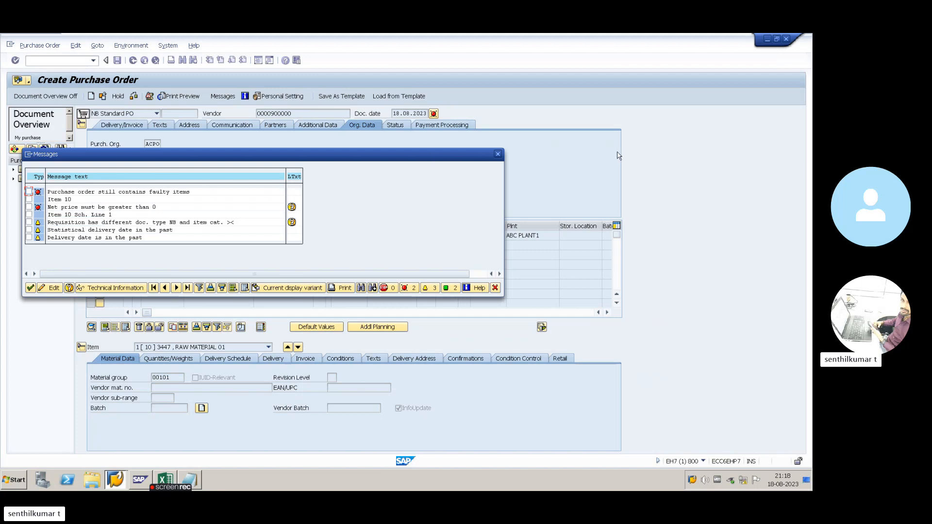
- Add a PB00 Gross Price condition of 20 to item 10, giving net price 20.00 INR
click(498, 154)
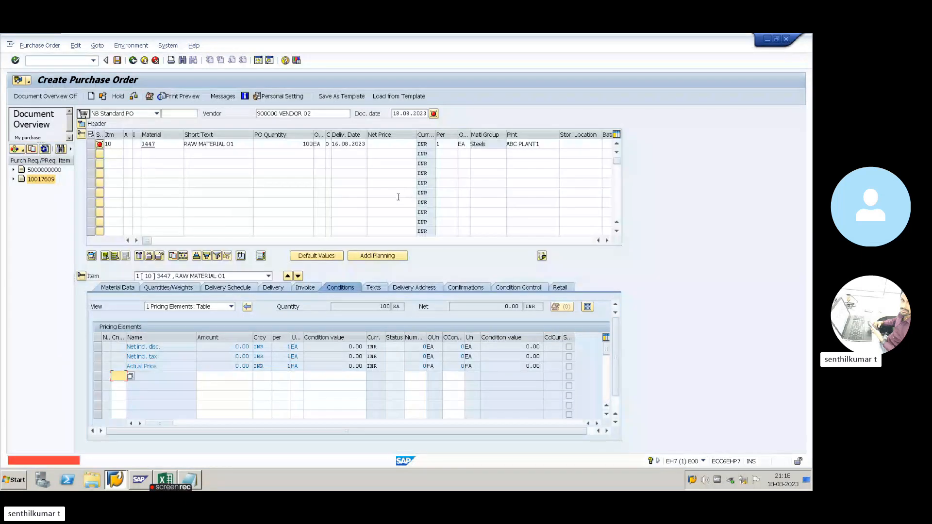
click(390, 146)
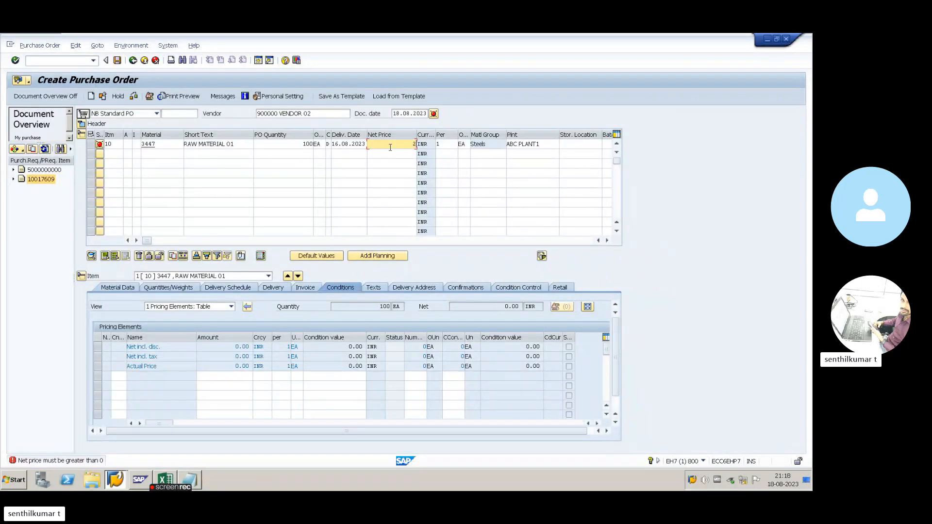
key(Return)
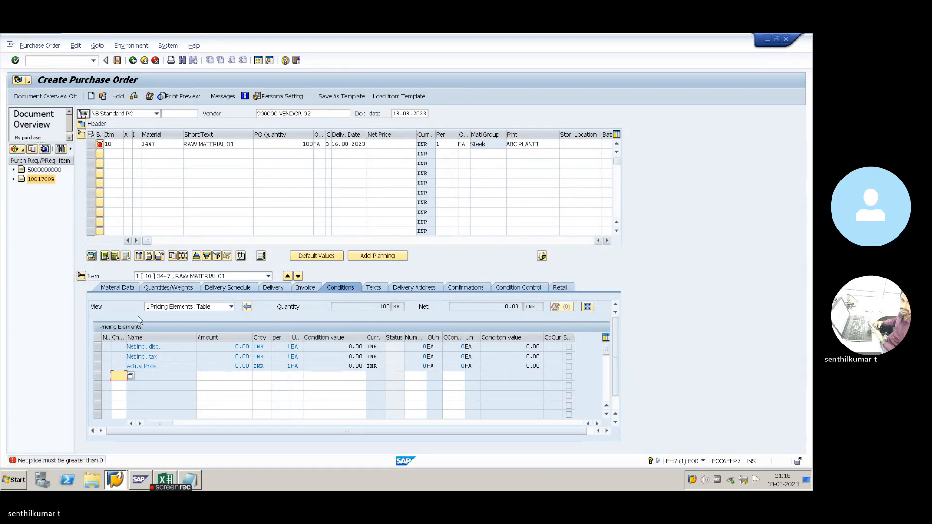
click(375, 146)
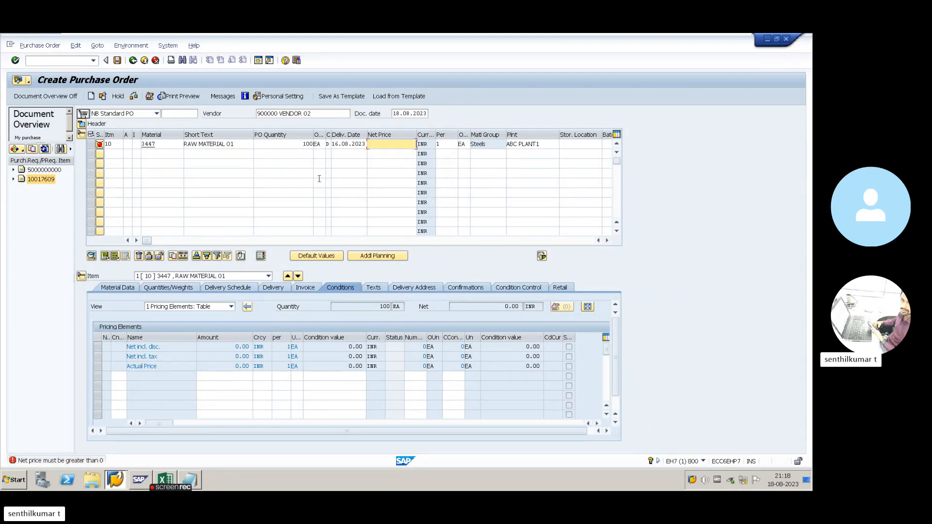
click(117, 374)
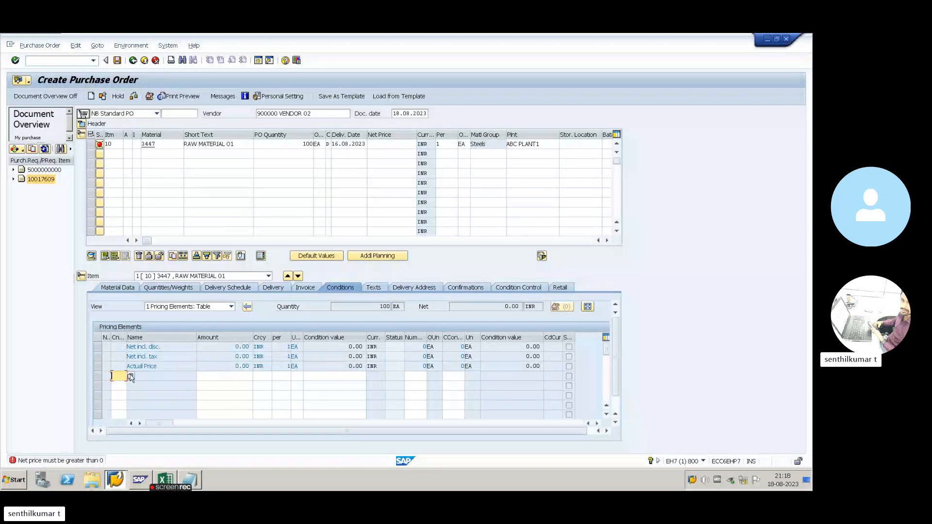
click(130, 376)
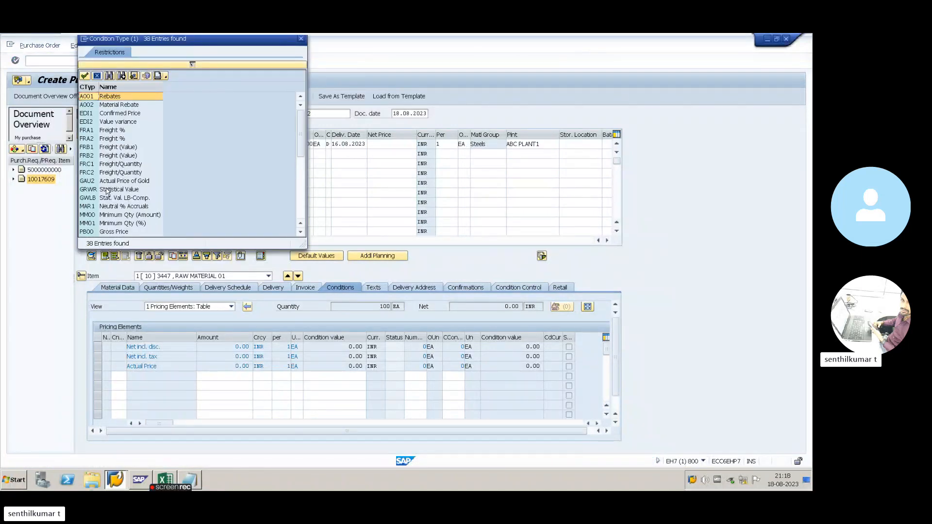
scroll(106, 192, down, 2)
click(108, 183)
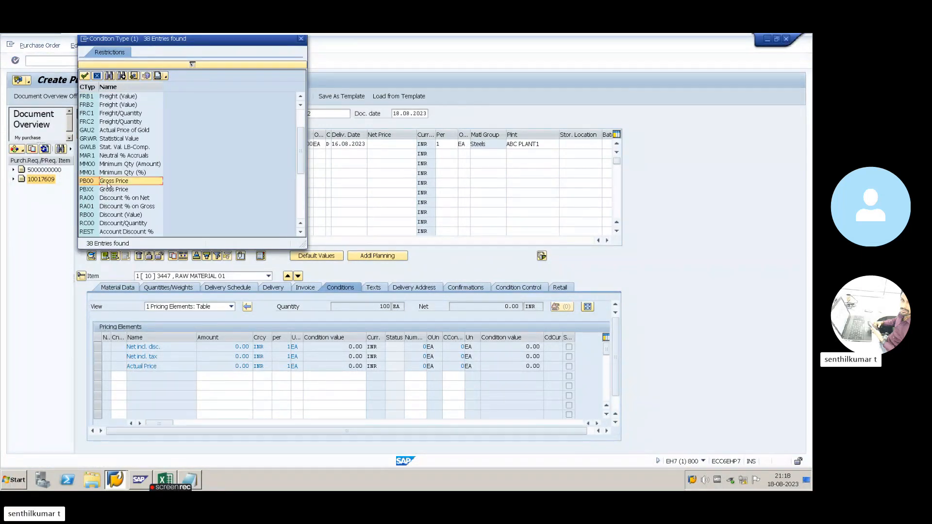
double_click(107, 185)
click(213, 377)
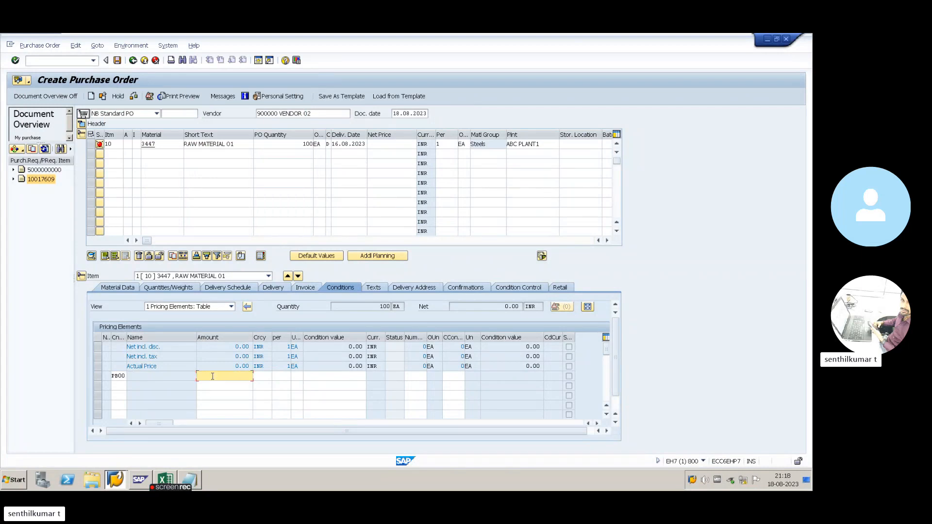
key(Return)
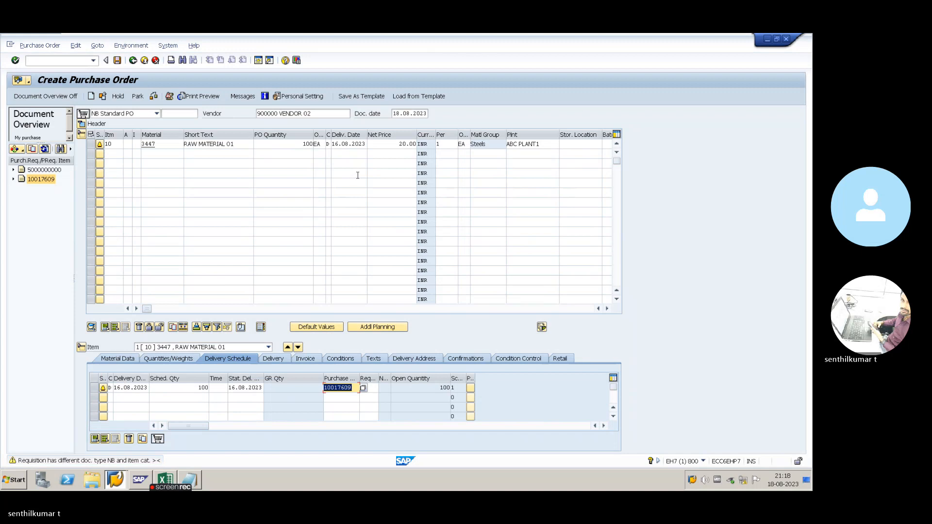
- Set item 10's delivery date to 22.08.2023 using the calendar
key(Return)
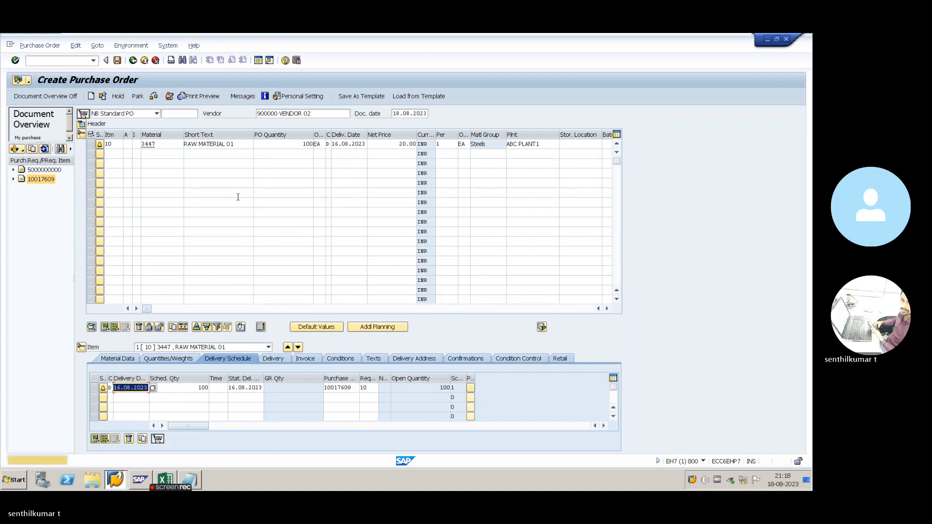
click(346, 144)
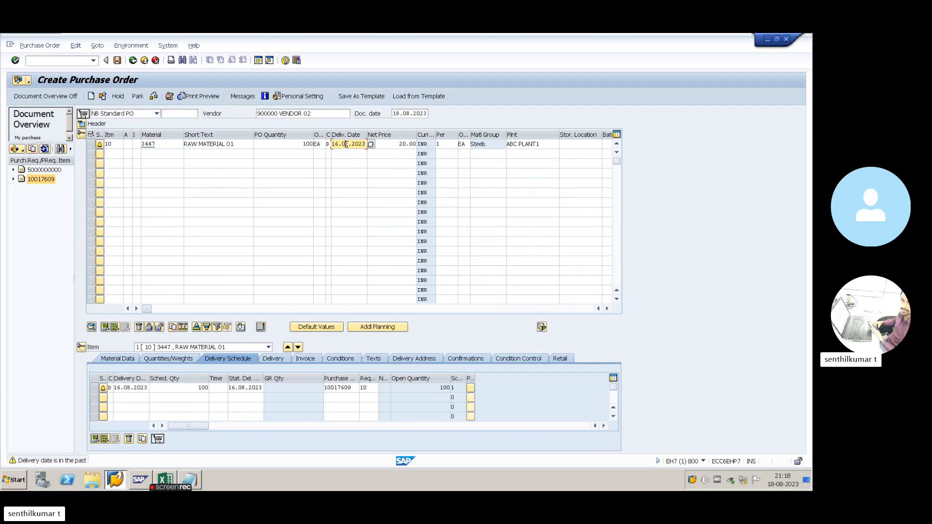
click(370, 145)
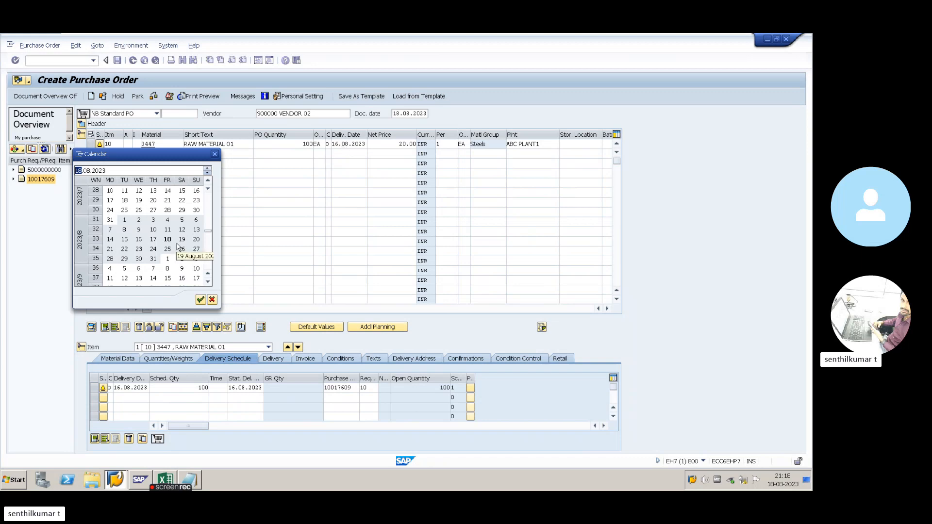
double_click(125, 250)
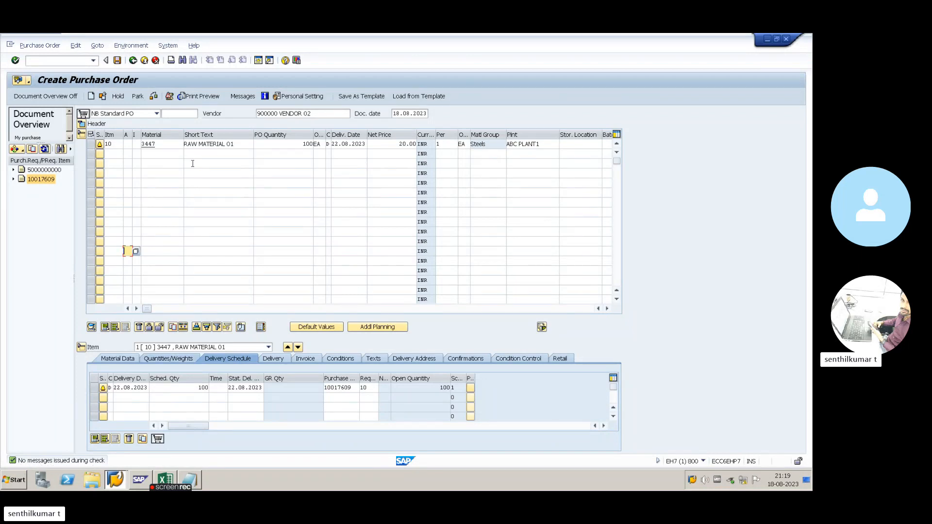
click(241, 144)
click(293, 145)
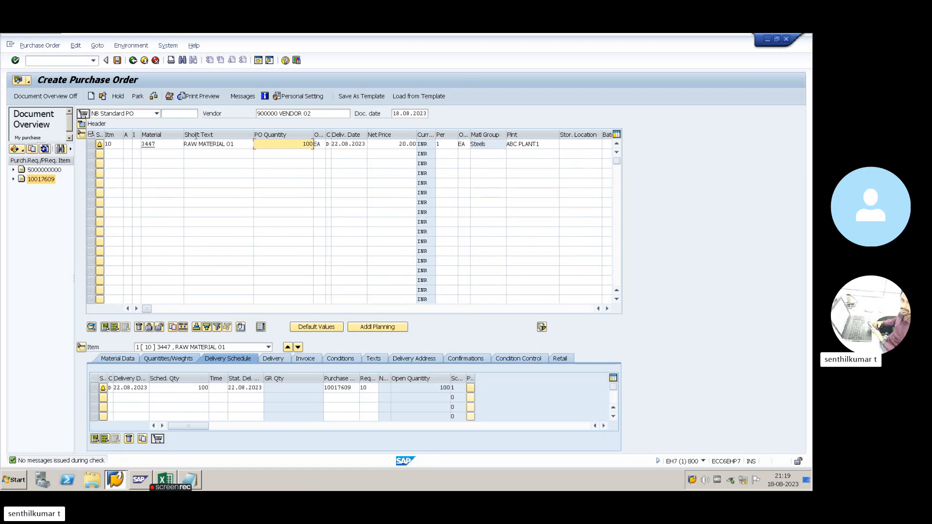
key(Return)
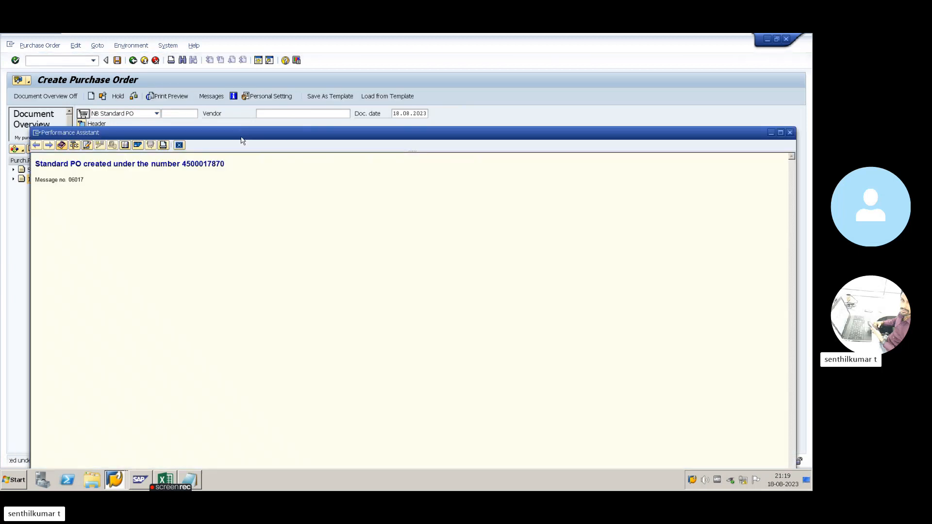
drag(182, 163, 226, 165)
click(179, 145)
- Enter the label PO NO in A21 and paste the PO number into B21
key(alt+Tab)
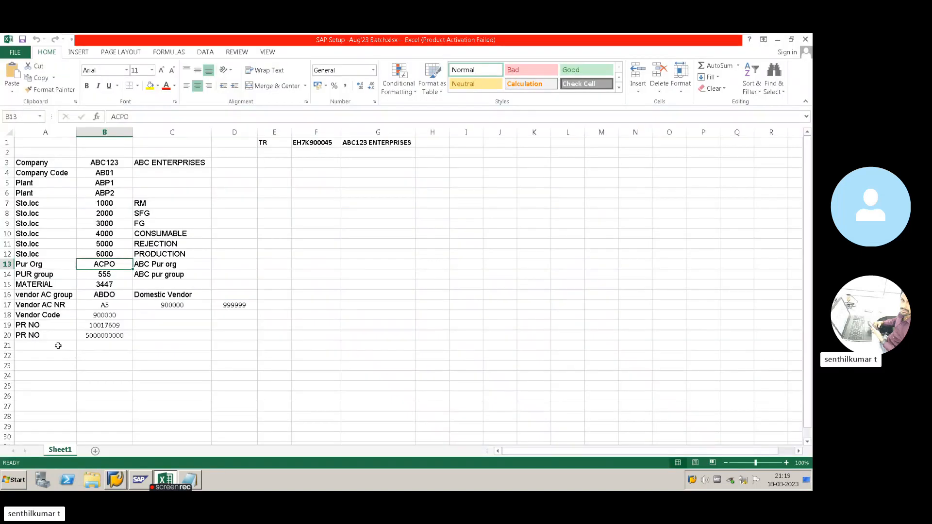
click(58, 345)
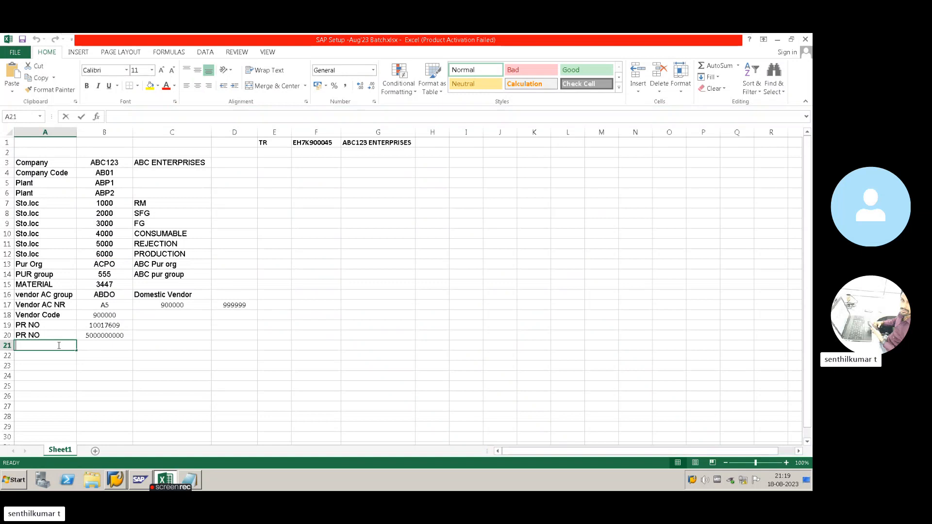
text(PO NO)
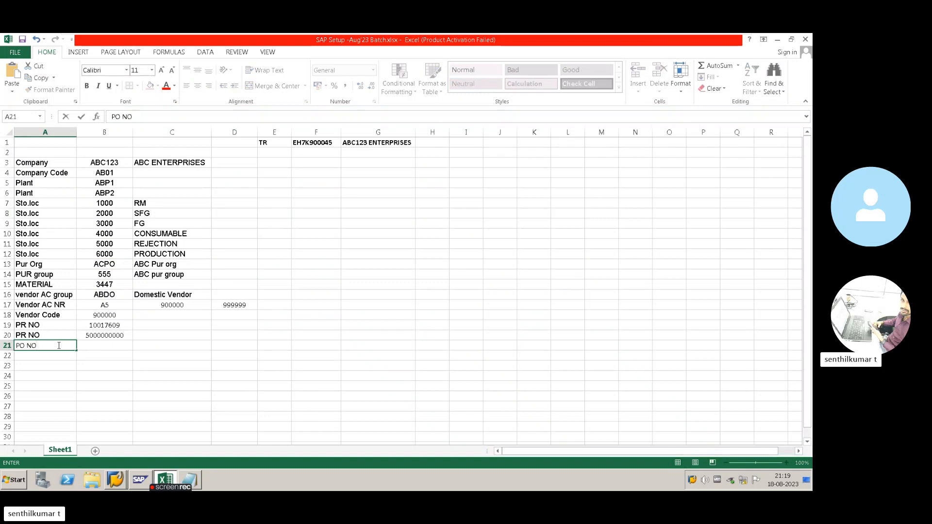
key(Tab)
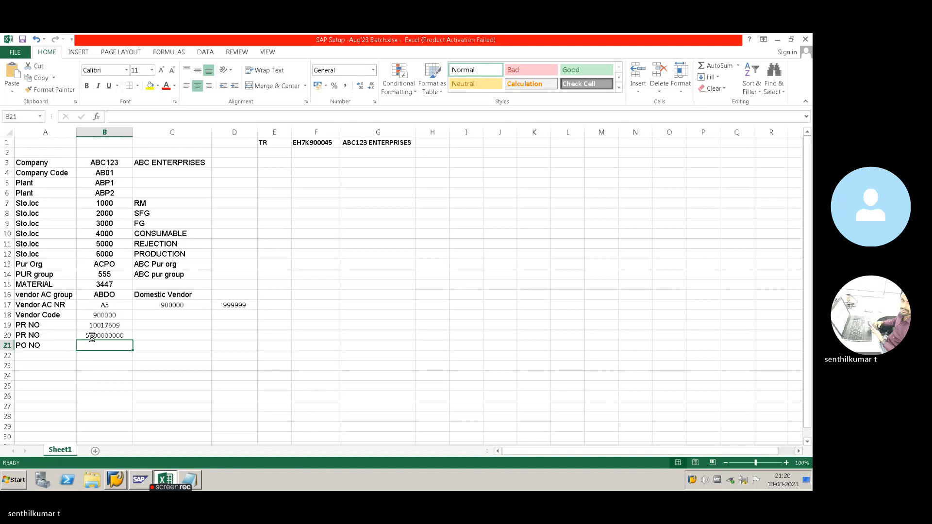
text(4.5E+09)
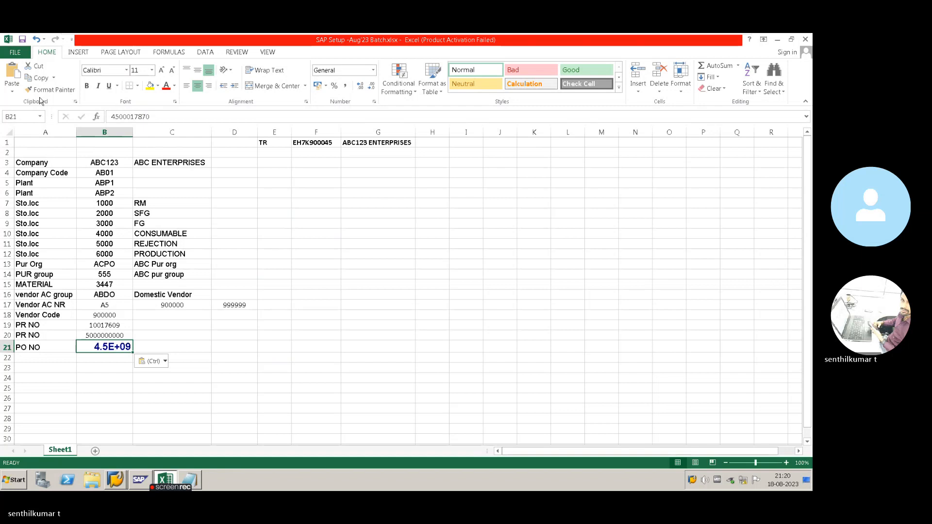
- Copy B20's number format onto B21 with Format Painter
key(Up)
click(42, 90)
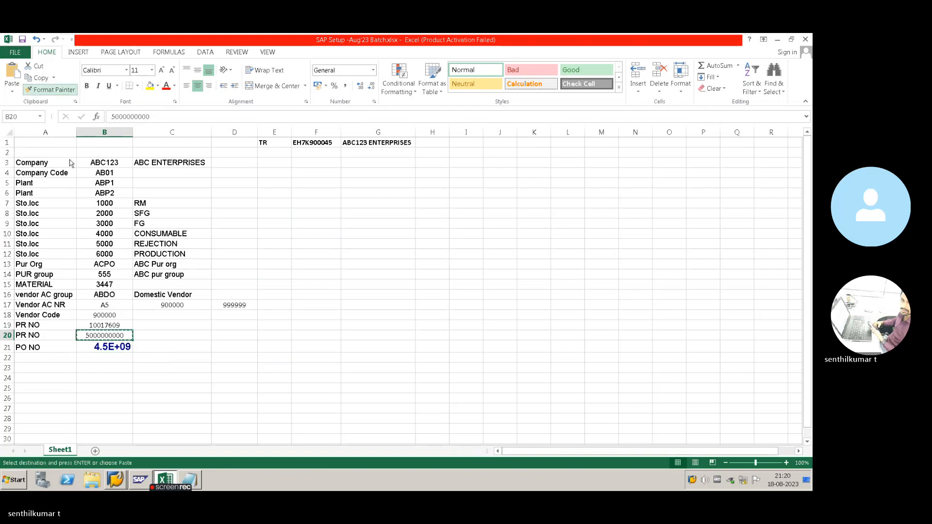
click(107, 348)
key(alt+Tab)
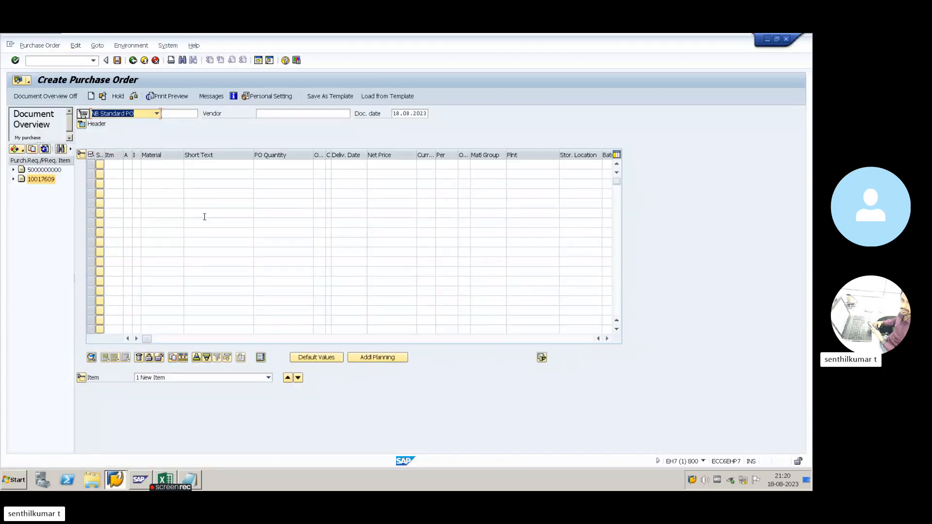
- Open the purchase order in change mode with ME22N
click(133, 61)
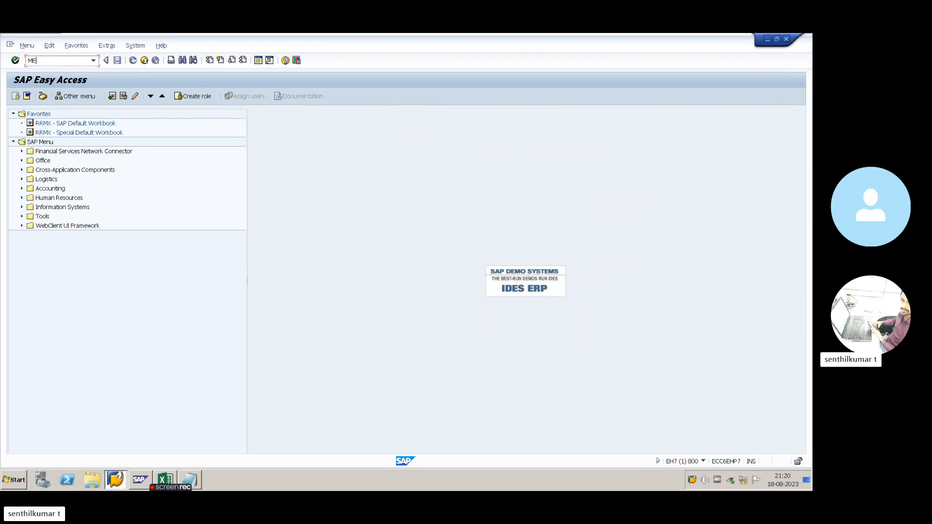
key(Return)
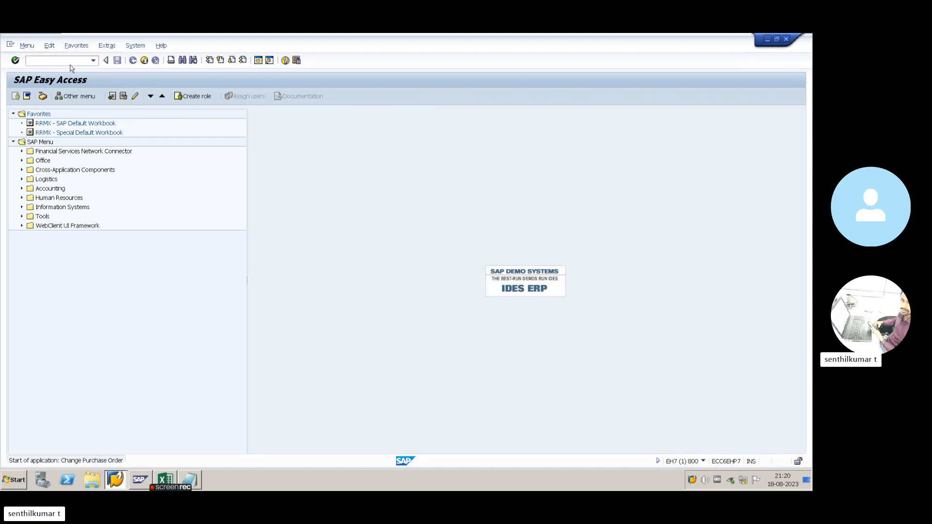
key(alt+Tab)
key(alt+Tab)
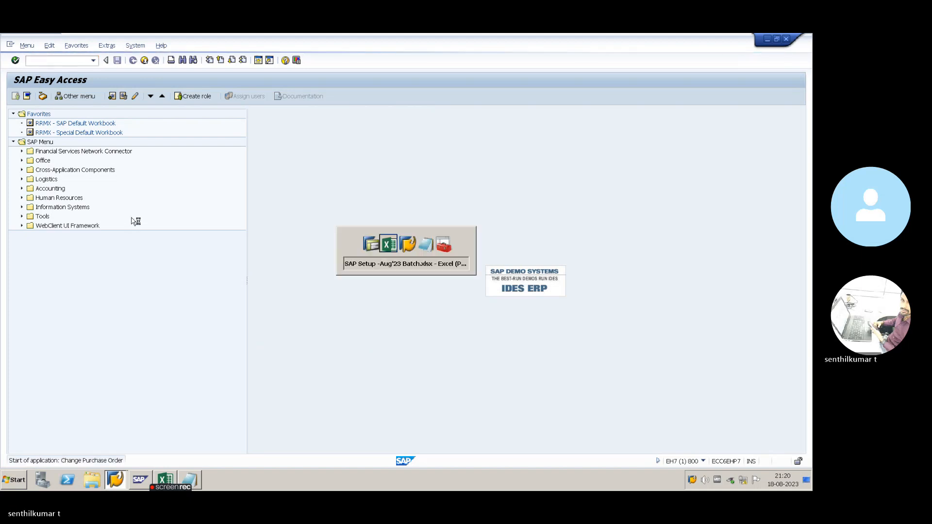
drag(380, 146, 284, 147)
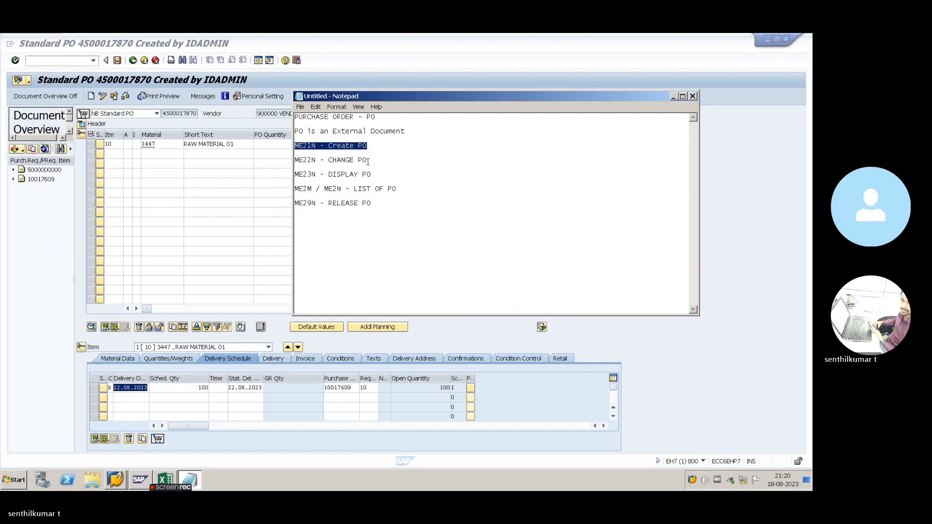
click(367, 161)
click(141, 170)
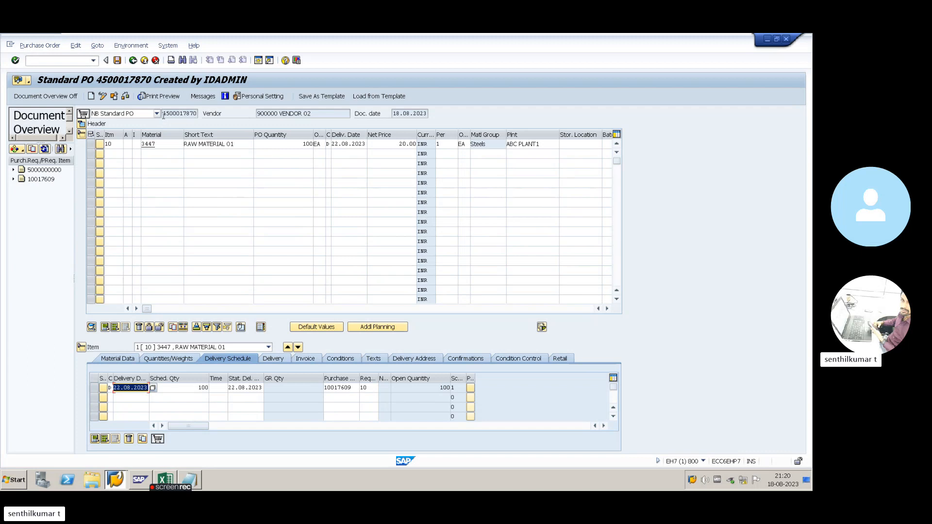
drag(165, 114, 197, 114)
click(185, 153)
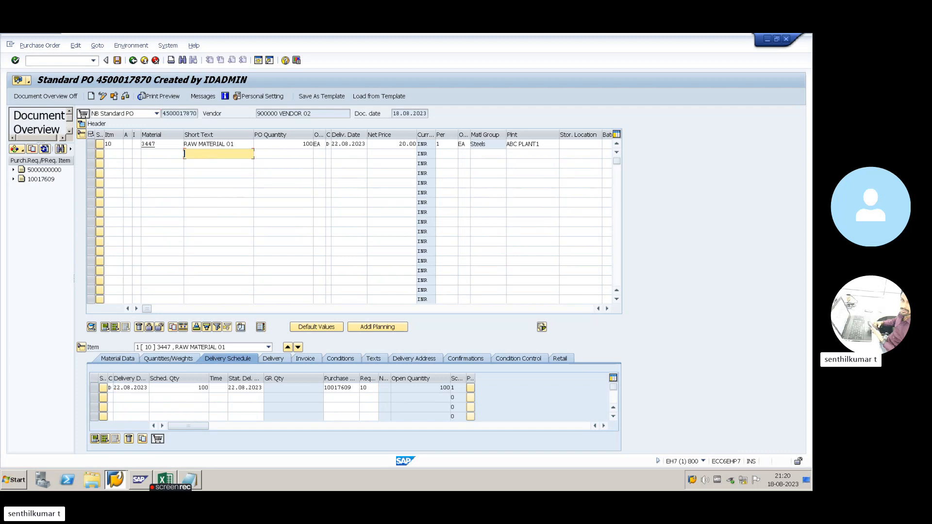
- Change item 10's PO quantity from 100 to 50
double_click(308, 144)
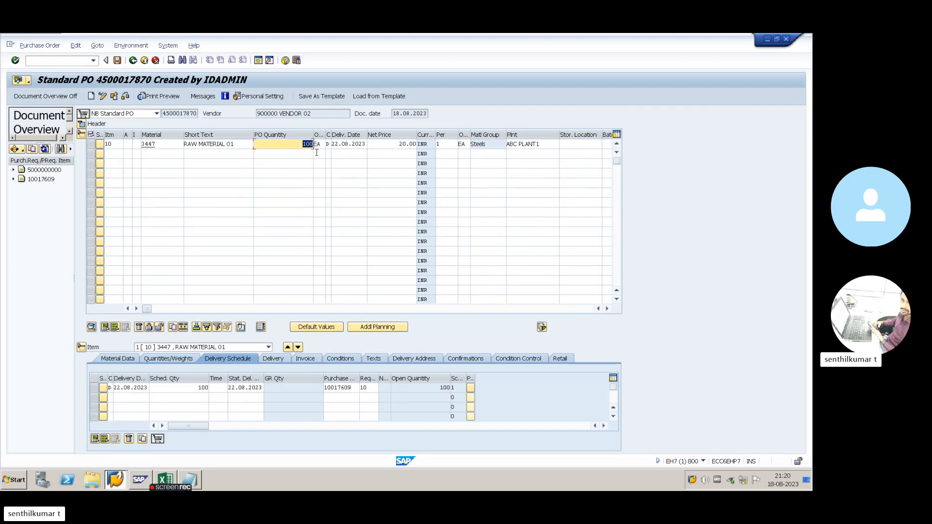
text(50)
key(Return)
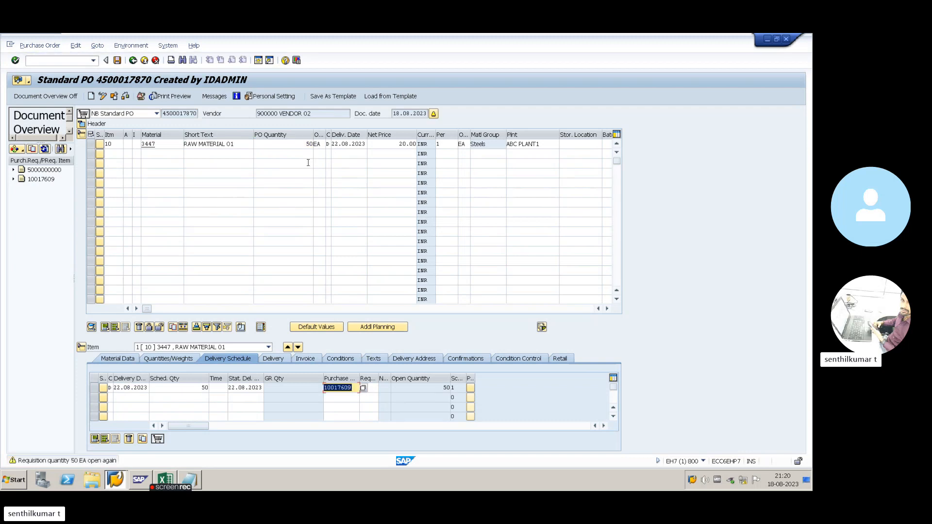
click(167, 144)
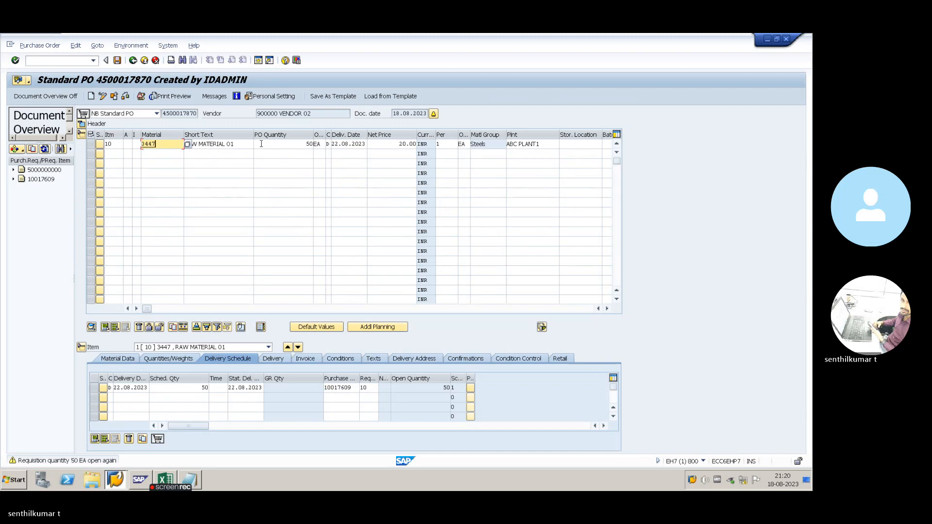
click(165, 155)
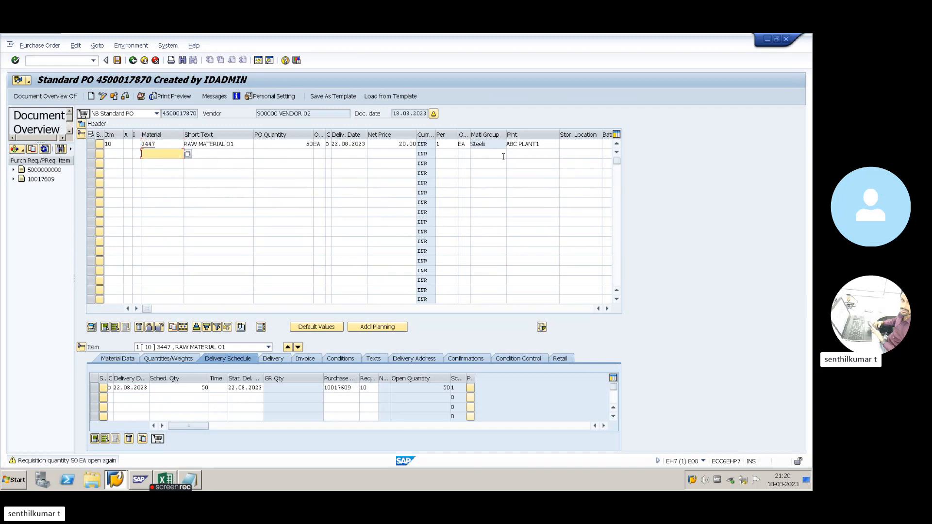
- Fill item 10's storage location with the value copied from the Excel workbook
click(576, 145)
key(alt+Tab)
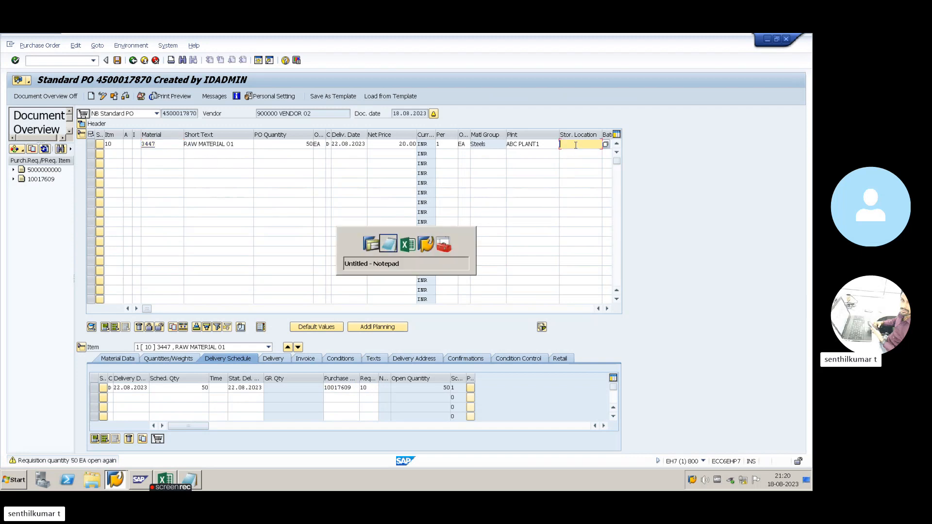
key(alt+Tab)
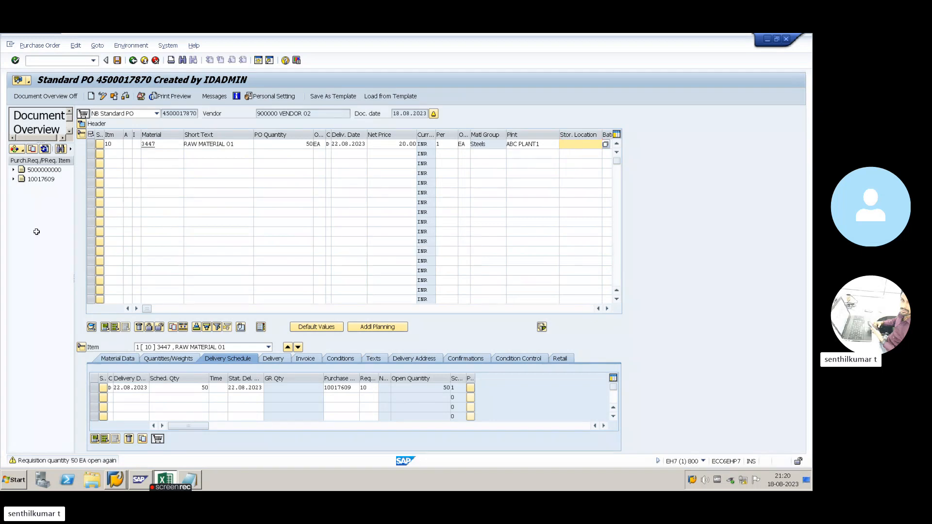
key(ctrl+c)
key(alt+Tab)
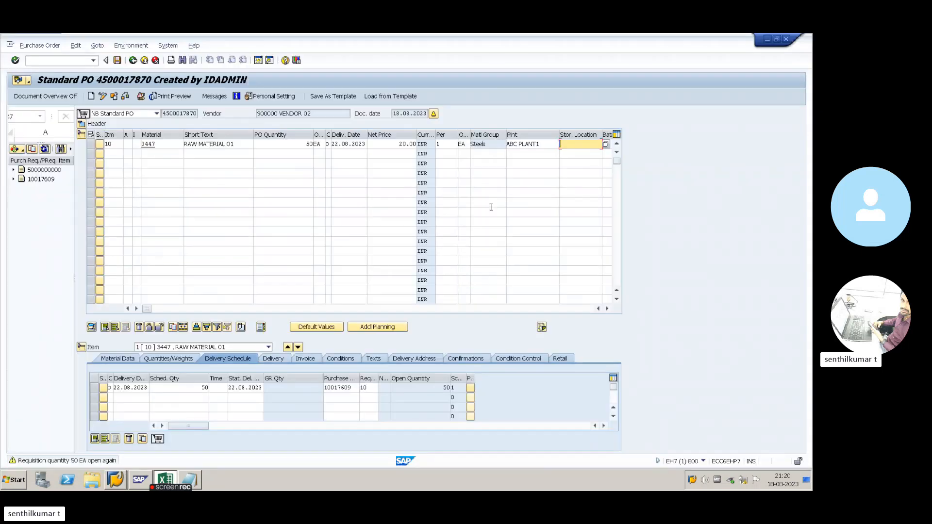
key(ctrl+v)
key(Return)
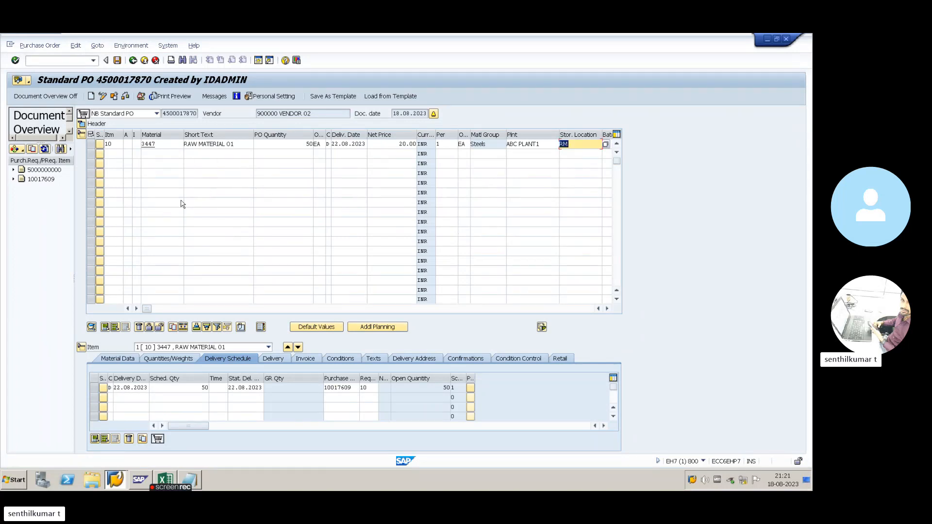
- Save the changed purchase order and return to SAP Easy Access
click(174, 145)
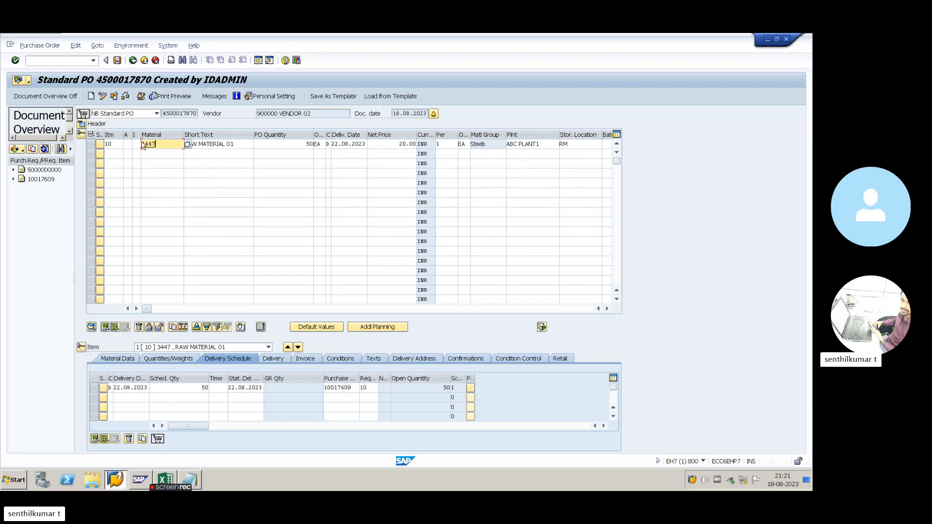
click(118, 61)
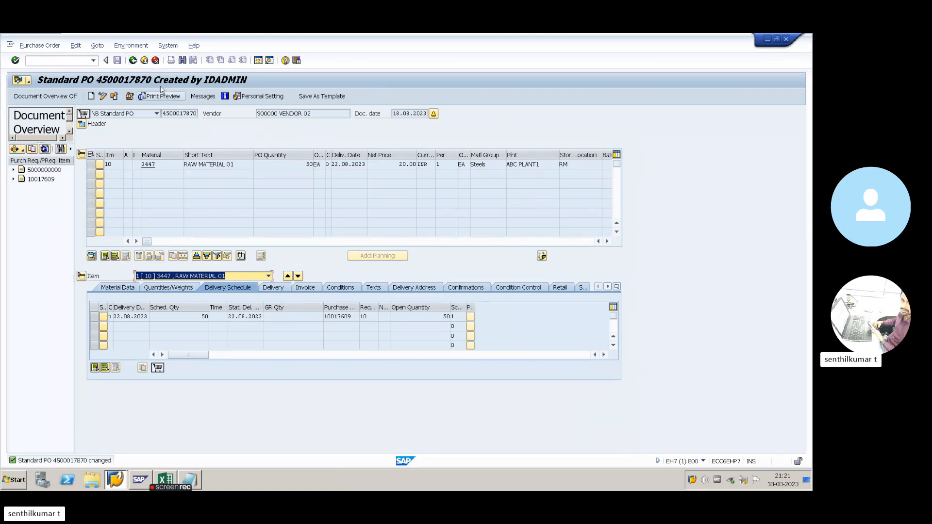
click(133, 60)
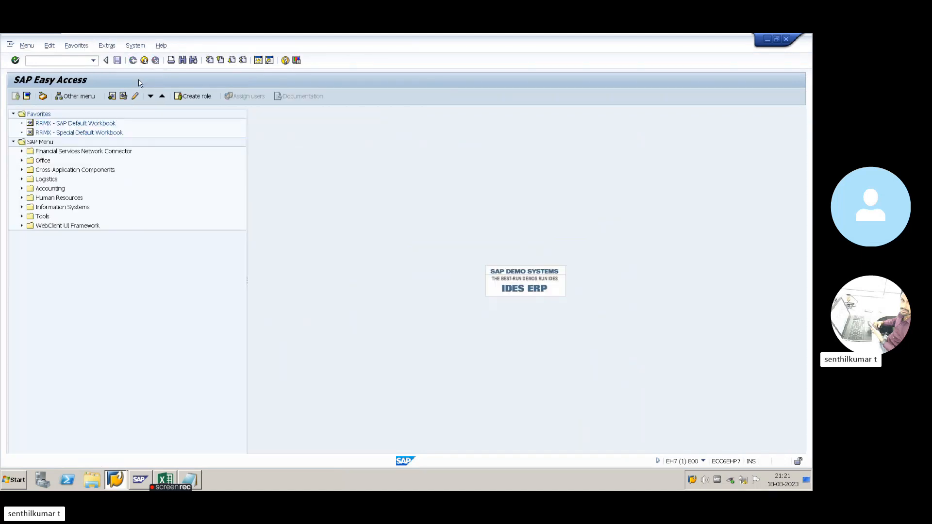
text(M)
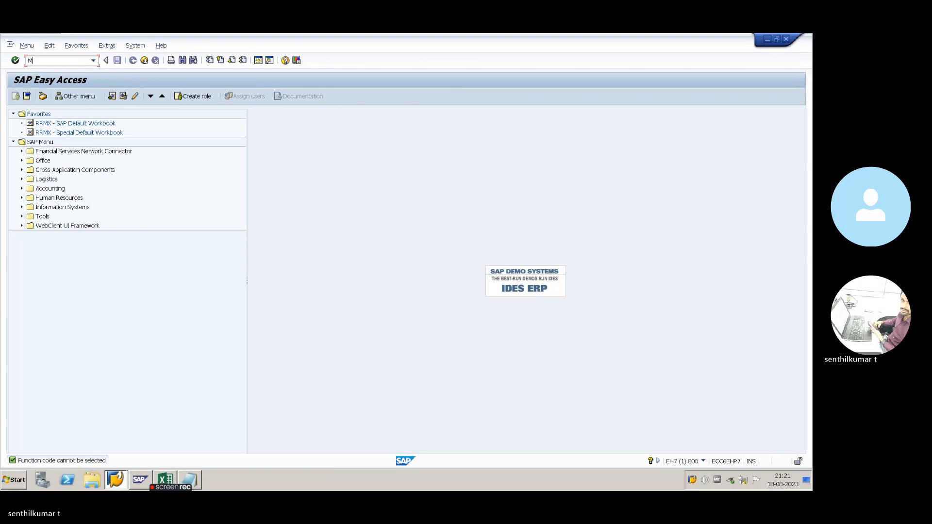
text(E23N)
key(Return)
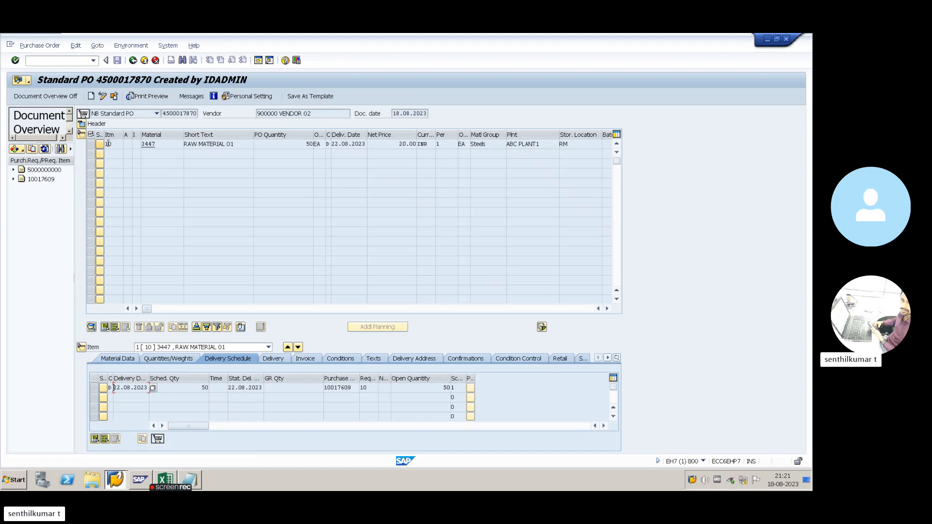
click(66, 96)
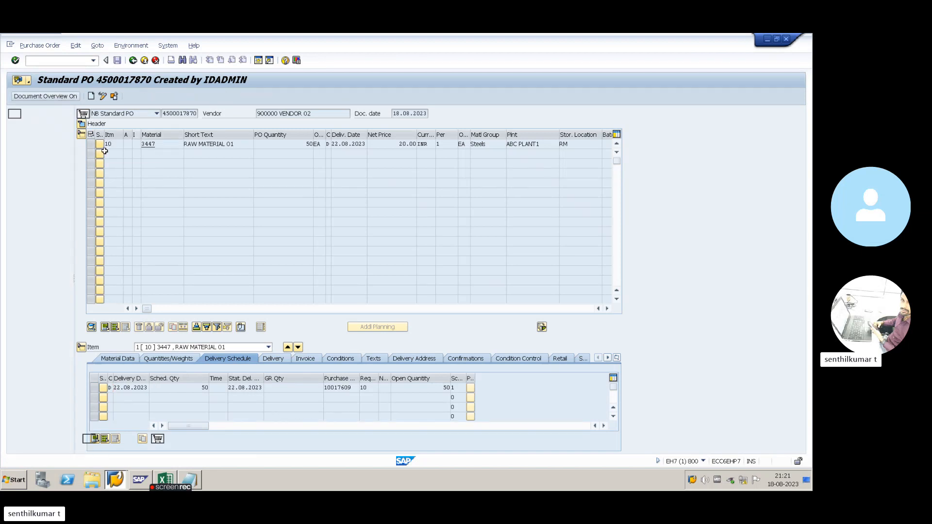
click(13, 124)
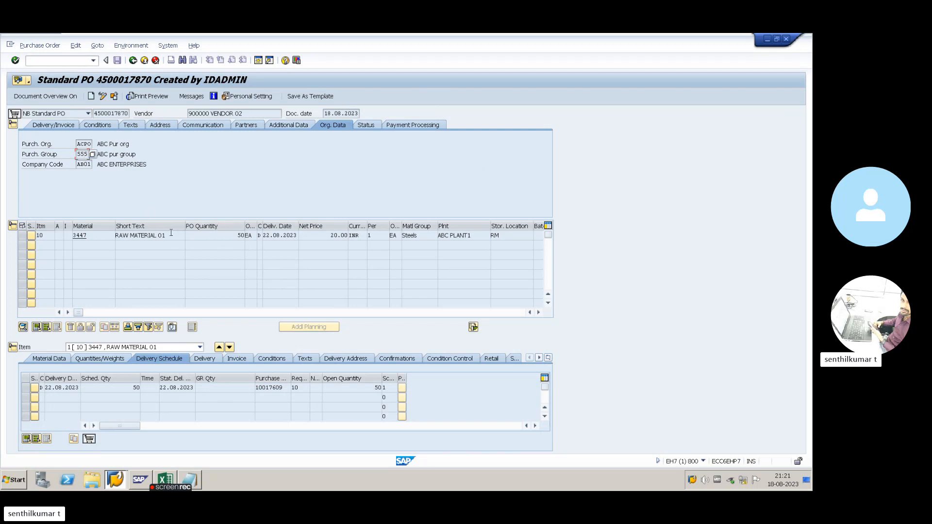
click(132, 61)
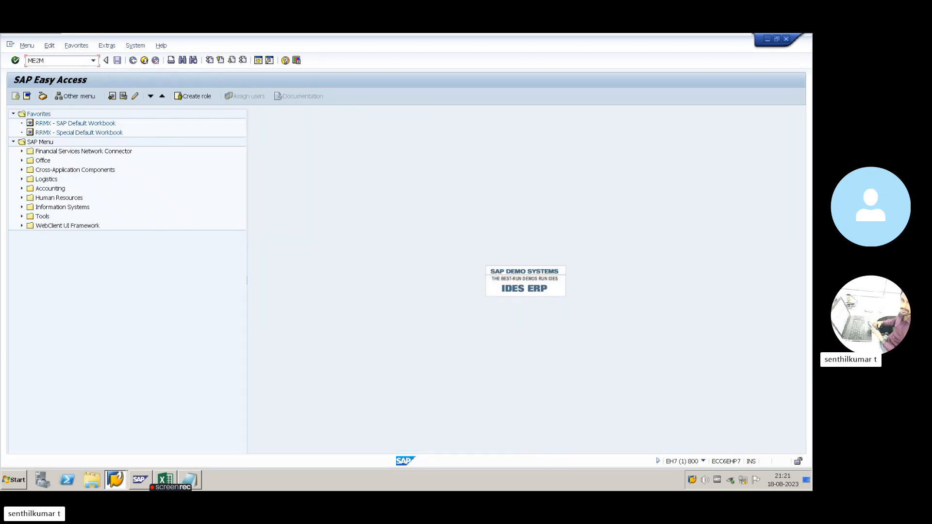
- Run the ME2M report with list scope BEST
text(ME2M)
key(Return)
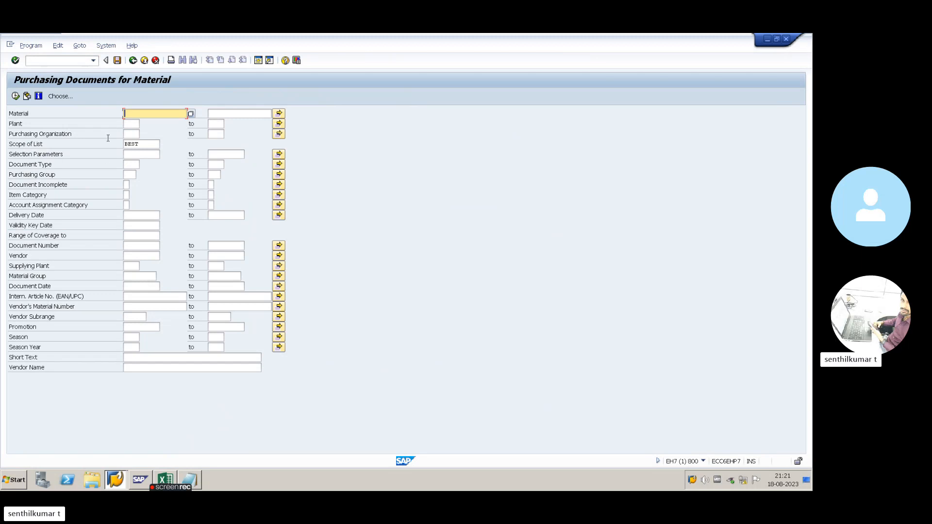
click(131, 133)
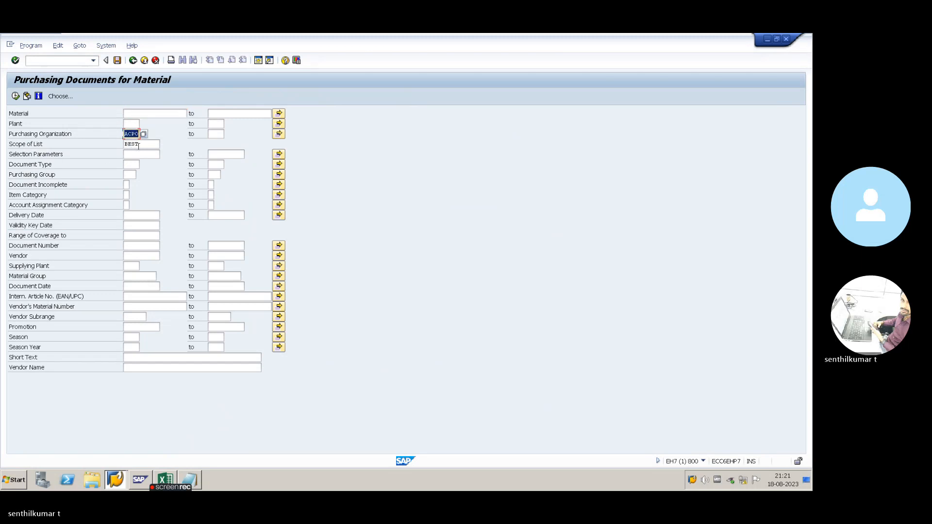
click(155, 144)
click(164, 145)
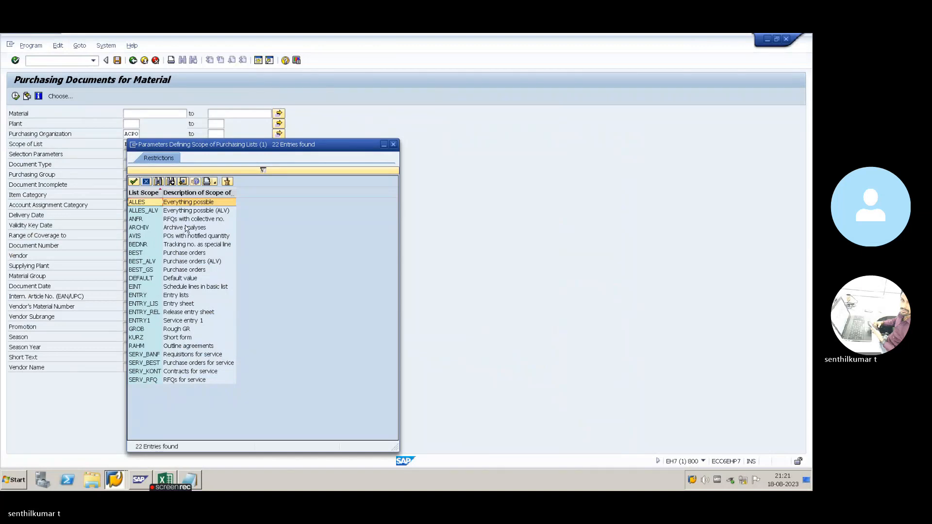
double_click(171, 253)
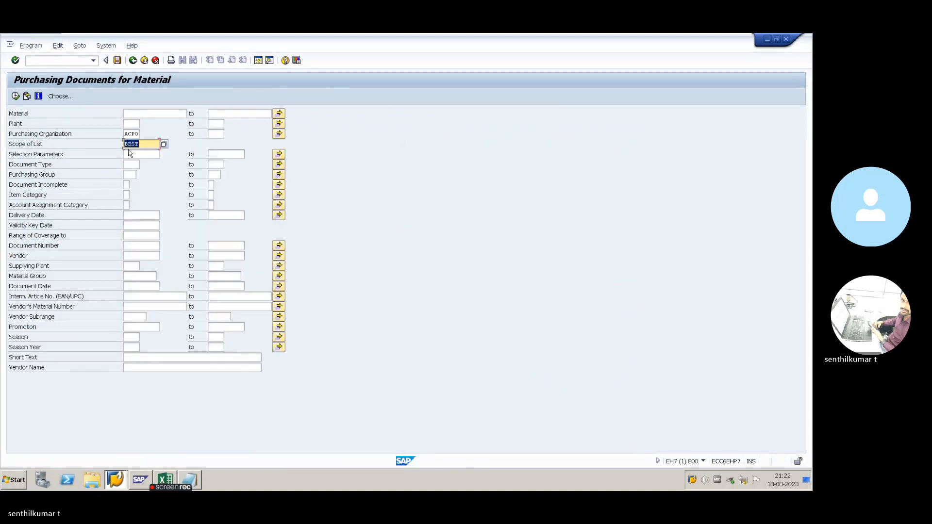
click(133, 153)
click(163, 155)
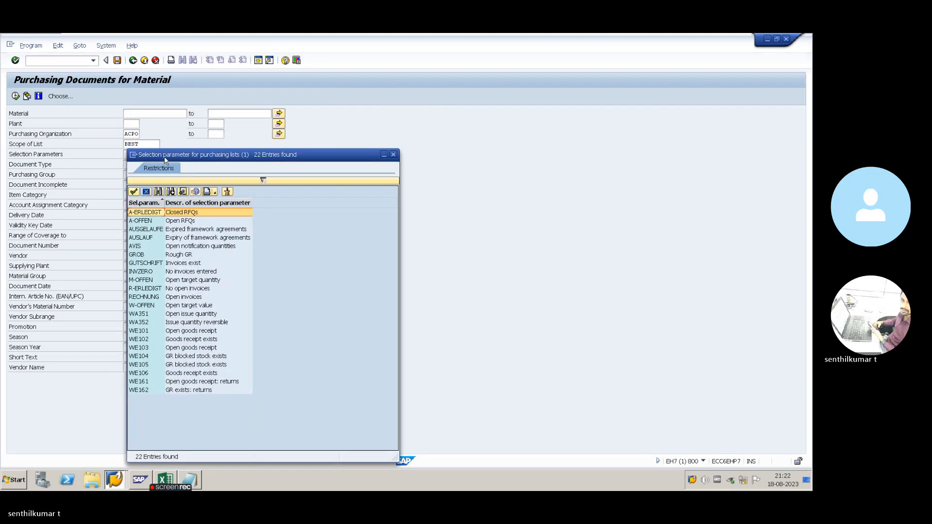
key(Escape)
click(15, 96)
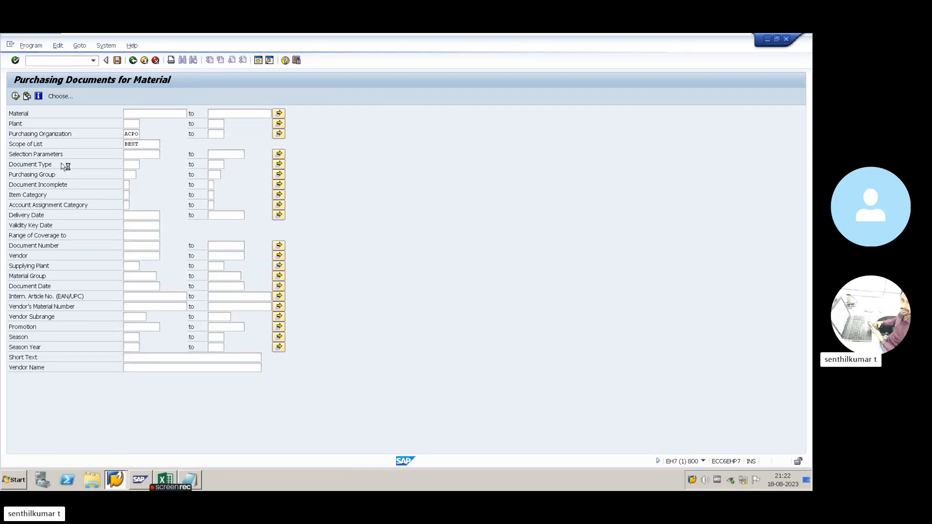
- Return to the selection screen and rerun the report with list scope BEST_ALV
key(F3)
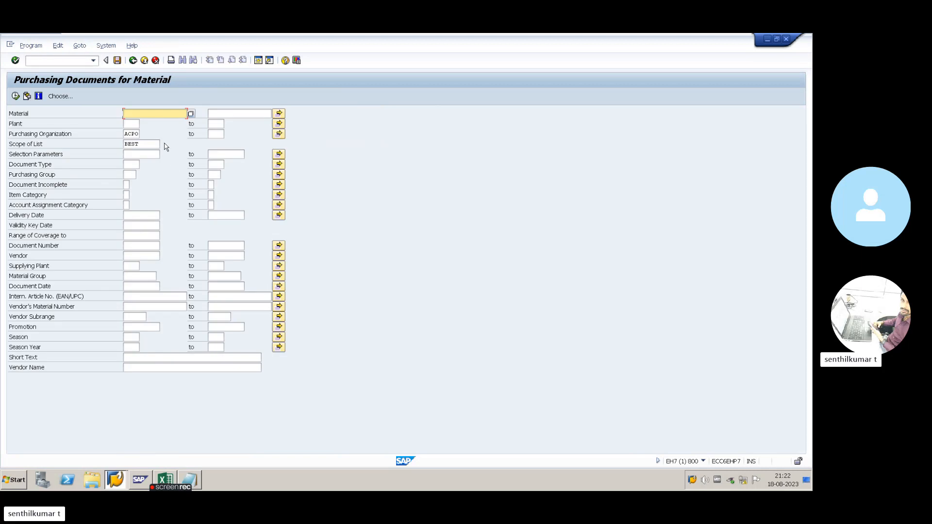
click(157, 143)
click(164, 145)
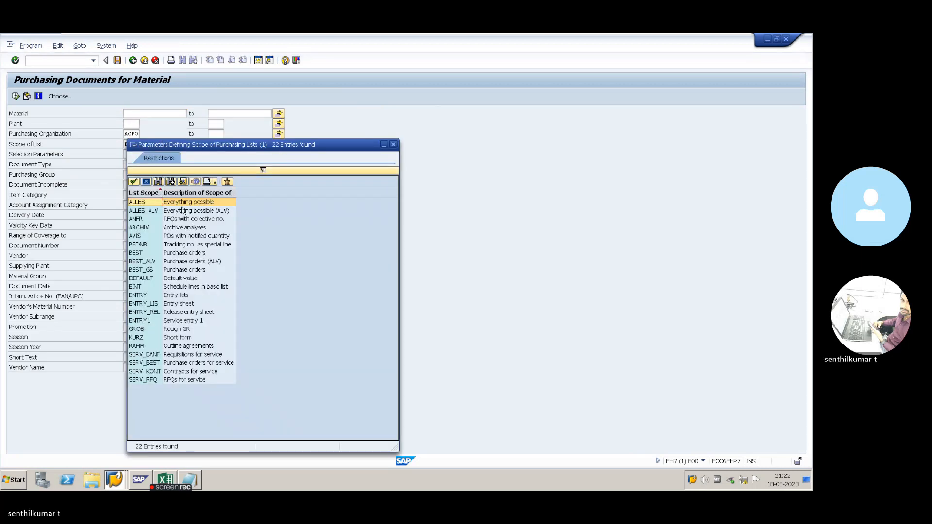
double_click(183, 262)
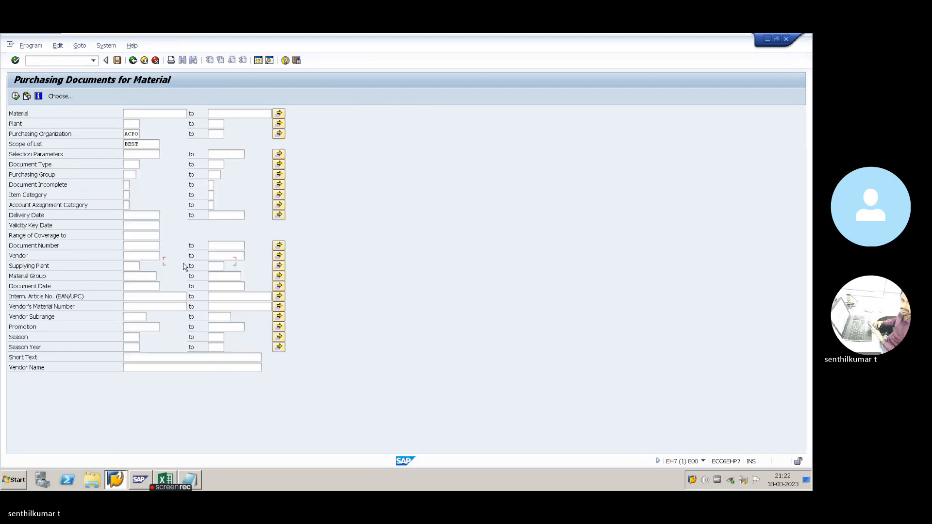
click(15, 96)
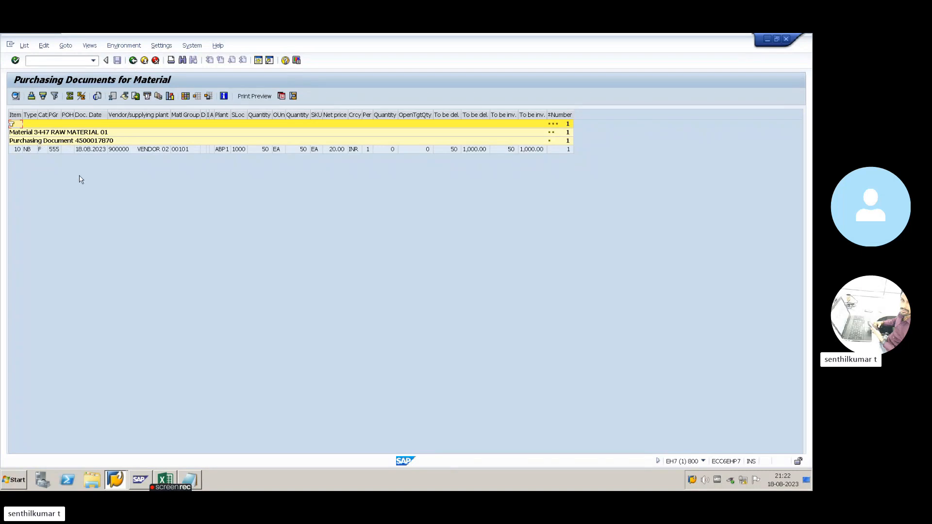
click(23, 152)
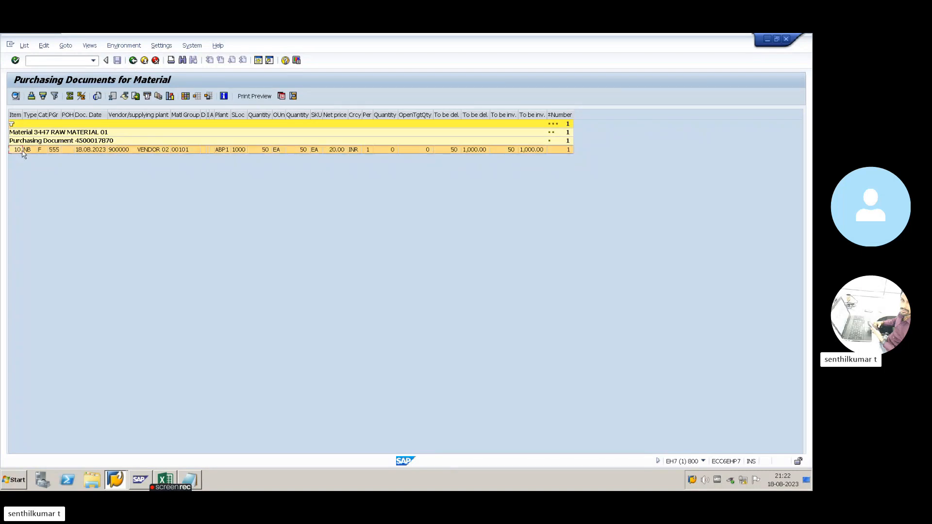
click(29, 151)
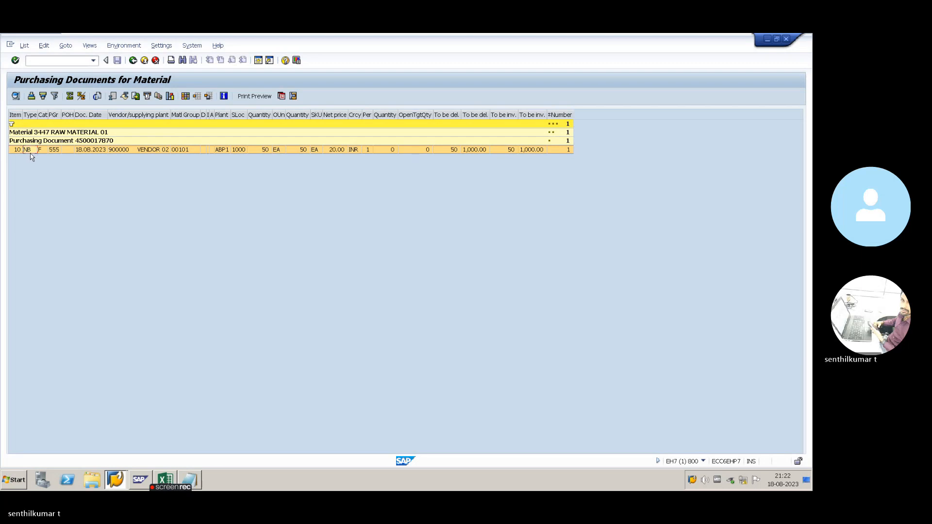
click(133, 60)
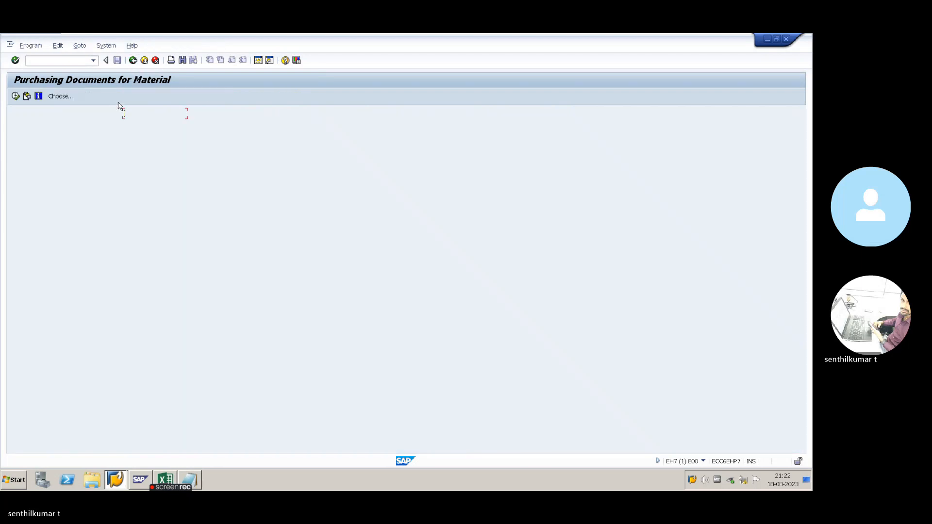
click(136, 144)
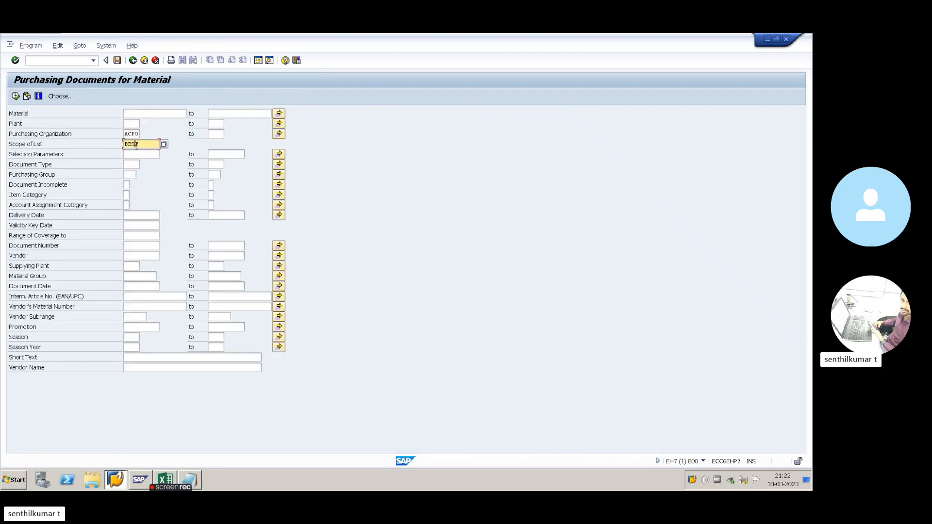
click(164, 144)
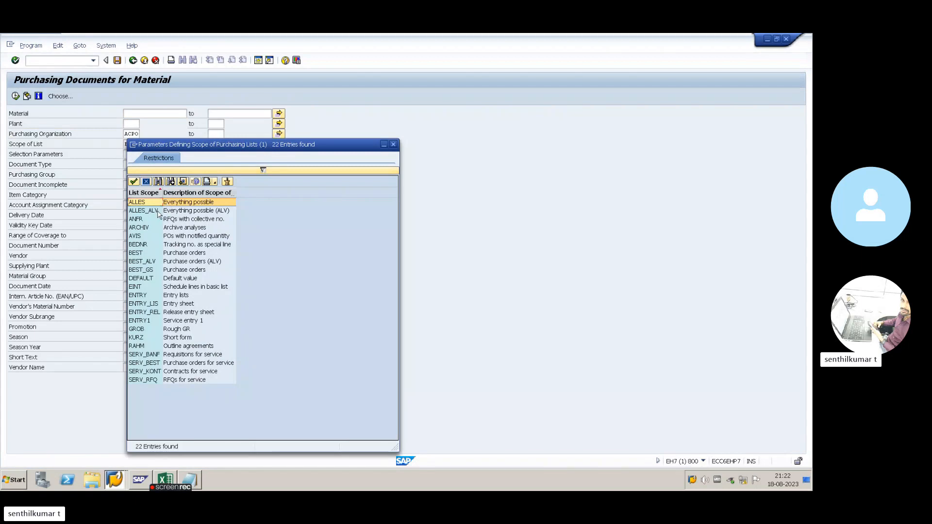
drag(189, 150, 339, 151)
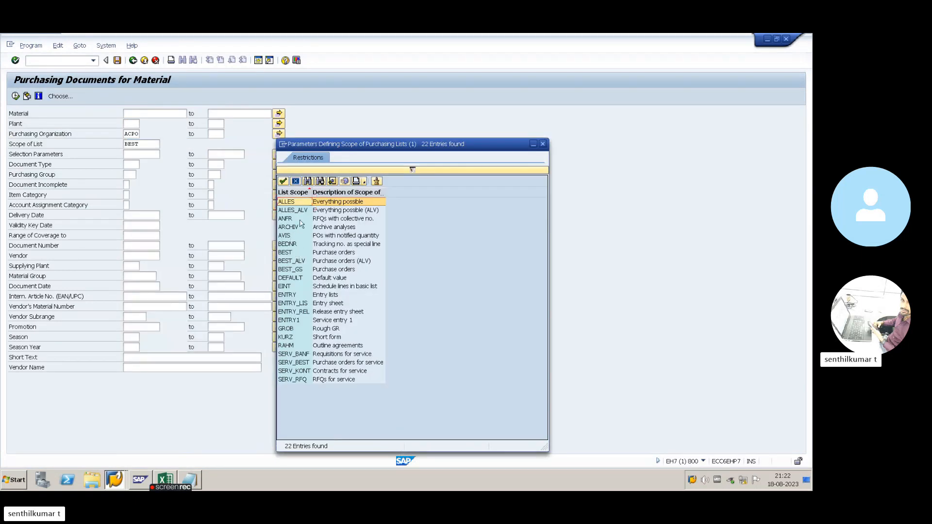
click(144, 148)
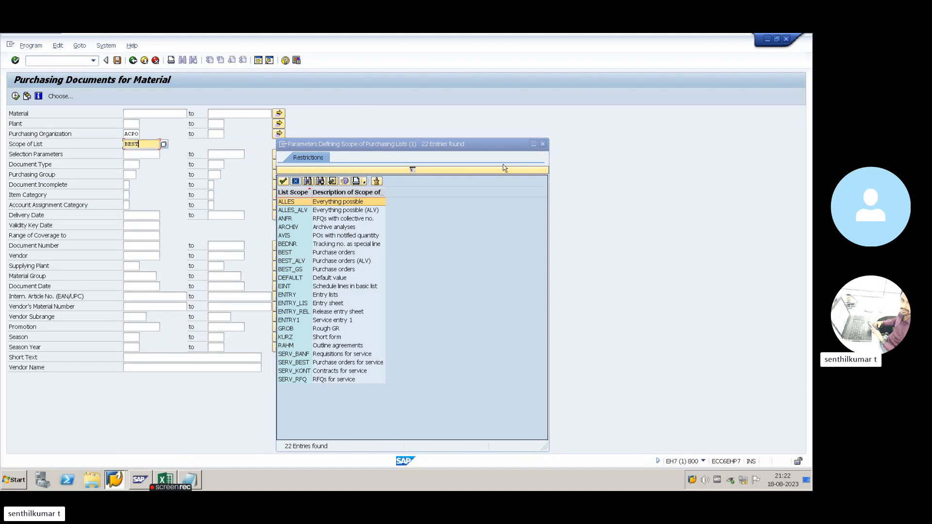
click(542, 145)
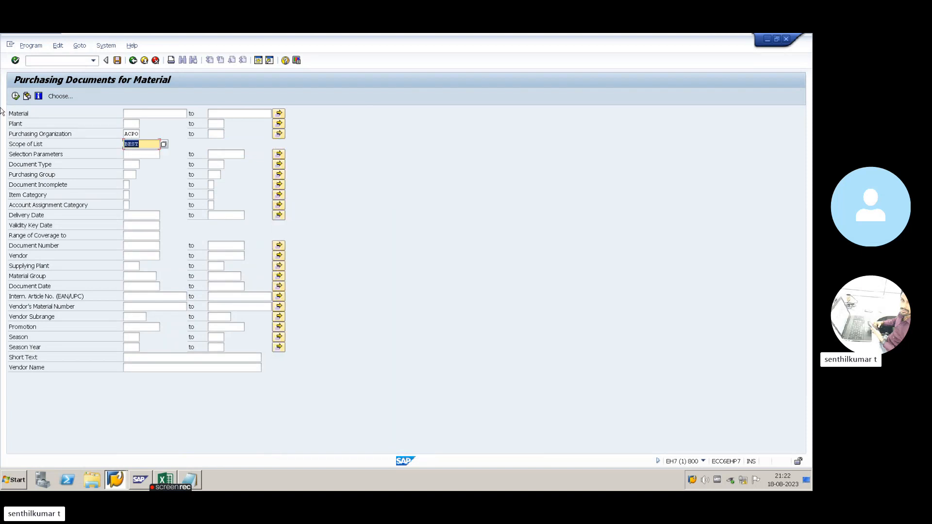
click(16, 96)
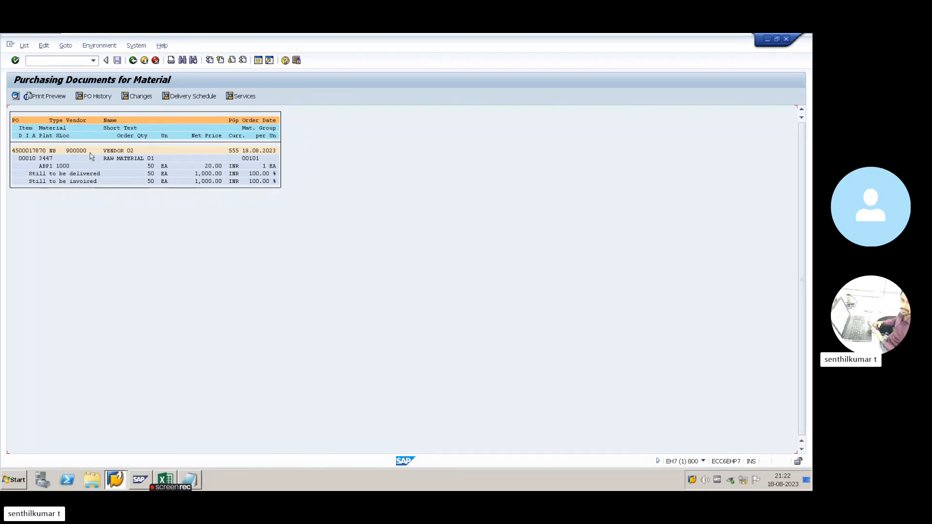
click(133, 60)
click(140, 143)
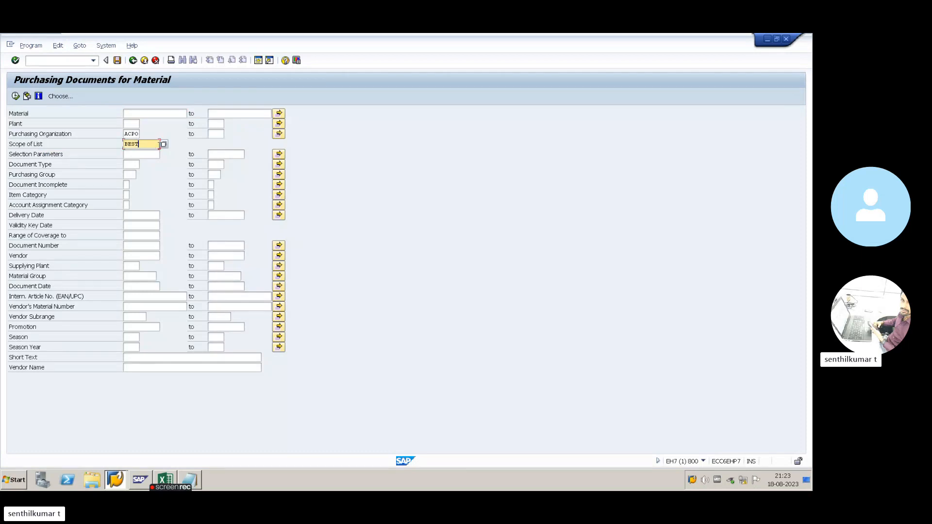
click(164, 144)
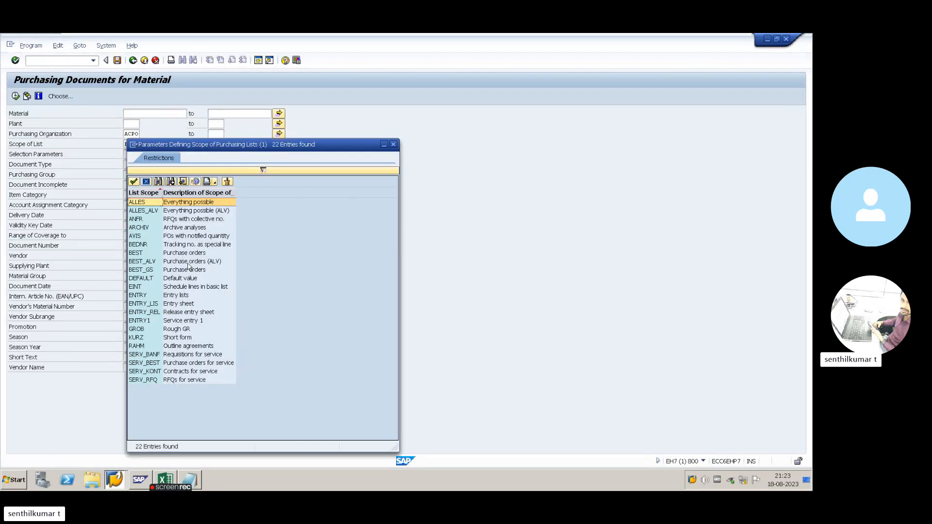
double_click(189, 262)
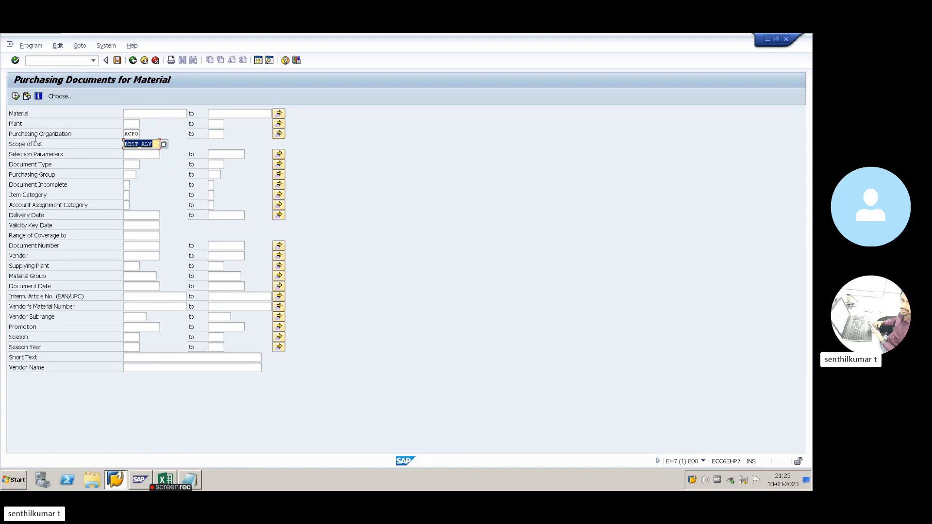
click(15, 96)
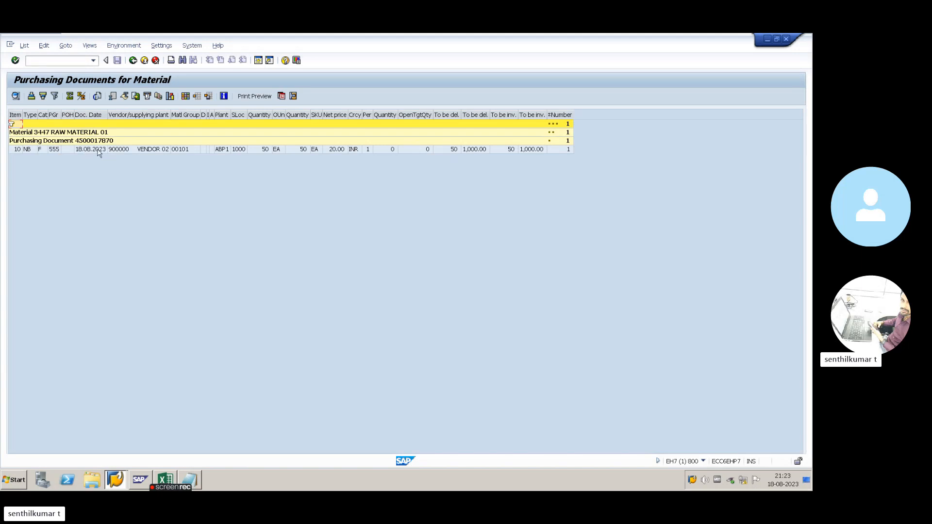
click(42, 142)
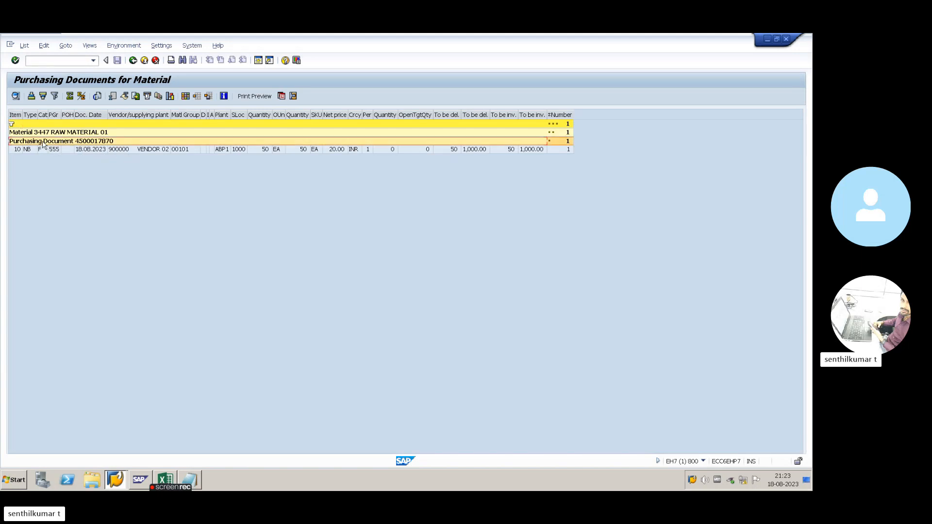
double_click(18, 150)
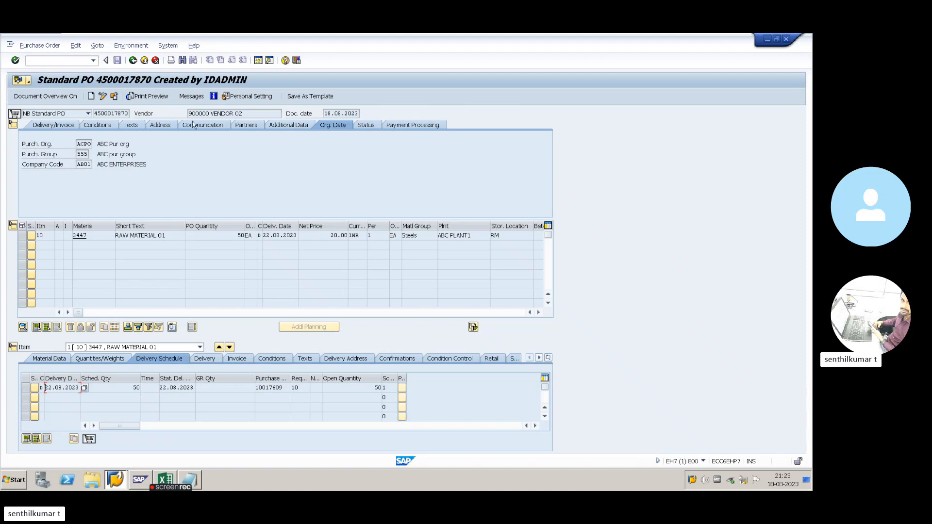
click(133, 60)
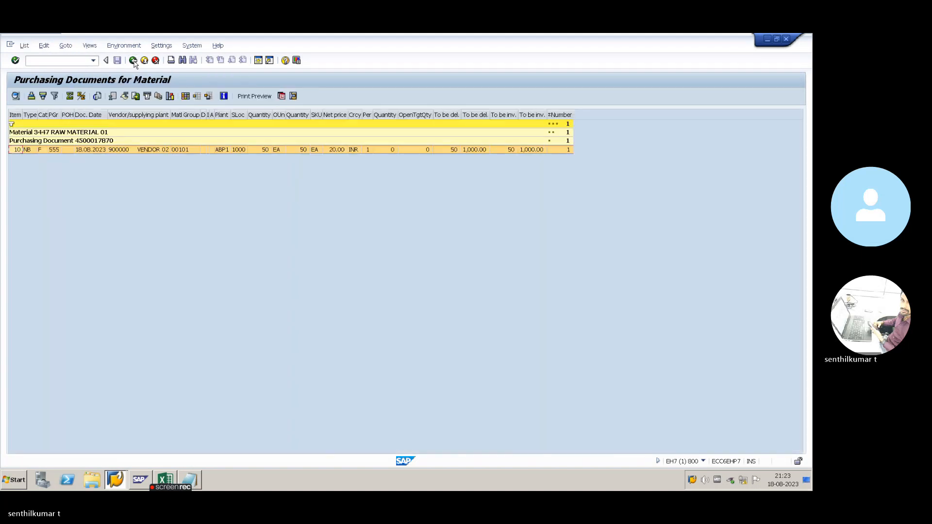
click(133, 60)
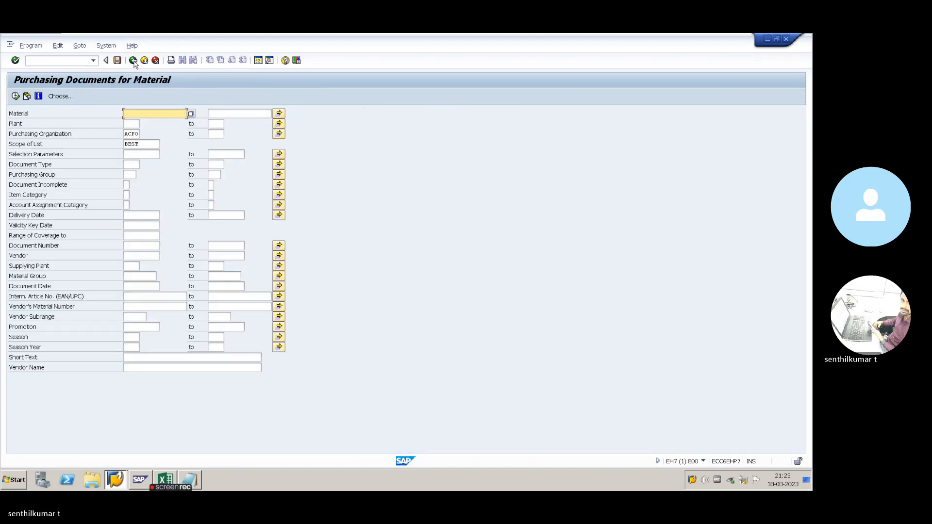
- Select the ME29N - RELEASE PO line in the Notepad notes, then return to SAP
key(alt+Tab)
key(alt+Tab)
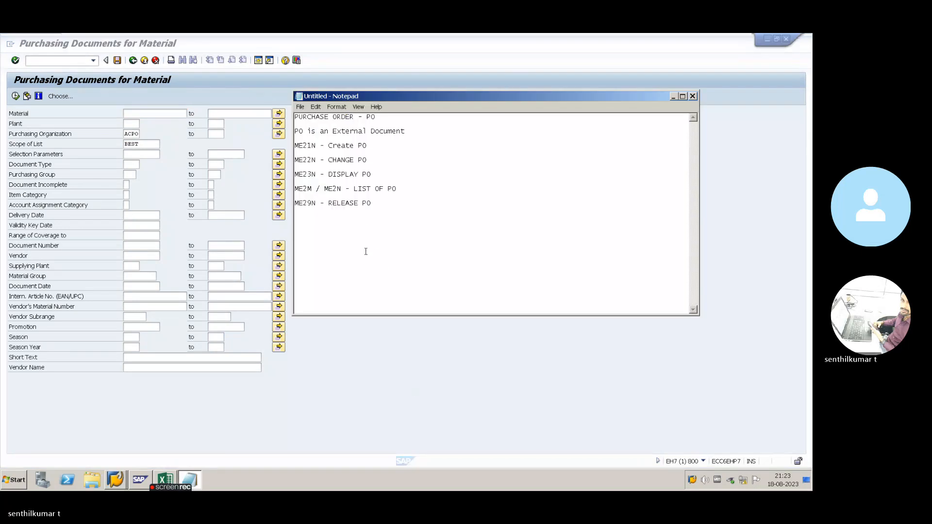
drag(386, 210, 294, 204)
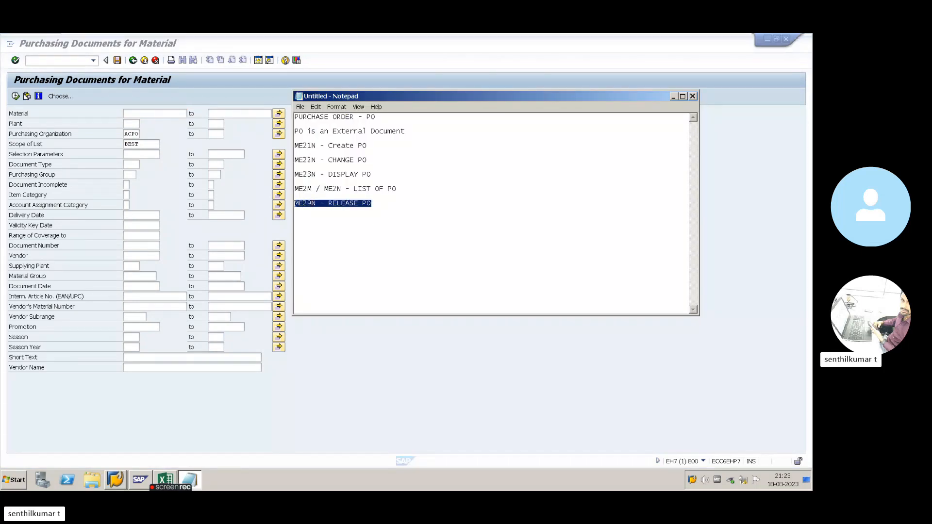
click(369, 205)
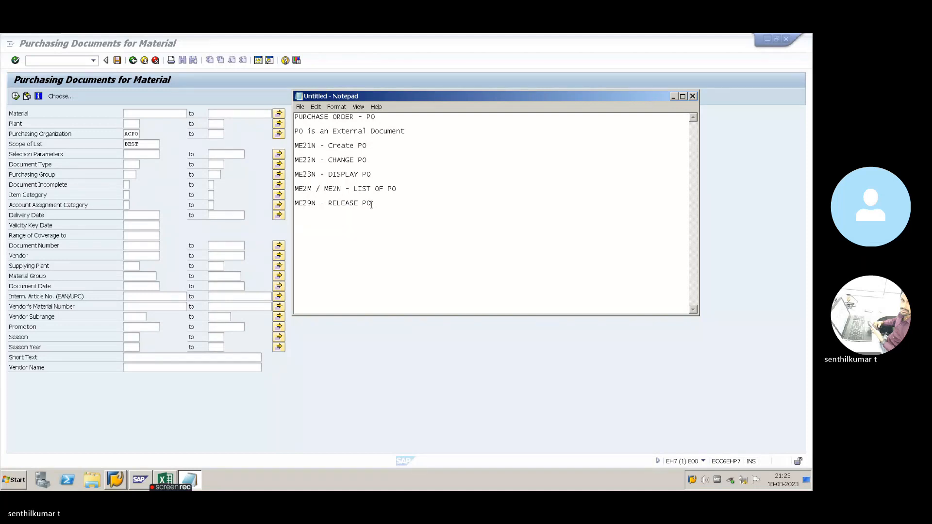
drag(370, 205, 295, 203)
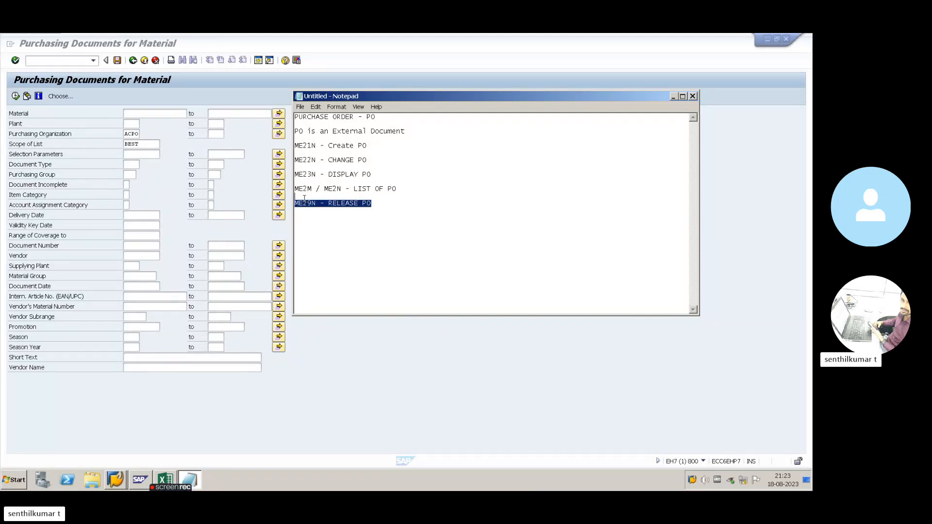
click(366, 205)
drag(371, 204, 299, 204)
click(377, 206)
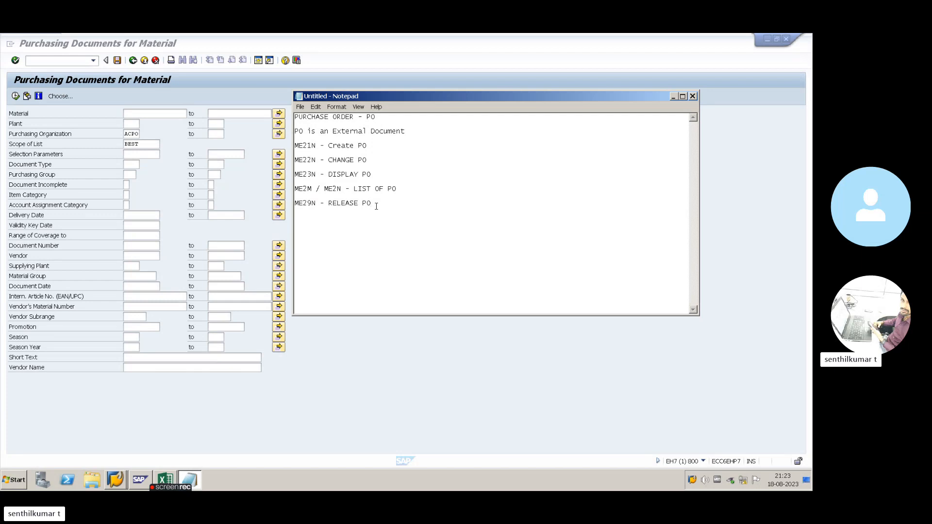
drag(372, 204, 296, 200)
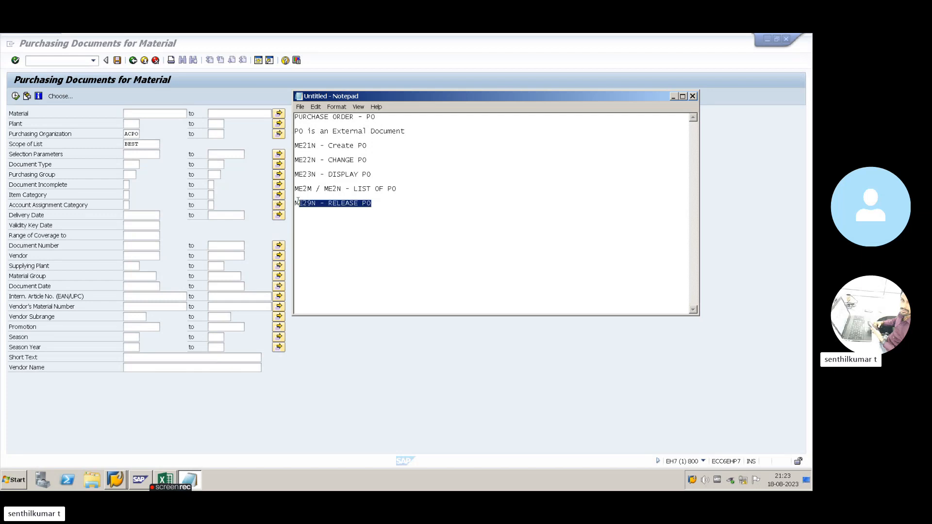
drag(374, 205, 304, 199)
click(200, 223)
click(175, 190)
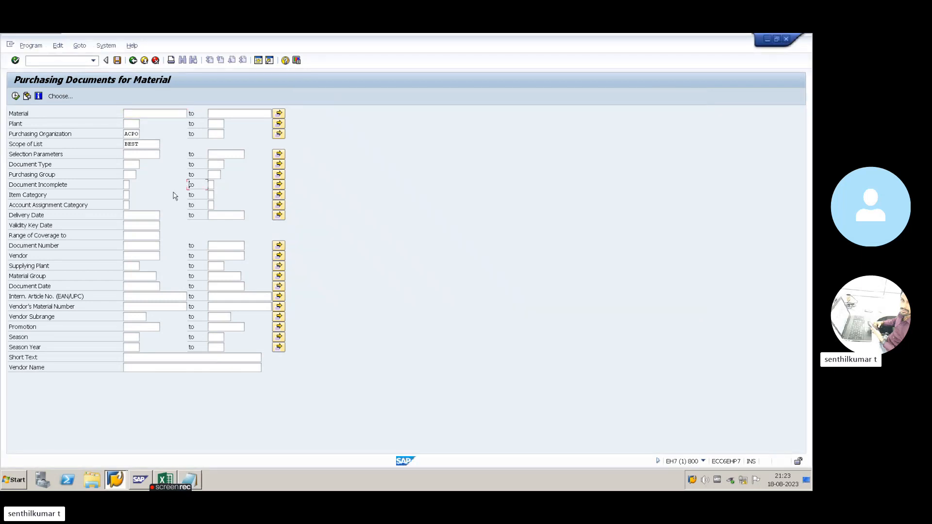
click(134, 60)
text(me)
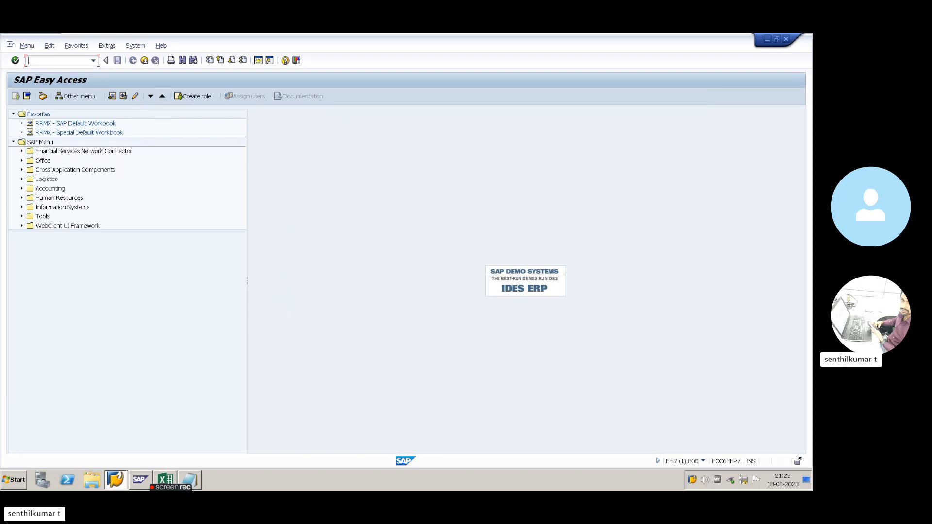
text(e21n)
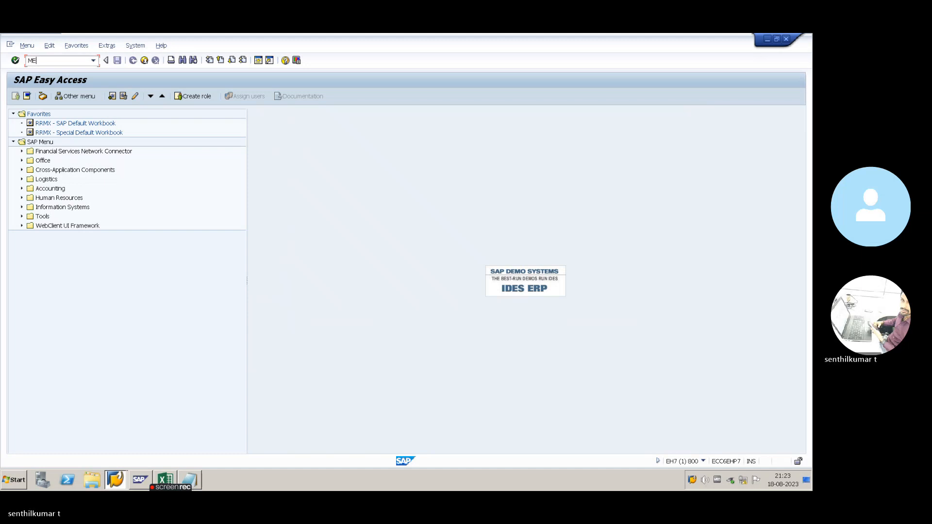
key(Return)
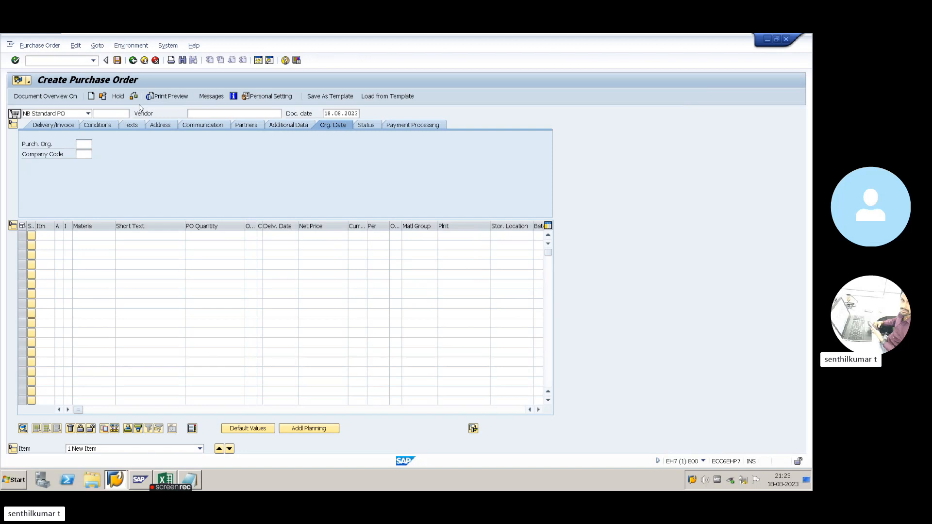
key(alt+Tab)
key(alt+Tab)
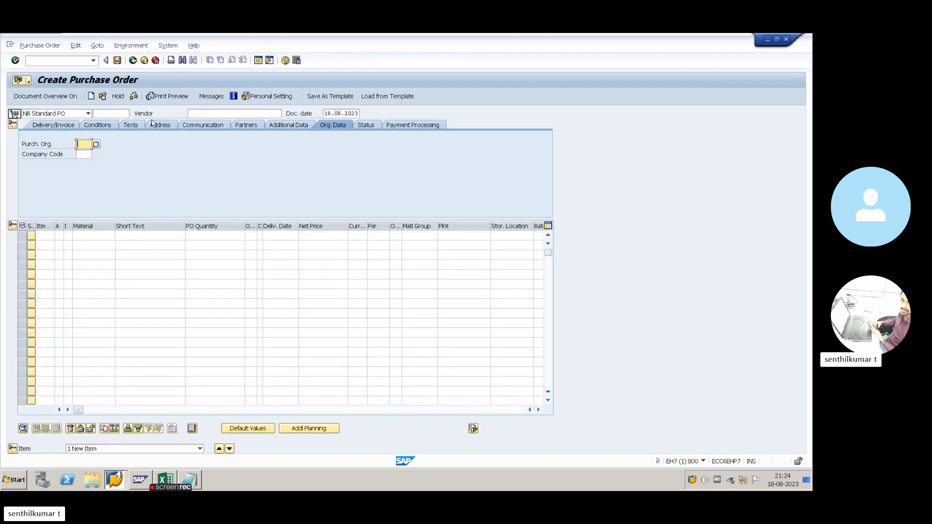
click(69, 115)
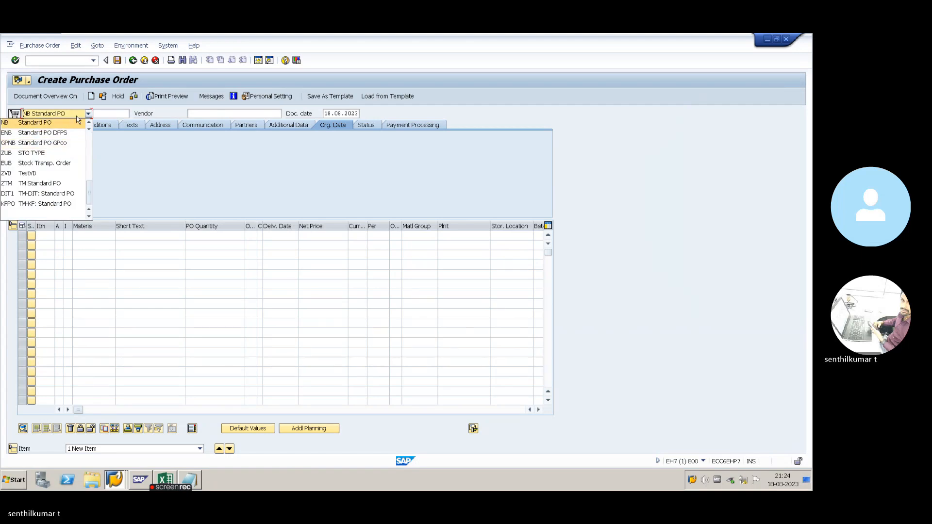
click(77, 122)
click(204, 114)
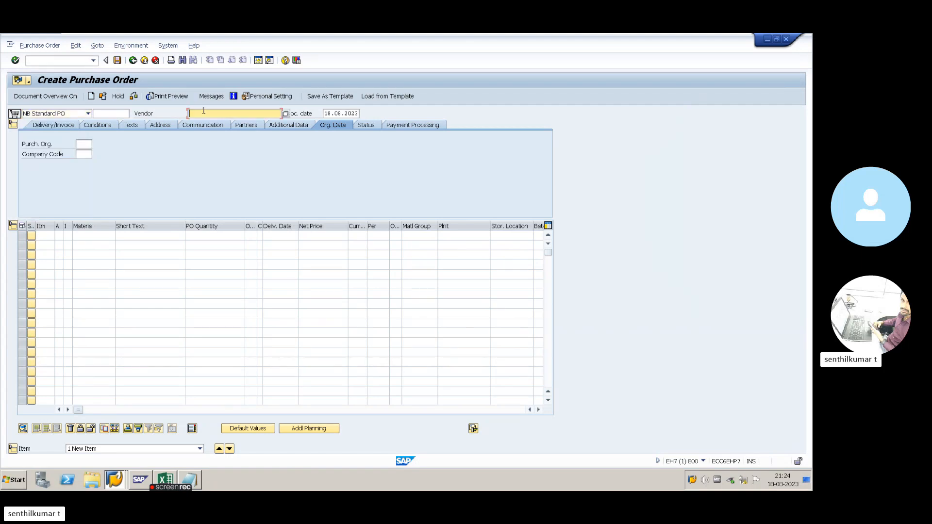
click(205, 123)
- Enter material 3447, copied from Excel, with quantity 20 on item 10
key(alt+Tab)
key(alt+Tab)
key(alt+Tab)
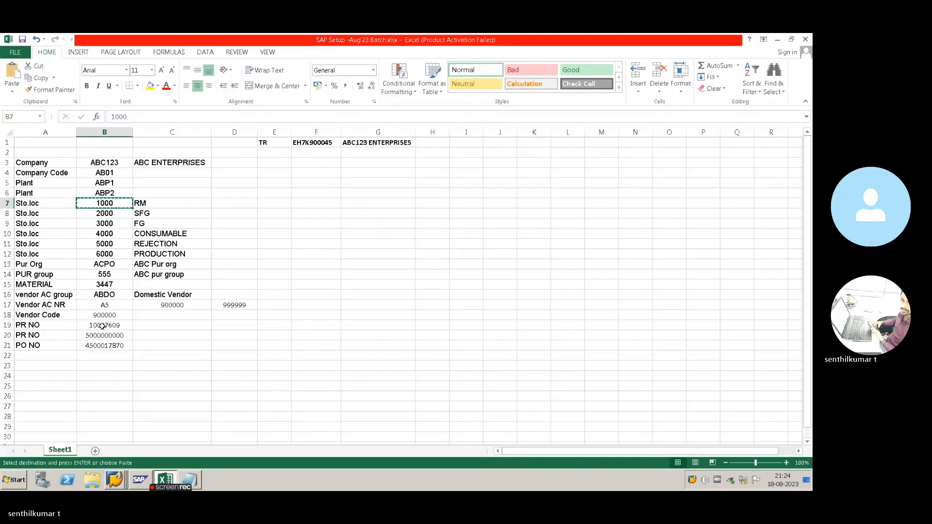
click(112, 284)
key(ctrl+c)
key(alt+Tab)
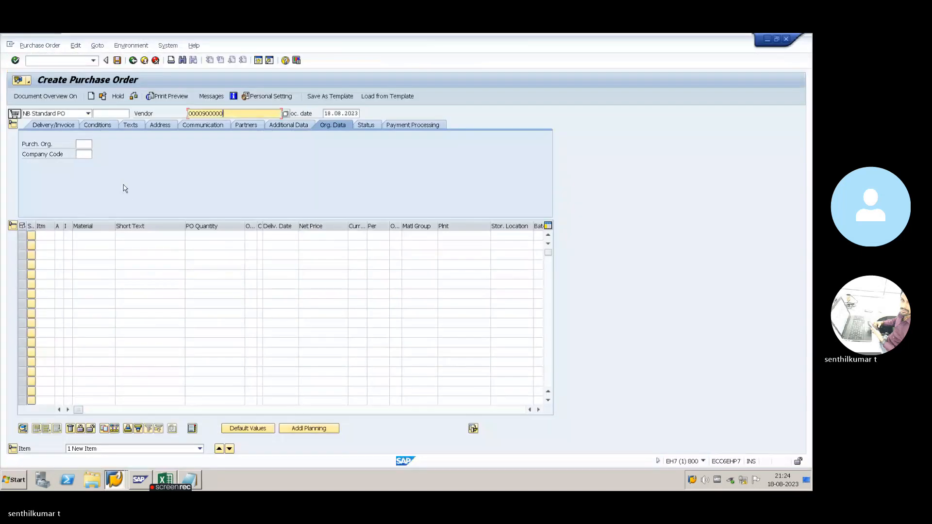
click(91, 236)
key(ctrl+v)
key(Tab)
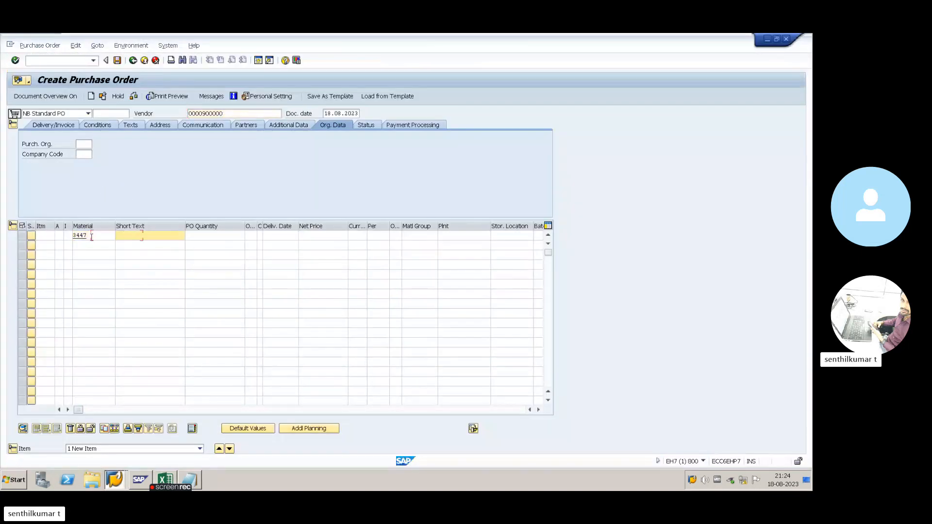
key(Tab)
text(20)
key(Tab)
key(Tab)
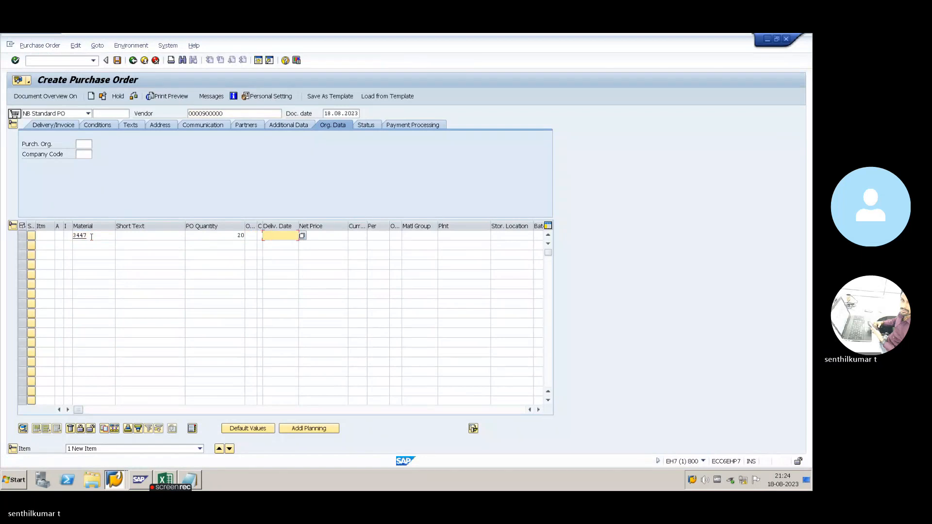
key(Tab)
key(Tab)
key(Tab)
key(Tab)
key(Tab)
key(Tab)
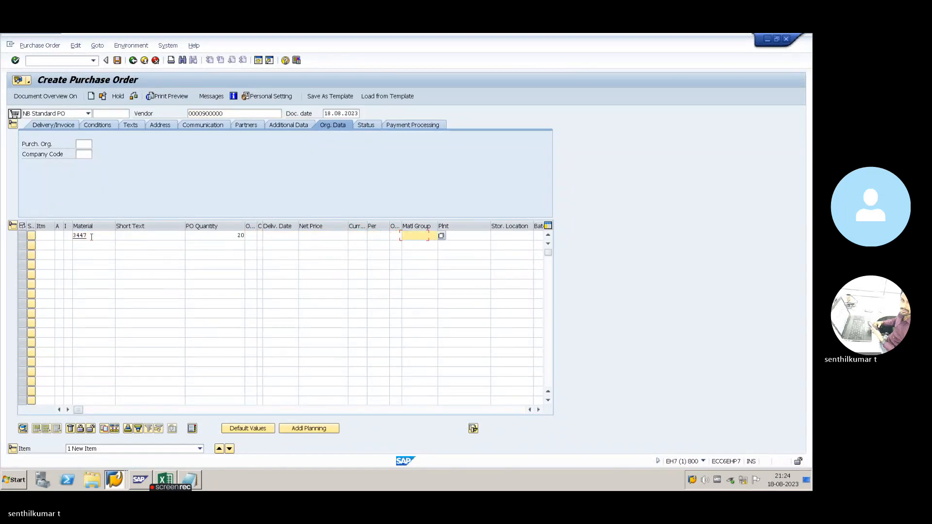
- Set item 10's plant to ABP1 from Excel and storage location RM
key(alt+Tab)
click(106, 182)
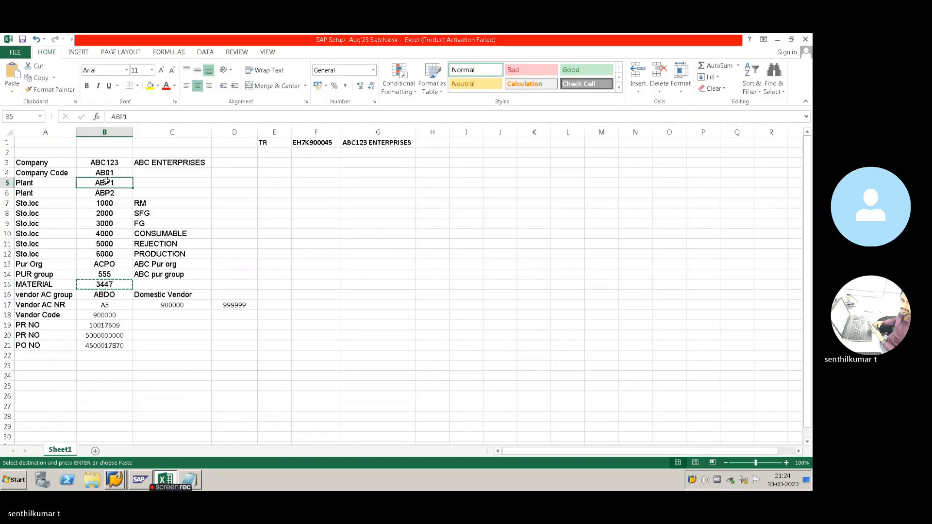
key(ctrl+c)
key(alt+Tab)
key(ctrl+v)
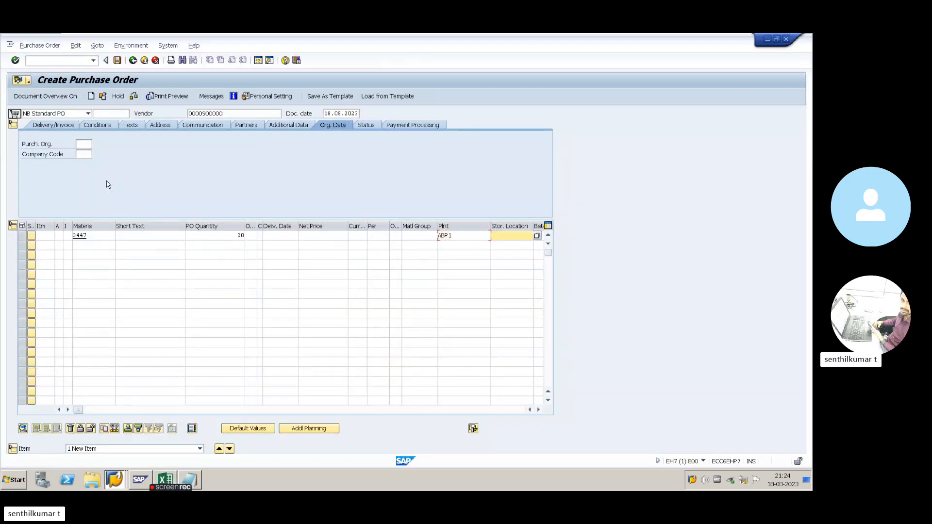
key(Tab)
key(Down)
text(RM)
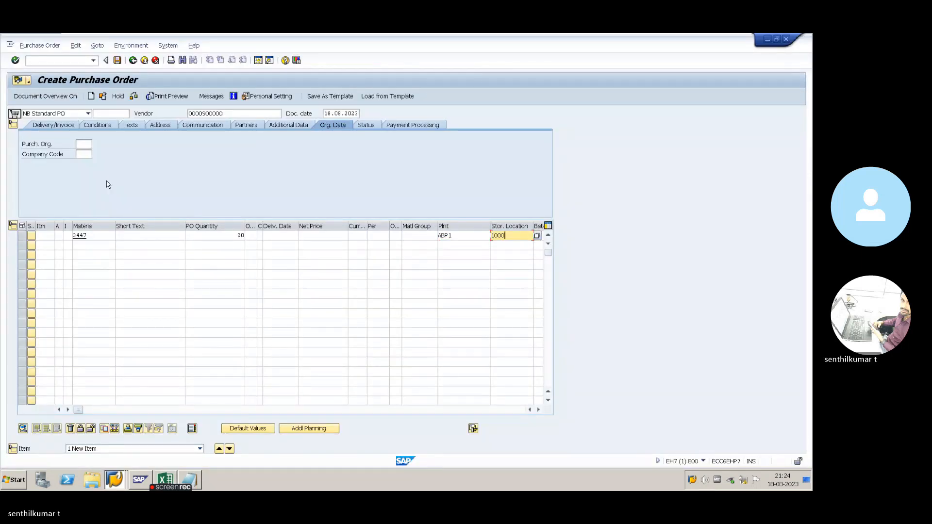
key(Return)
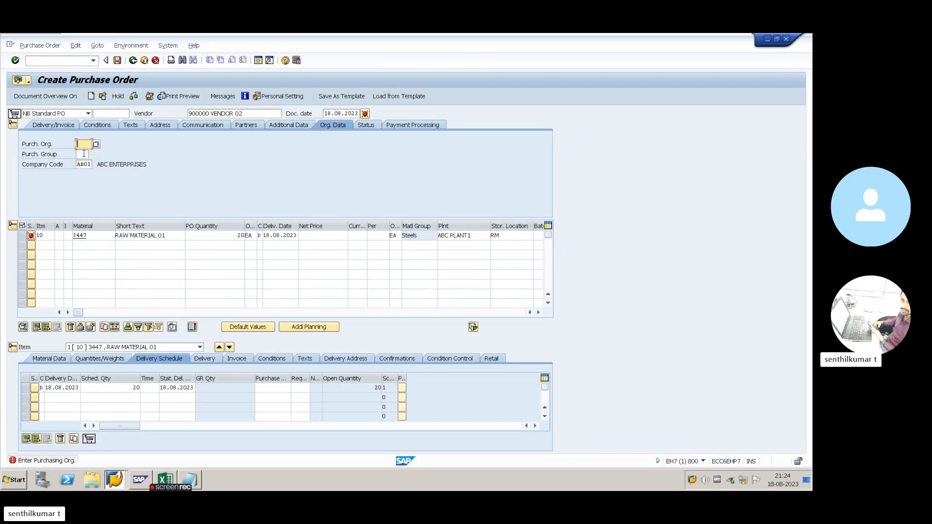
- Set purchasing organization ACPO and copy purchasing group 555 from Excel
key(space)
click(84, 154)
click(84, 154)
key(space)
click(86, 164)
key(alt+Tab)
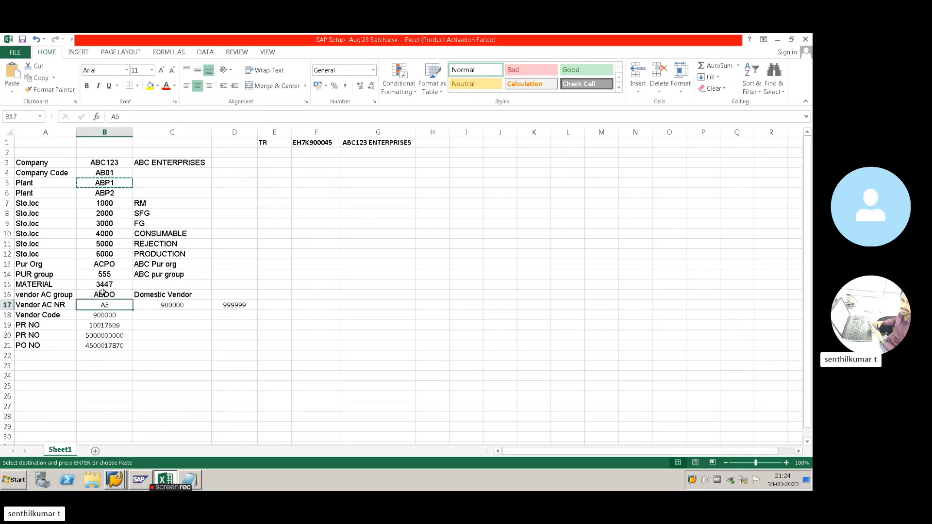
click(104, 274)
key(ctrl+c)
key(alt+Tab)
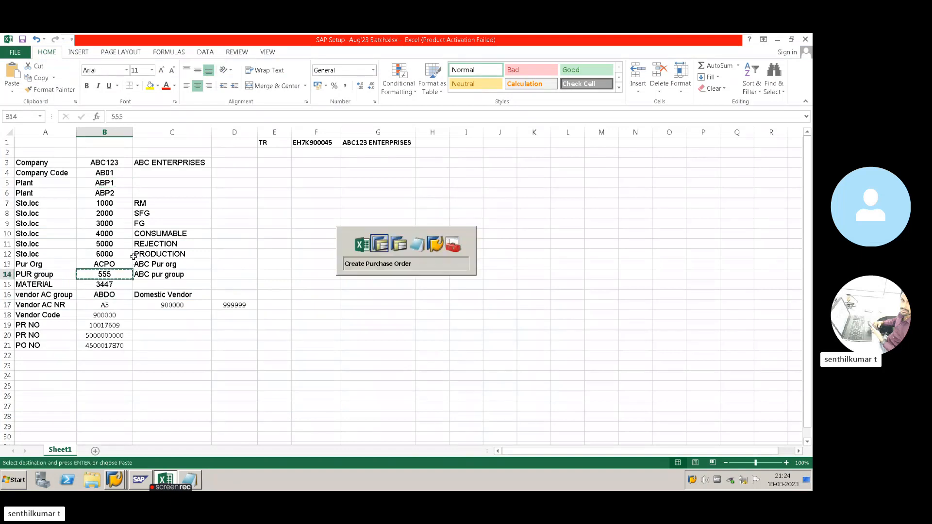
key(ctrl+a)
key(ctrl+v)
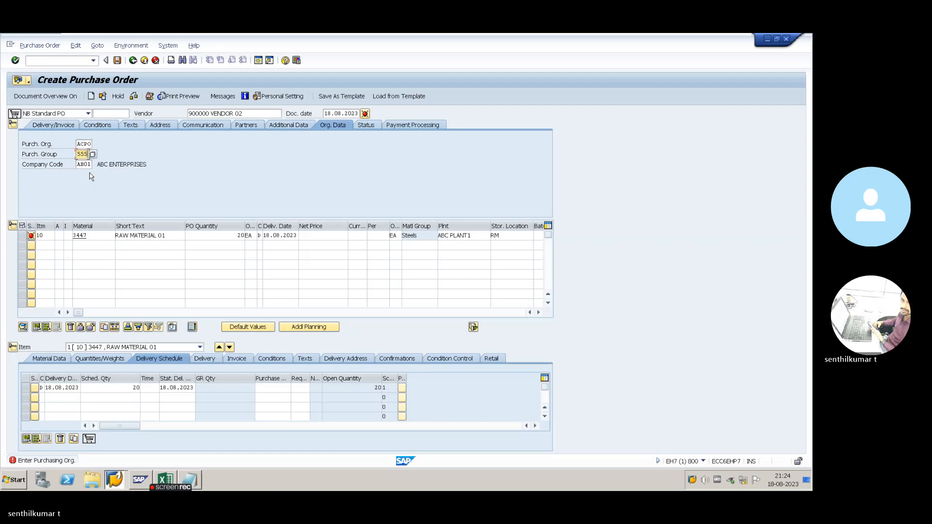
key(Return)
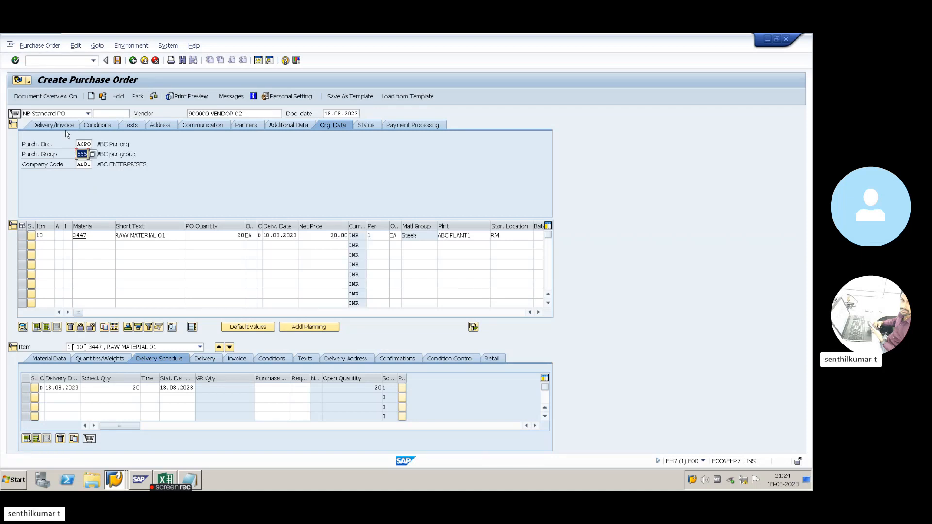
click(152, 99)
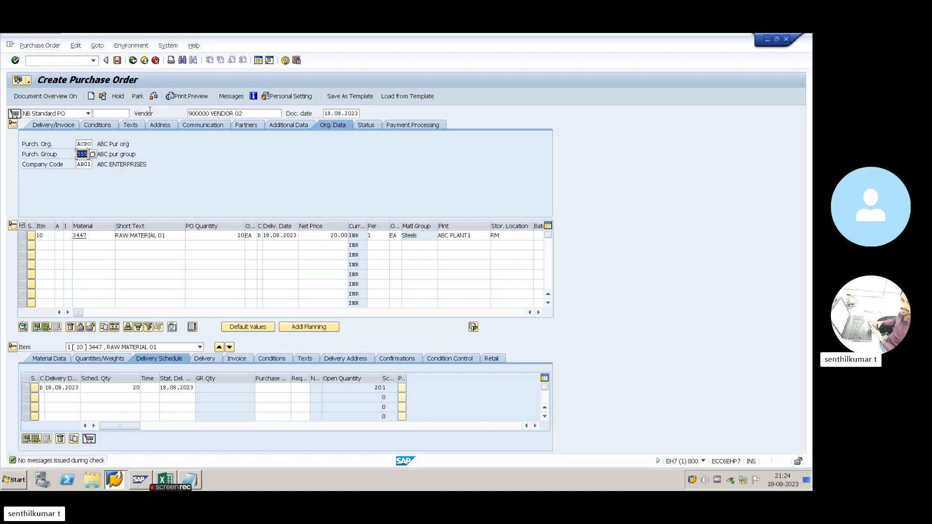
click(117, 62)
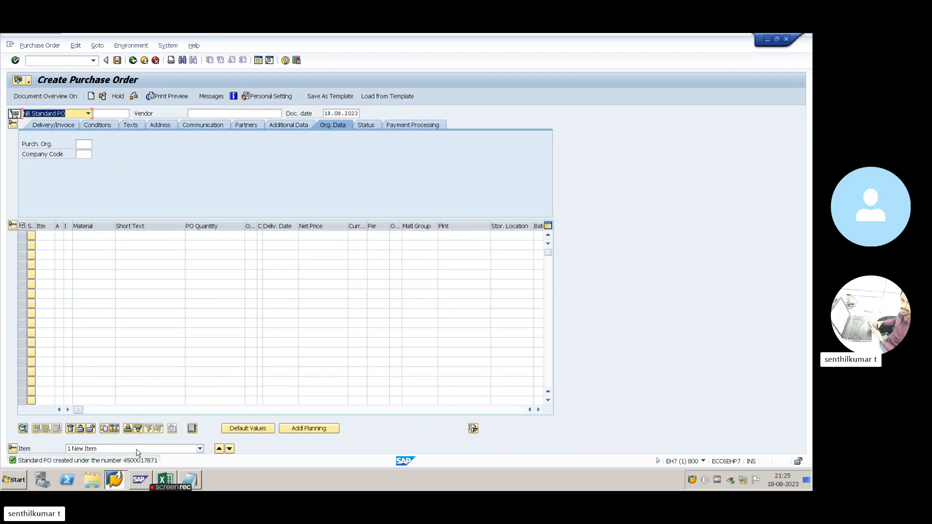
key(alt+Tab)
click(112, 358)
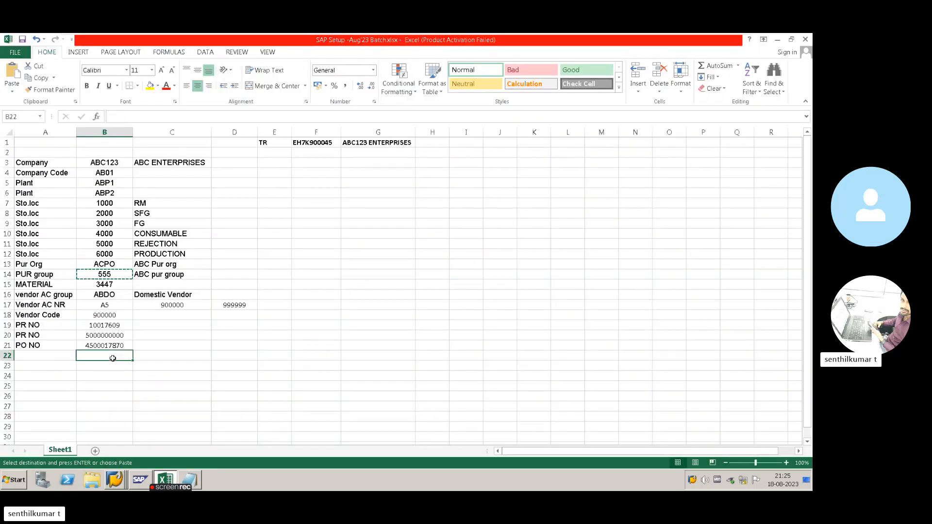
key(ctrl+f)
key(Escape)
text(450001787)
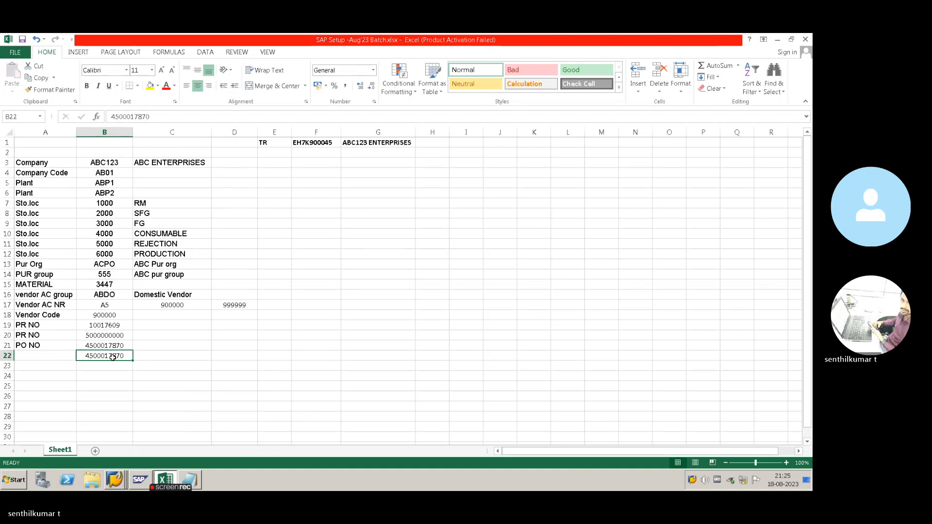
text(1)
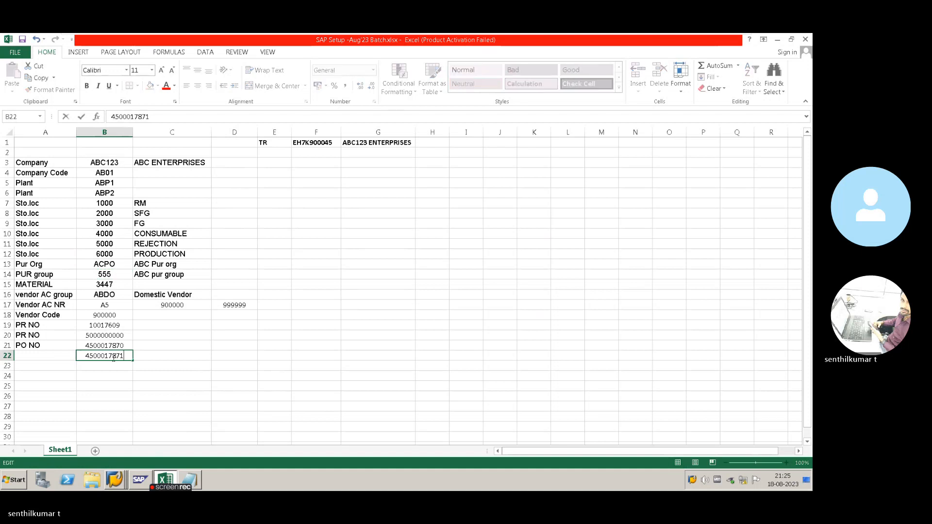
key(Return)
key(Left)
key(Up)
text(PO NO)
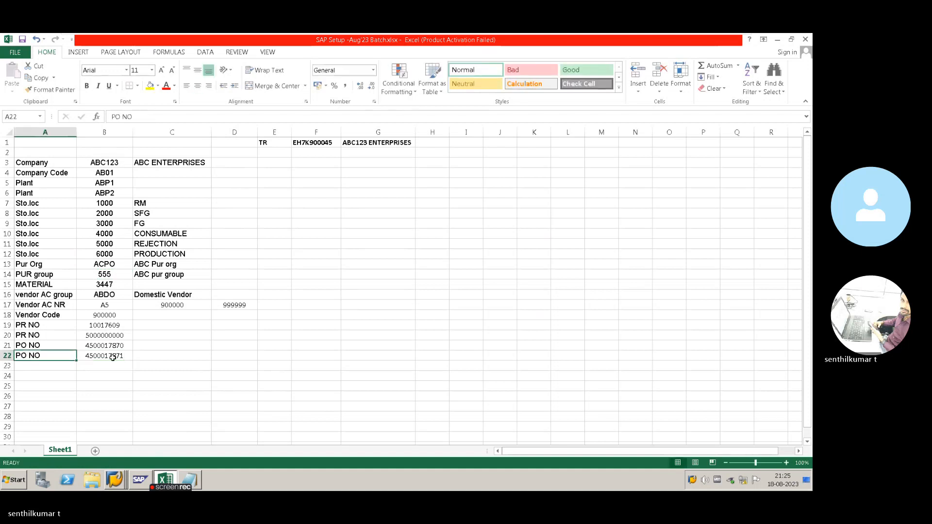
key(Tab)
key(alt+Tab)
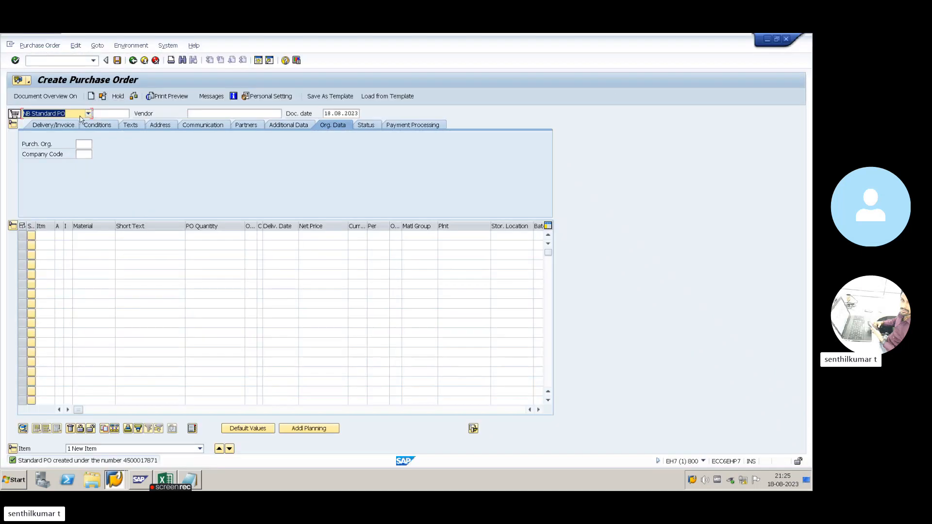
- Review the order type list, keeping NB Standard PO
click(81, 114)
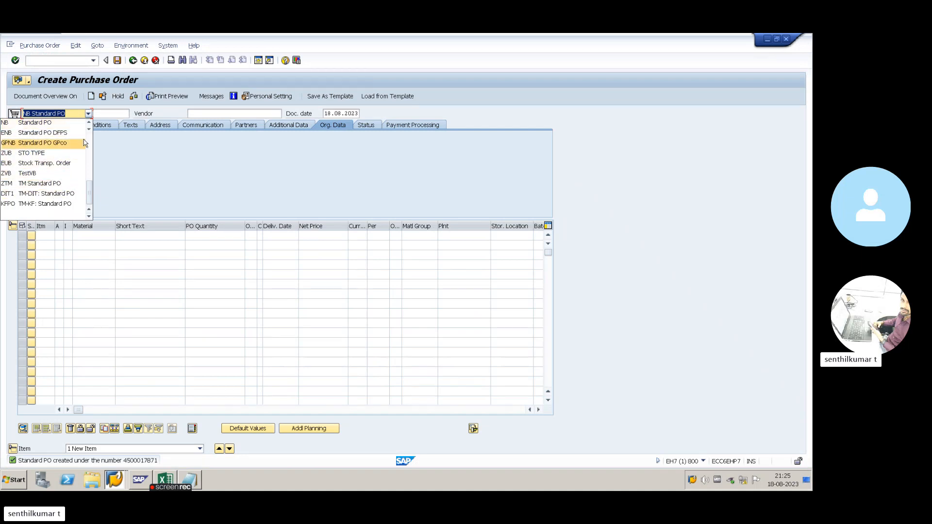
click(87, 115)
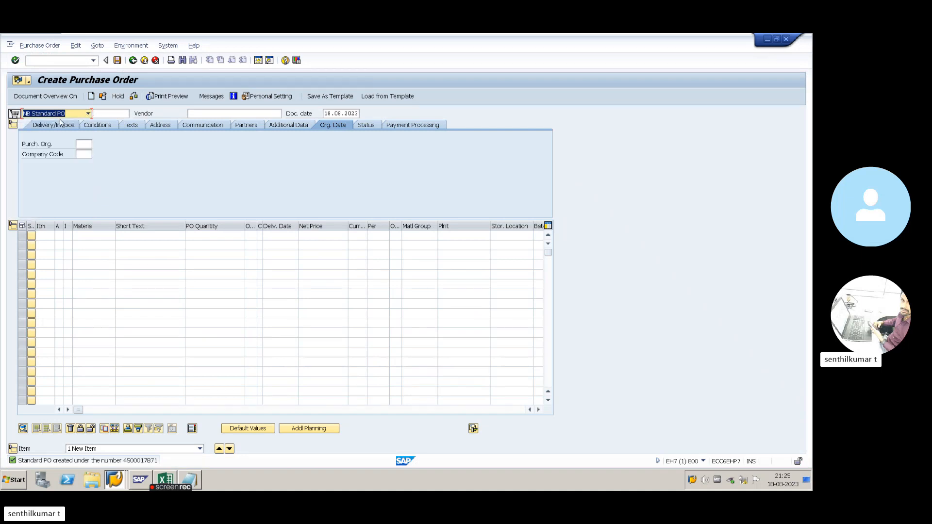
click(89, 115)
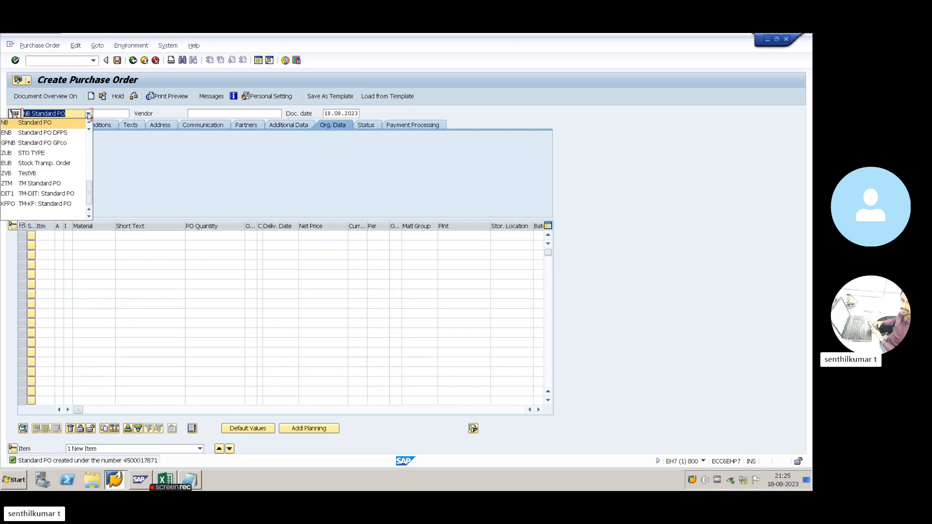
click(87, 115)
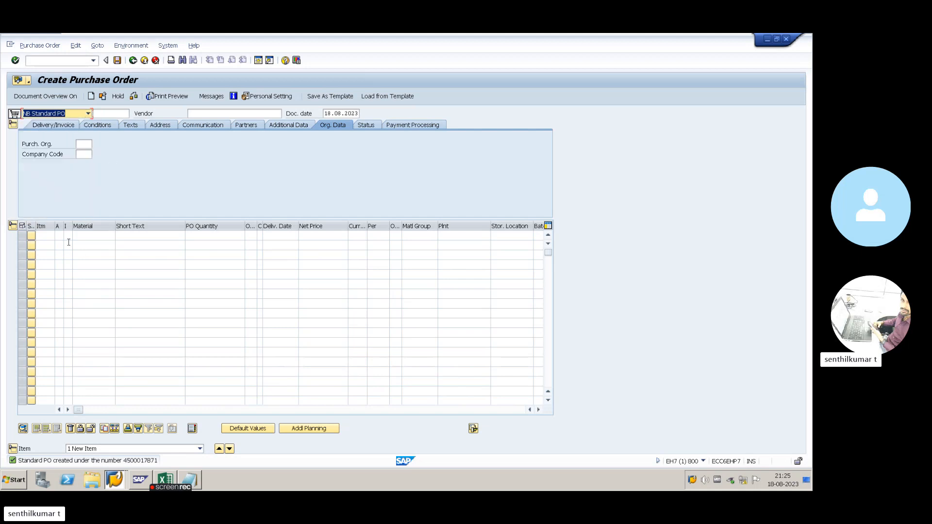
- Widen the item grid and list the eight item categories for row 1
drag(63, 227, 90, 226)
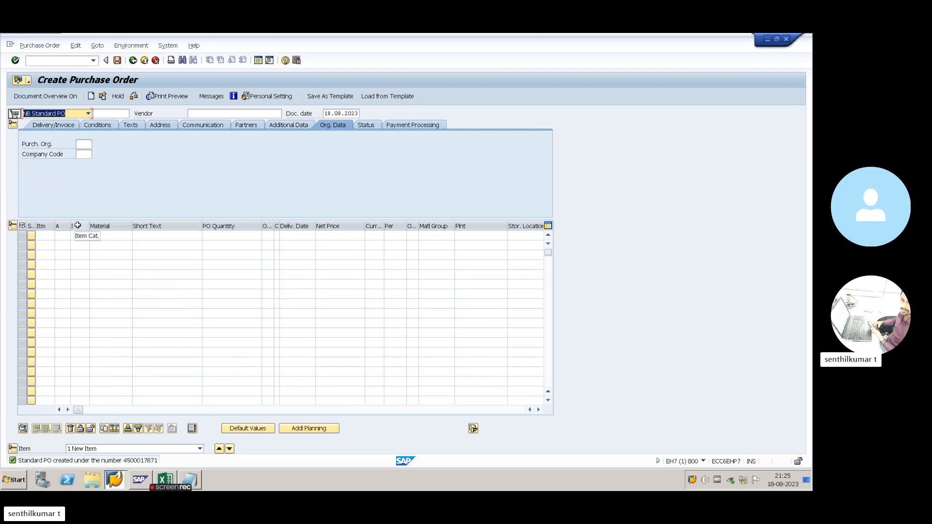
click(82, 235)
click(93, 236)
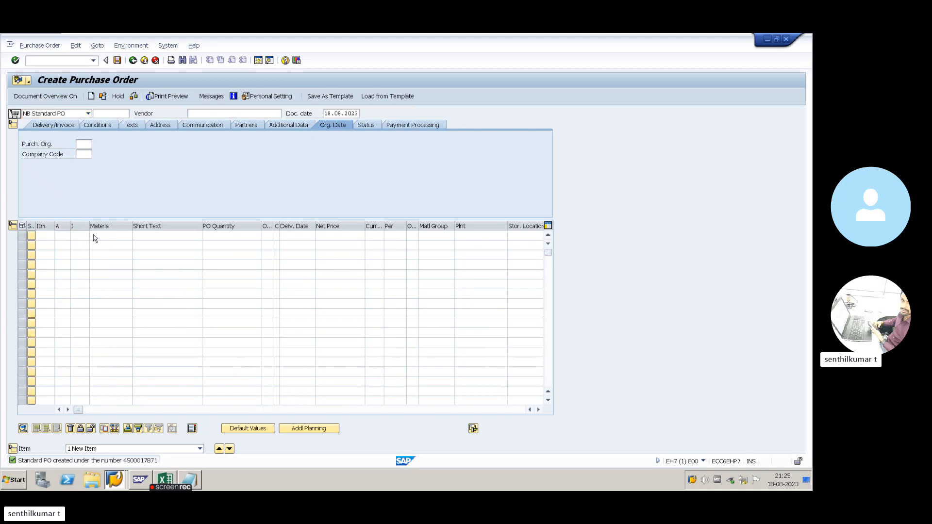
drag(173, 47, 315, 114)
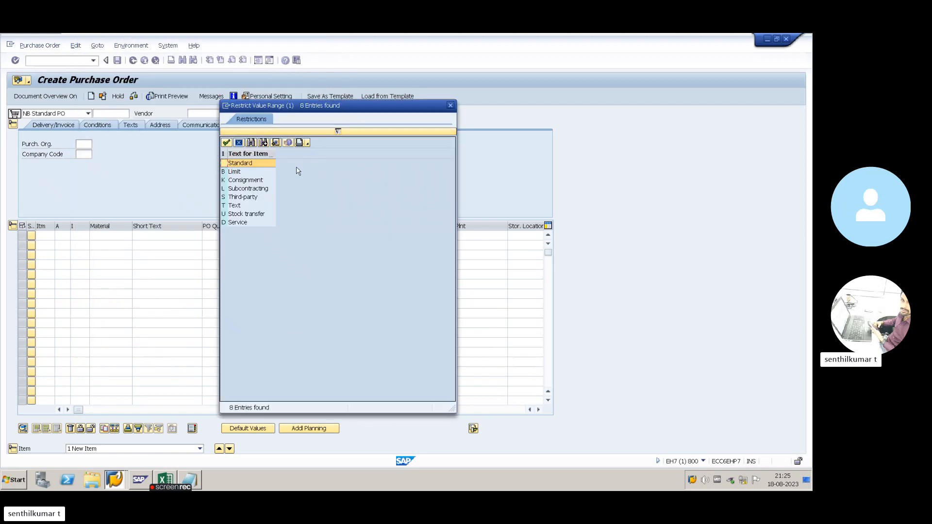
- Review the Consignment, Standard, Subcontracting, Third-party, Stock transfer and Service item categories, then close the list without choosing one
click(251, 182)
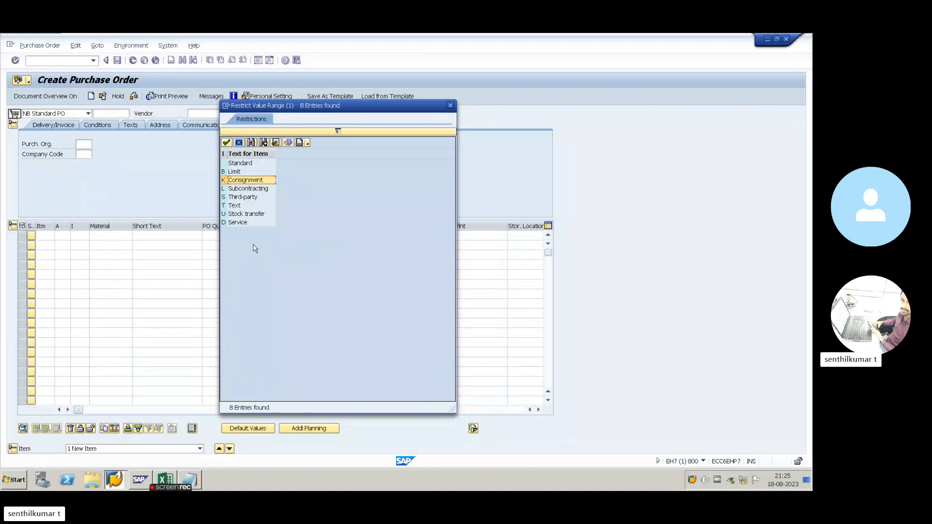
click(246, 164)
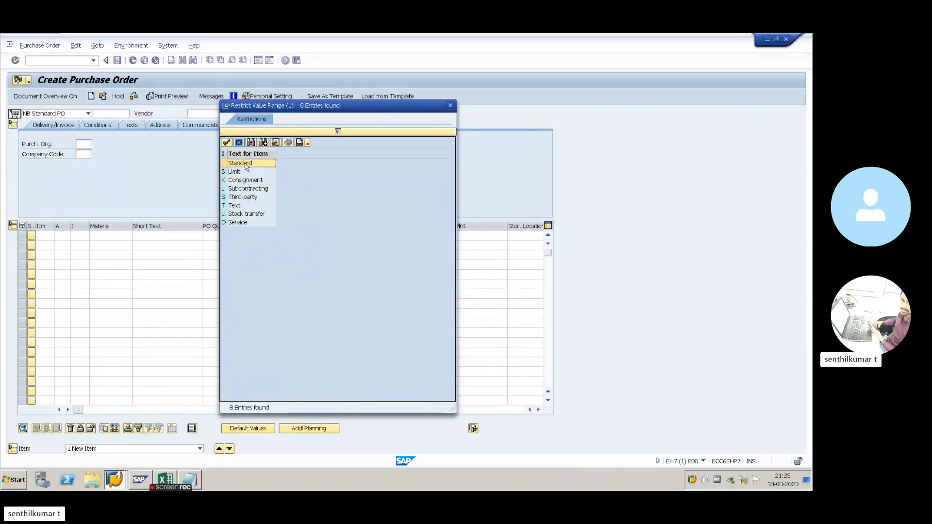
click(242, 182)
click(241, 190)
click(244, 198)
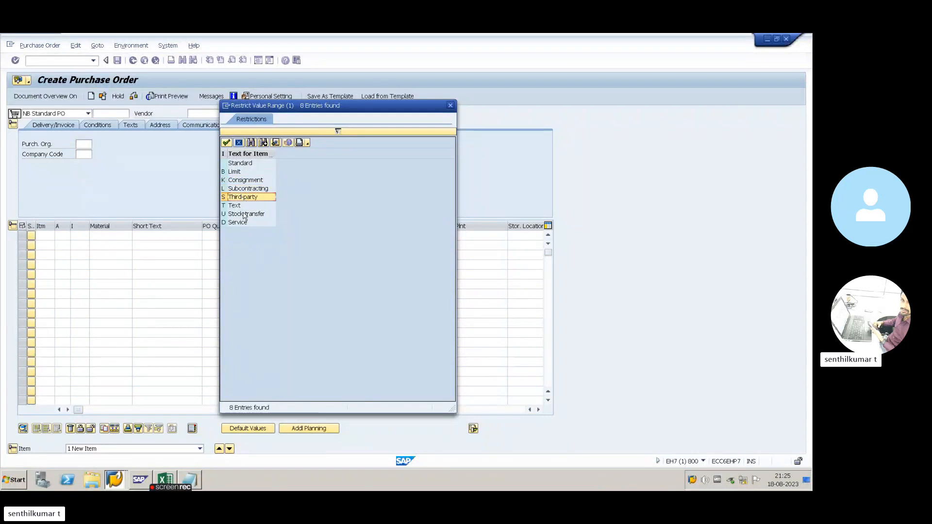
click(244, 215)
click(243, 223)
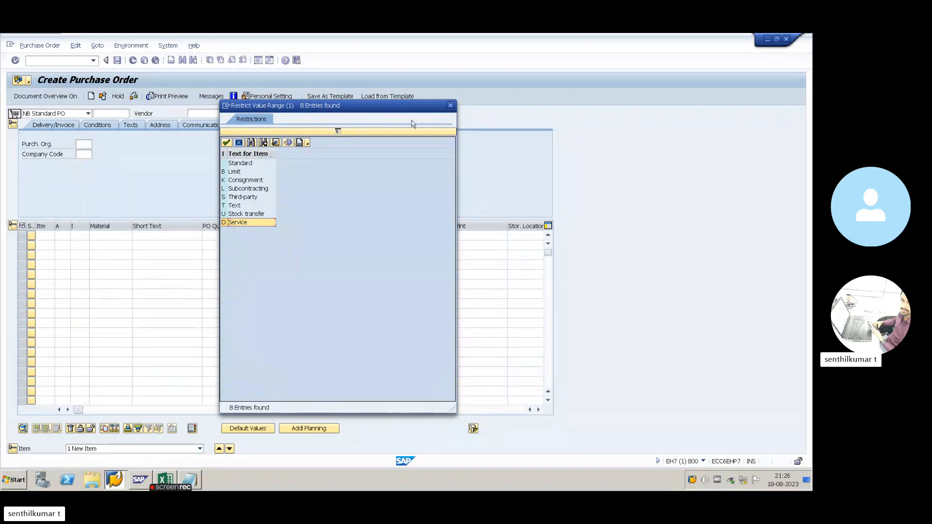
click(449, 105)
click(63, 237)
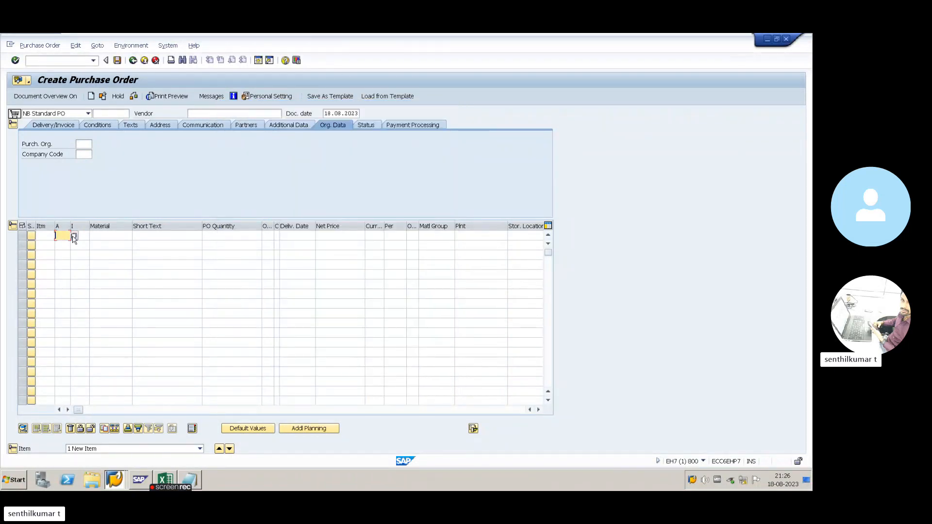
click(73, 237)
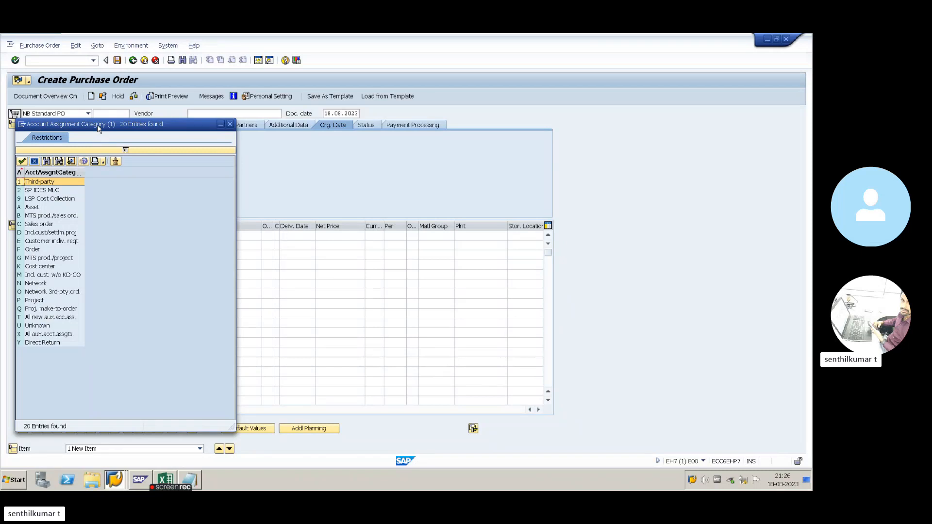
drag(98, 128, 255, 126)
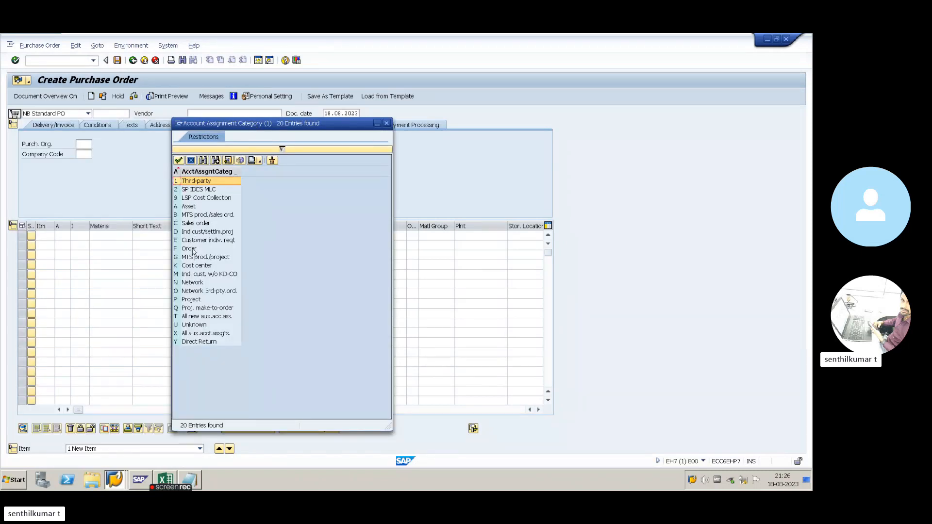
click(188, 207)
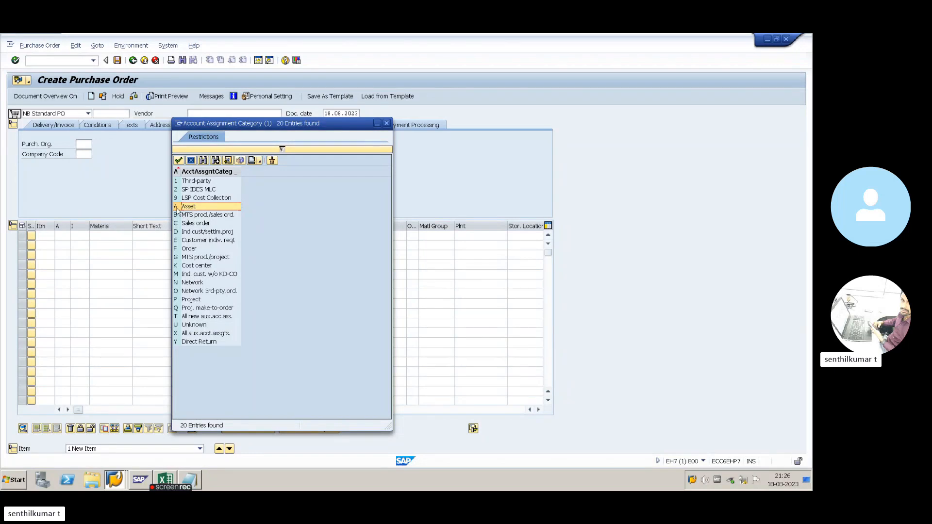
click(189, 266)
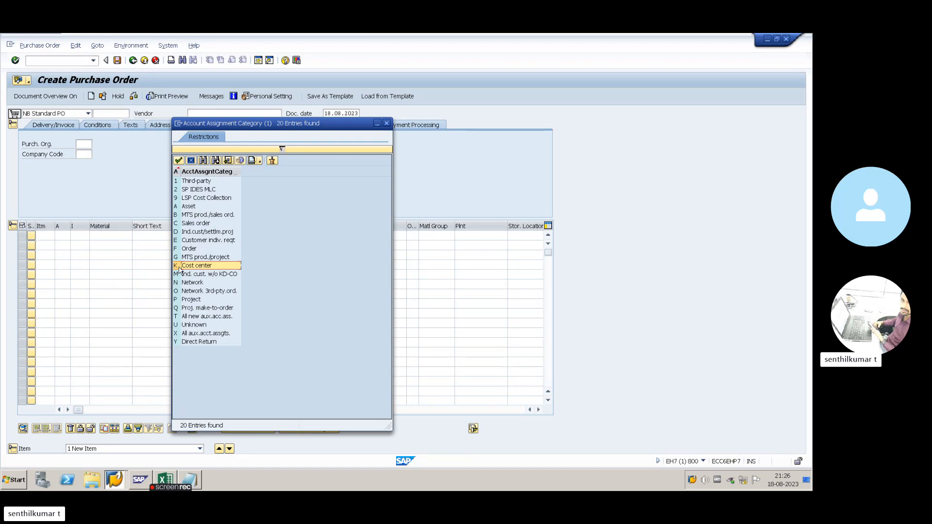
click(188, 309)
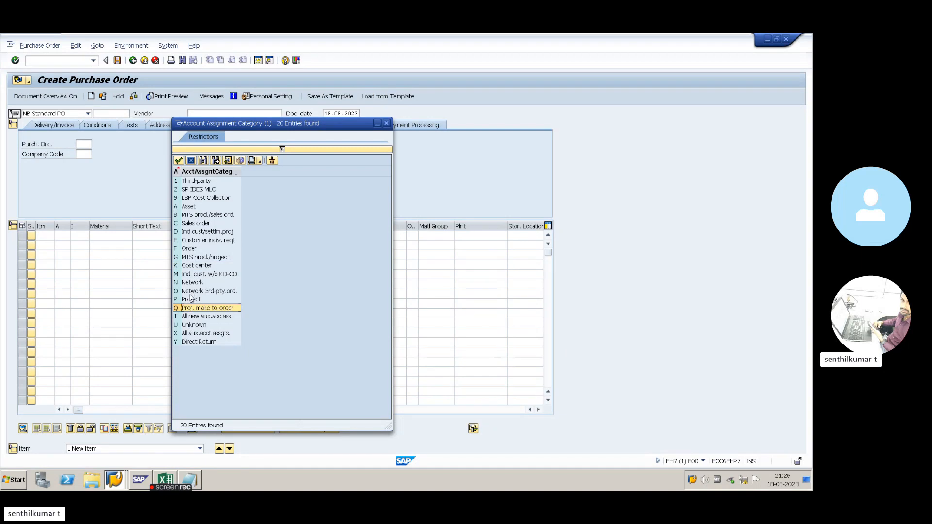
click(190, 300)
click(194, 309)
drag(178, 171, 184, 172)
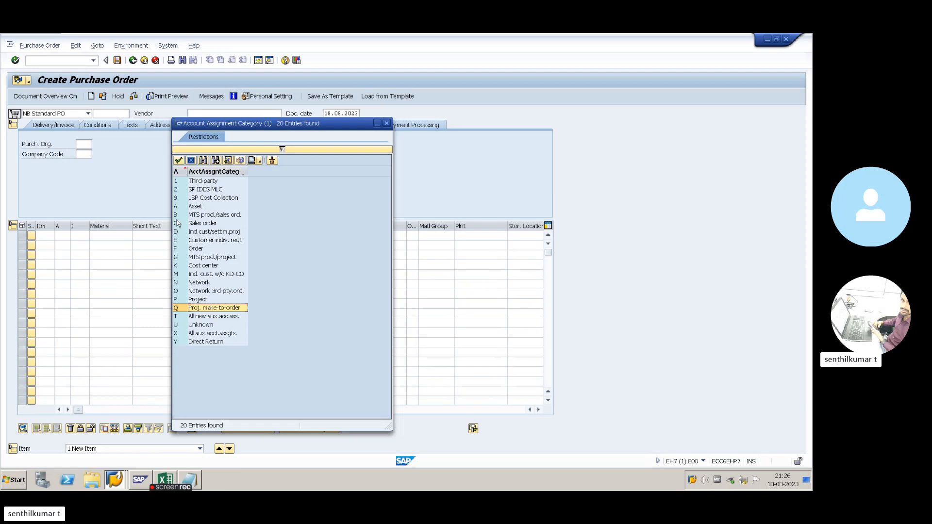
click(82, 237)
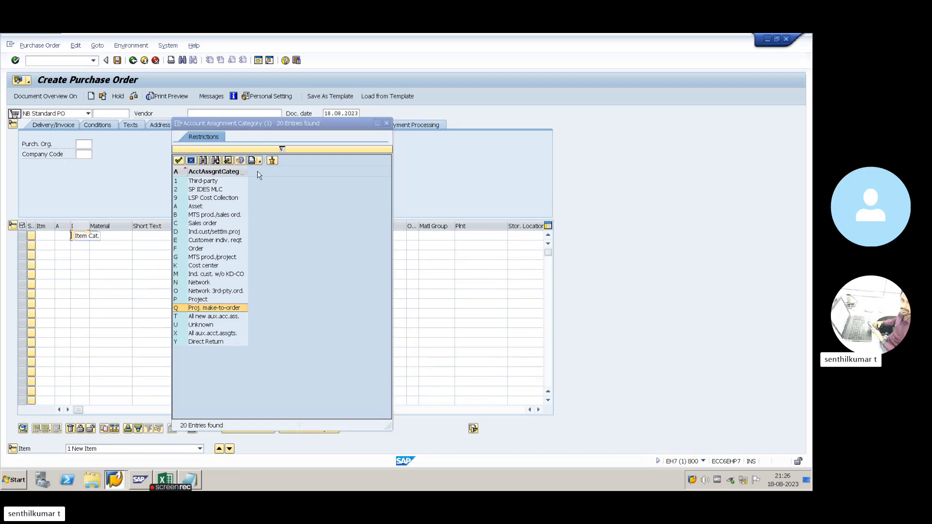
click(386, 123)
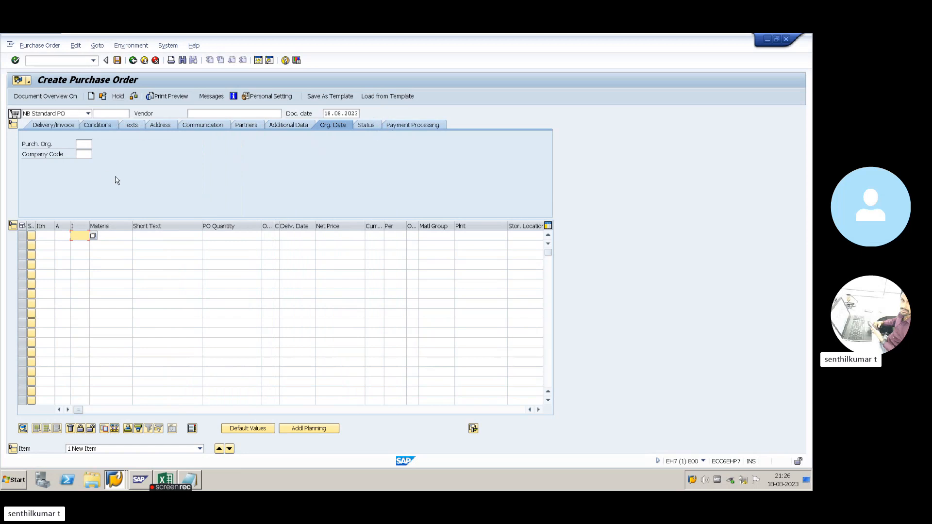
click(68, 114)
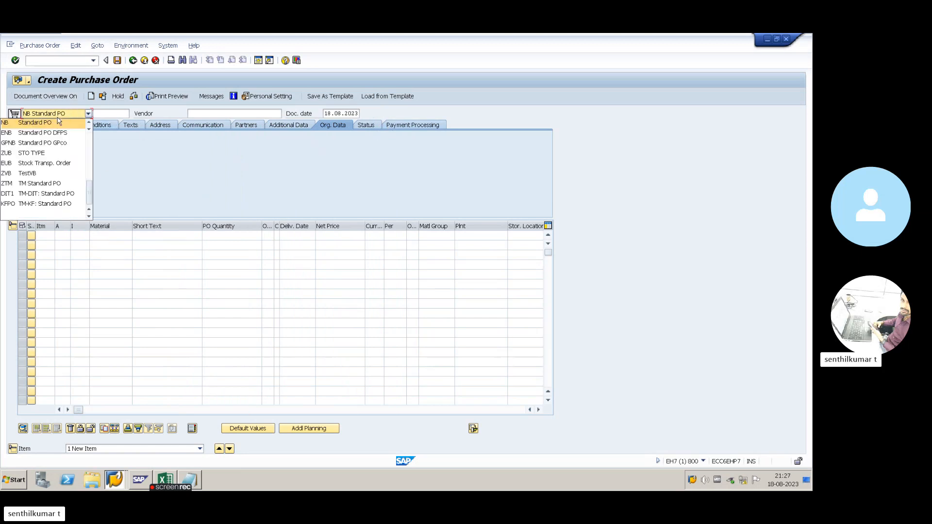
click(58, 122)
click(59, 118)
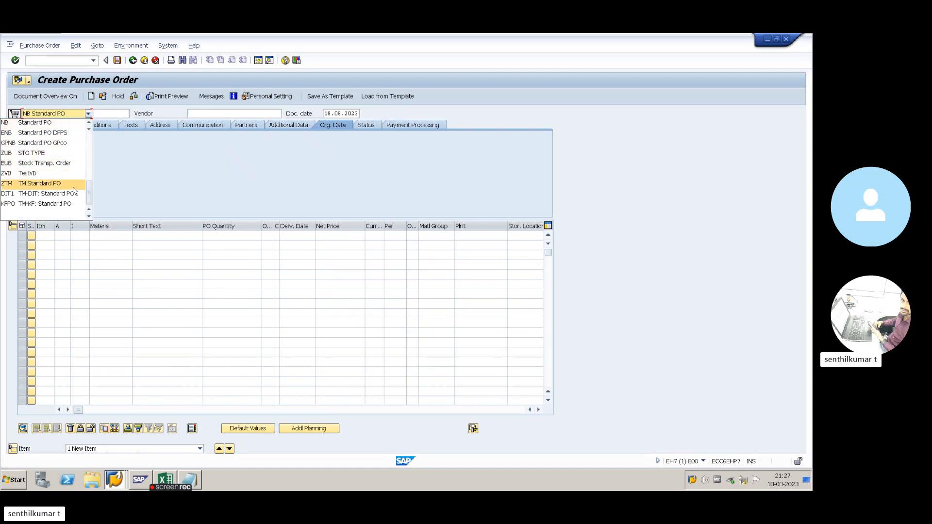
click(108, 170)
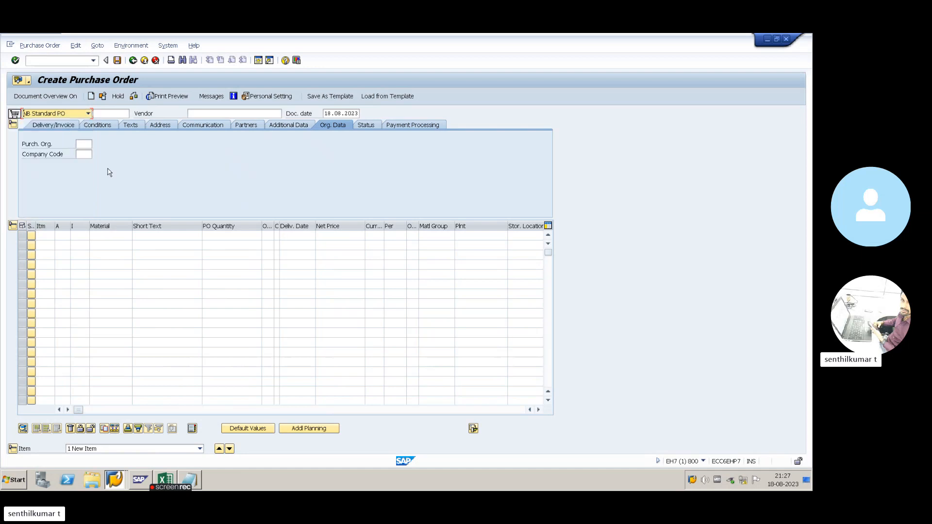
- Leave the purchase order screen and start the SPRO customizing transaction
click(133, 61)
text(s)
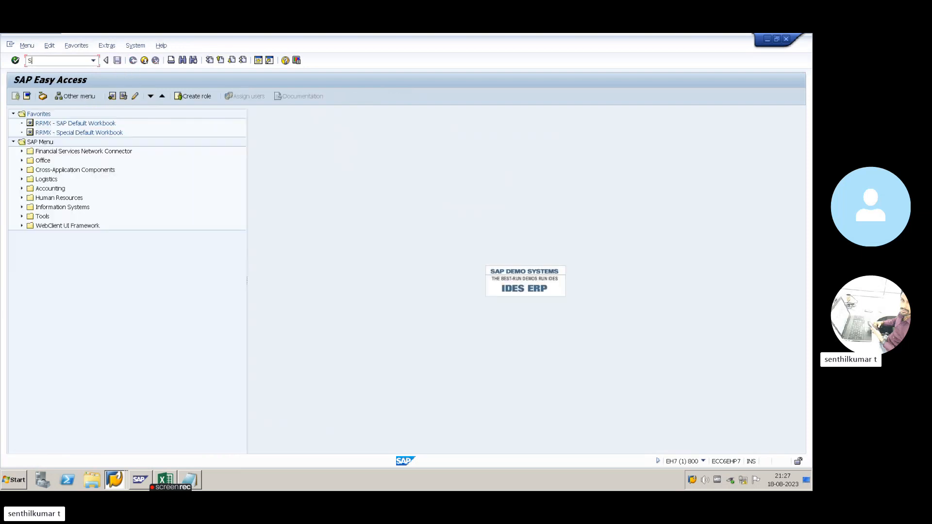
text(PRO)
key(Return)
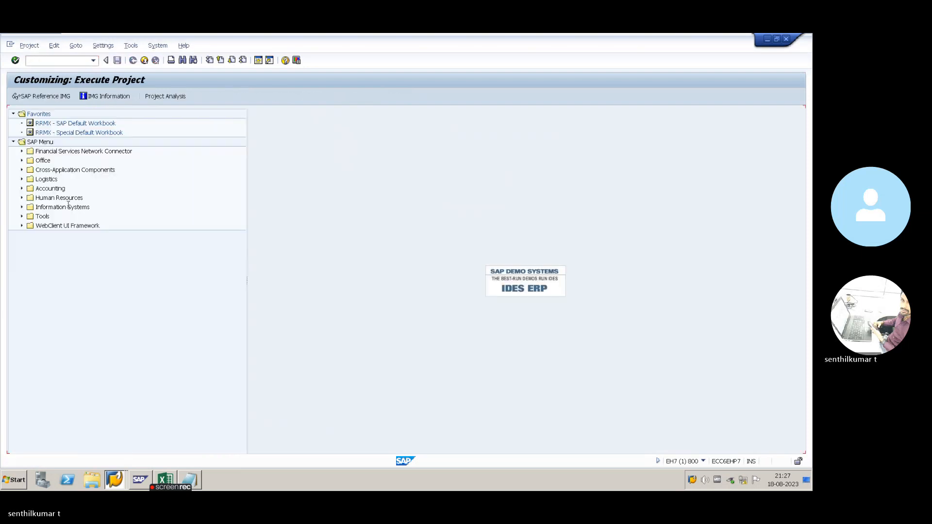
- In the SAP Reference IMG, expand Materials Management down to Purchasing
click(59, 96)
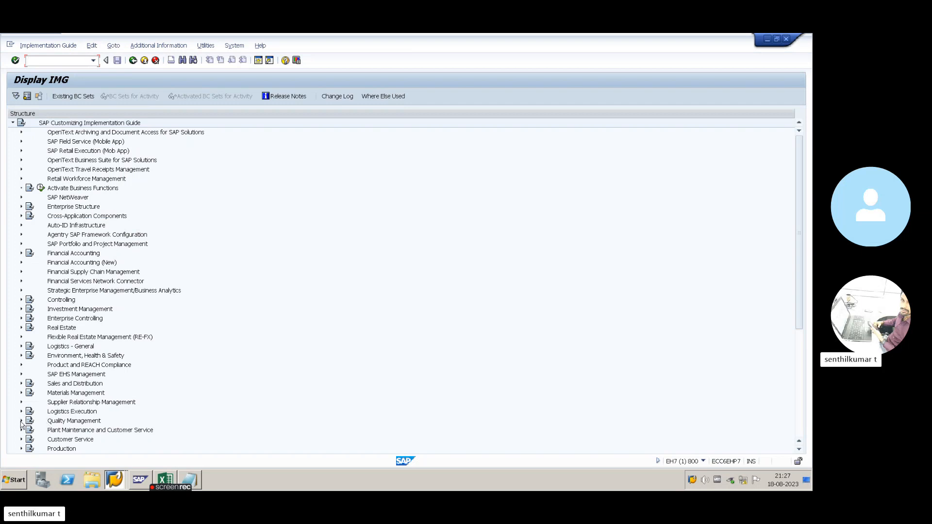
click(21, 393)
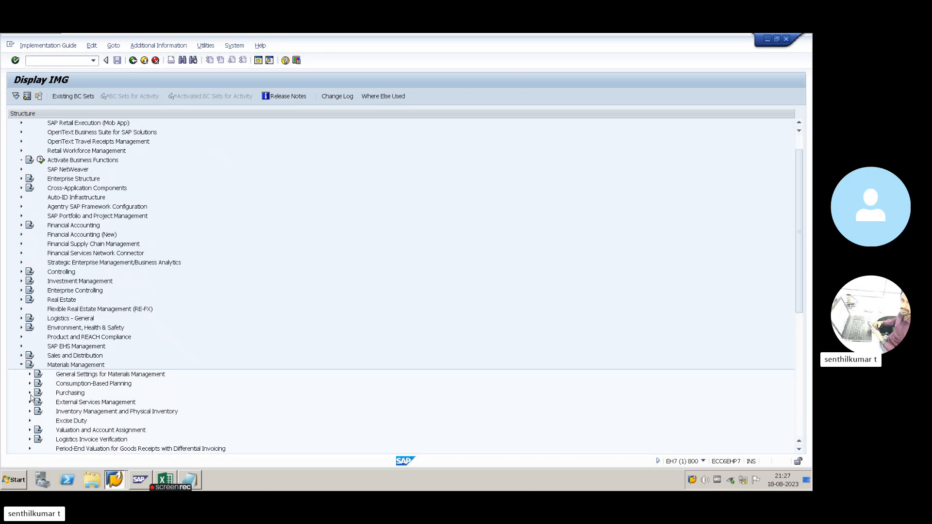
click(30, 394)
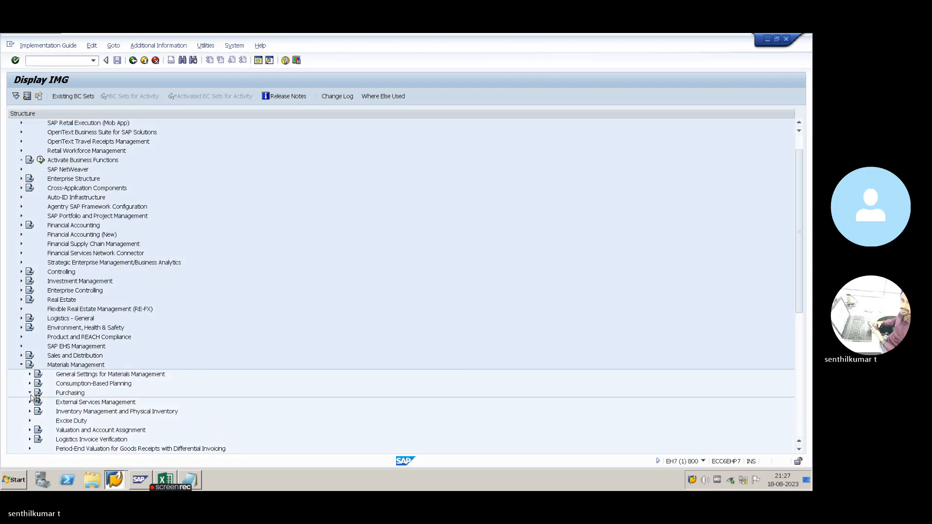
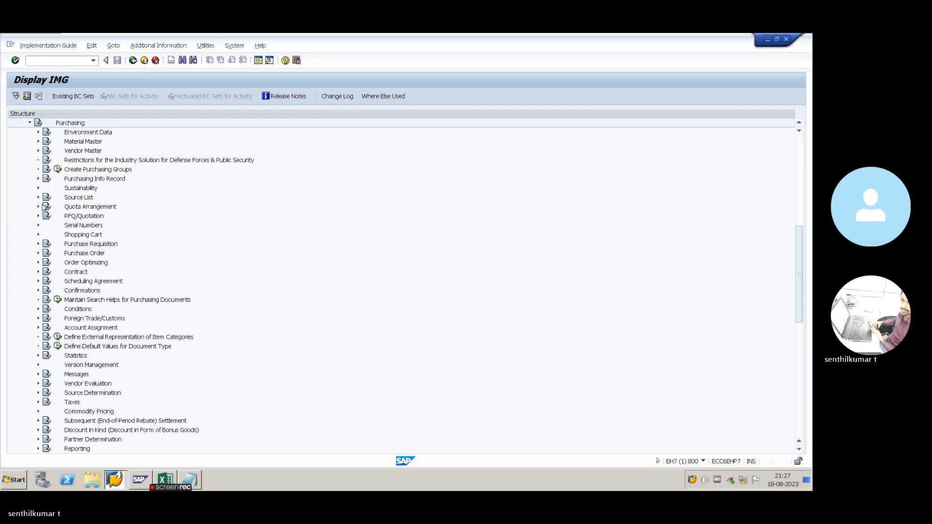
- Under Purchase Order, run Define Document Types to list the 28 PO document types for change
click(38, 253)
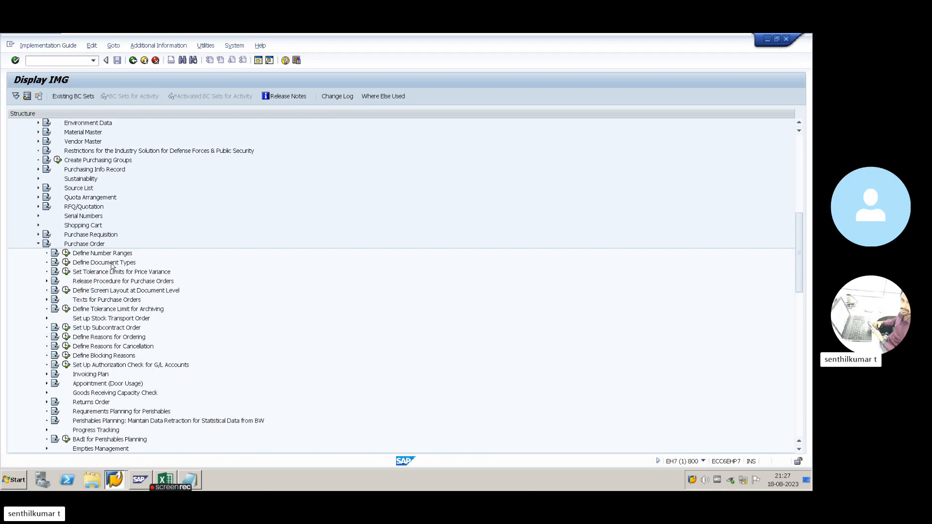
click(66, 263)
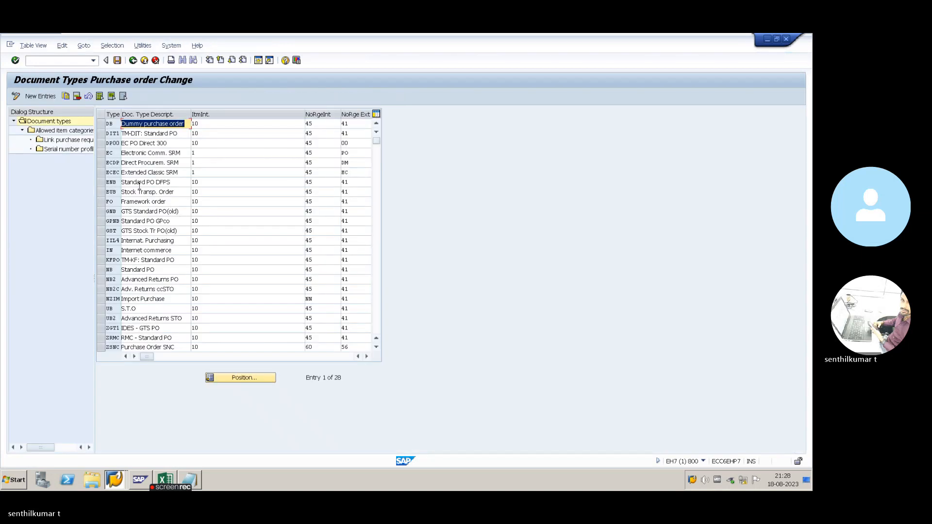
- Widen the Type column of the document types table and glance at the other open windows
click(114, 172)
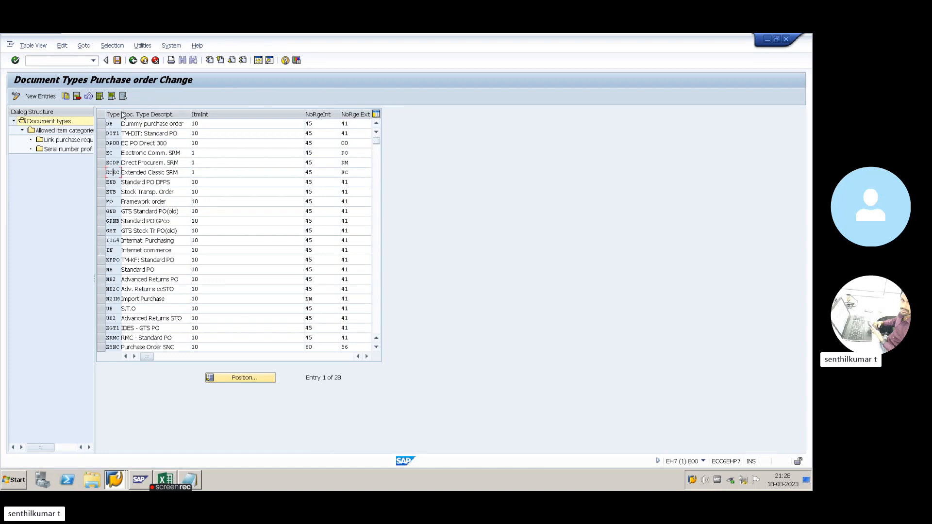
drag(122, 115, 135, 116)
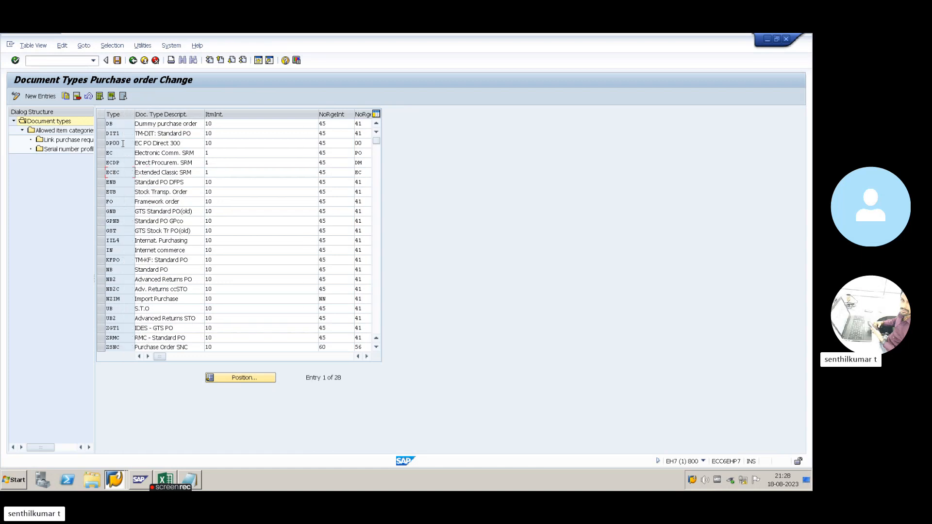
scroll(154, 198, down, 4)
scroll(160, 216, up, 4)
key(alt+Tab)
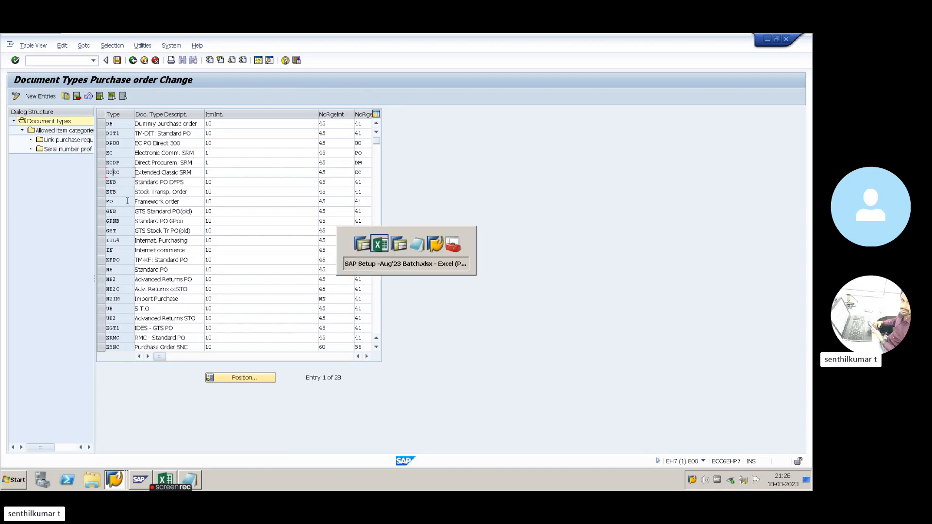
key(alt+Tab)
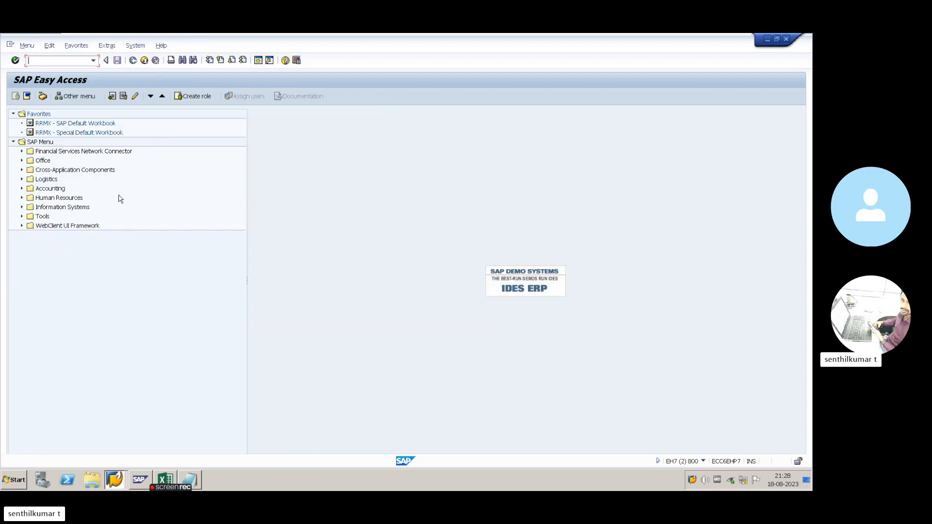
key(alt+Tab)
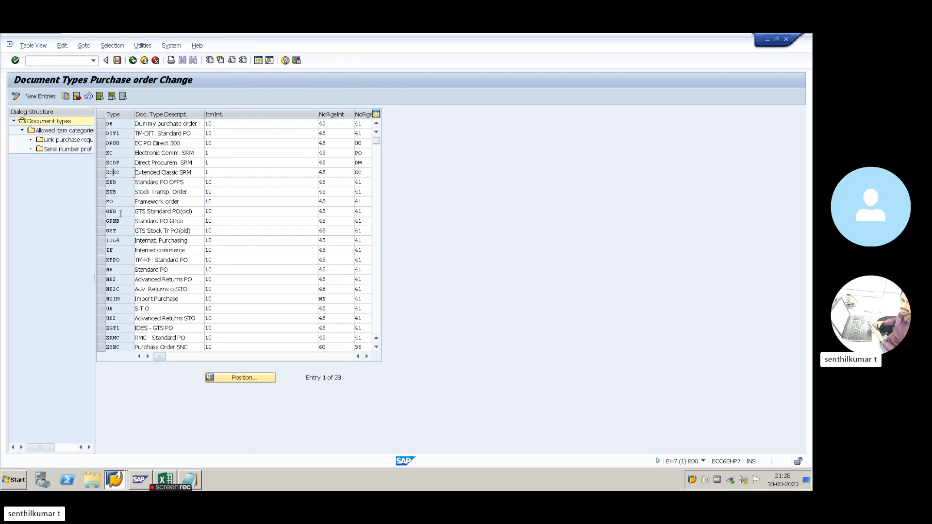
- Select the NB Standard PO row as the template to copy
click(101, 270)
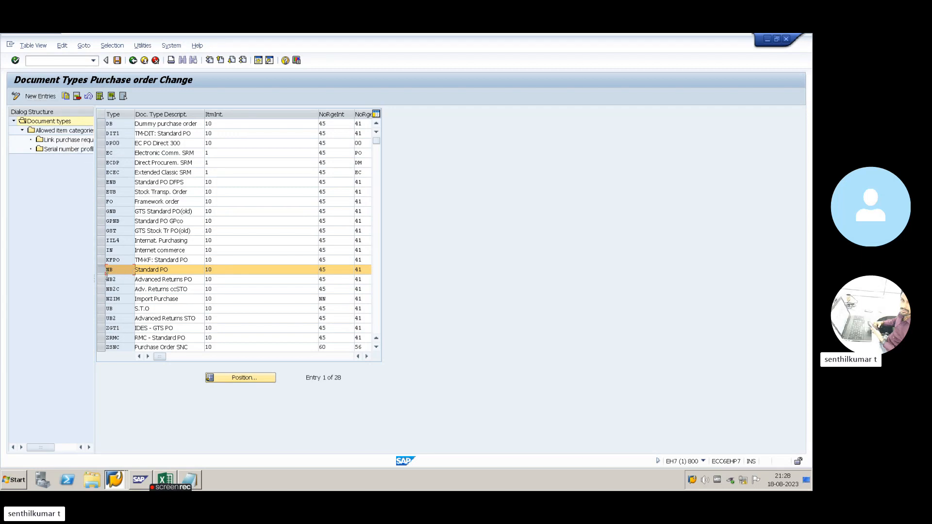
click(101, 270)
click(101, 270)
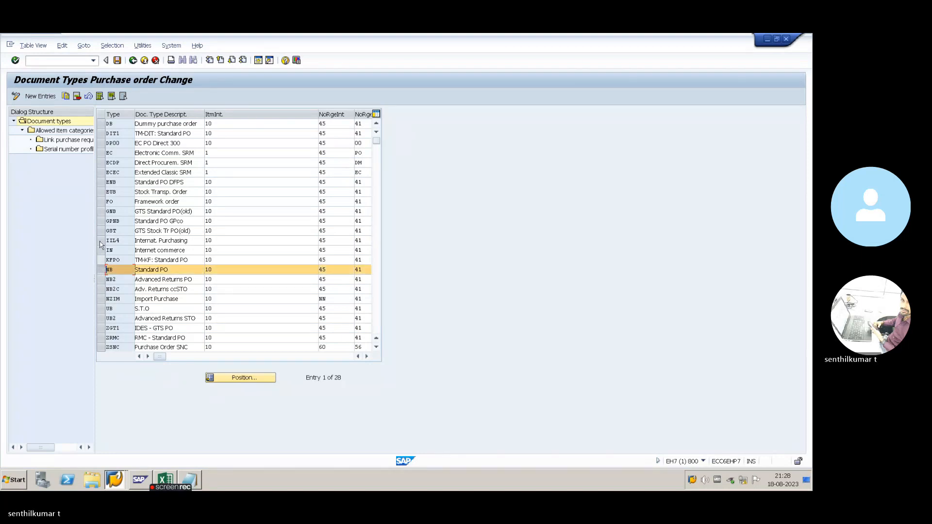
- Copy NB as new type ZABC with the description PUR ORDER FOR ABC
click(65, 96)
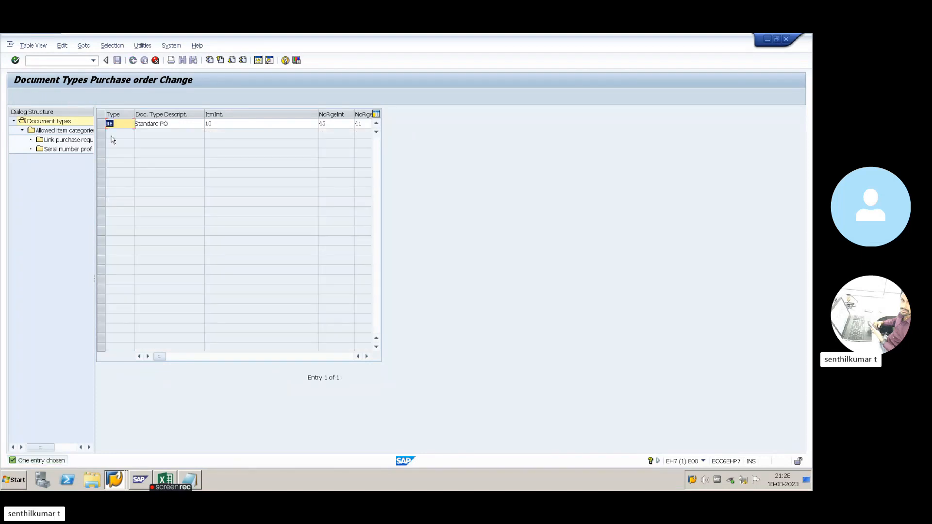
text(ZAB)
click(113, 133)
key(Tab)
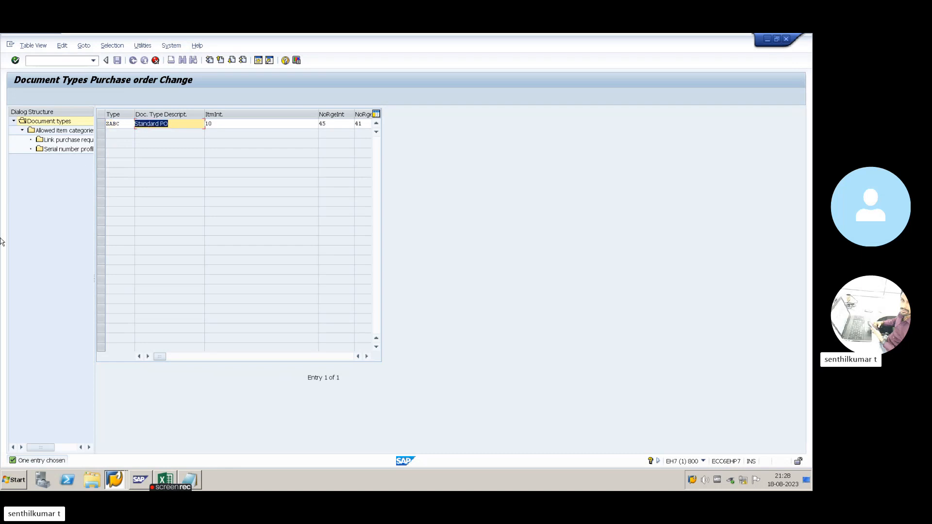
click(178, 126)
key(BackSpace)
key(BackSpace)
key(BackSpace)
key(BackSpace)
key(BackSpace)
key(BackSpace)
key(BackSpace)
key(BackSpace)
key(BackSpace)
key(BackSpace)
key(BackSpace)
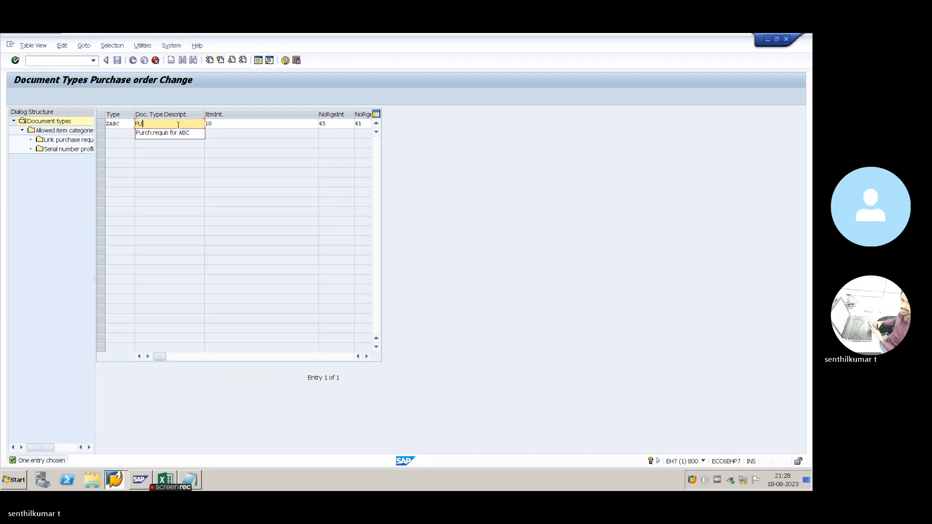
text(PUR ORD)
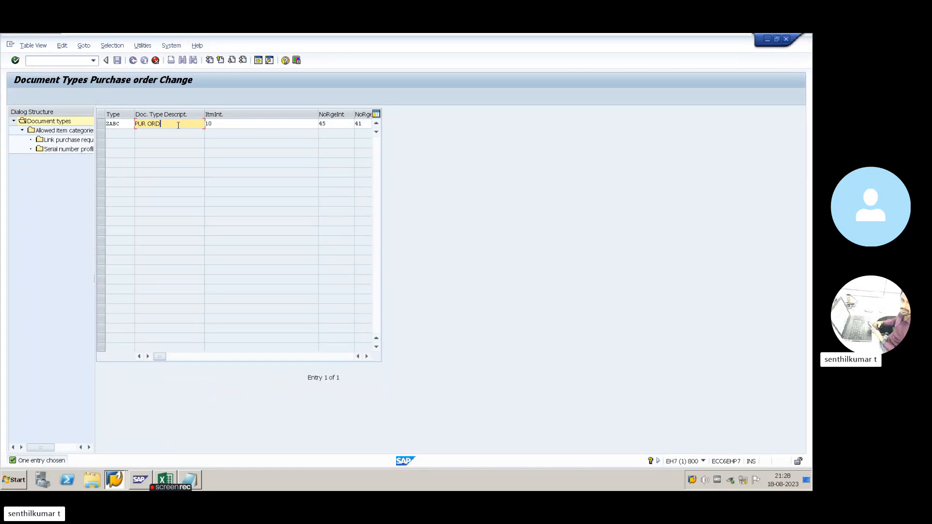
text(ER FOR ABC)
- Check the item interval and number range fields, then copy ZABC with all 55 dependent entries
click(219, 125)
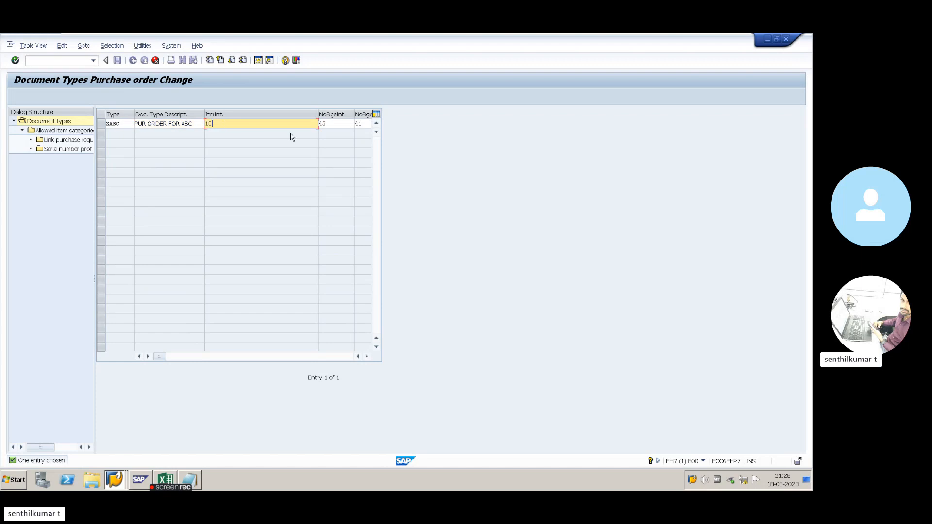
click(321, 124)
click(237, 126)
click(320, 125)
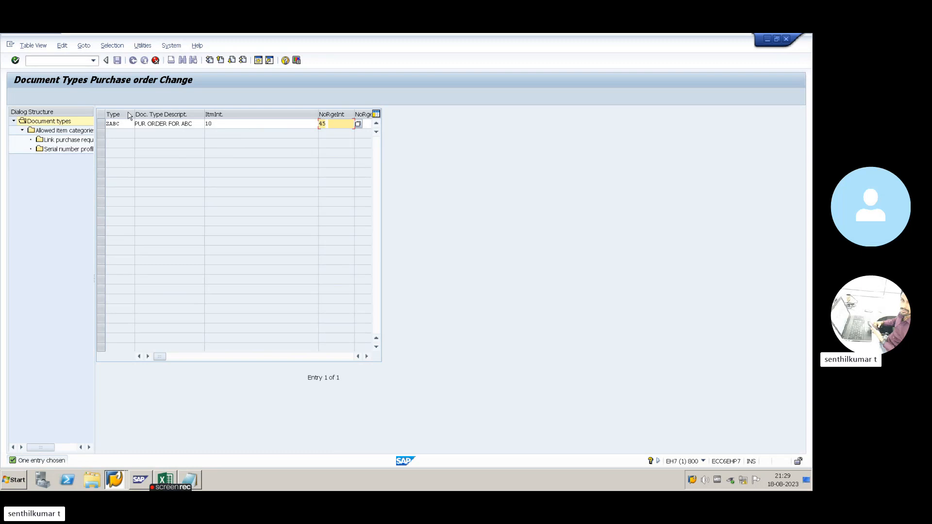
key(F6)
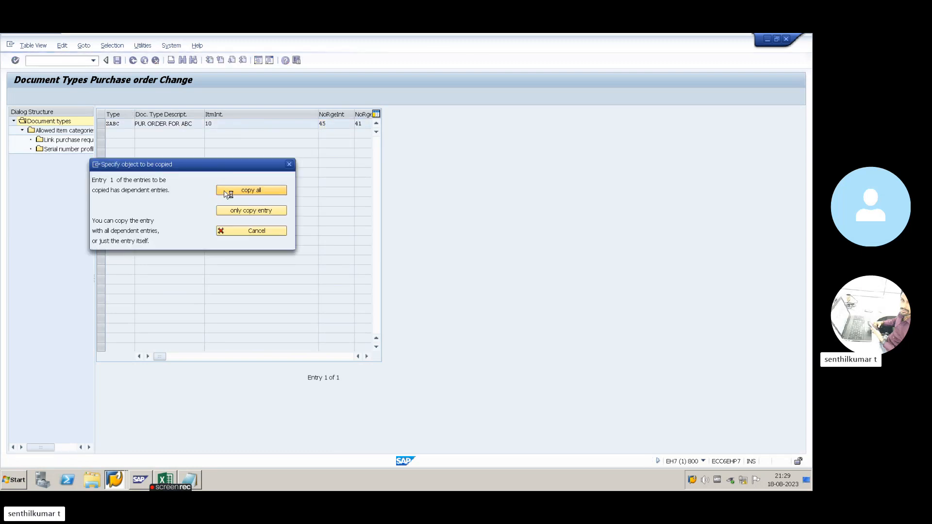
click(228, 190)
click(231, 309)
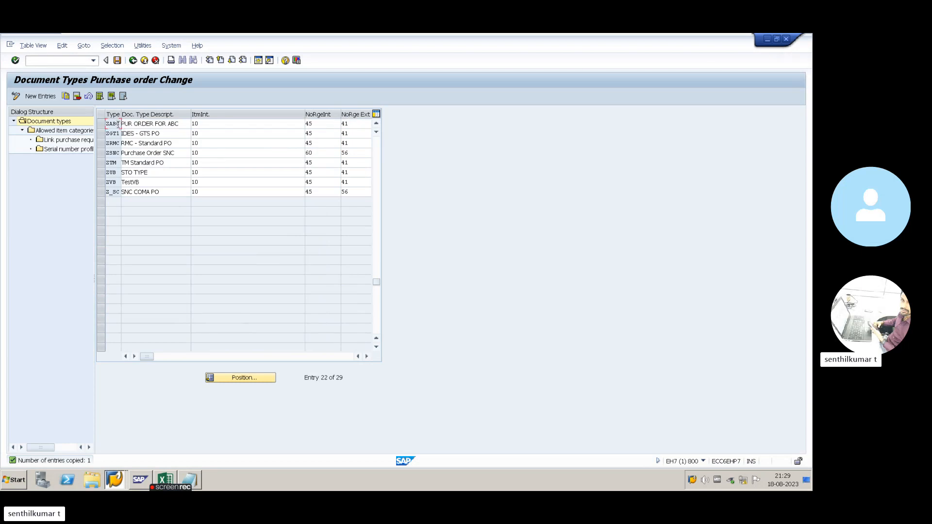
- Widen the Type column to show ZABC, save it to the customizing request and return to the IMG tree
key(alt+Tab)
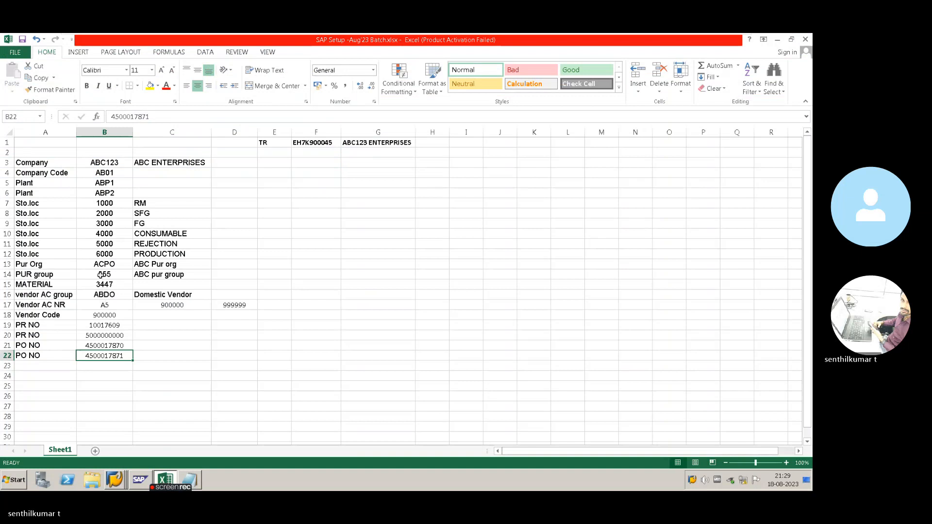
key(alt+Tab)
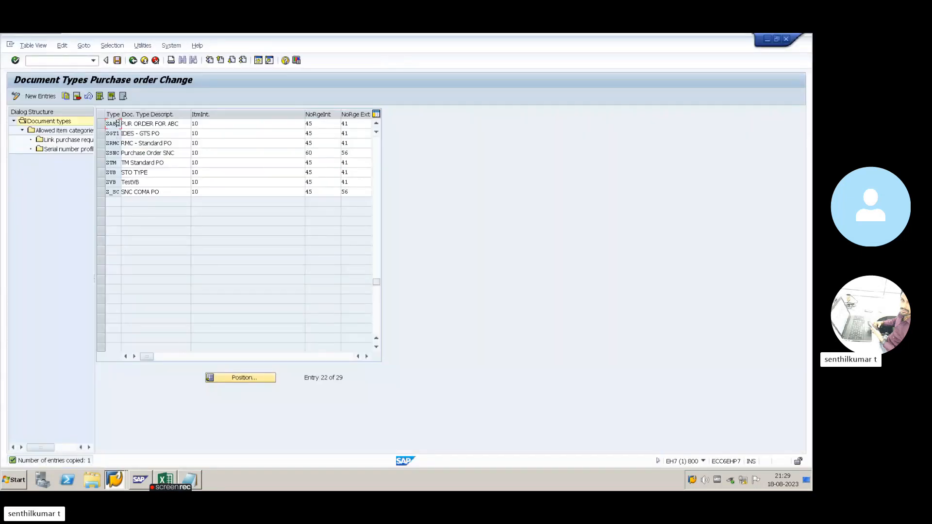
drag(119, 124, 123, 123)
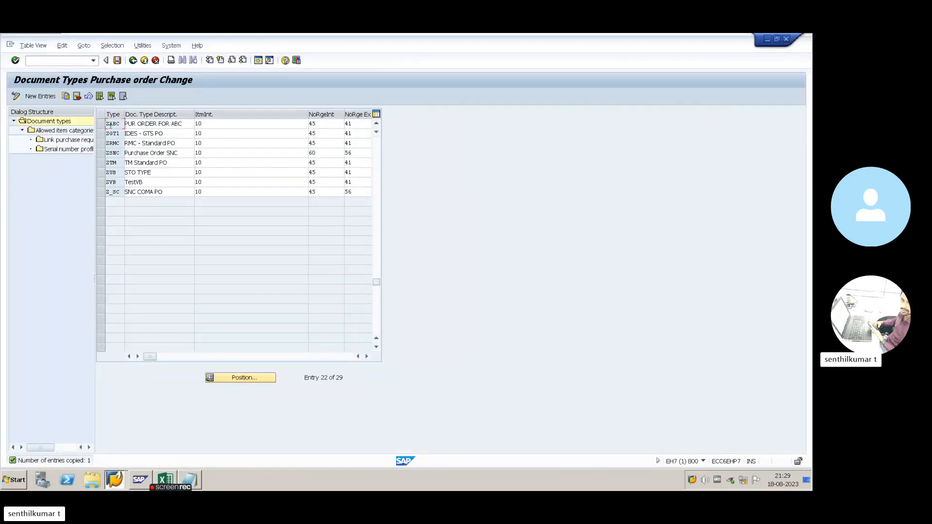
click(117, 61)
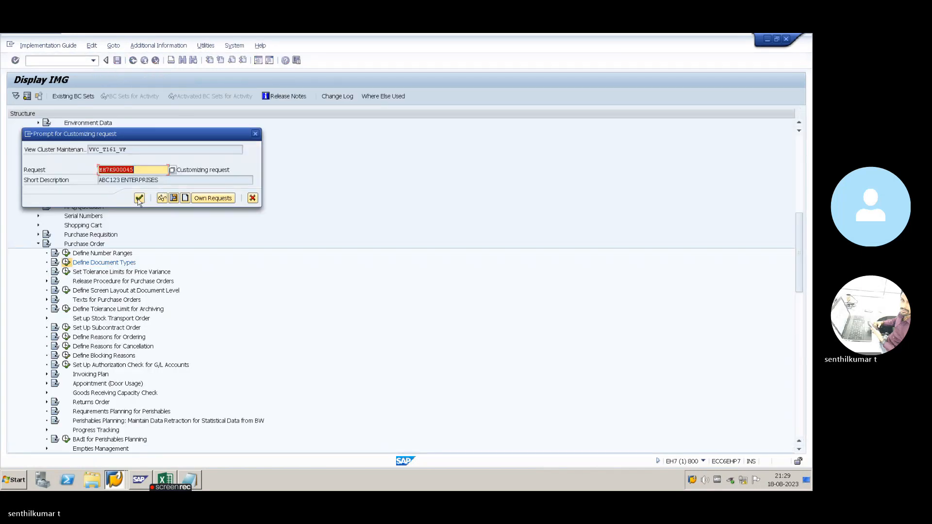
click(139, 198)
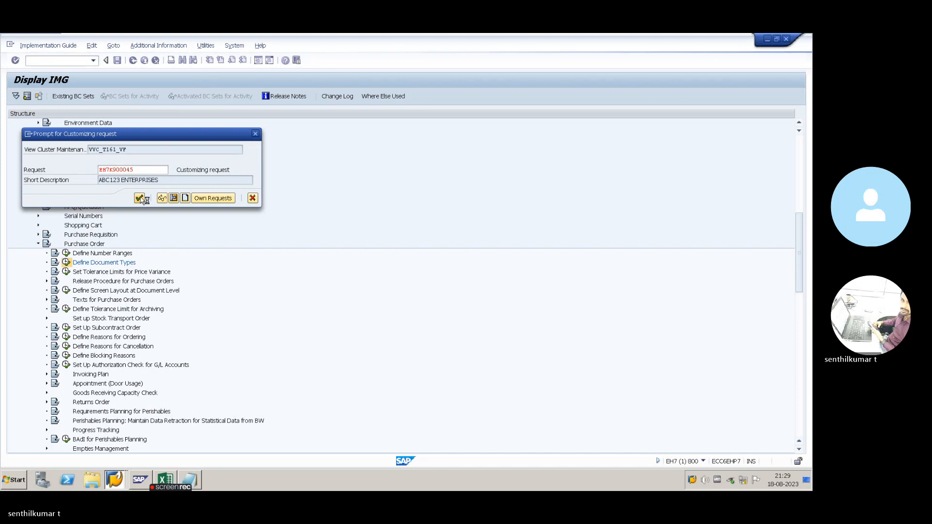
key(alt+Tab)
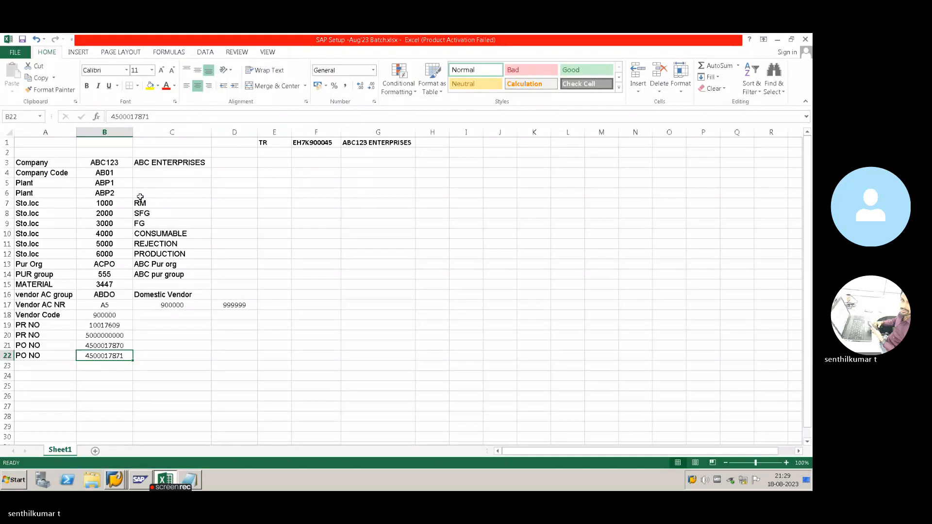
key(alt+Tab)
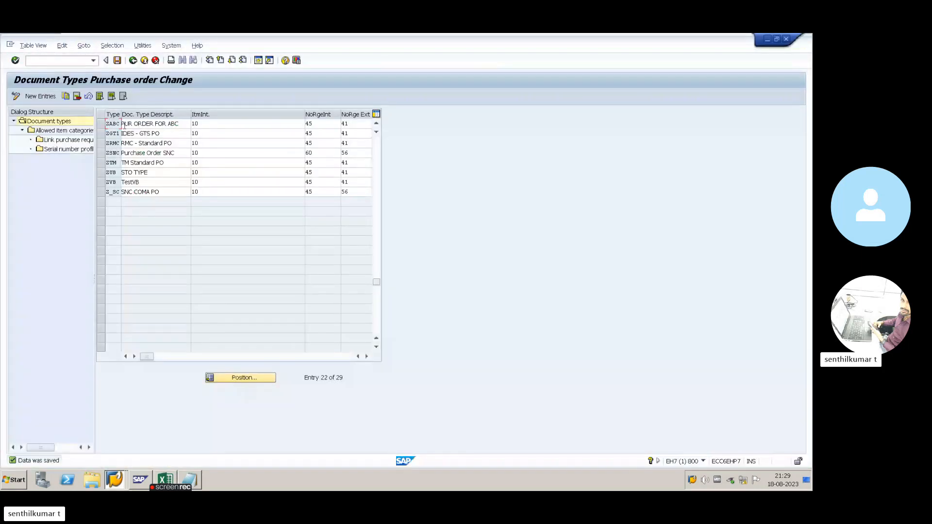
click(133, 60)
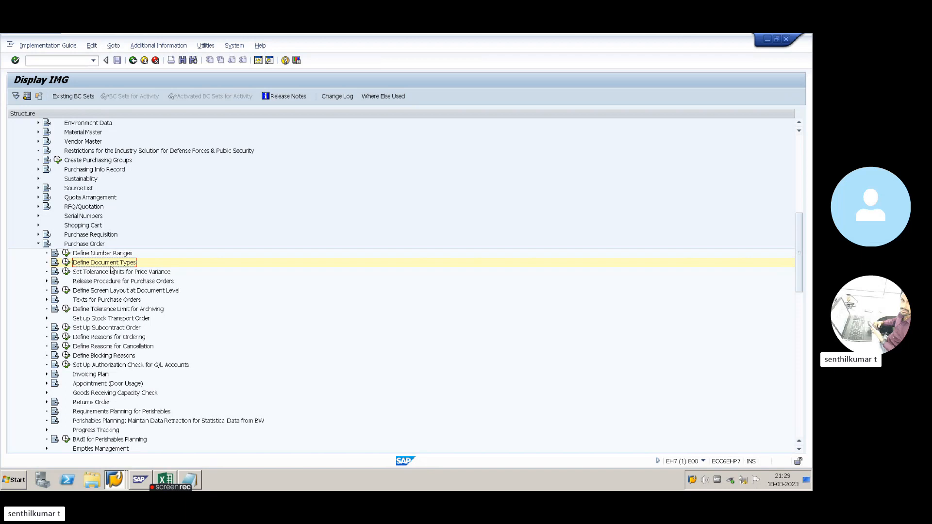
- Reopen Define Document Types and change ZABC's description to ASSET PO FOR ABC
click(66, 257)
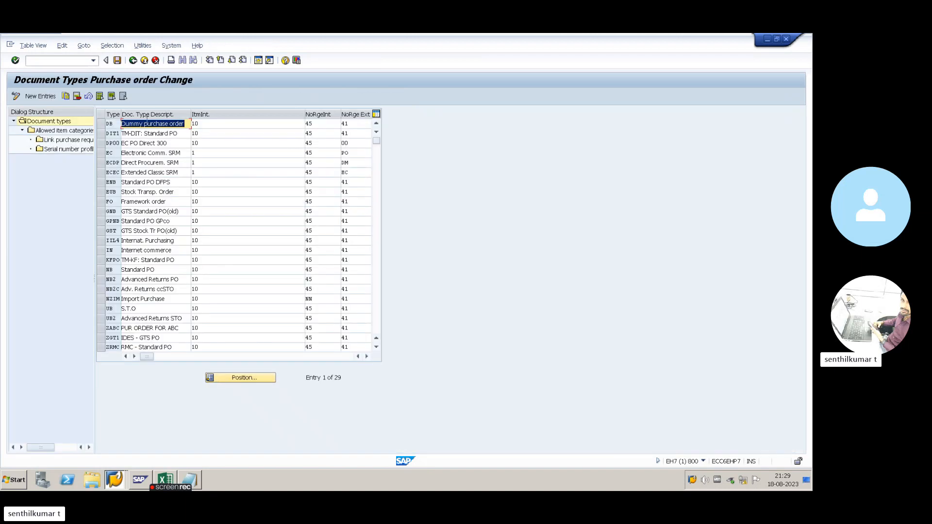
scroll(136, 286, down, 1)
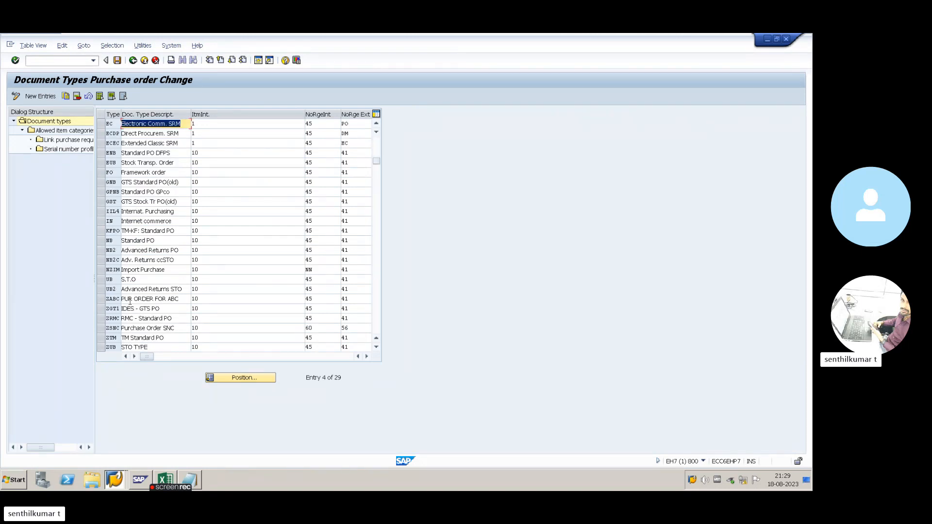
click(134, 298)
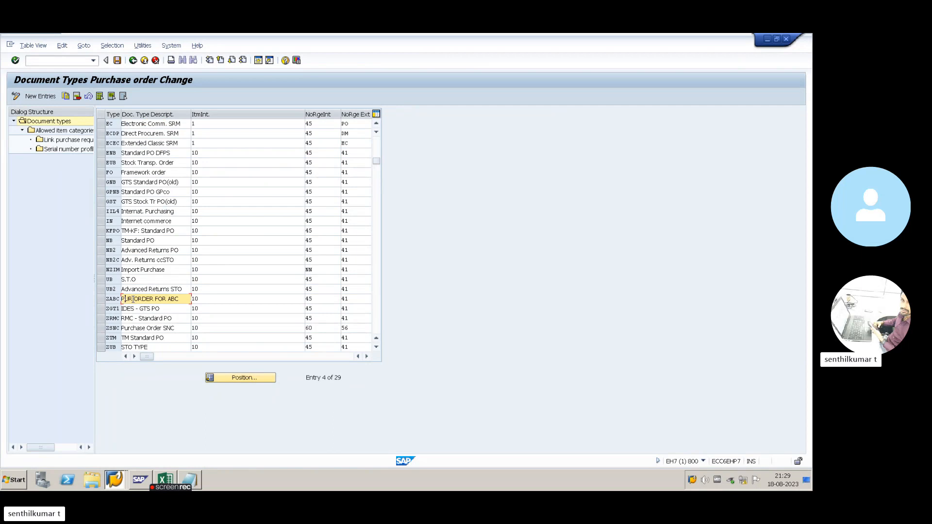
text(ss)
key(Delete)
key(Delete)
key(Delete)
text(et)
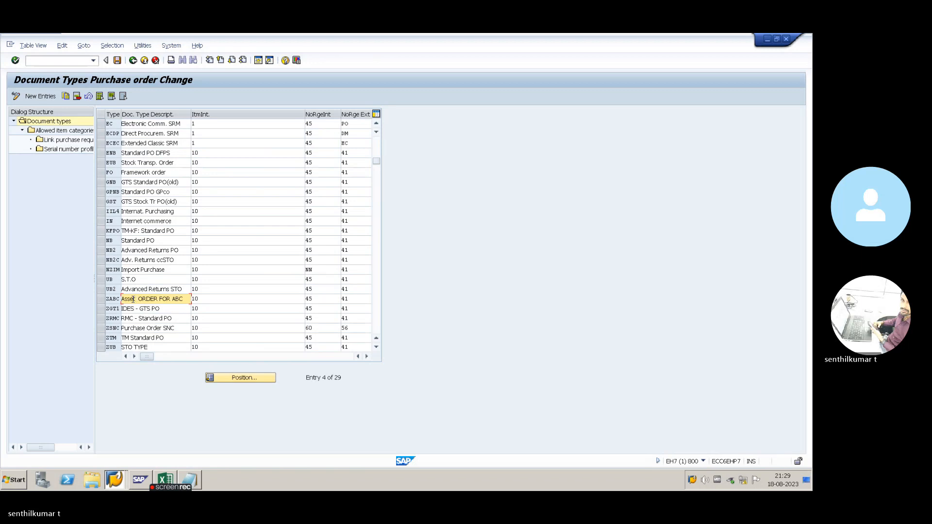
drag(160, 299, 135, 301)
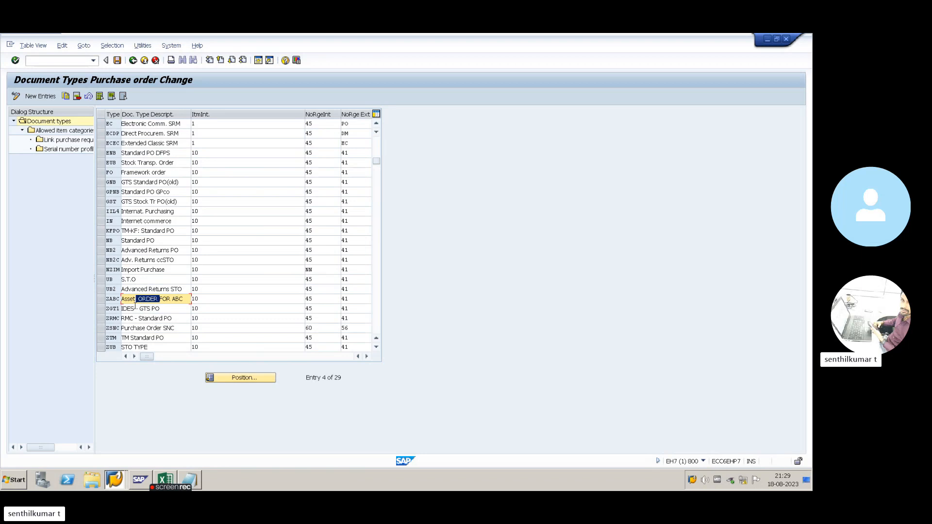
text(POFOR)
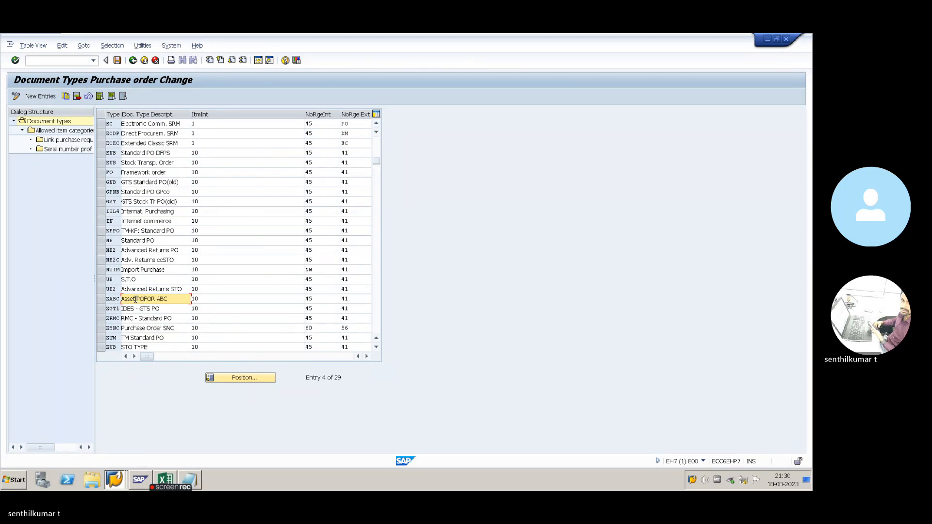
key(BackSpace)
key(BackSpace)
key(BackSpace)
key(BackSpace)
key(BackSpace)
text(SSET PO)
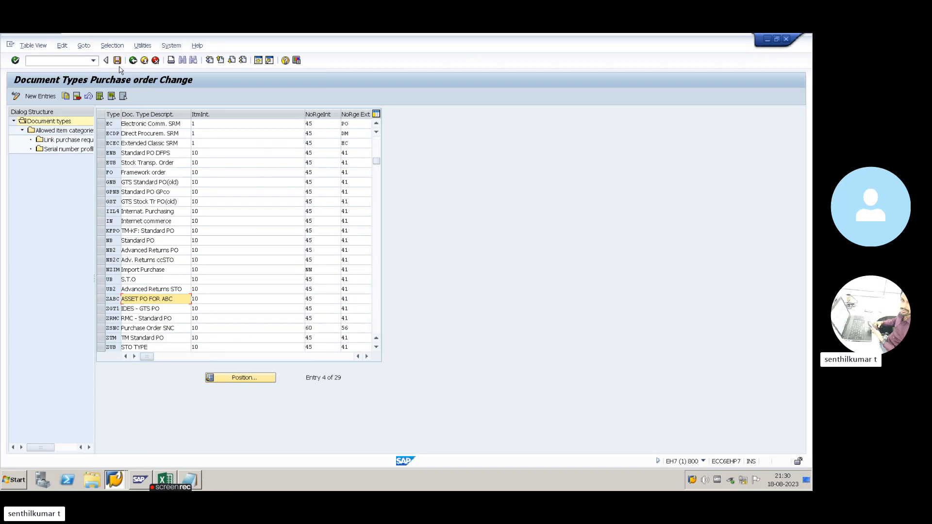
- Save the description change to the customizing request and return to the IMG tree
click(107, 61)
click(29, 61)
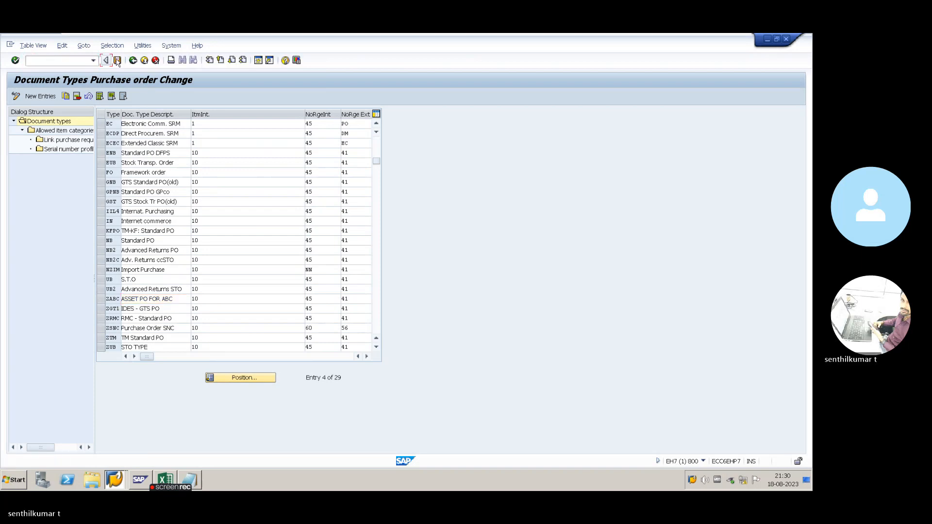
click(117, 61)
click(140, 198)
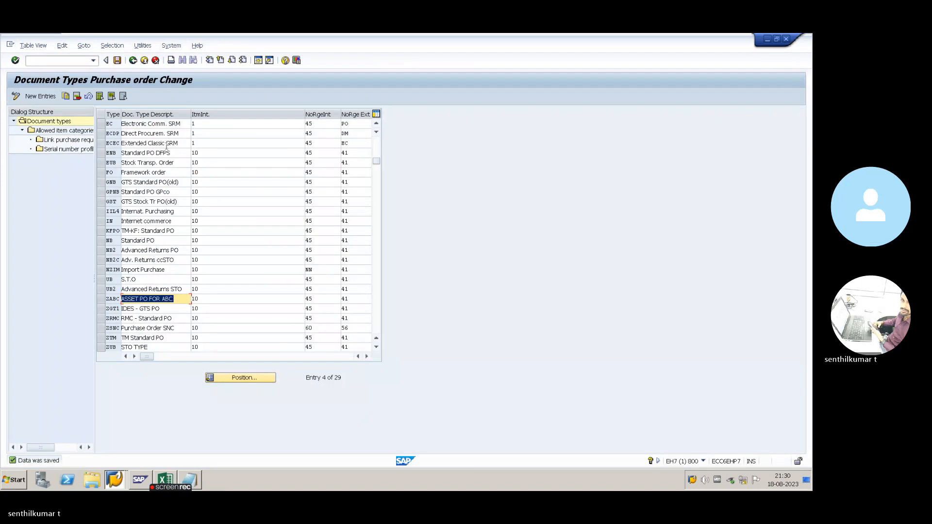
click(133, 61)
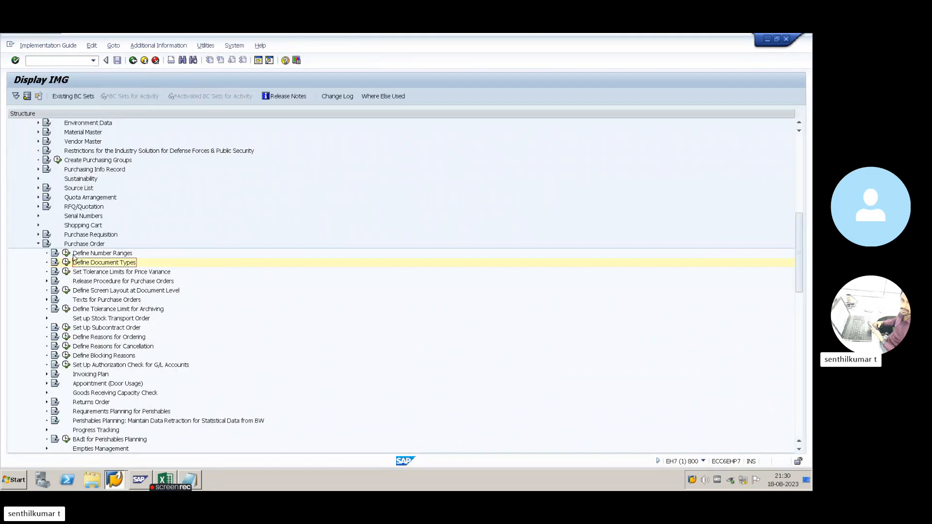
- Open the purchasing document number range intervals for change and review existing intervals such as 47
click(67, 254)
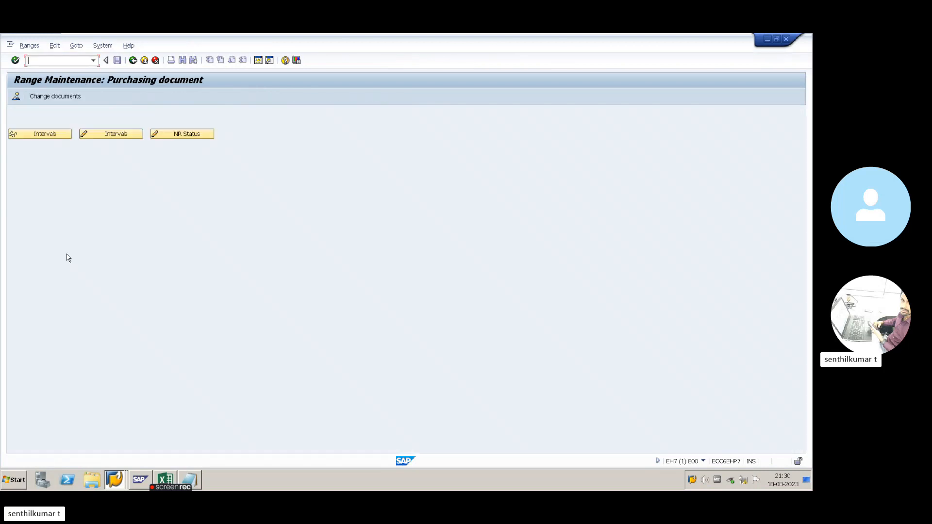
click(101, 138)
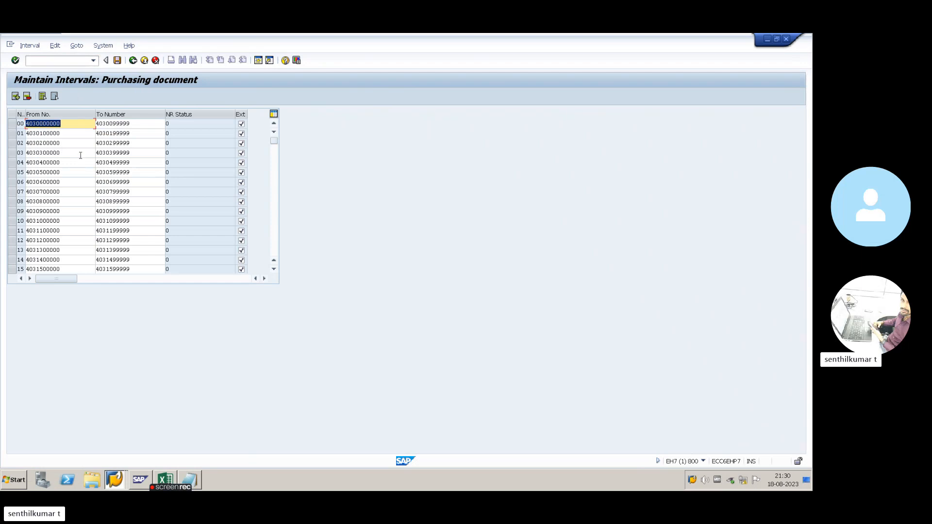
scroll(121, 169, down, 10)
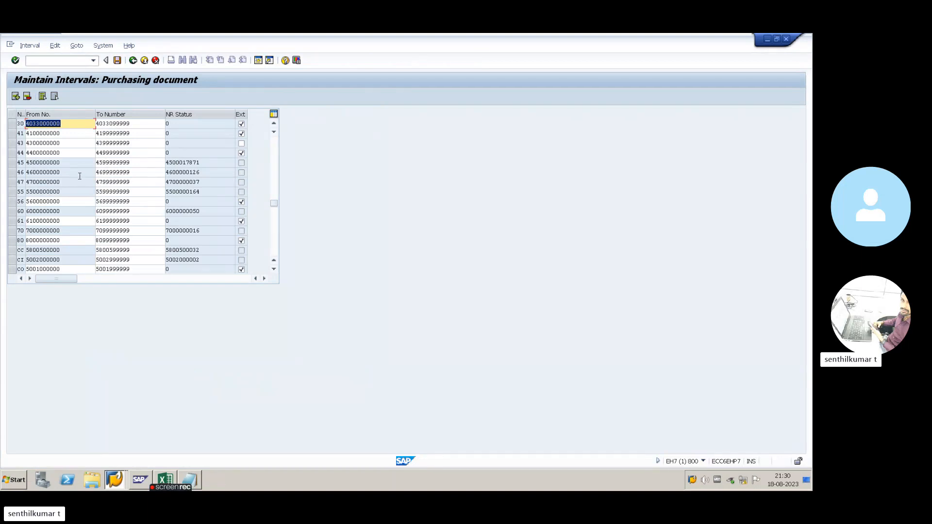
drag(69, 184, 14, 187)
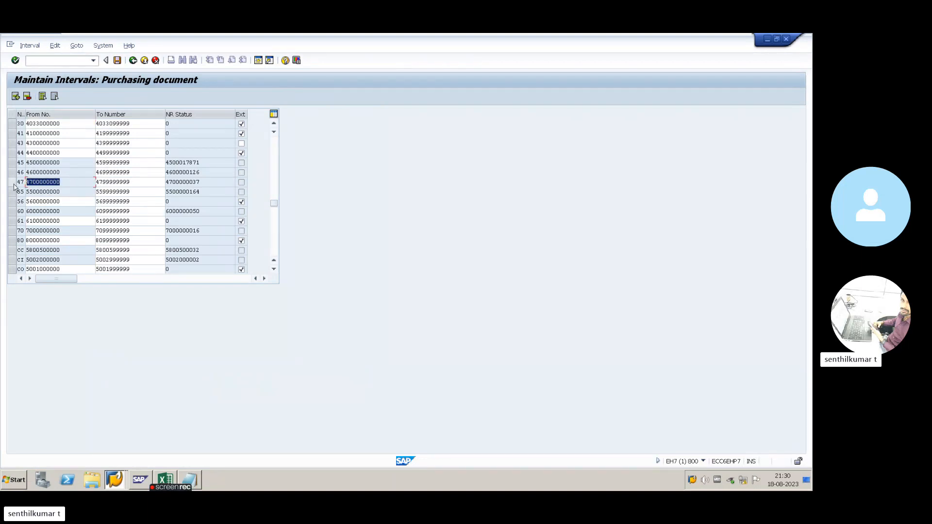
click(46, 185)
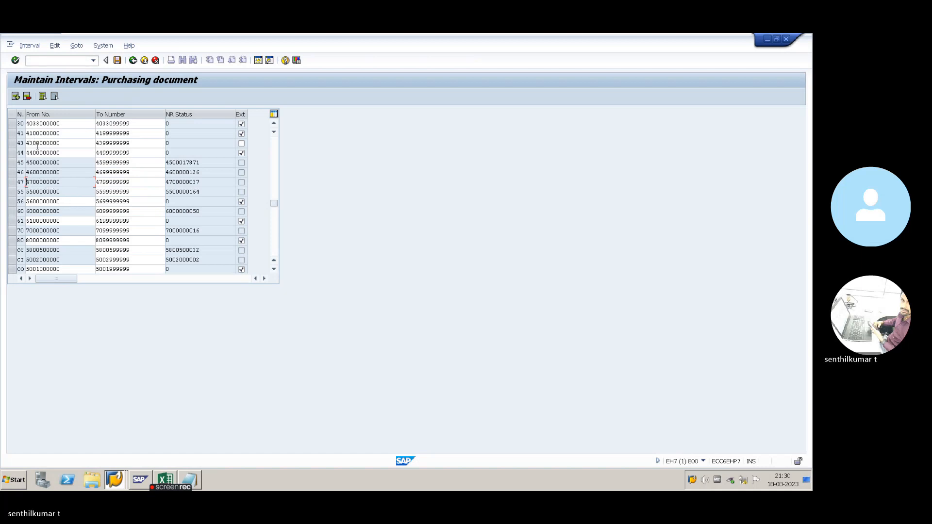
scroll(54, 157, up, 10)
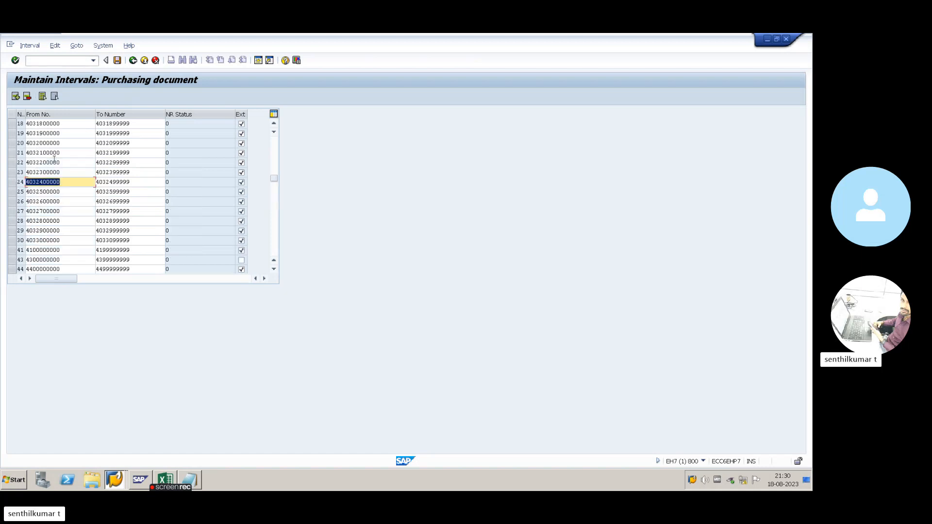
- Insert a new interval A5 and enter its start and end numbers
click(15, 96)
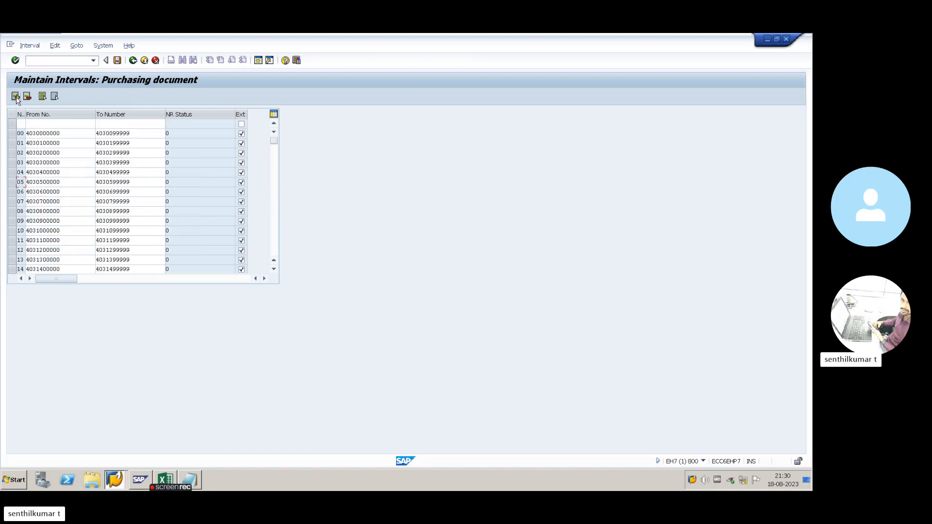
click(22, 124)
text(A5)
text(4700000000)
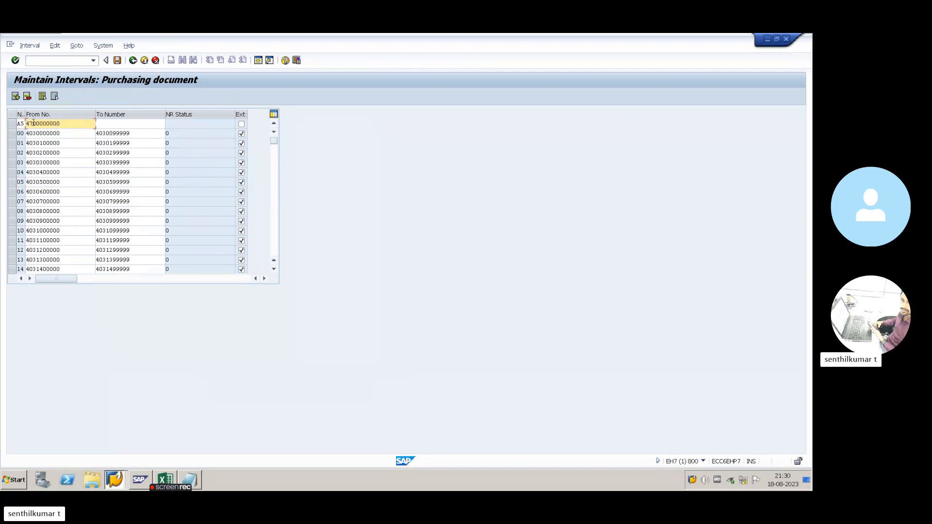
double_click(59, 124)
key(ctrl+c)
click(130, 124)
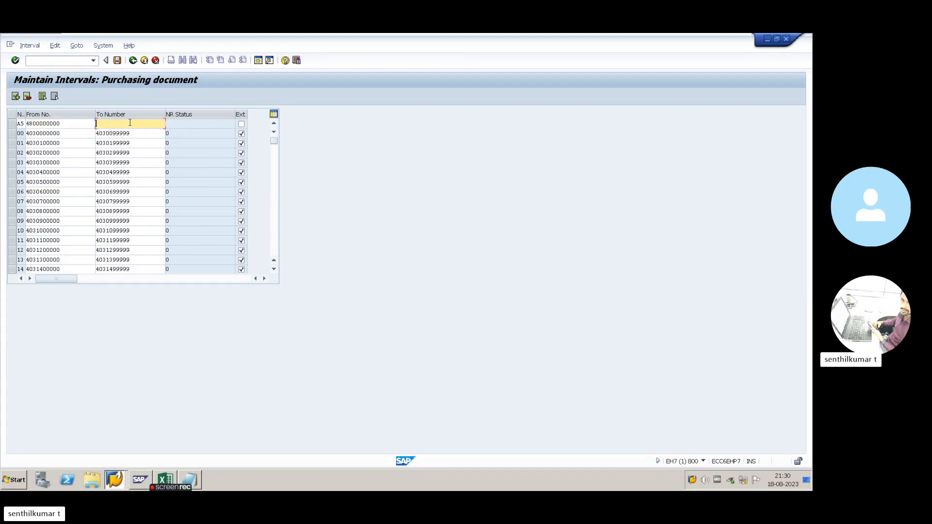
key(ctrl+v)
drag(102, 123, 130, 124)
text(99999999)
key(Return)
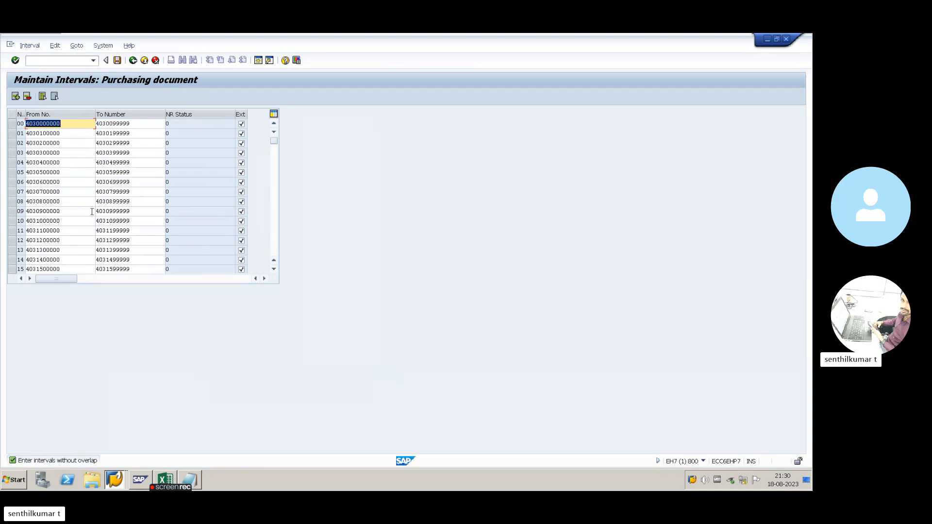
scroll(91, 211, down, 6)
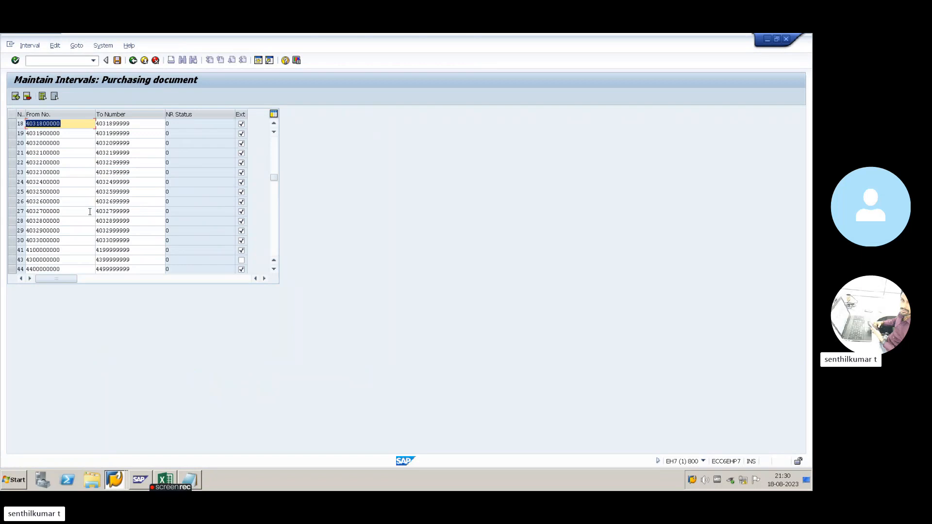
scroll(90, 212, down, 5)
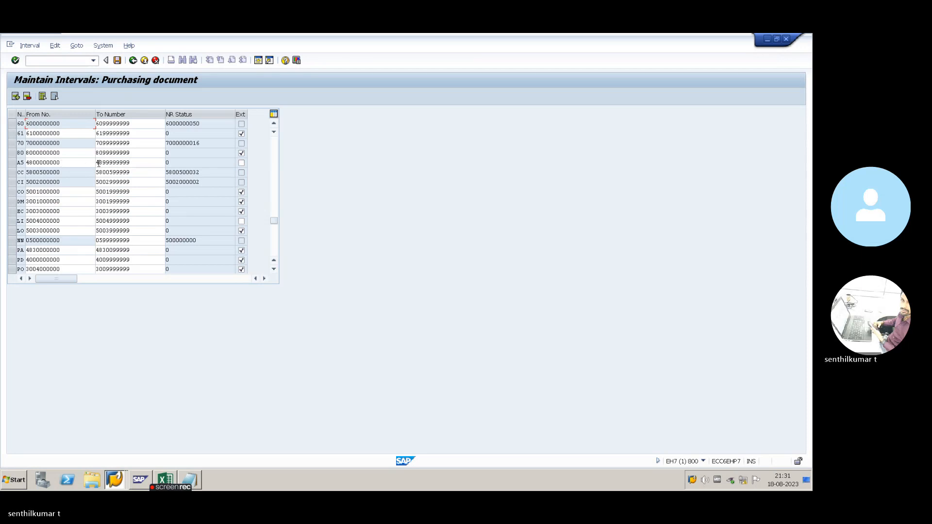
drag(103, 164, 133, 165)
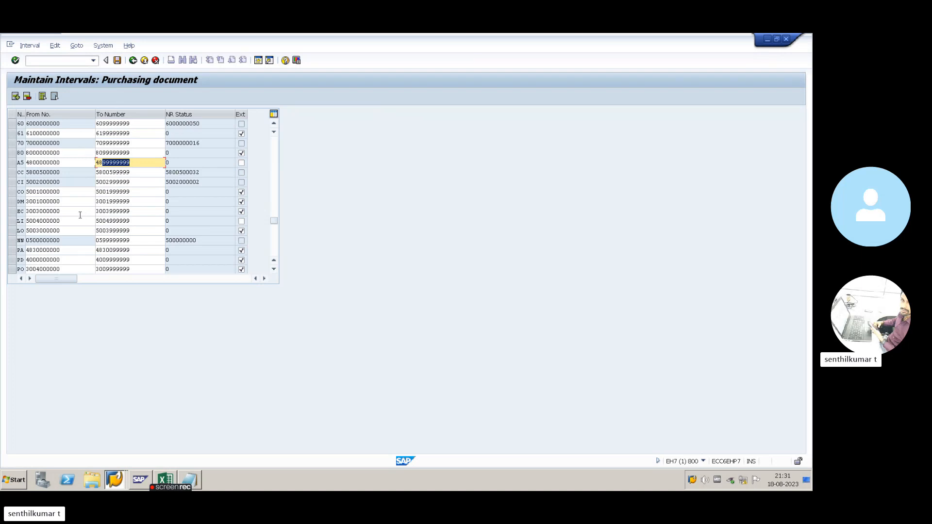
click(66, 231)
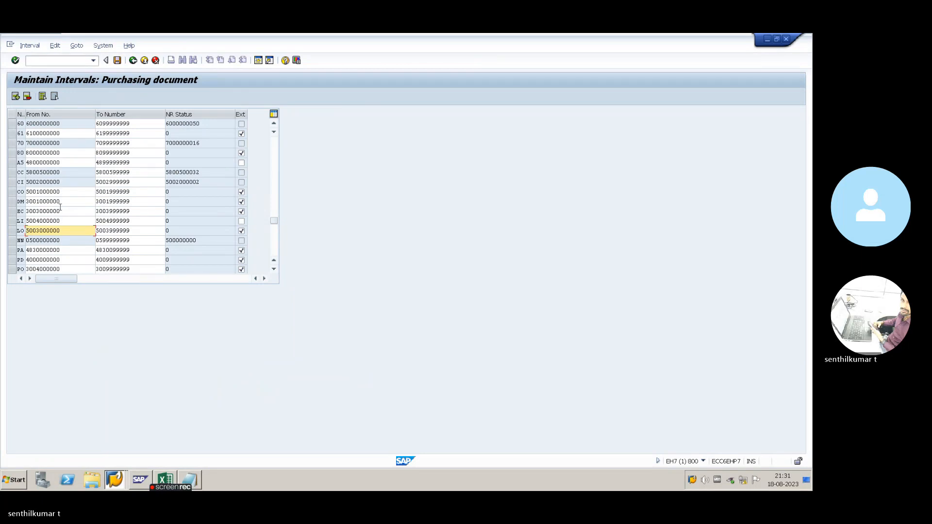
click(58, 162)
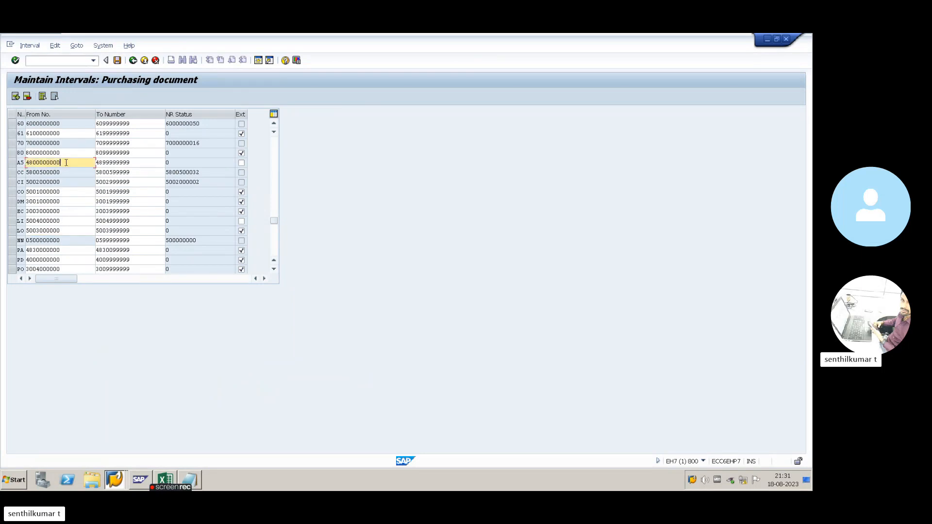
drag(58, 162, 22, 165)
key(ctrl+v)
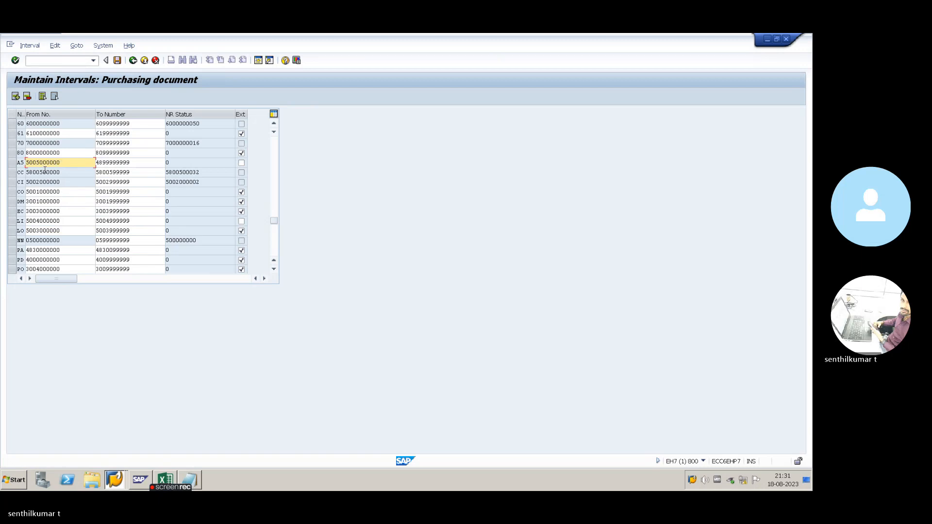
drag(141, 221, 91, 220)
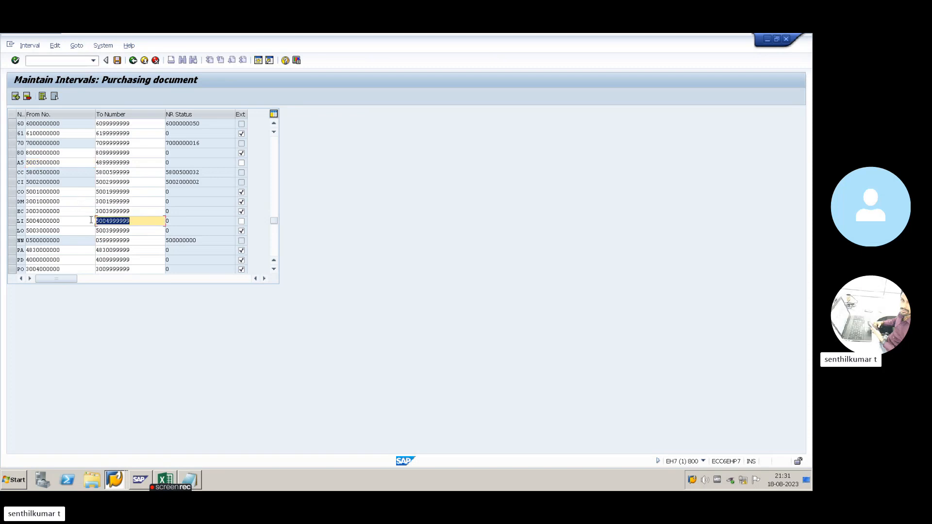
key(ctrl+c)
drag(138, 162, 86, 163)
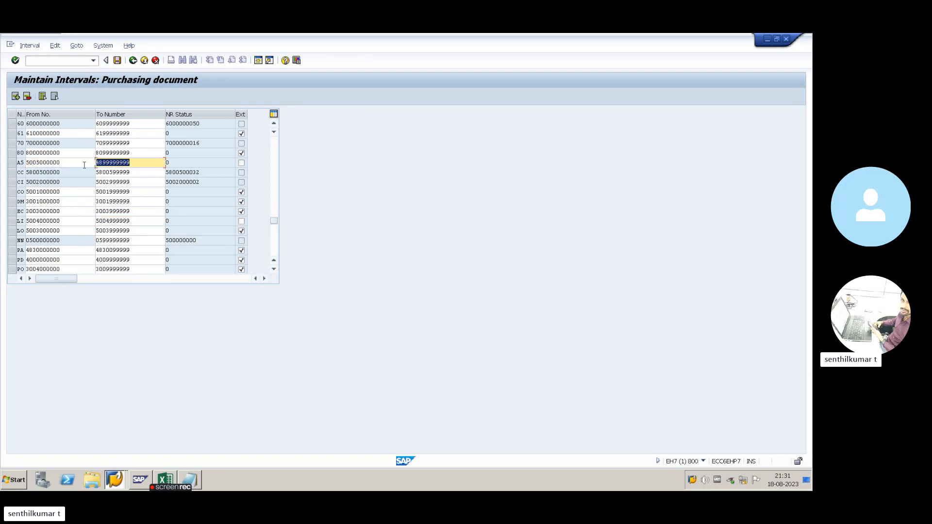
key(ctrl+v)
click(109, 164)
key(BackSpace)
text(5)
key(Return)
- Save the A5 interval, acknowledge the transport notice and copy its values for Excel
click(117, 60)
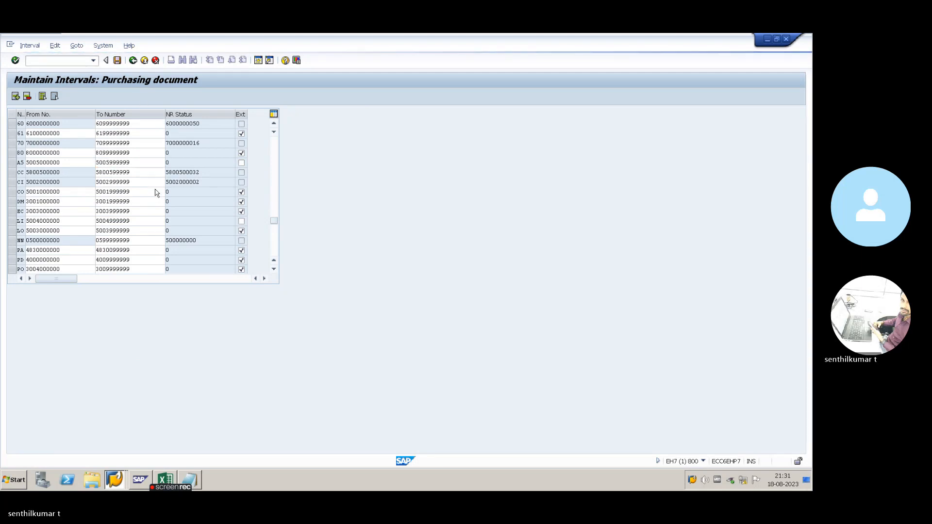
click(269, 319)
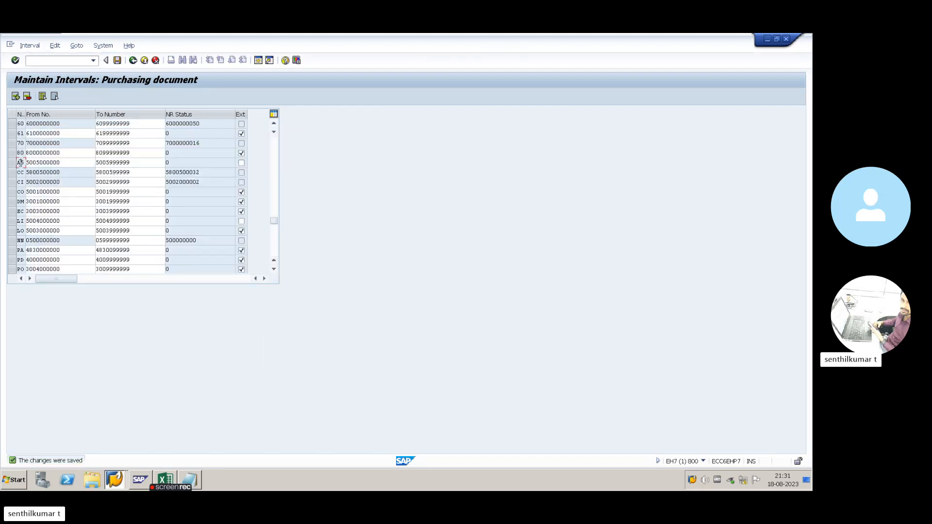
drag(19, 162, 38, 165)
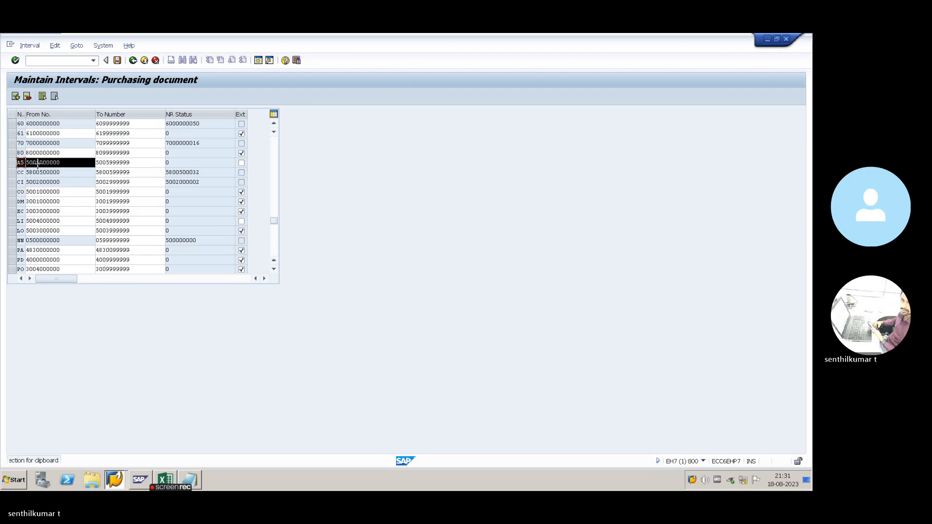
key(ctrl+c)
key(alt+Tab)
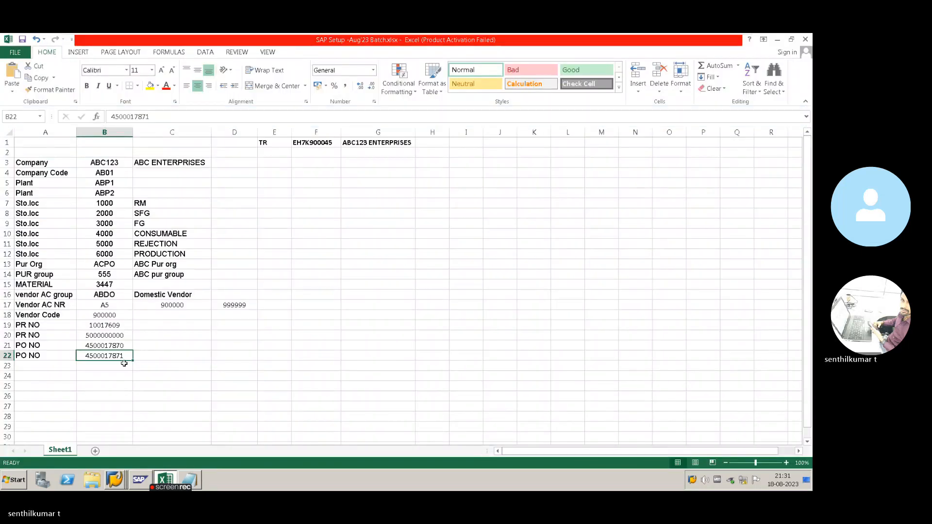
click(124, 364)
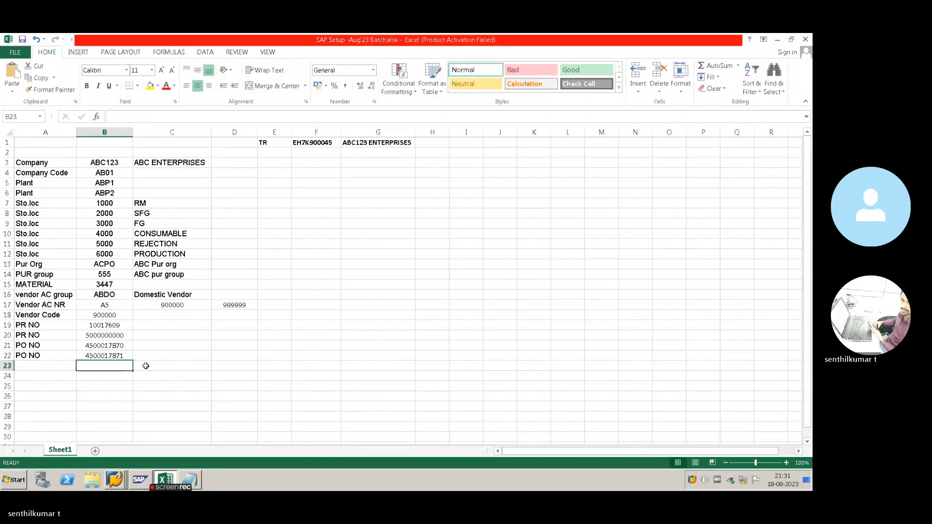
key(ctrl+v)
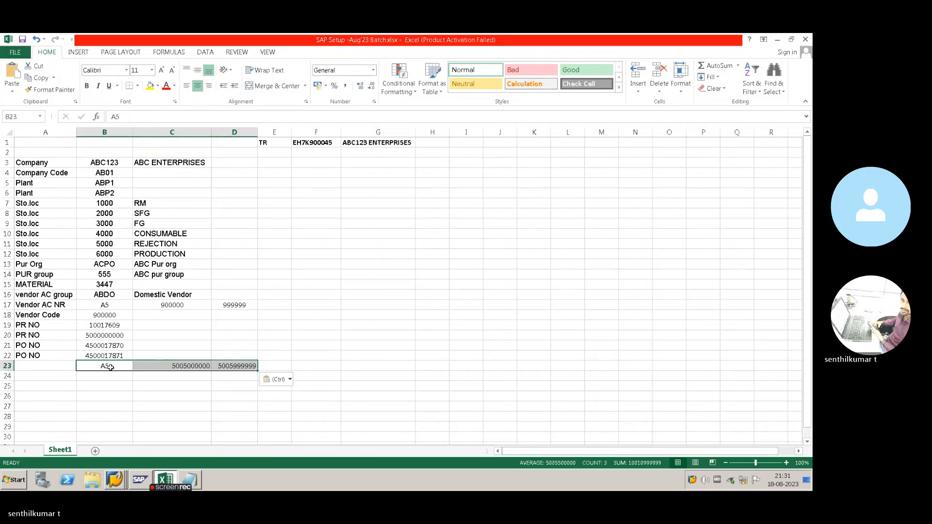
click(57, 369)
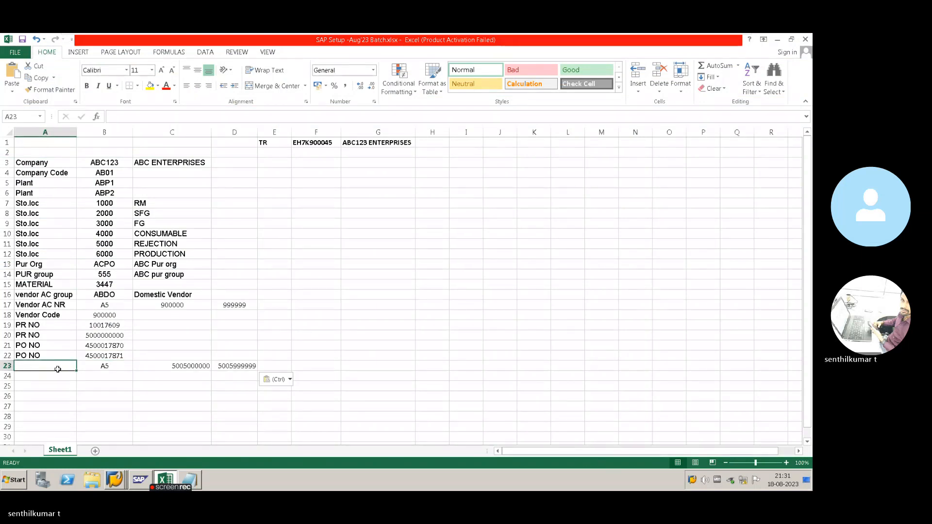
text(PUr)
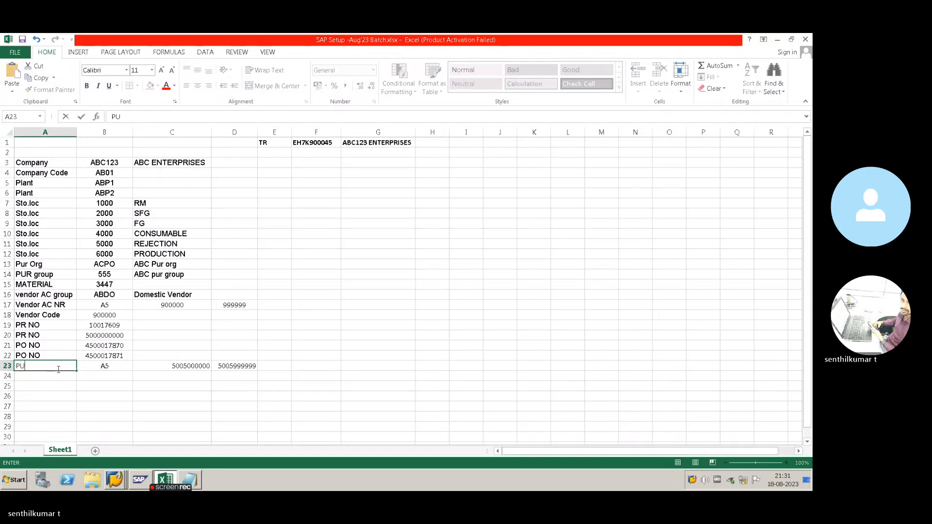
key(BackSpace)
key(BackSpace)
text(ur Doc BR)
key(BackSpace)
key(BackSpace)
key(BackSpace)
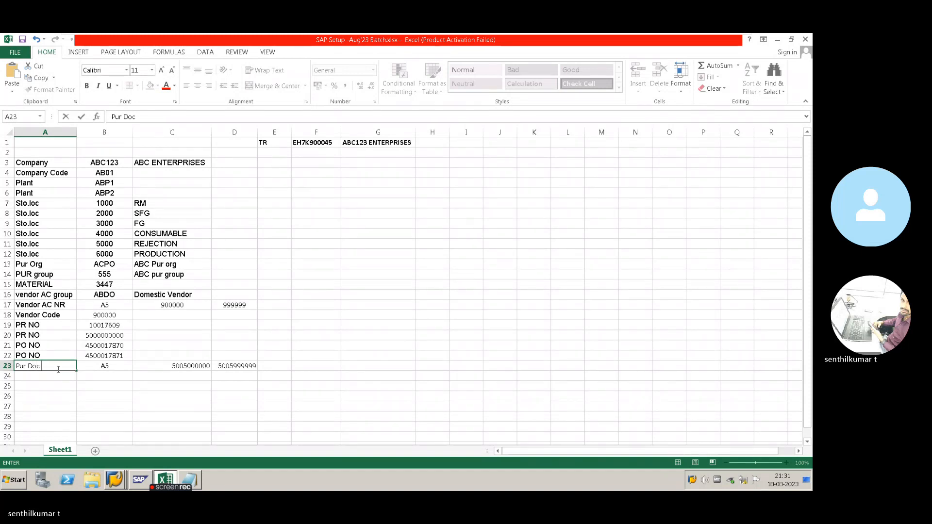
text(NR)
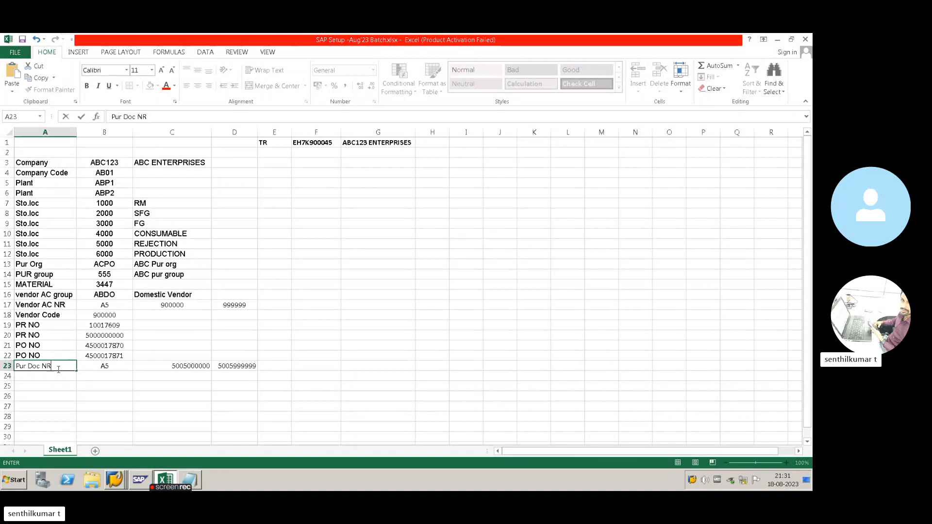
click(101, 367)
- Centre the numbers in C23 and D23 and widen column D
key(alt+Tab)
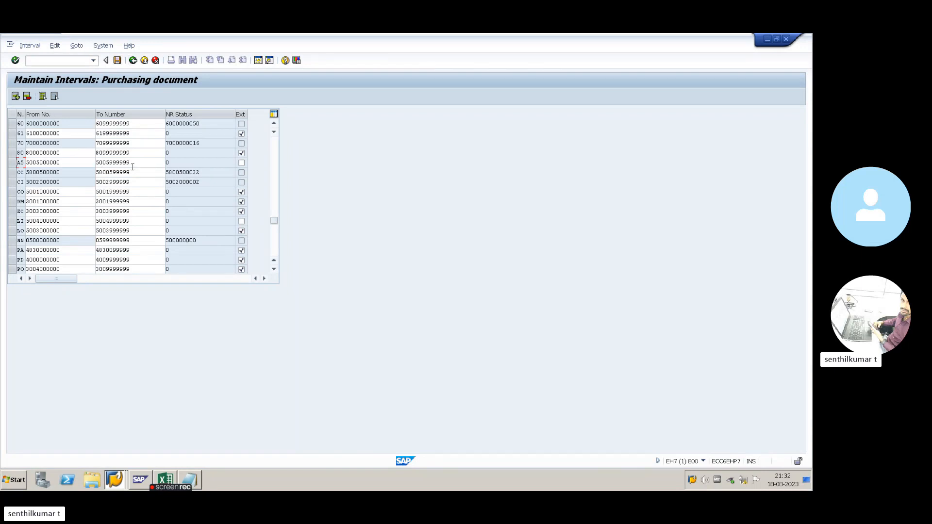
key(alt+Tab)
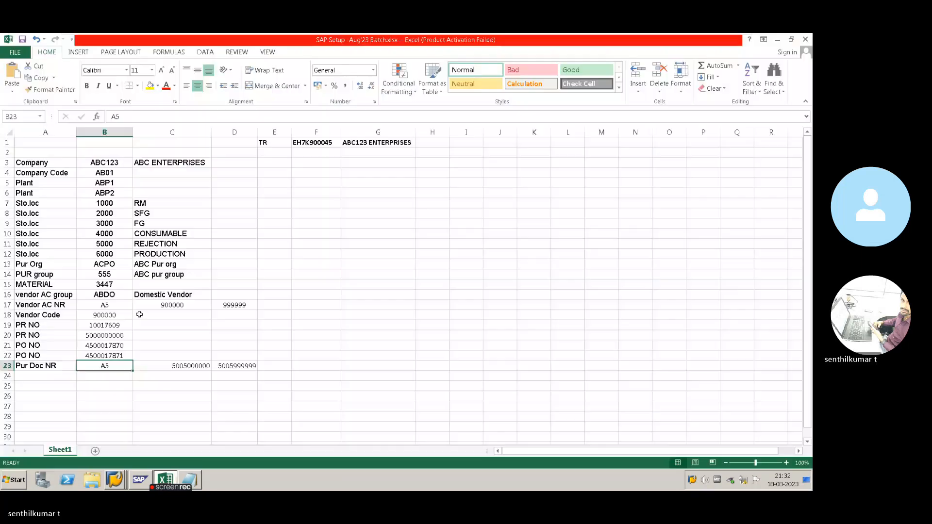
click(198, 365)
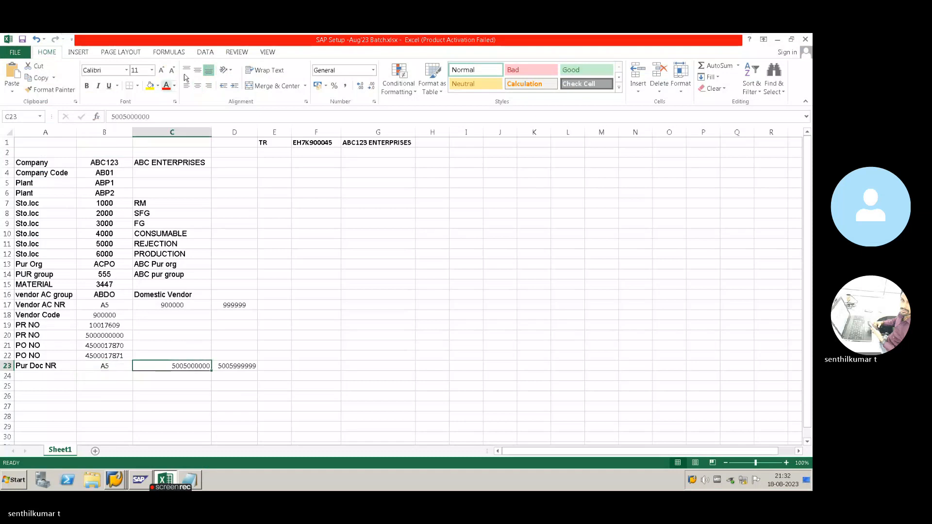
click(198, 87)
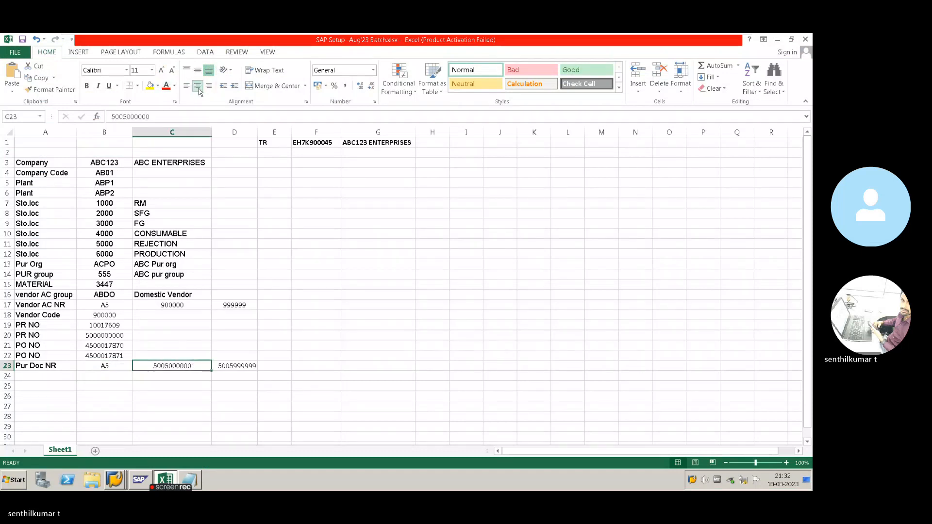
click(240, 368)
click(198, 88)
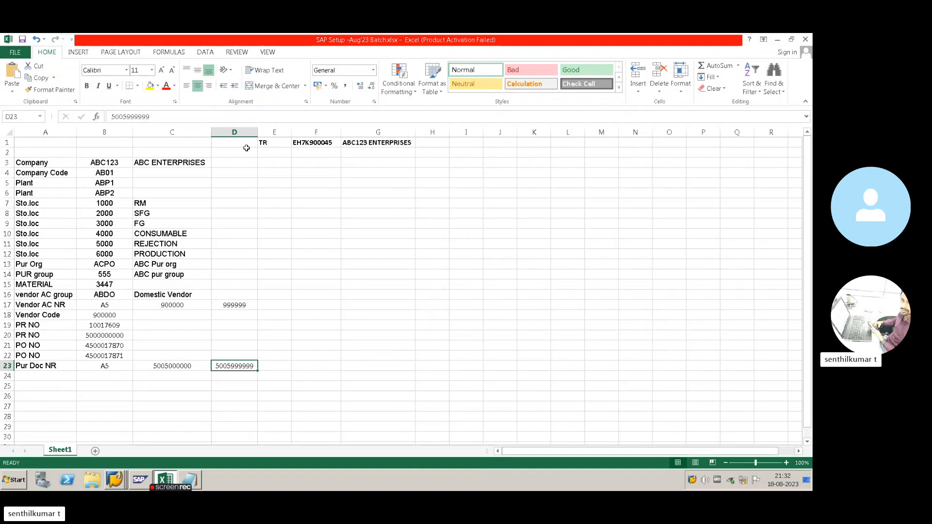
drag(258, 132, 263, 132)
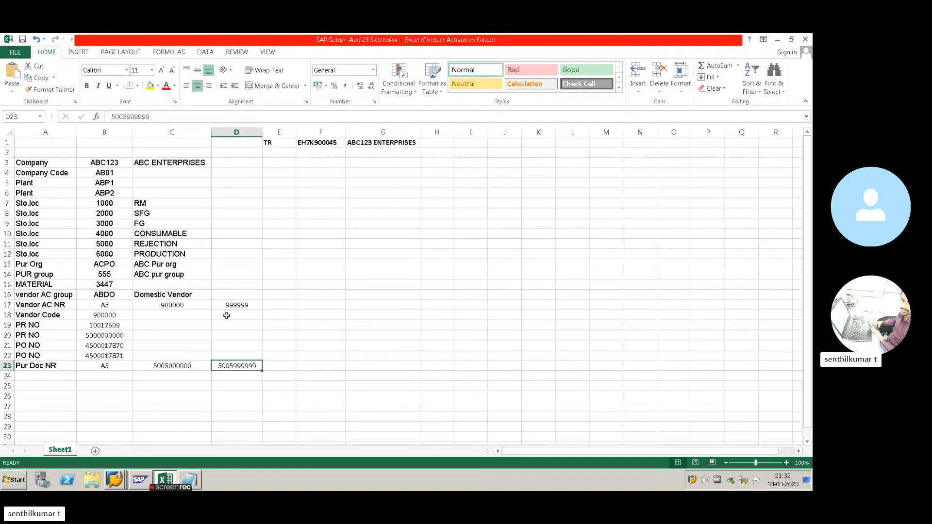
key(alt+Tab)
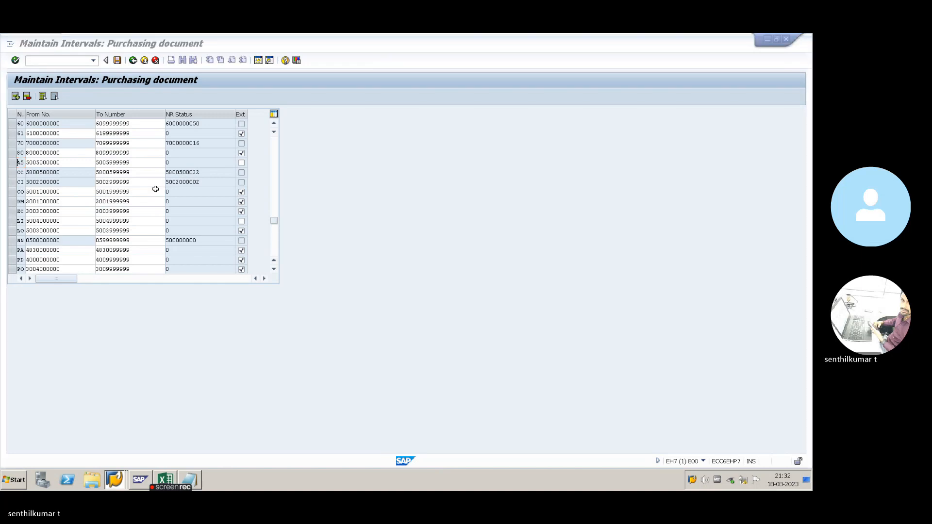
- Go back from the intervals screen and reopen Define Document Types
key(alt+Tab)
key(alt+Tab)
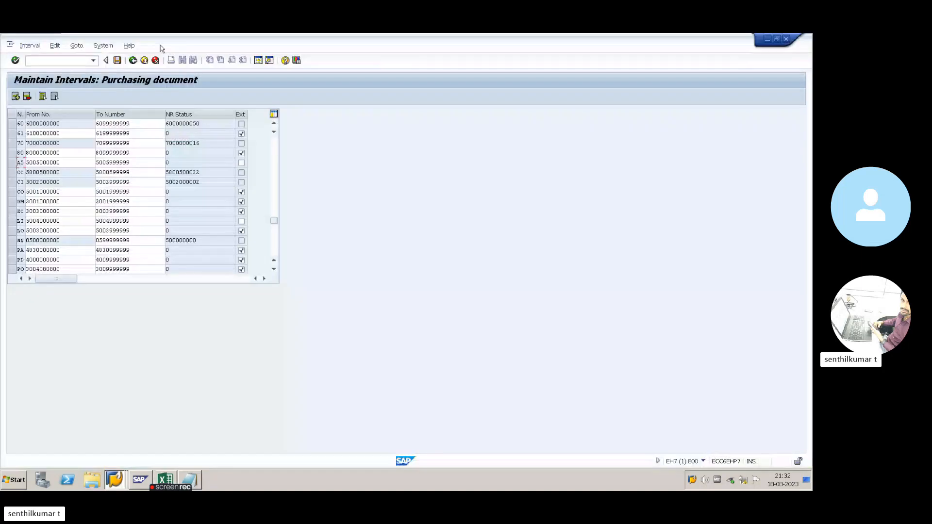
click(134, 62)
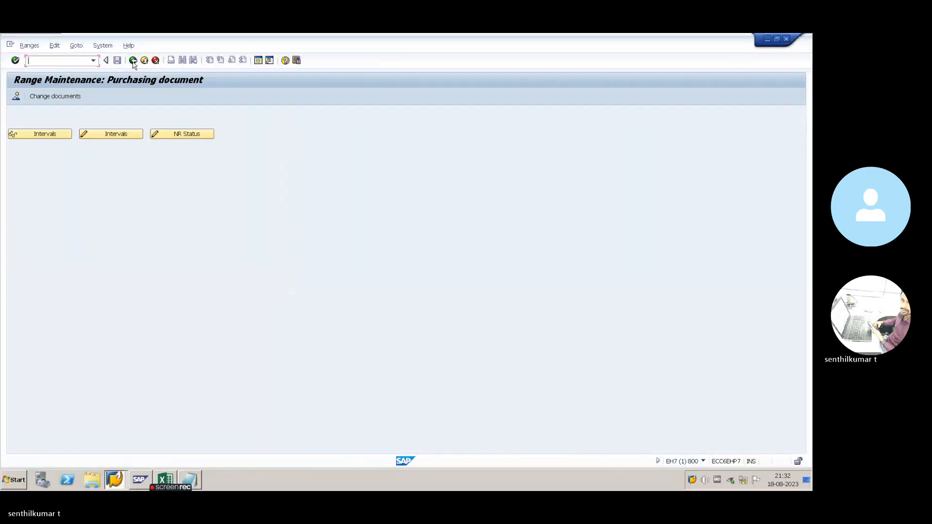
click(132, 61)
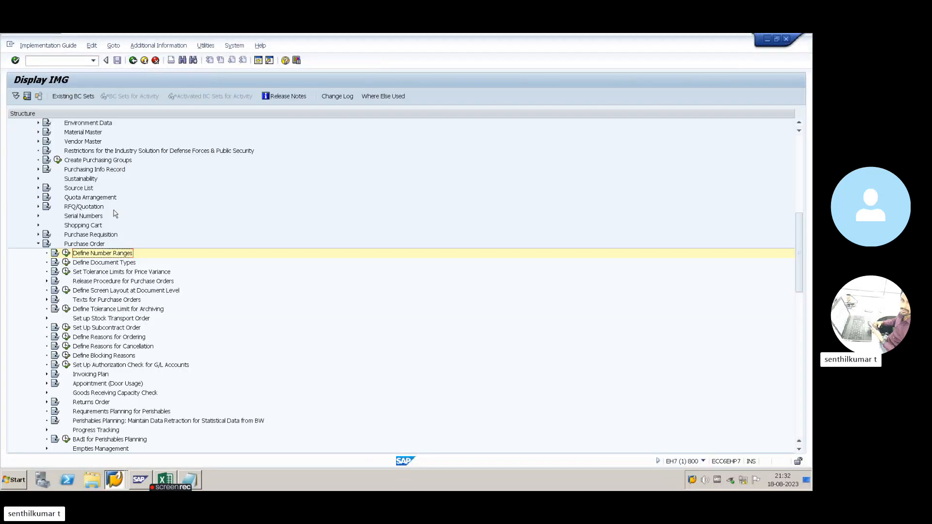
click(65, 262)
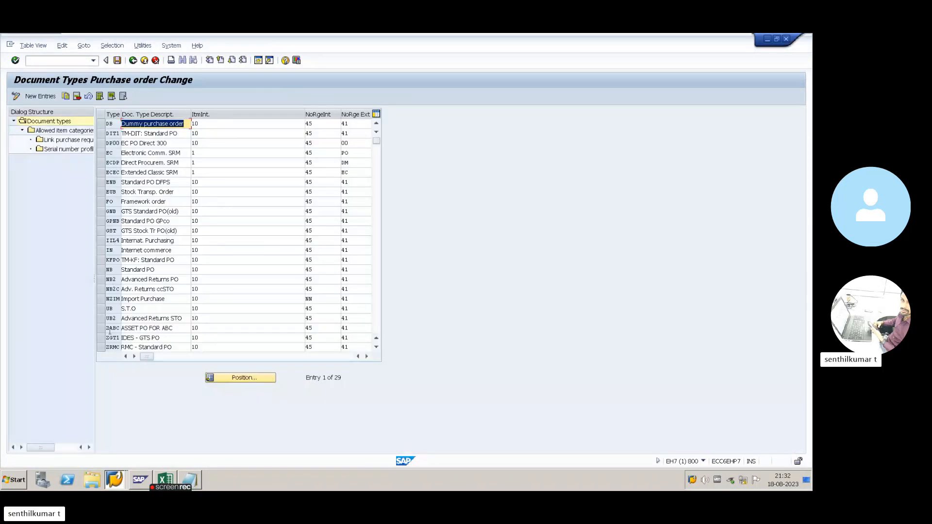
- Change ZABC's internal number range from 45 to A5, save it to the request and leave the table
click(102, 328)
click(301, 329)
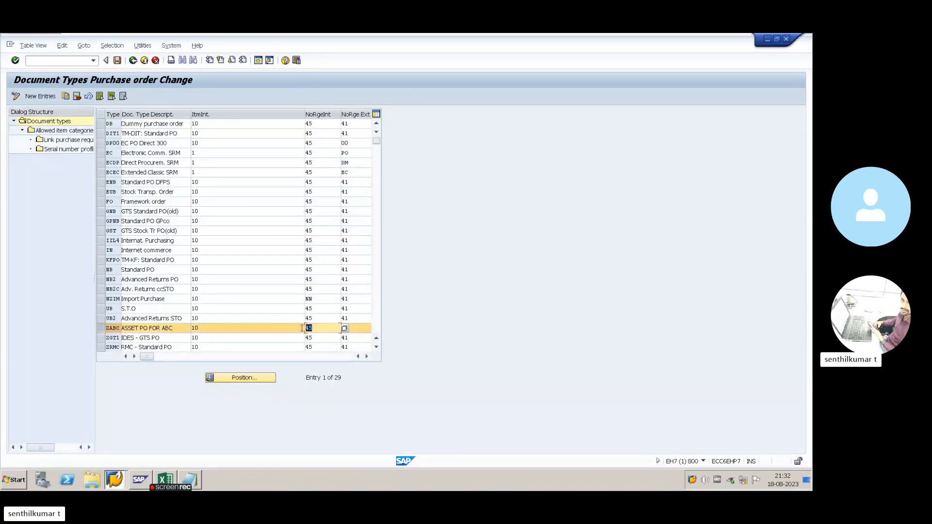
key(BackSpace)
text(a)
key(BackSpace)
text(a5)
key(Return)
click(117, 60)
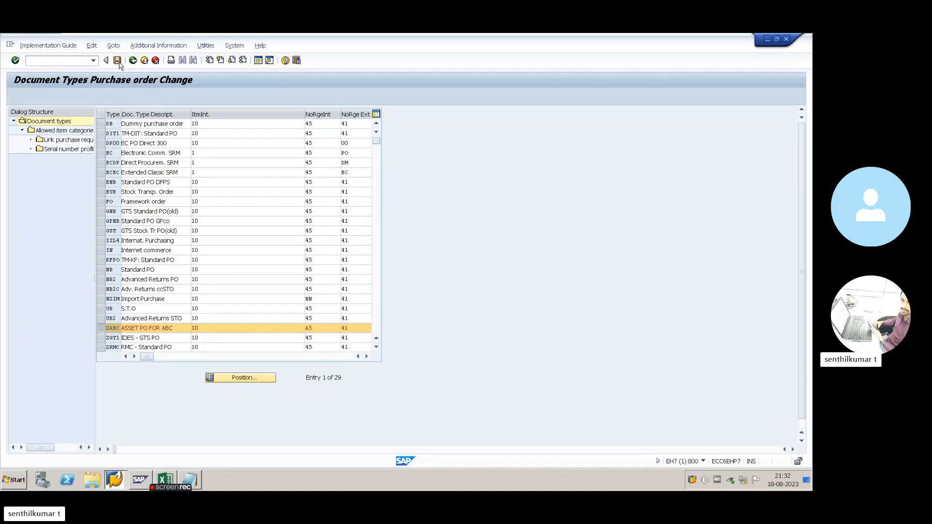
key(Return)
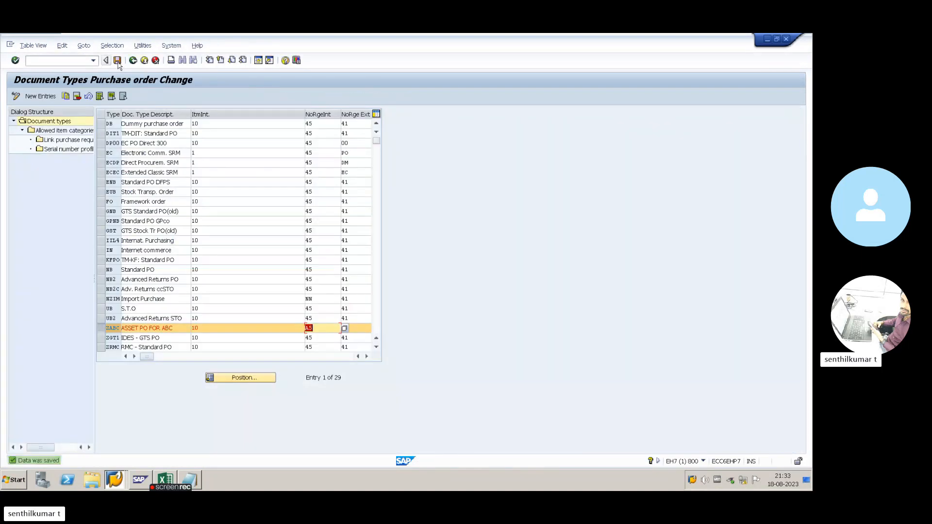
click(133, 61)
- Start a new purchase order with order type ZABC Asset PO for ABC
click(133, 60)
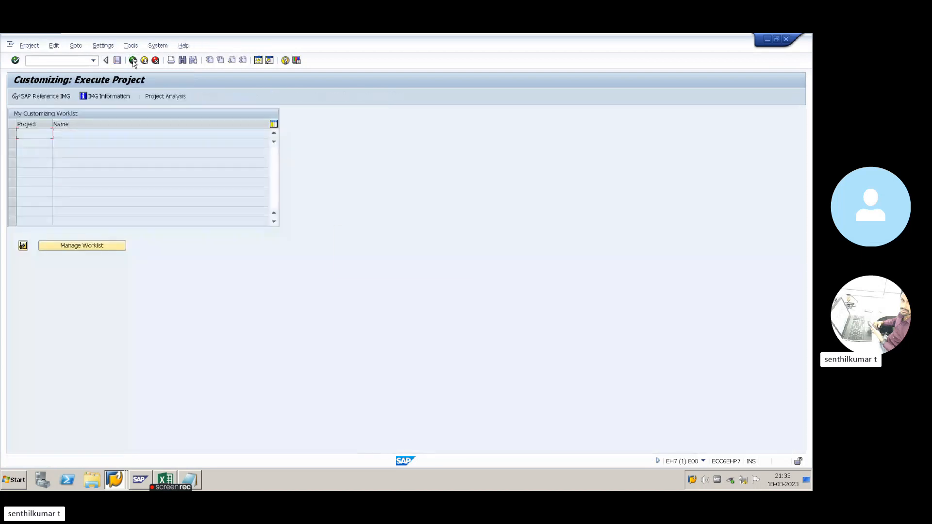
key(alt+Tab)
key(alt+Tab)
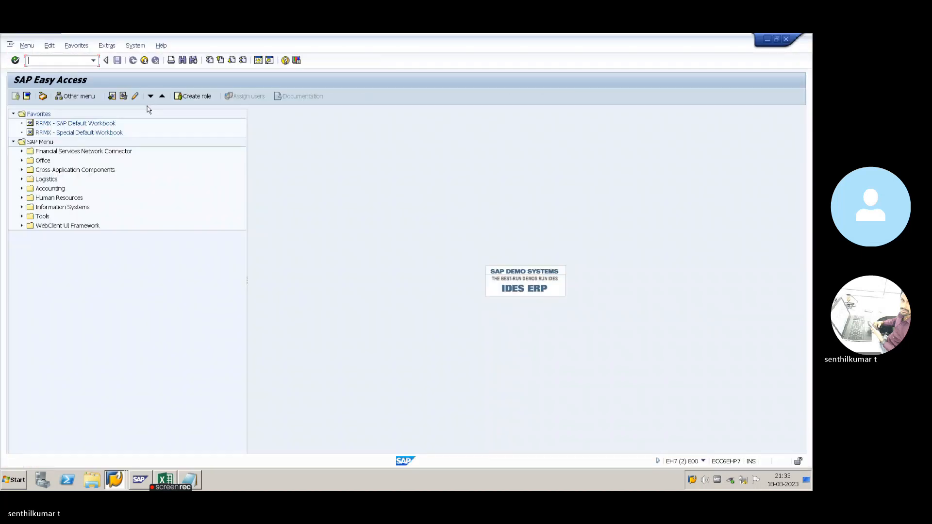
text(ME21)
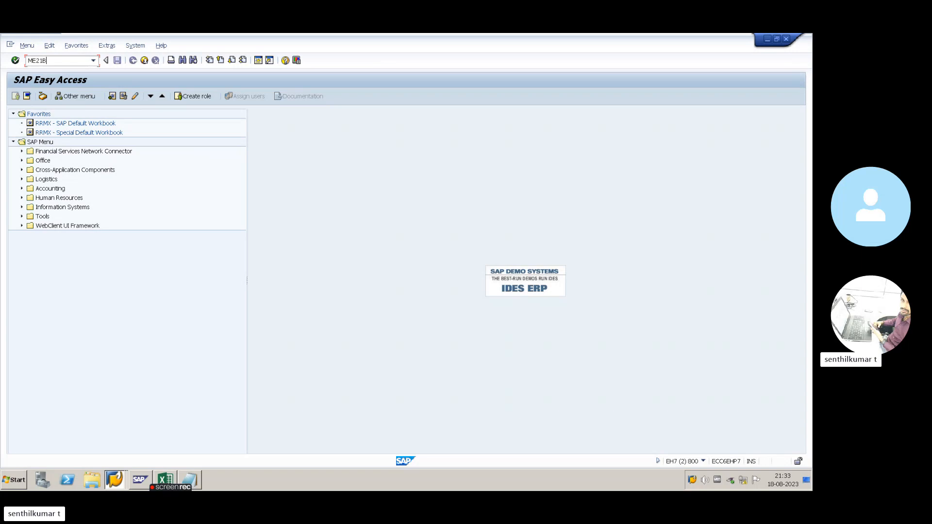
key(Return)
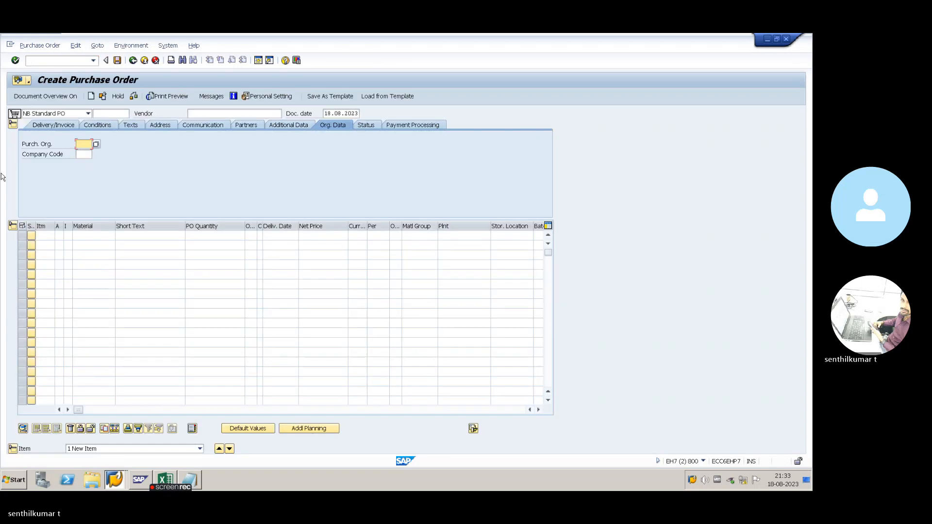
click(88, 113)
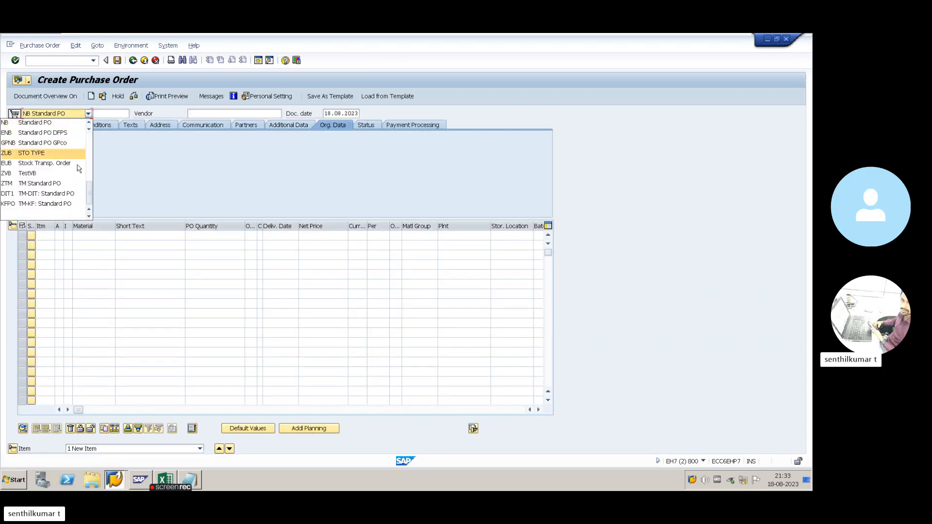
scroll(82, 175, up, 6)
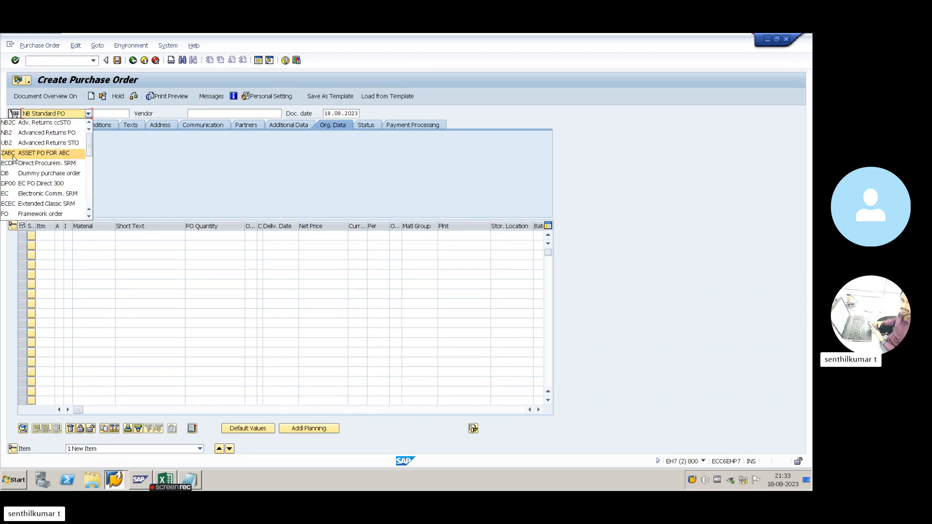
click(58, 155)
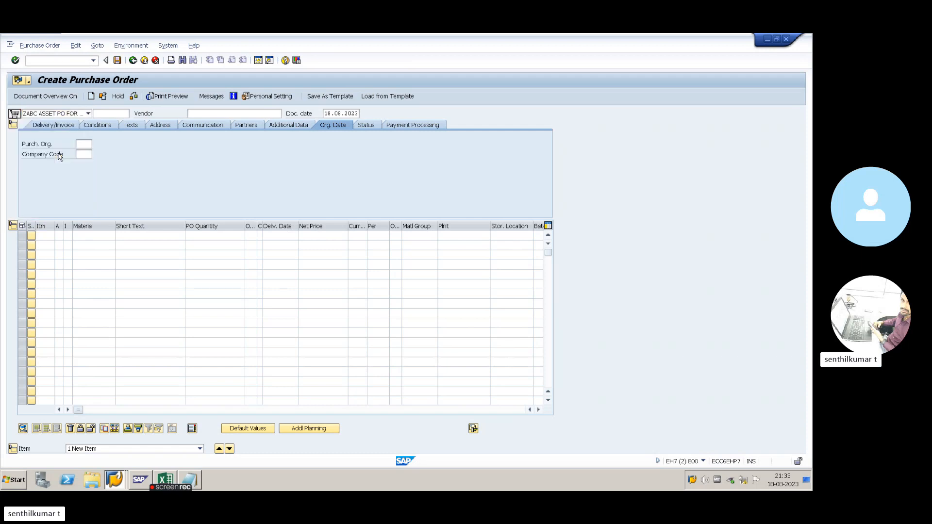
- Fill the header with the test vendor, purchasing org ACPO, group 555 and company code SEKU
click(222, 114)
click(221, 122)
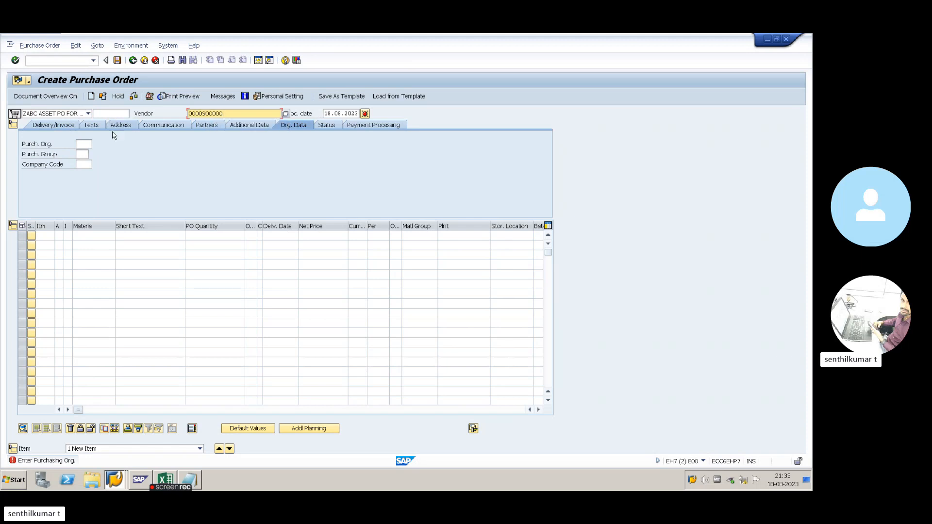
click(89, 145)
click(87, 155)
click(87, 155)
click(86, 164)
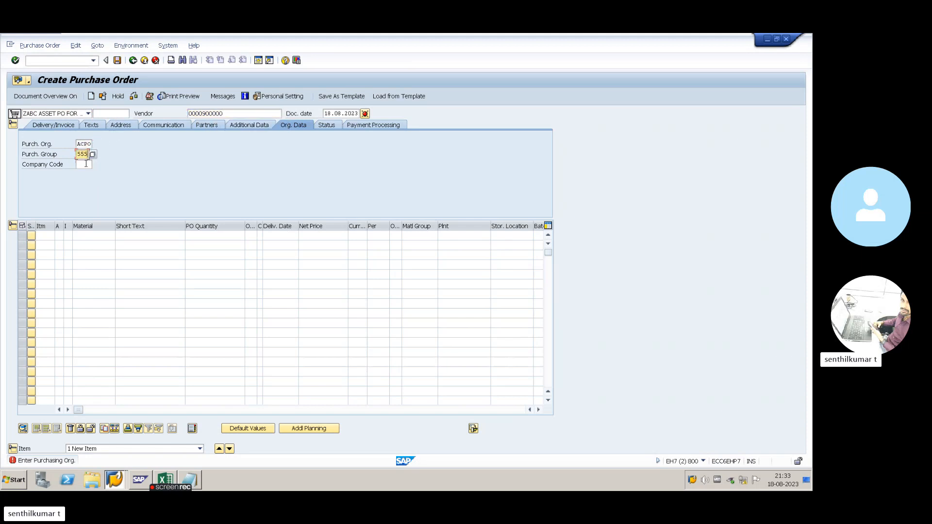
click(86, 164)
click(87, 173)
- Add an item for material 3447, 30 EA, plant ABP1, storage location 1000, then clear company code SEKU
click(90, 235)
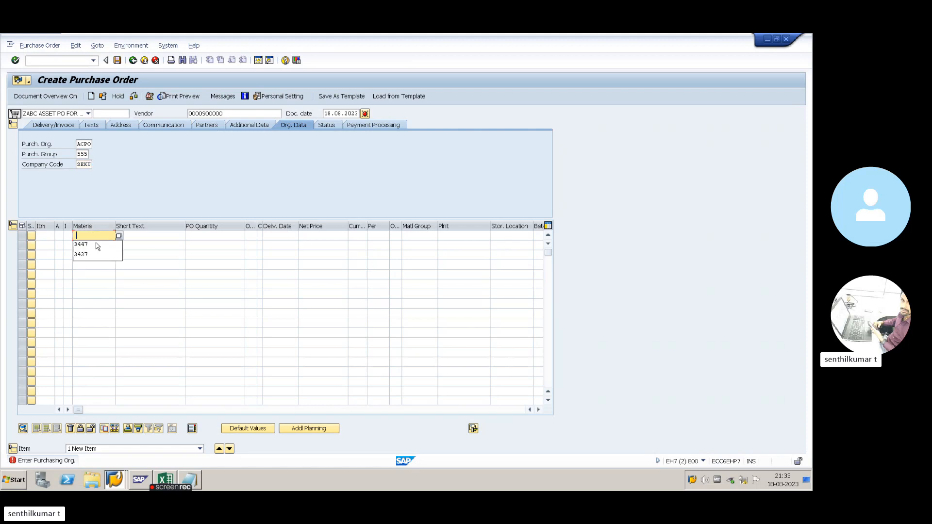
click(96, 246)
click(206, 239)
text(30)
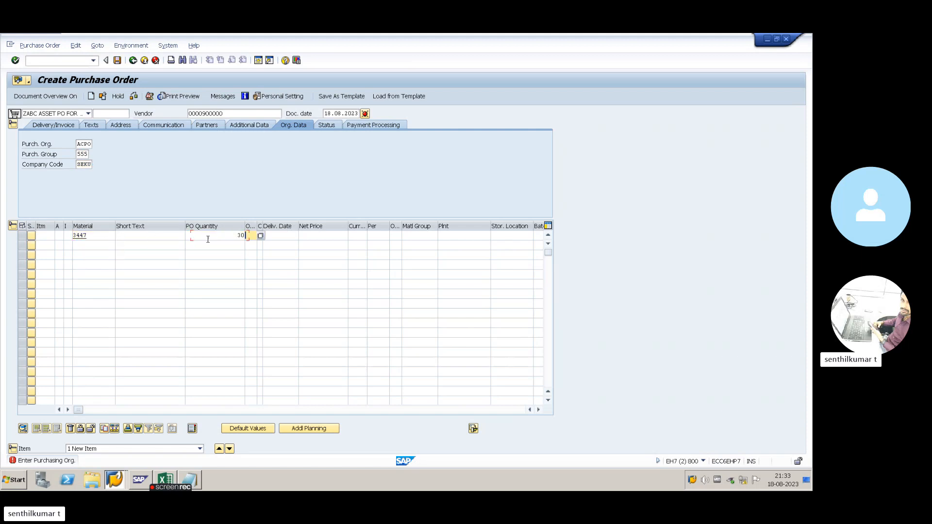
key(Tab)
key(Tab)
key(Tab)
key(Tab)
key(Tab)
key(Tab)
key(Tab)
key(Tab)
key(Tab)
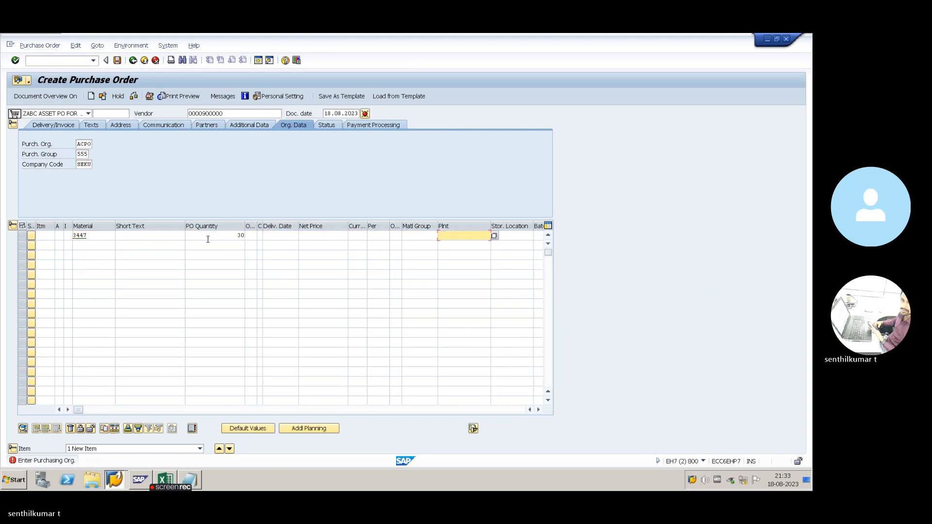
key(Return)
key(Tab)
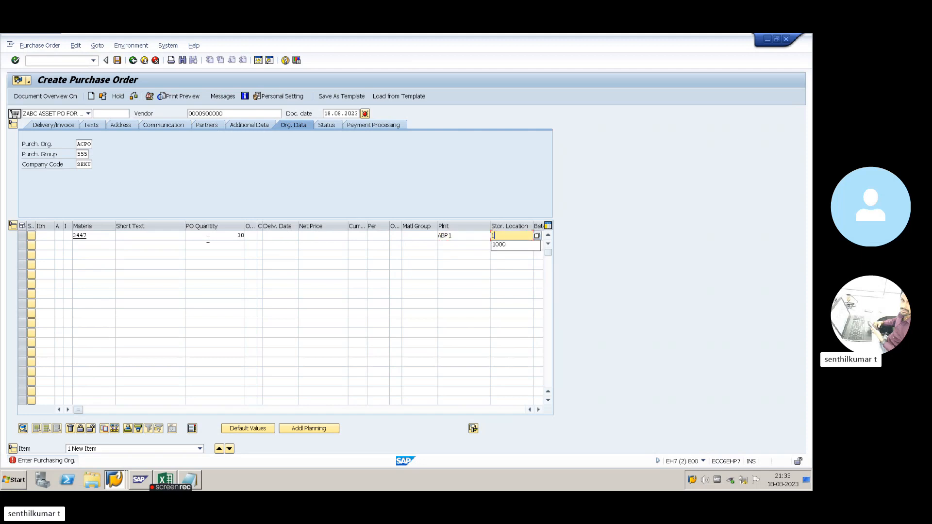
text(100)
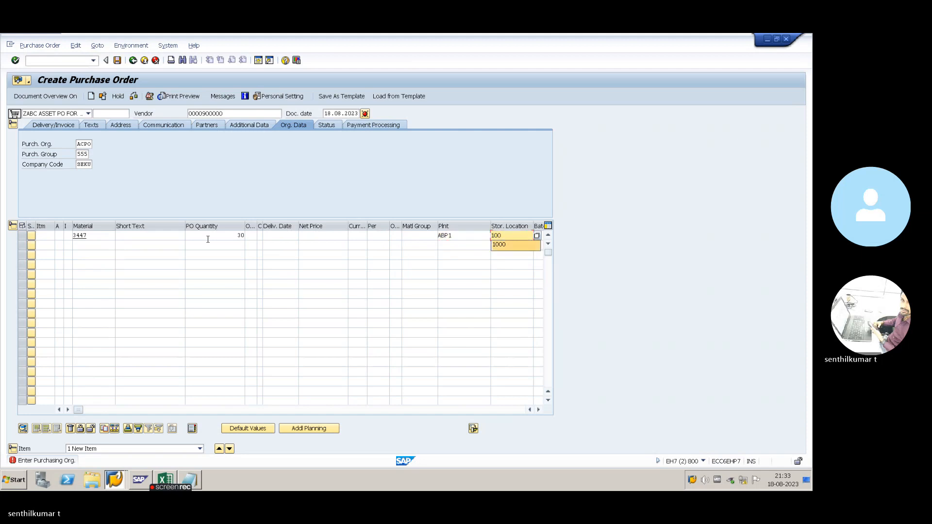
text(0)
key(Return)
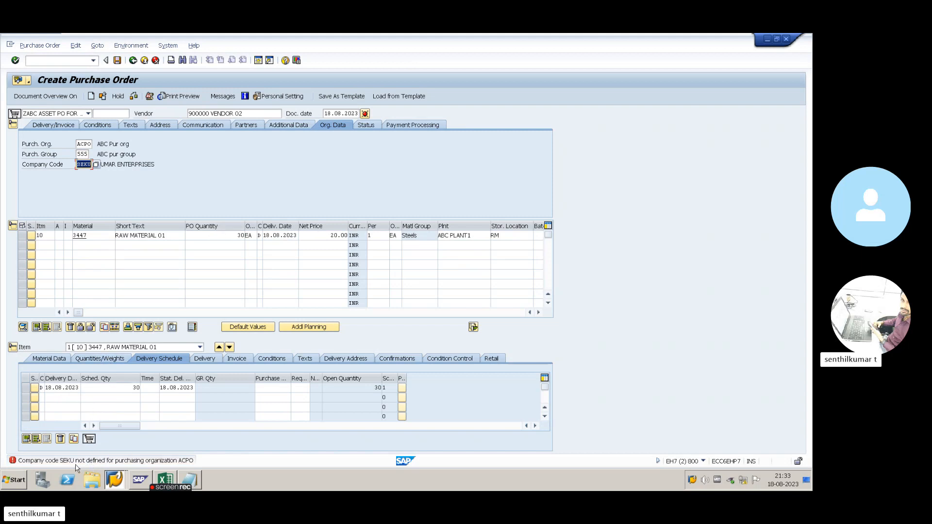
key(BackSpace)
key(alt+Tab)
- Copy company code AB01 from Excel cell B4 into the order's Company Code
key(alt+shift+Tab)
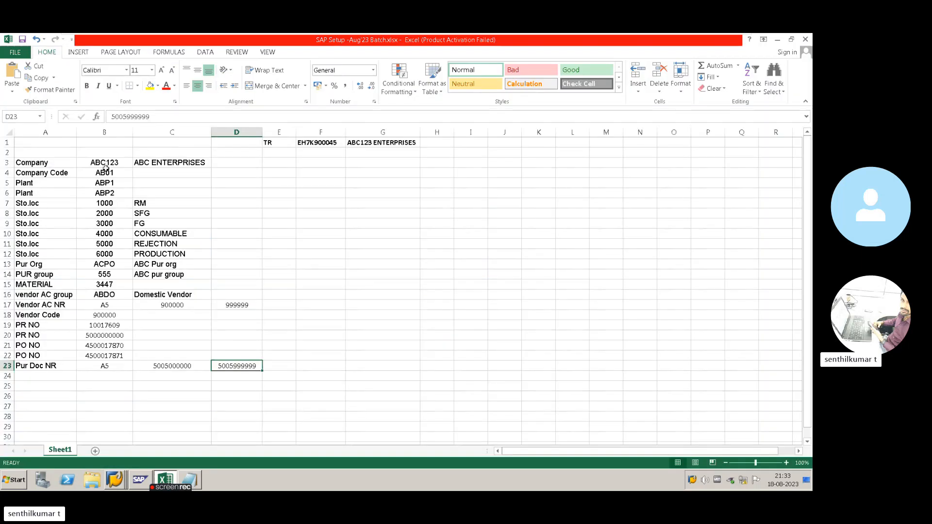
click(109, 176)
key(ctrl+c)
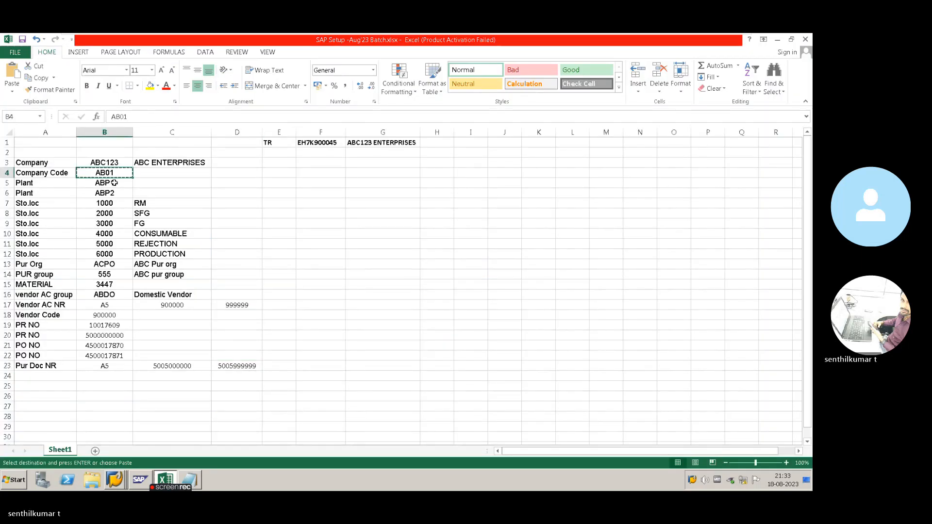
key(alt+Tab)
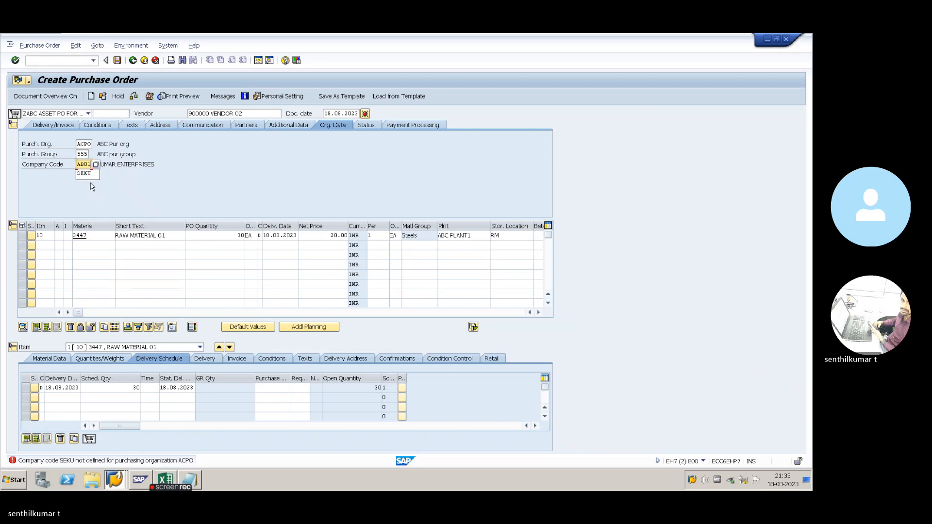
key(Return)
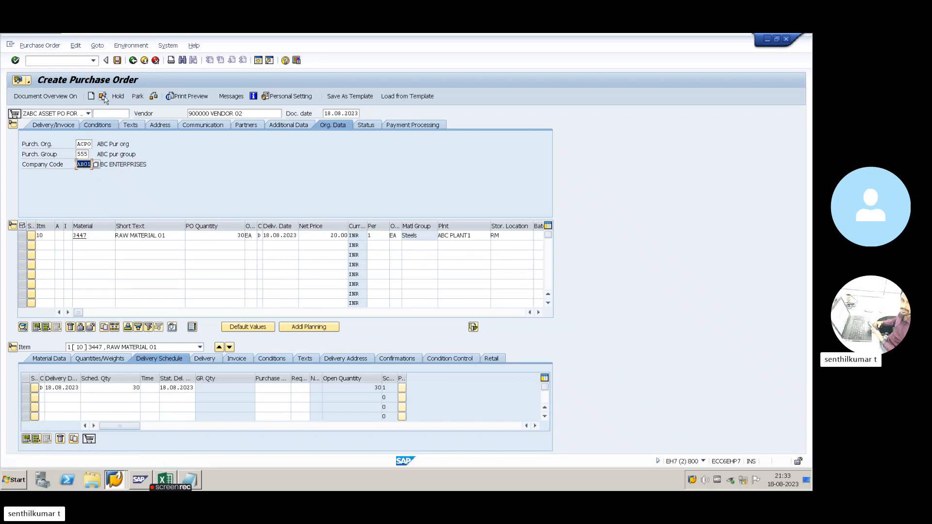
- Check the purchase order for messages and save it despite the warnings
click(103, 96)
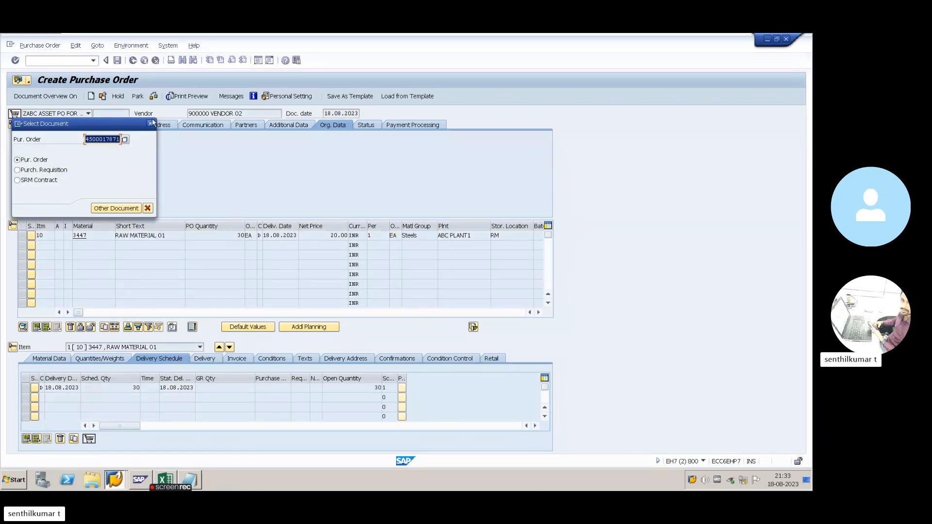
click(150, 123)
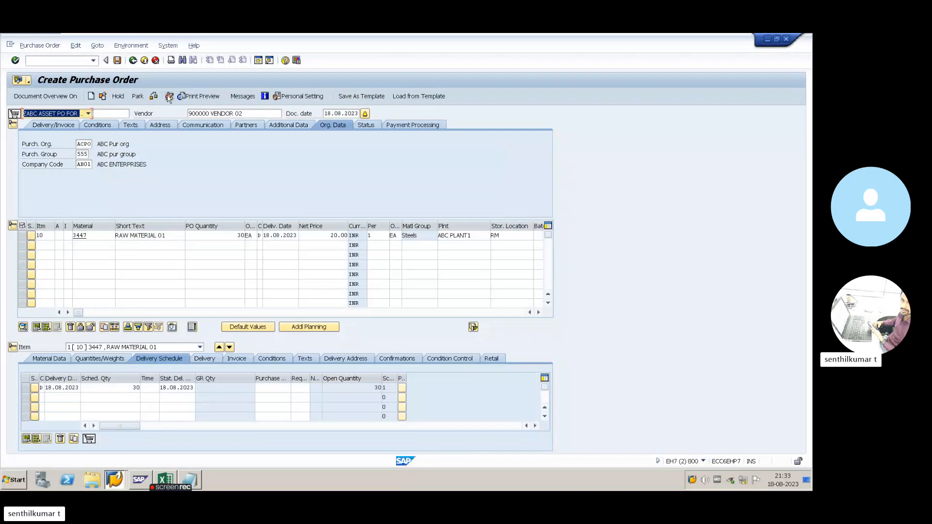
click(152, 97)
click(30, 226)
click(117, 60)
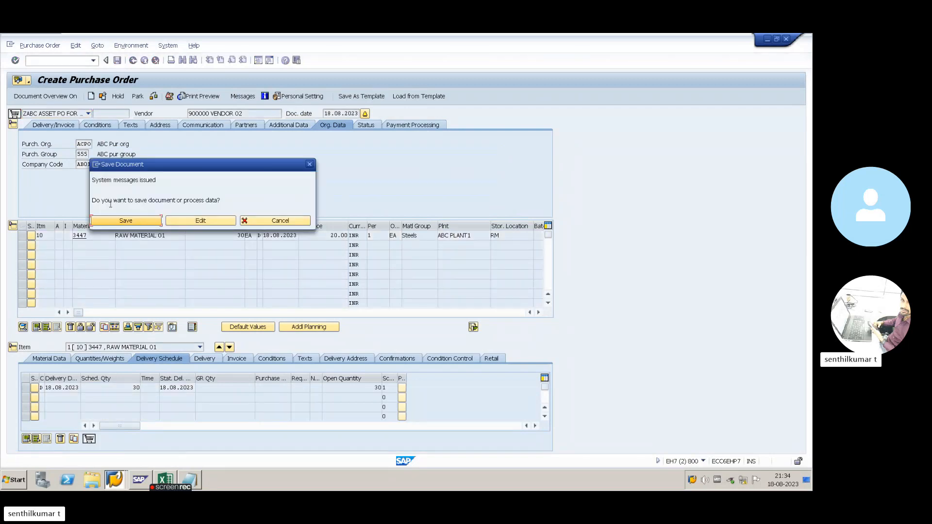
click(146, 221)
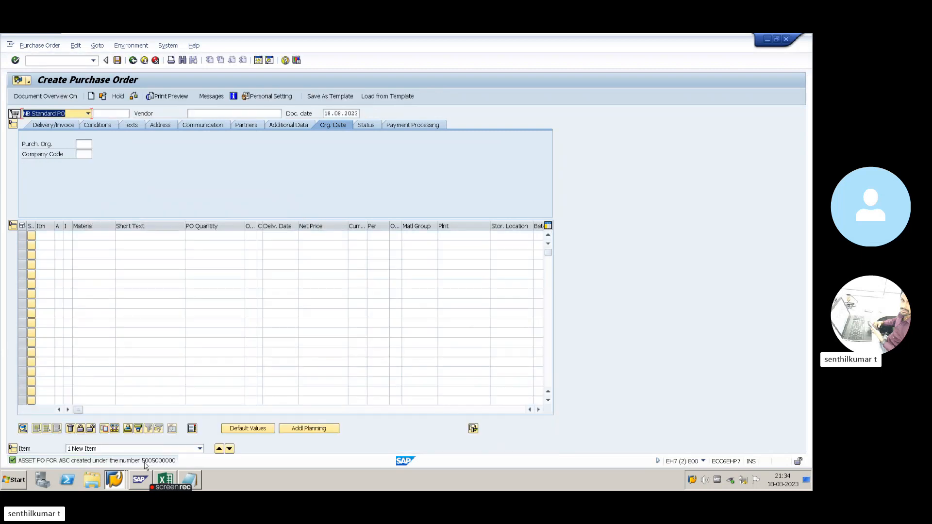
double_click(146, 461)
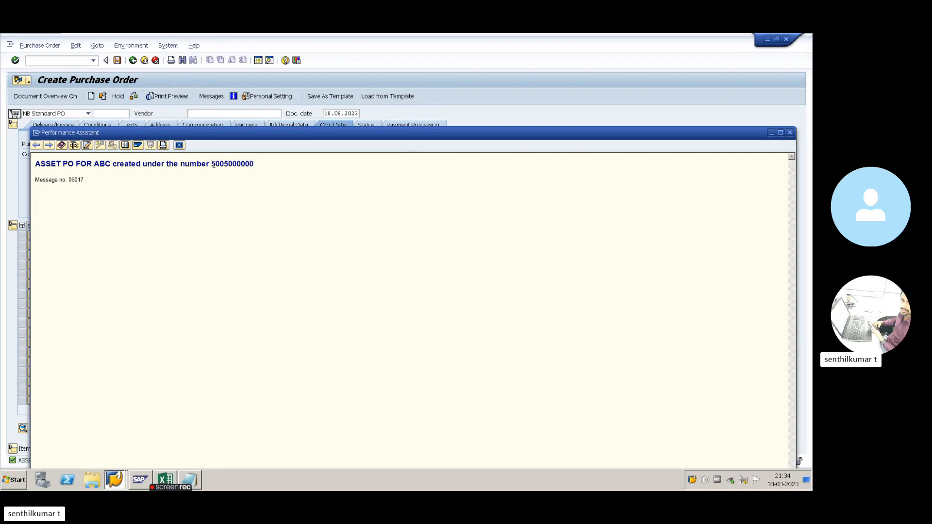
drag(211, 164, 255, 165)
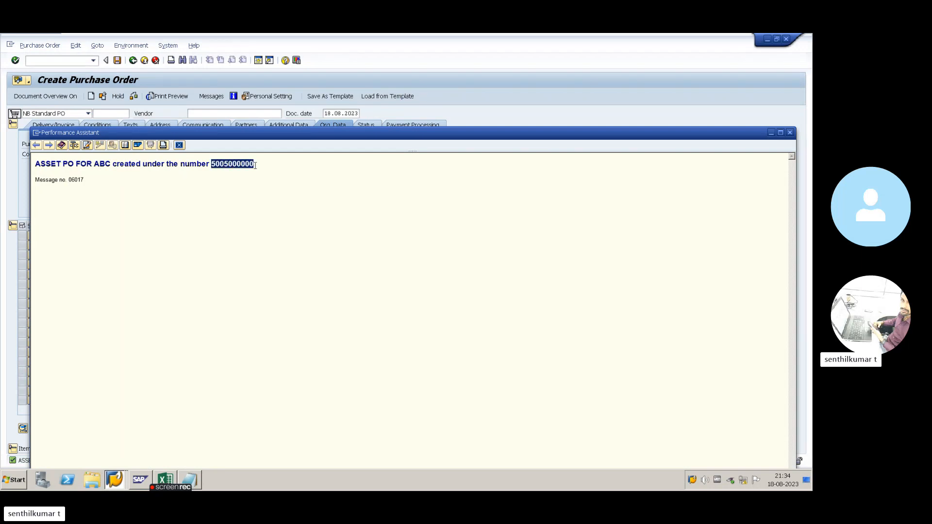
click(179, 144)
key(alt+Tab)
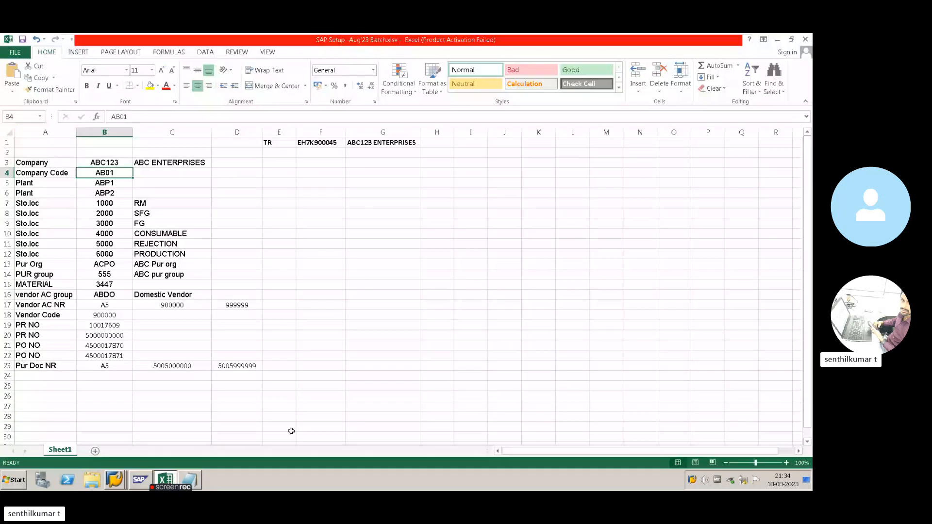
click(173, 376)
key(ctrl+v)
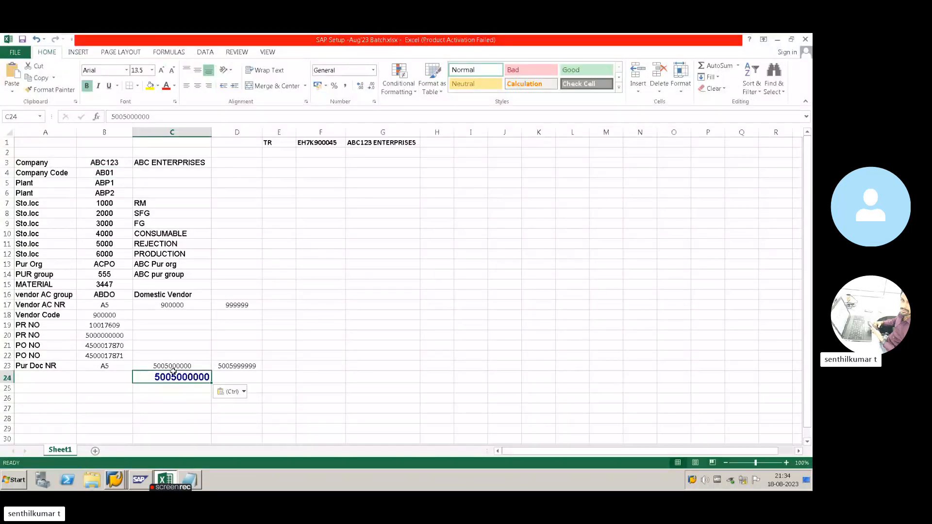
click(177, 366)
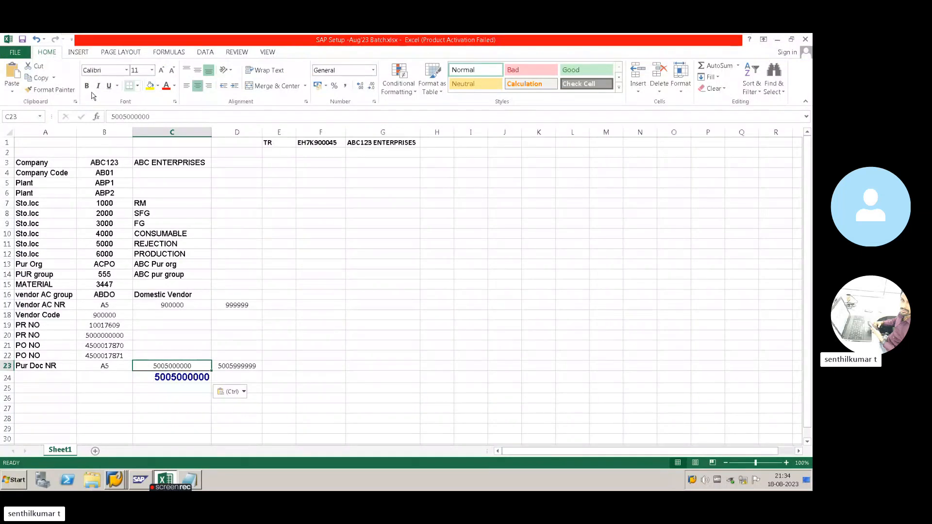
click(50, 90)
click(190, 377)
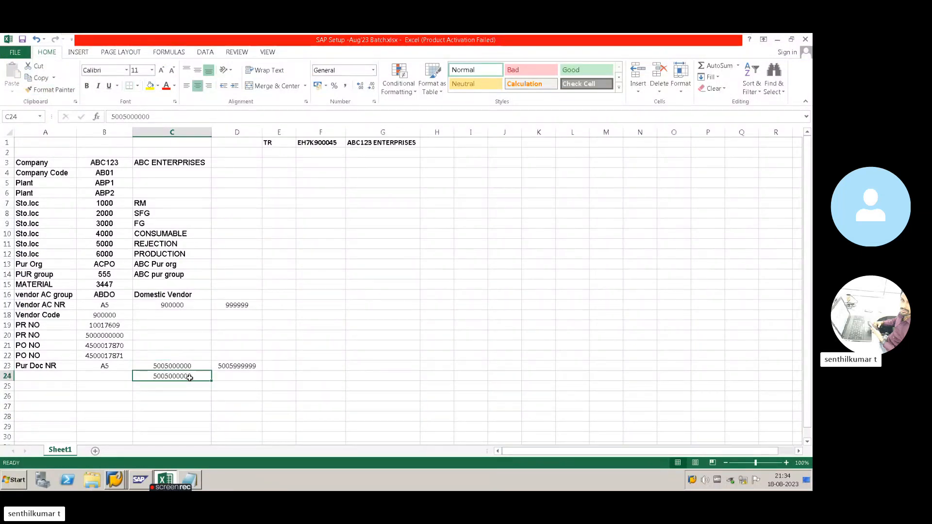
click(123, 377)
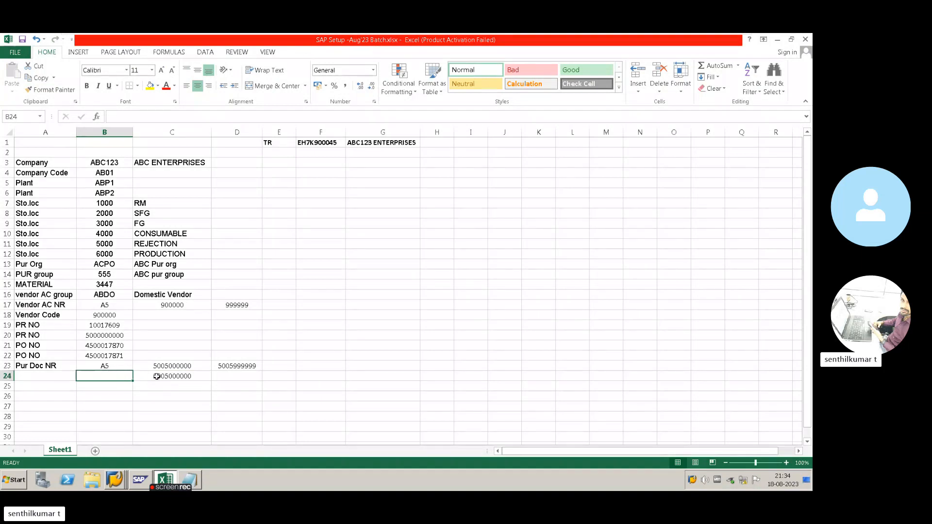
key(alt+Tab)
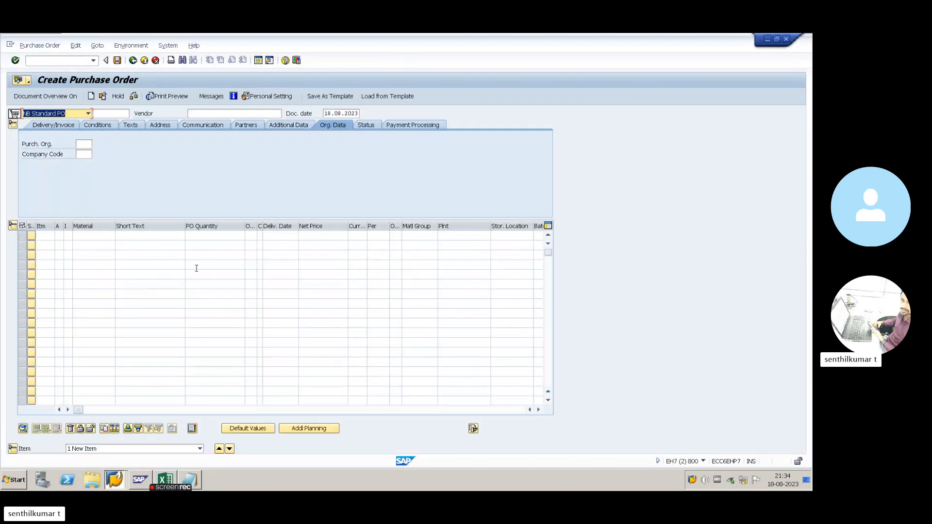
- List document types Domestic PO, Import PO, Asset PO, Service PO, Indirect PO and Consumable in the notes
key(alt+Tab)
key(alt+Tab)
key(alt+Tab)
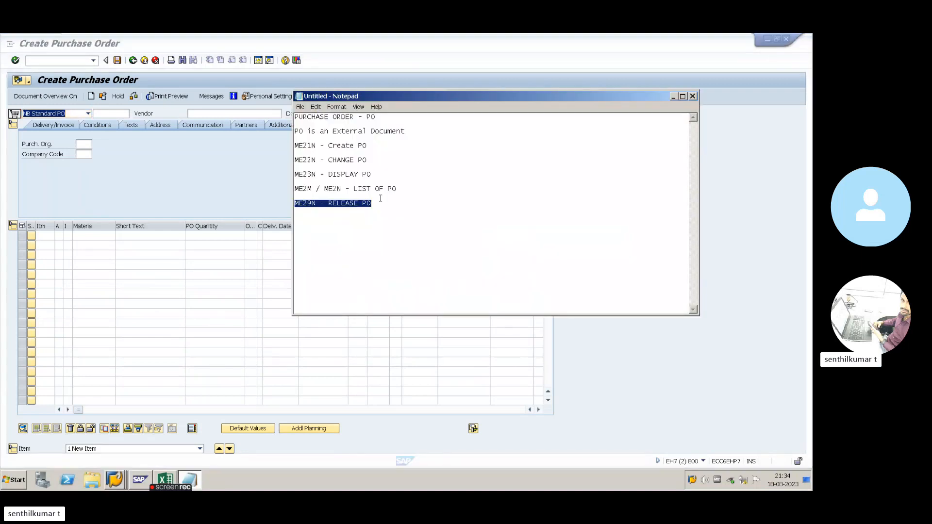
click(382, 201)
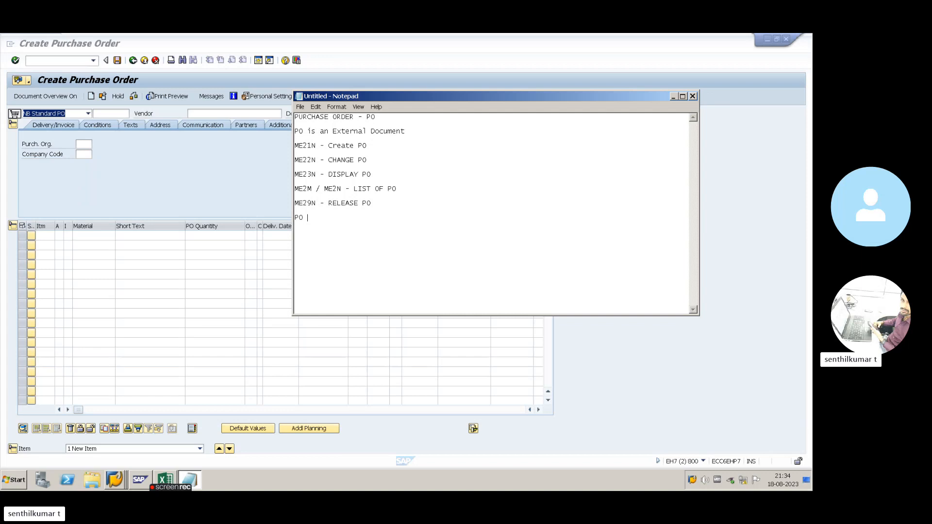
text(Document typeDomestsicic POIMpoe)
key(BackSpace)
key(BackSpace)
key(BackSpace)
key(BackSpace)
key(BackSpace)
text(mport PO)
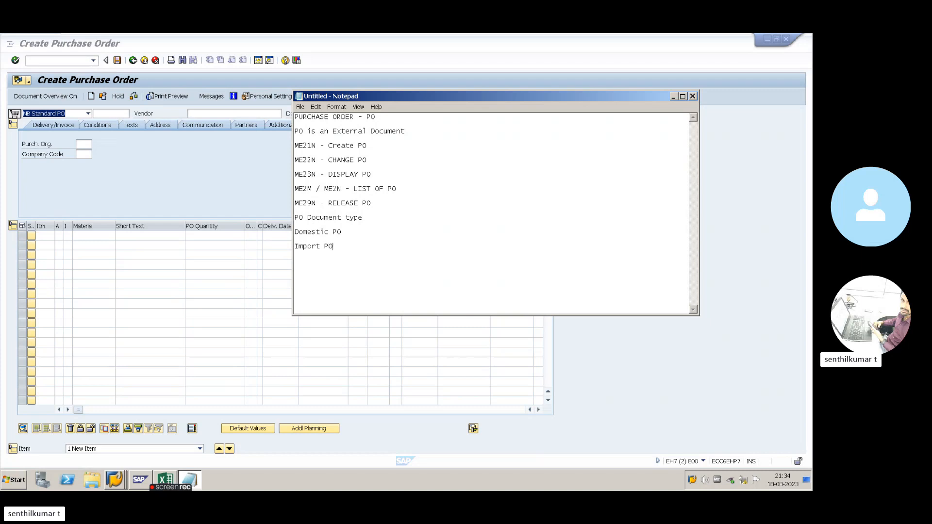
key(Return)
text(Asset PO)
key(Return)
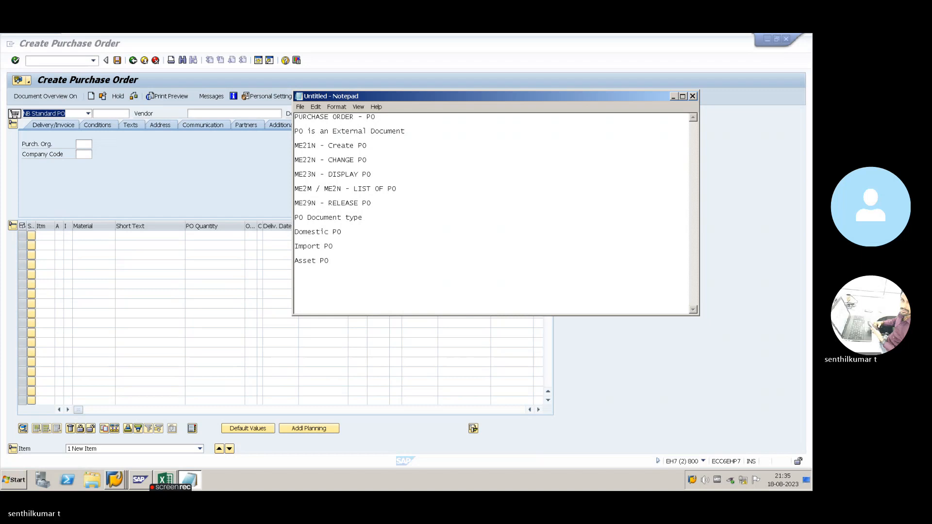
text(S)
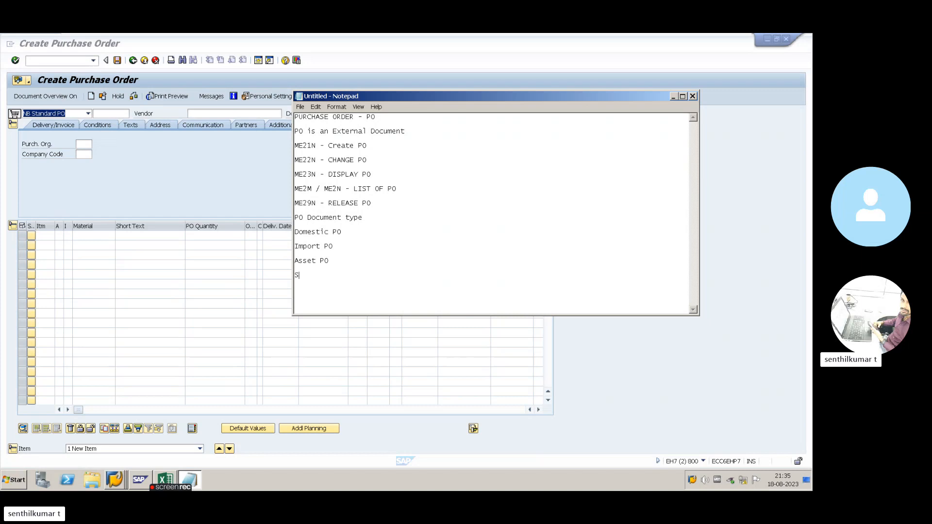
text(ervie)
key(BackSpace)
text(iec)
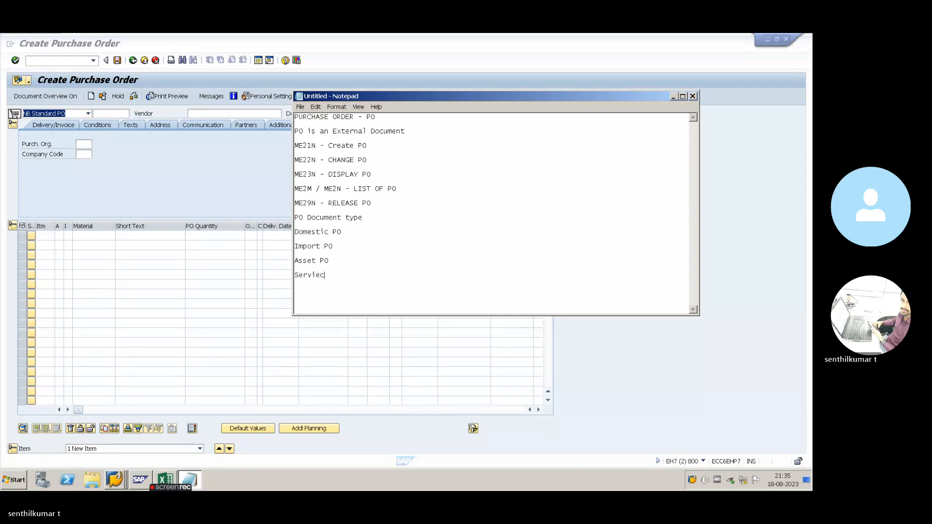
key(BackSpace)
key(BackSpace)
text(ce PO)
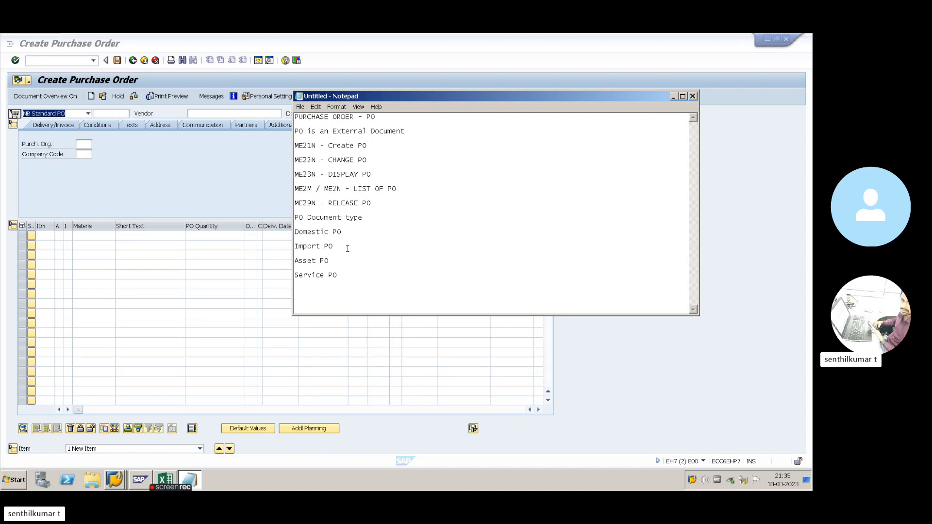
key(Return)
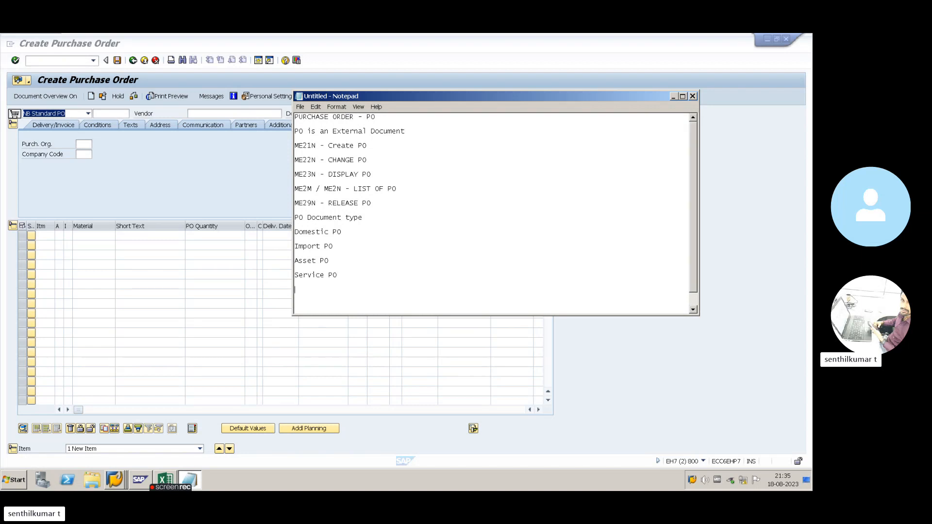
text(Consumab)
key(BackSpace)
key(BackSpace)
key(BackSpace)
key(BackSpace)
key(BackSpace)
key(BackSpace)
text(Indire)
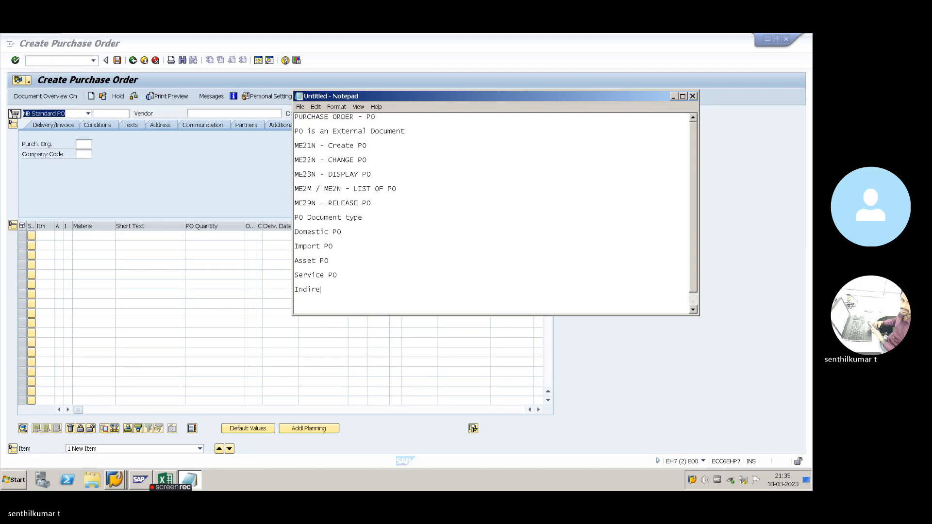
text(ct PO)
key(Return)
text(Consumable)
- Cancel closing Notepad and minimize it, leaving the notes unsaved
click(692, 96)
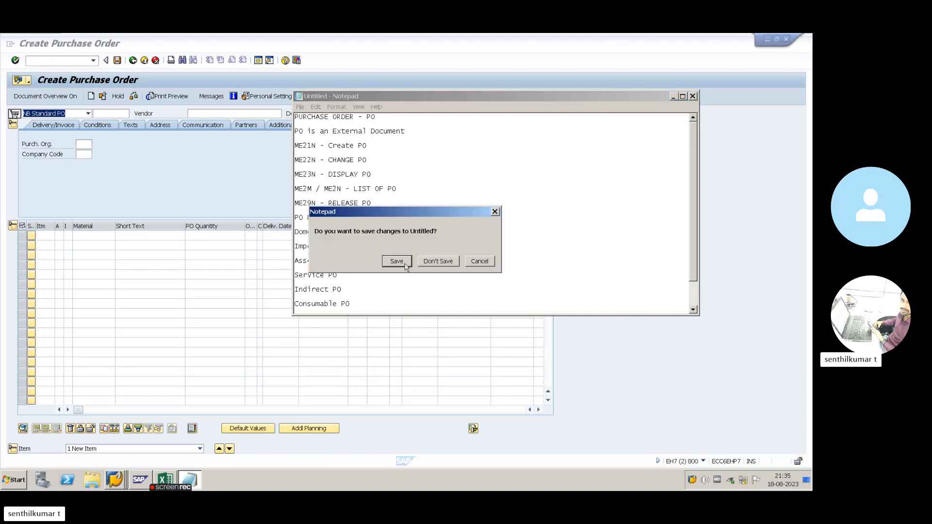
click(495, 212)
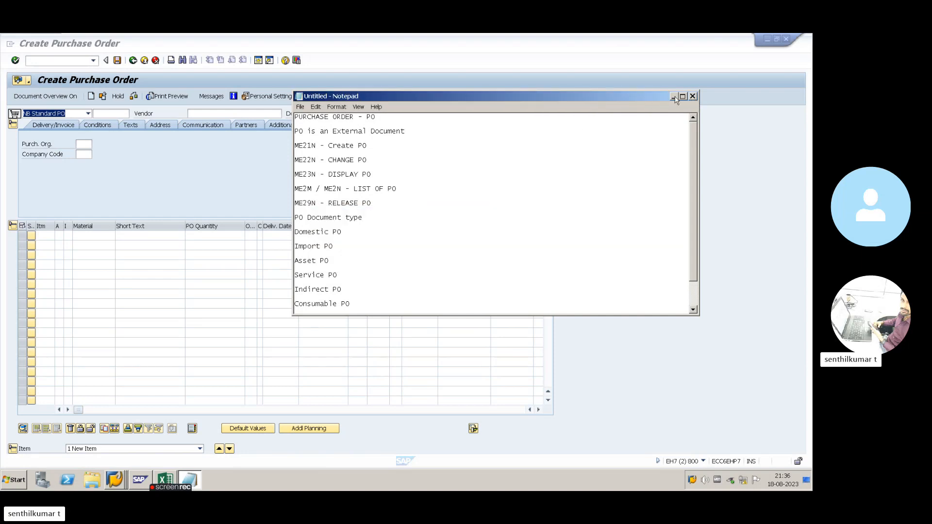
click(673, 96)
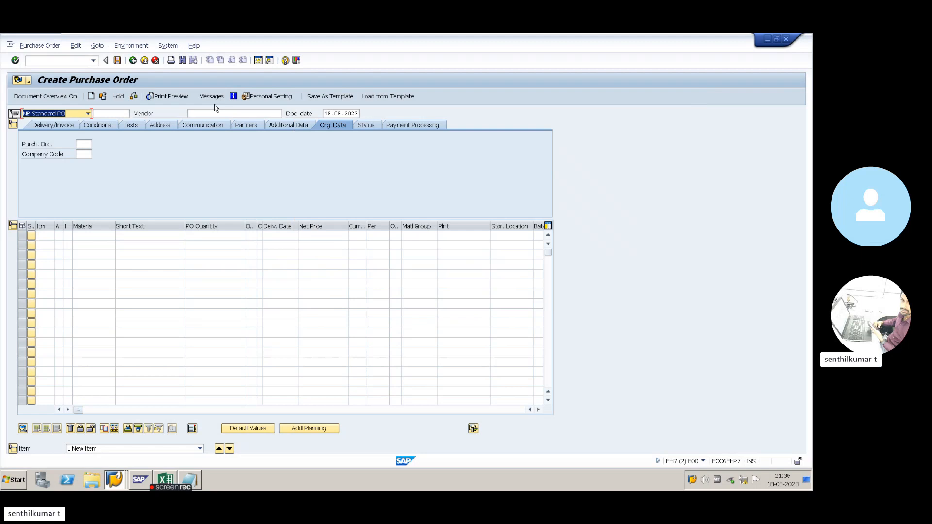
- Show the document overview and search purchase requisitions, which returns no data
click(46, 96)
click(23, 149)
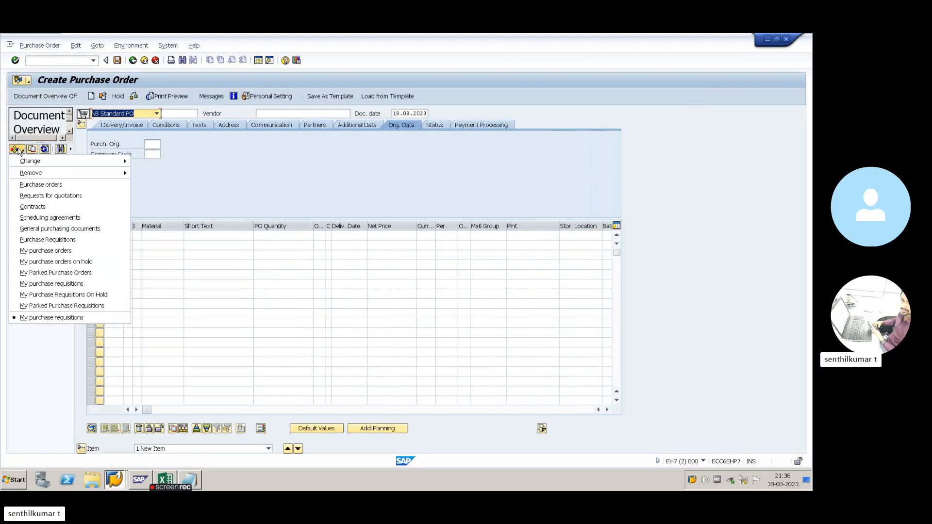
click(43, 239)
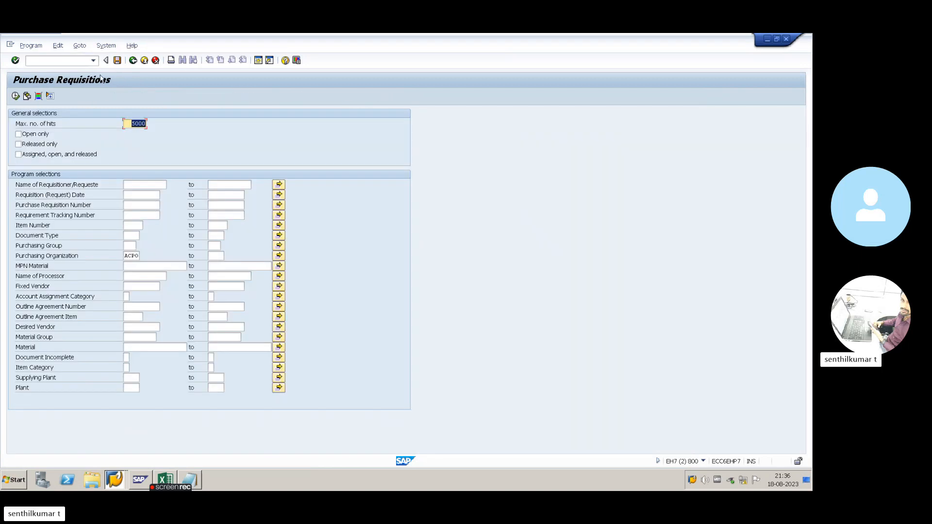
click(703, 462)
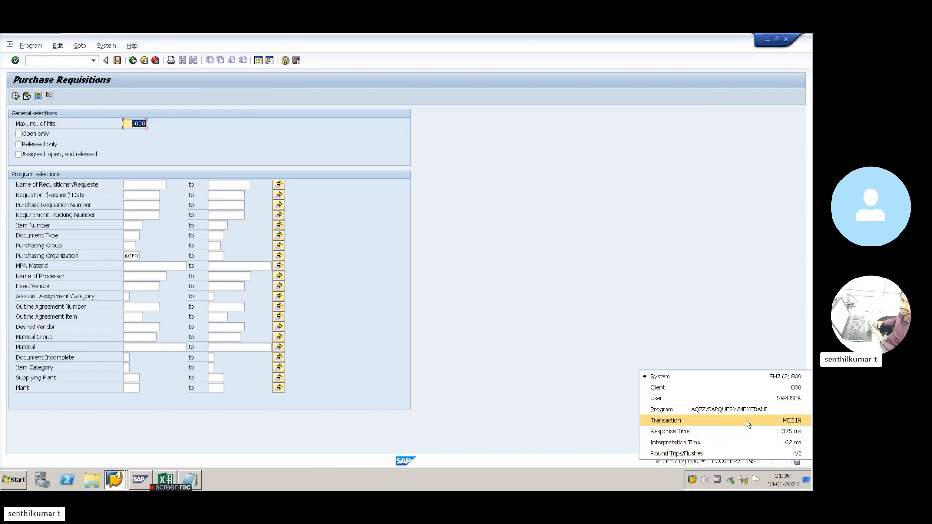
click(544, 312)
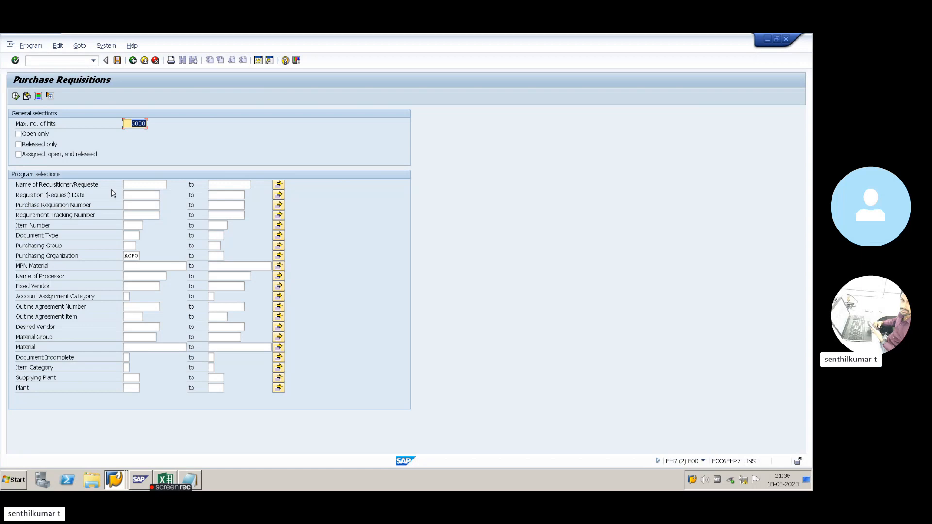
click(15, 96)
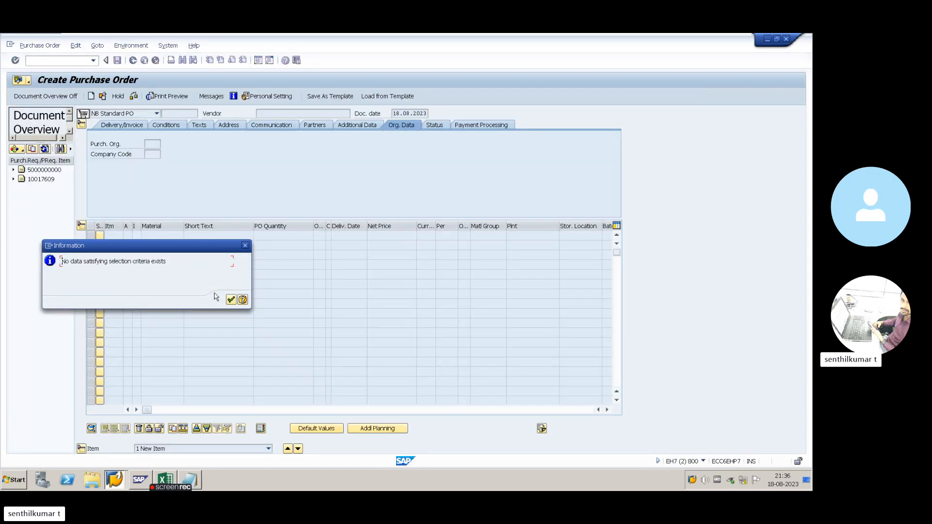
click(231, 299)
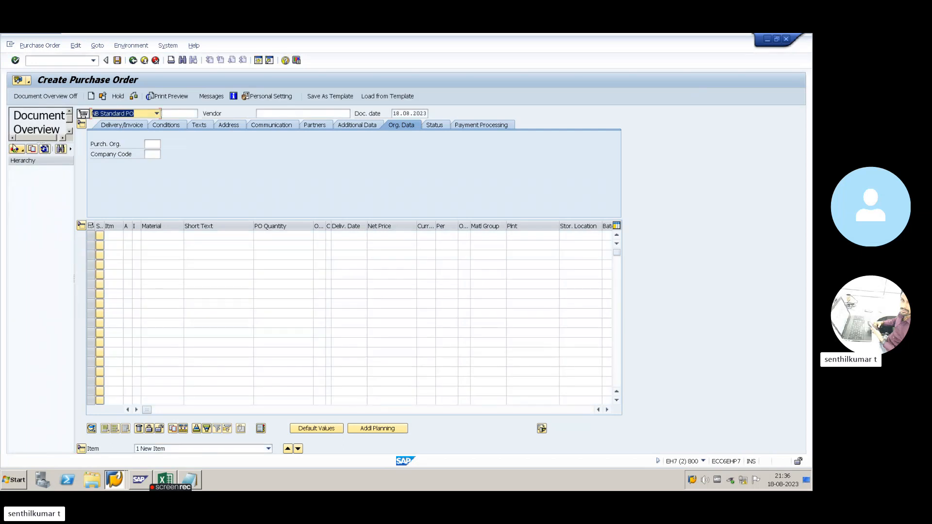
- List my purchase requisitions and select requisition 10017609 in the overview
click(14, 149)
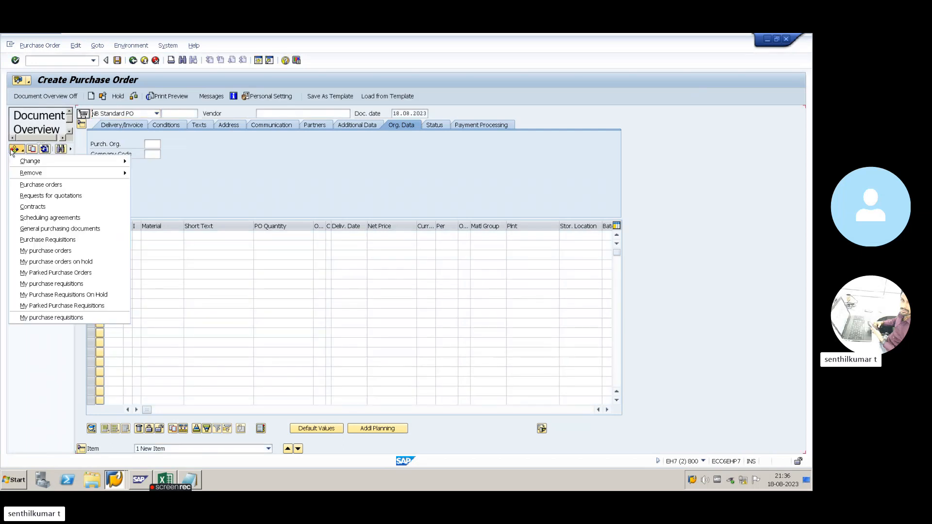
click(57, 283)
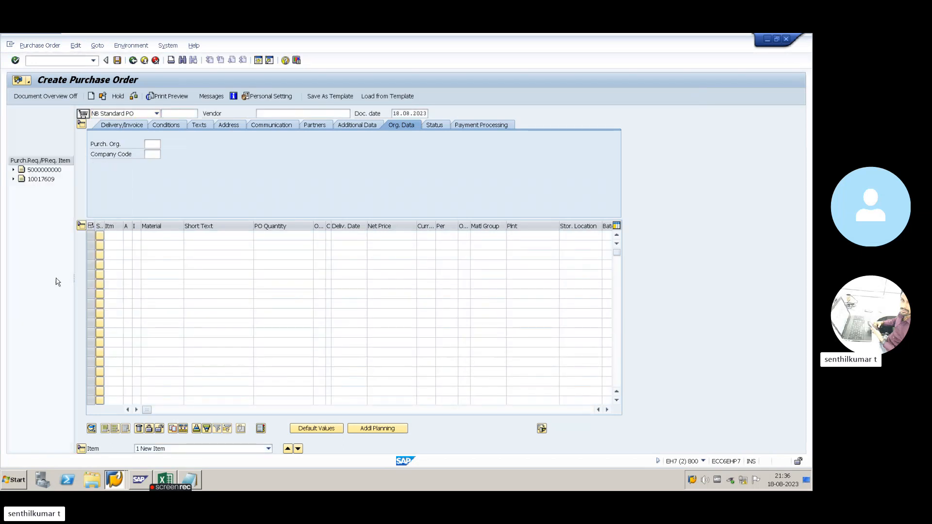
click(41, 180)
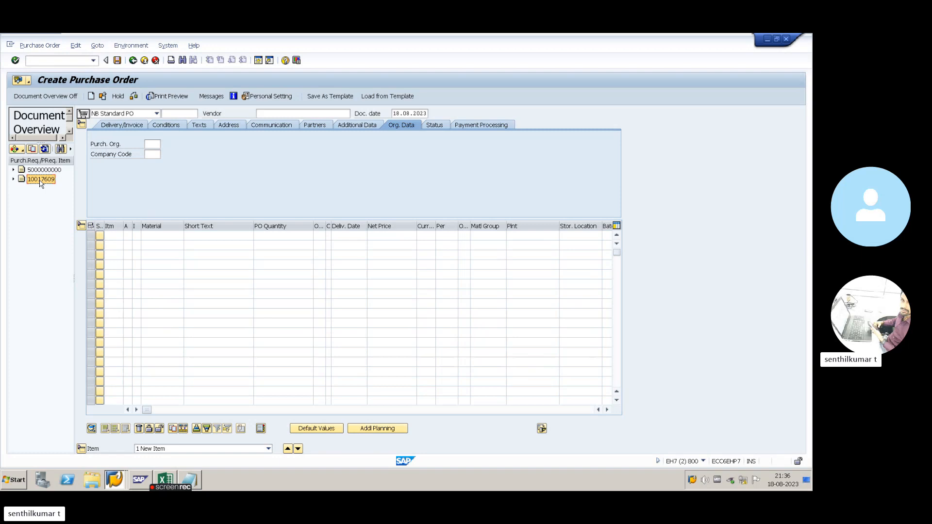
click(16, 149)
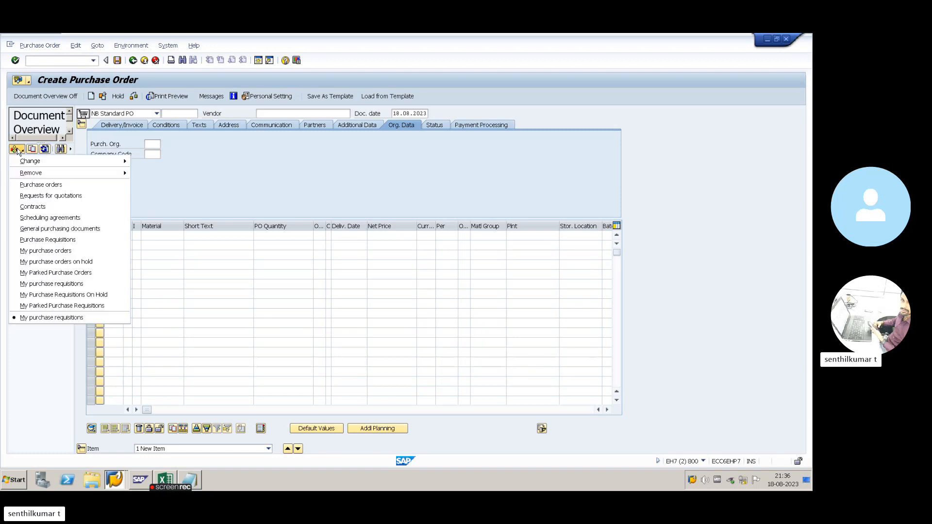
click(54, 239)
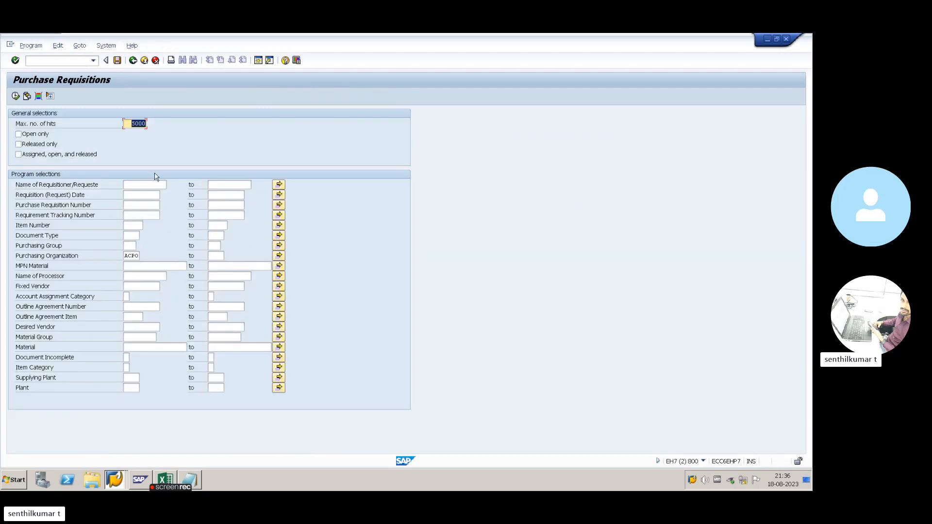
click(132, 61)
click(42, 179)
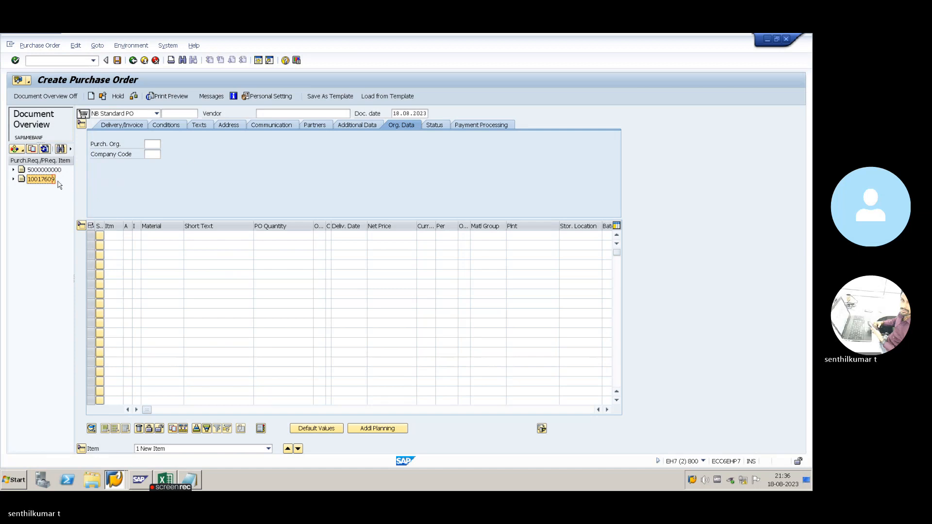
- Leave the Create Purchase Order screen for SAP Easy Access
click(148, 155)
click(159, 144)
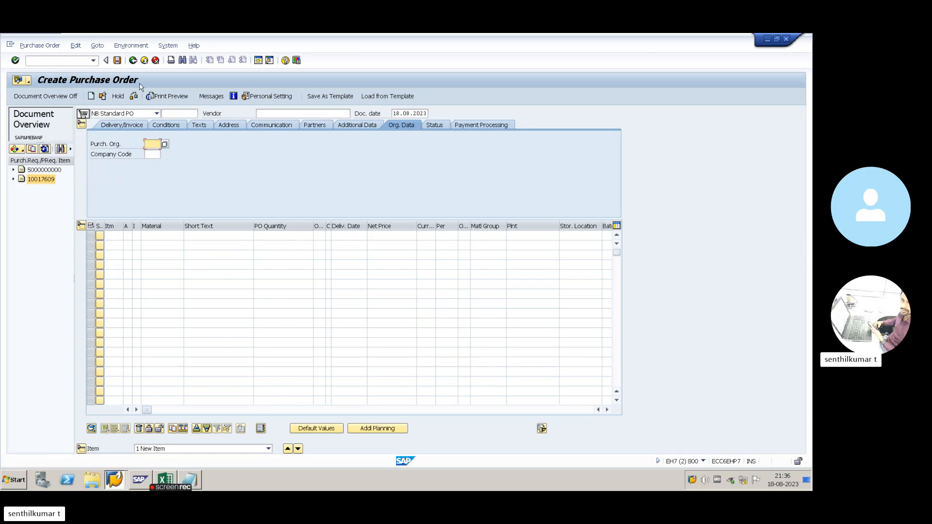
click(133, 62)
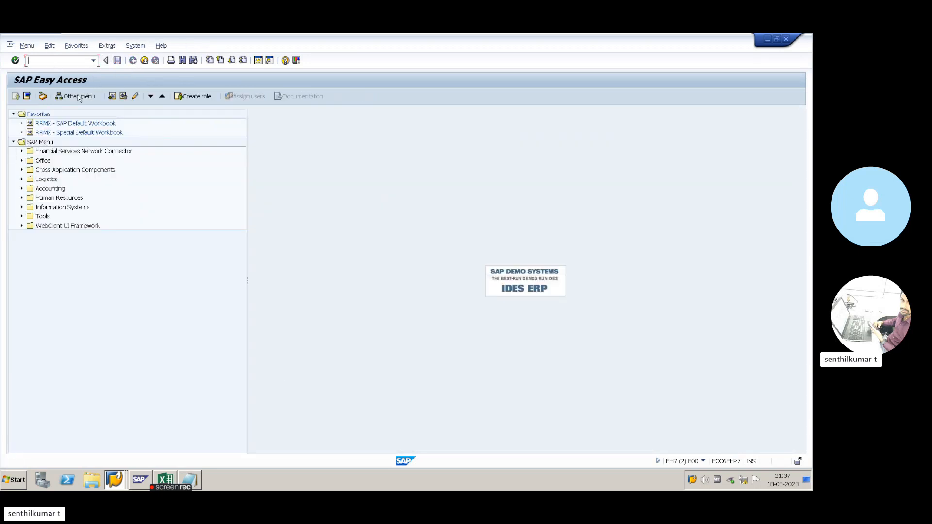
- Cancel closing the Notepad notes, move the window lower and minimize it
click(194, 481)
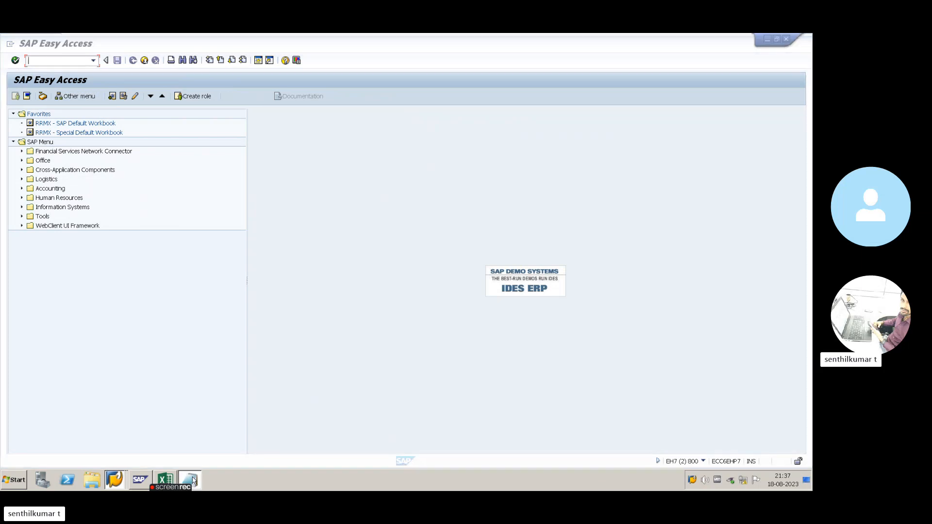
key(alt+F4)
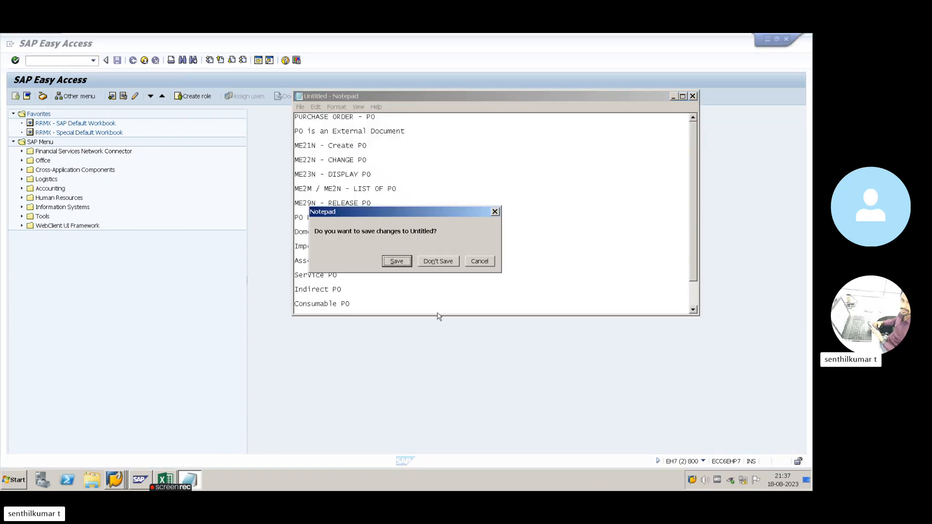
key(Escape)
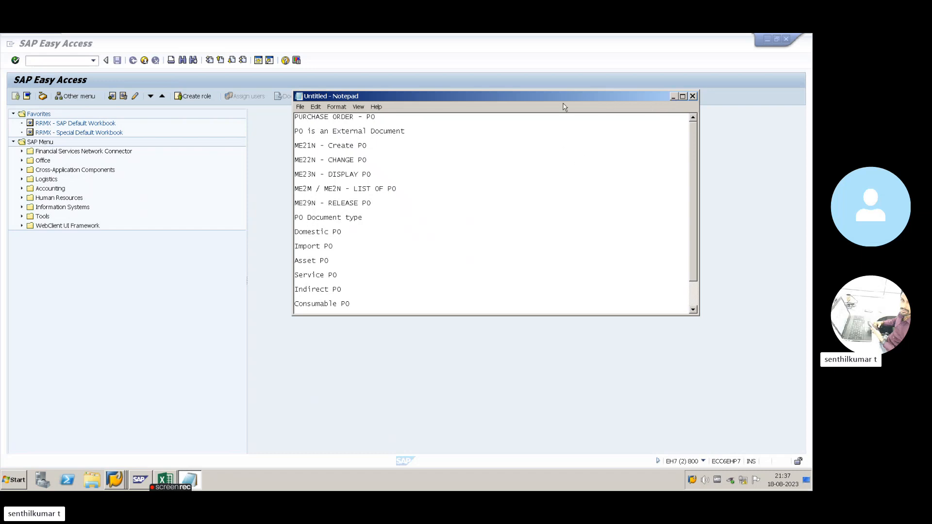
drag(563, 99, 545, 149)
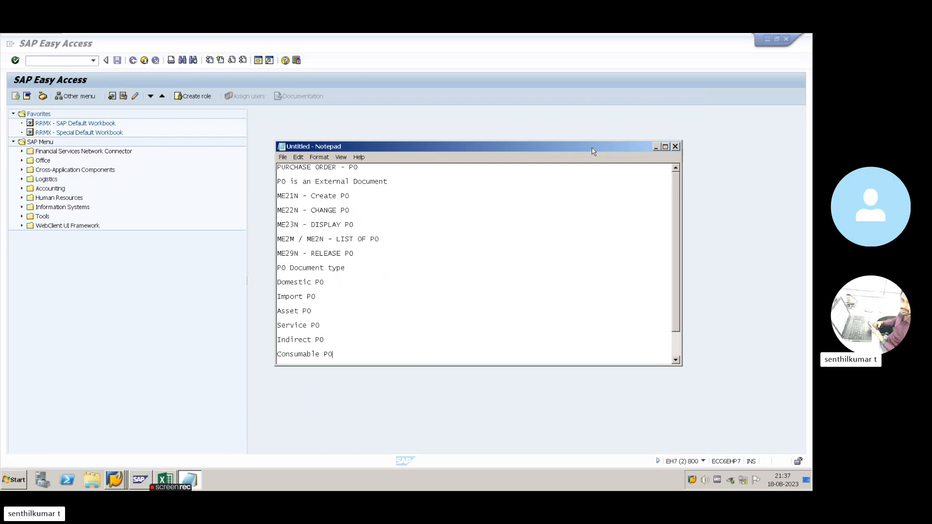
click(656, 147)
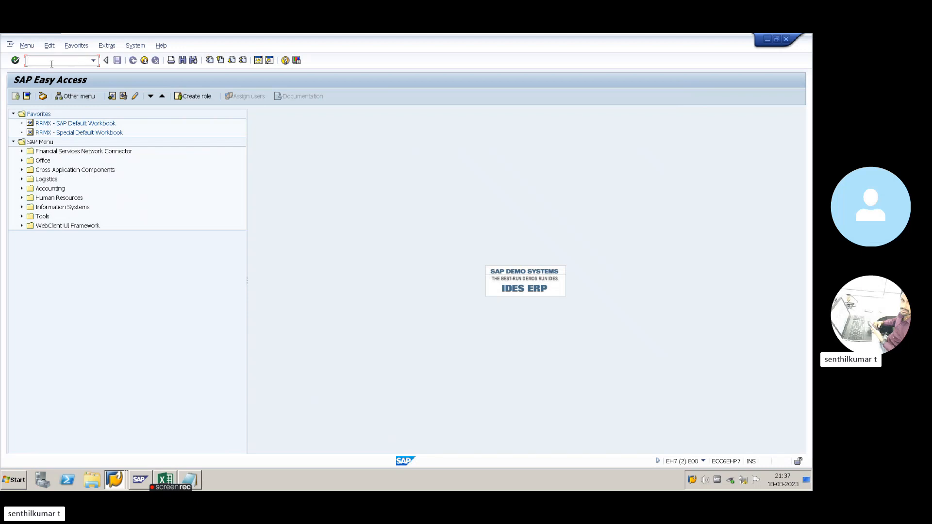
- Add the lines 'SAP Table' and 'T CODE IS - SE16N' below Consumable PO
key(alt+Tab)
key(alt+Tab)
key(alt+Tab)
key(alt+Tab)
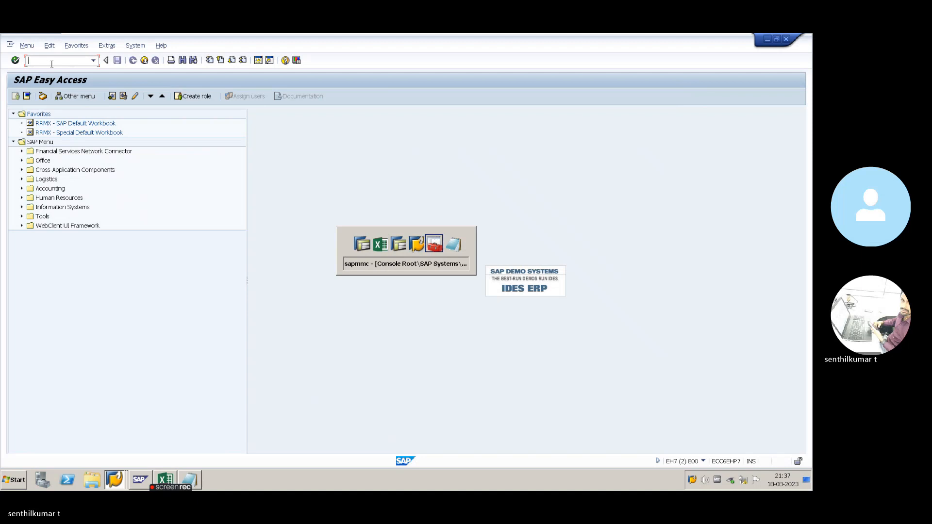
key(Return)
key(Return)
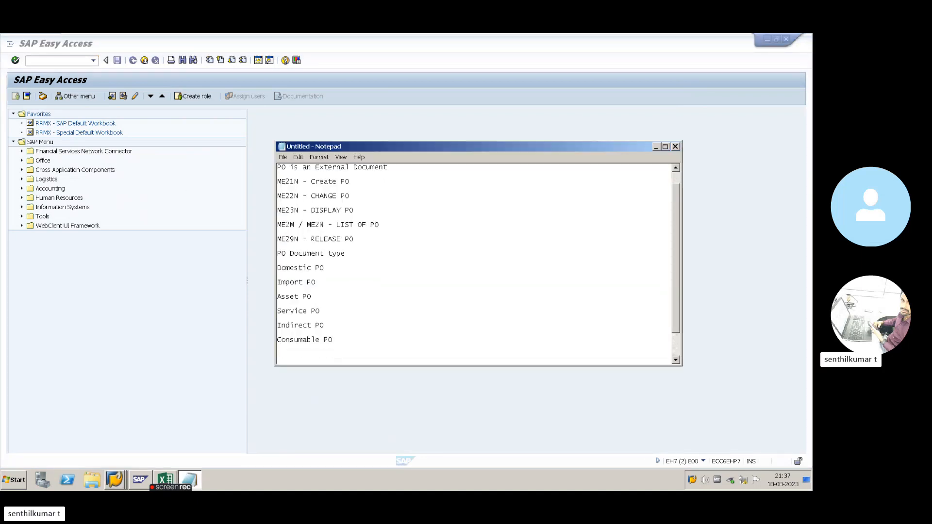
text(SAP Table)
key(Return)
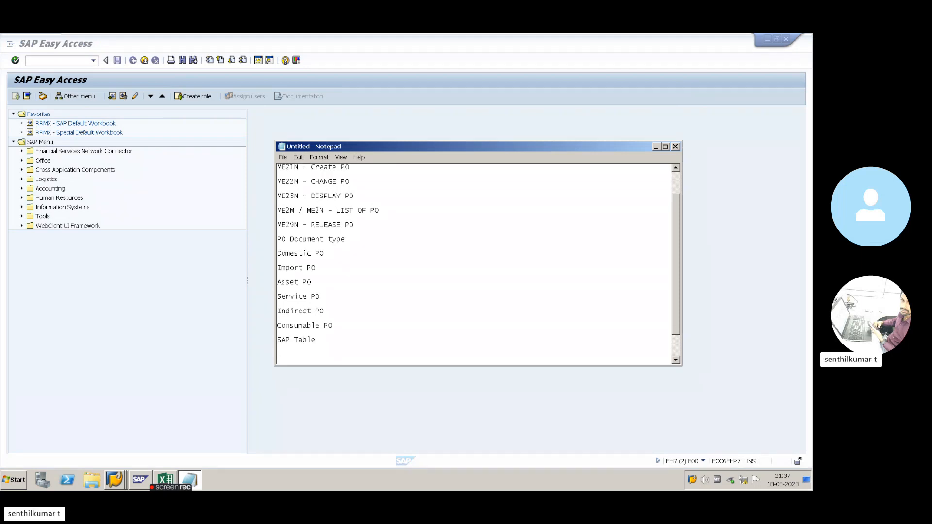
text(T CODER)
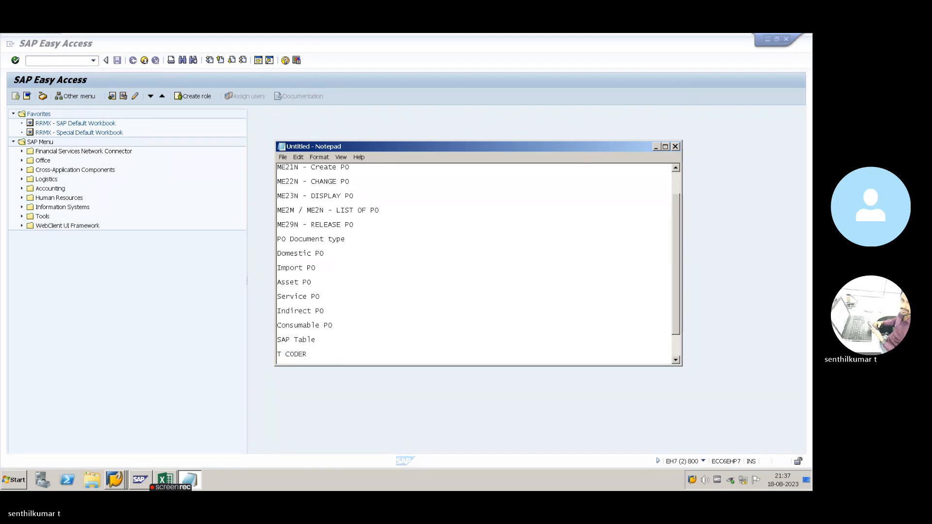
key(BackSpace)
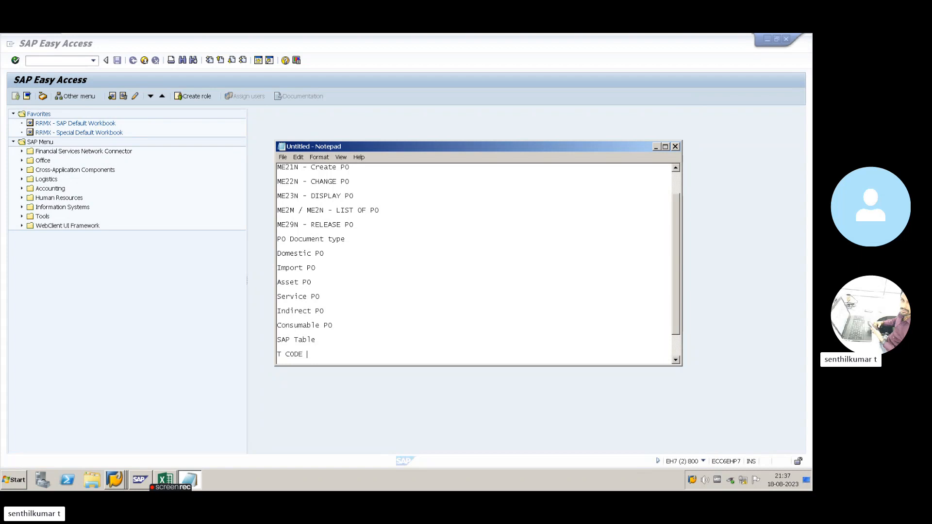
text(IS  - SE16N)
double_click(345, 355)
click(355, 356)
- Run SE16N and load table EKPO (Purchasing Document Item)
click(58, 81)
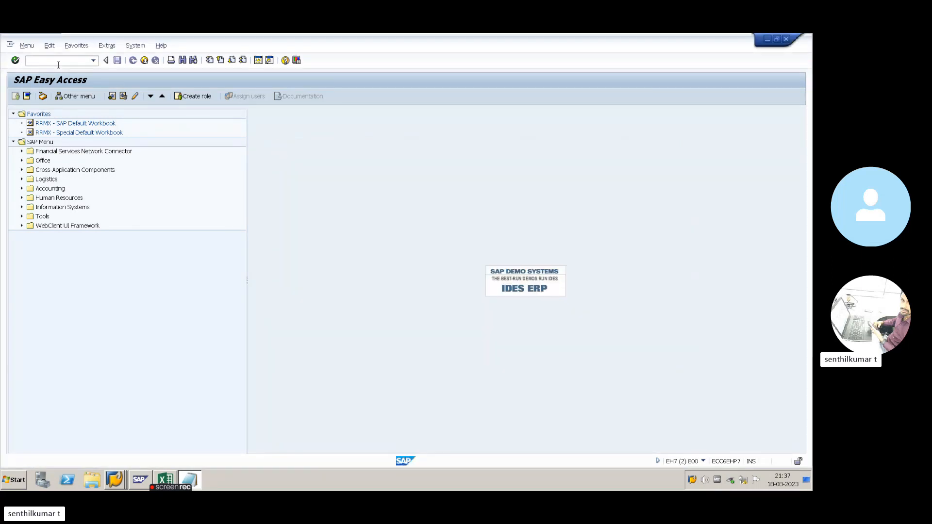
text(SE16N)
key(Return)
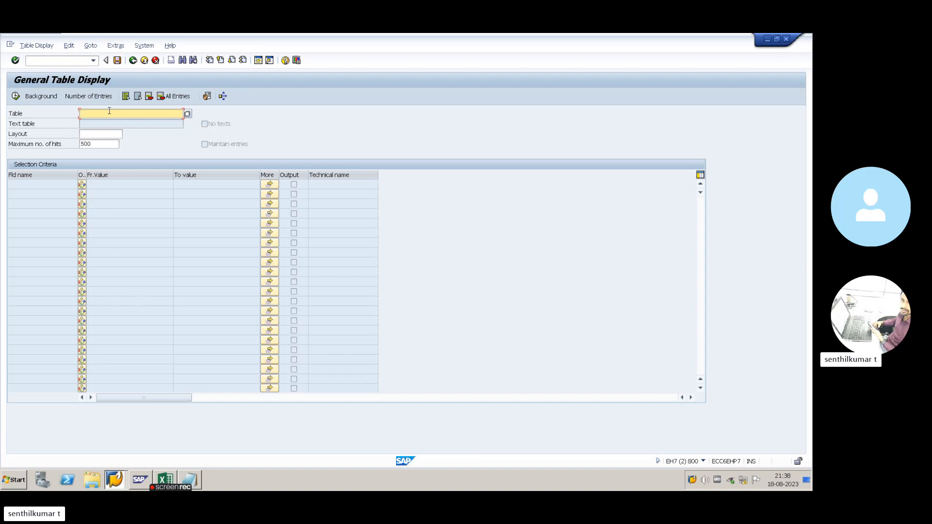
text(EKPO)
key(Return)
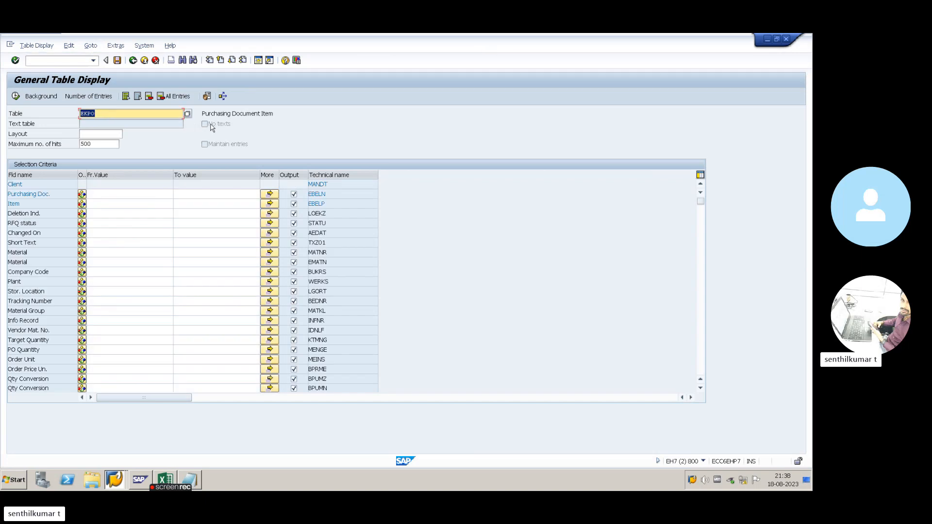
mouse_move(204, 113)
mouse_down()
mouse_move(272, 116)
mouse_move(202, 115)
mouse_up()
click(274, 115)
click(217, 113)
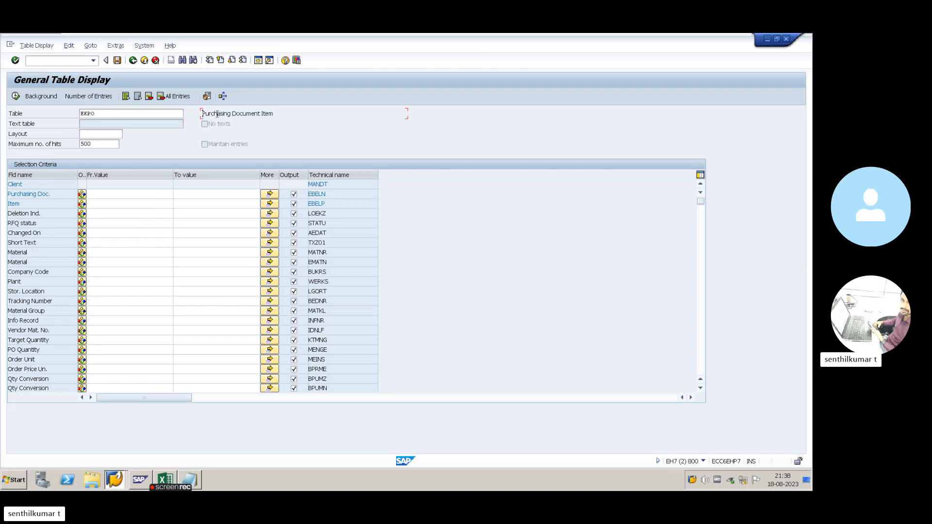
key(alt+Tab)
key(alt+Tab)
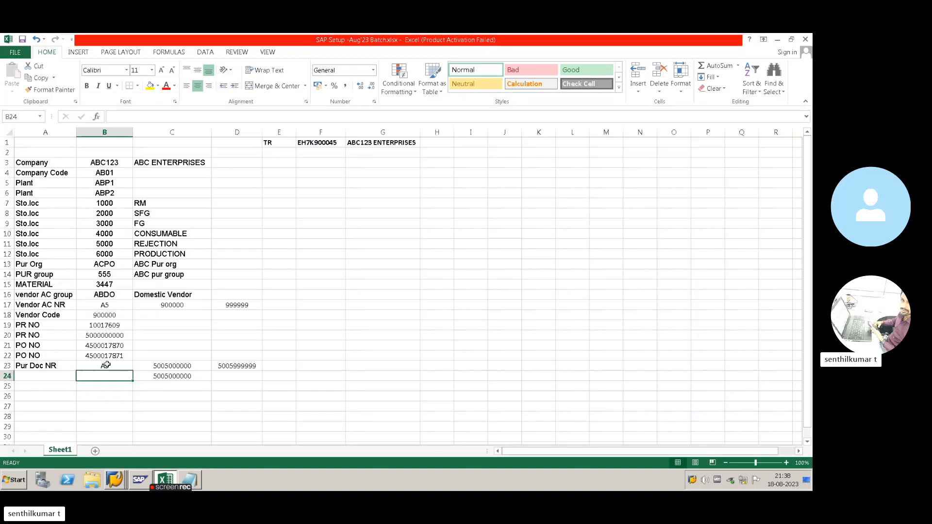
click(111, 353)
key(ctrl+c)
key(alt+Tab)
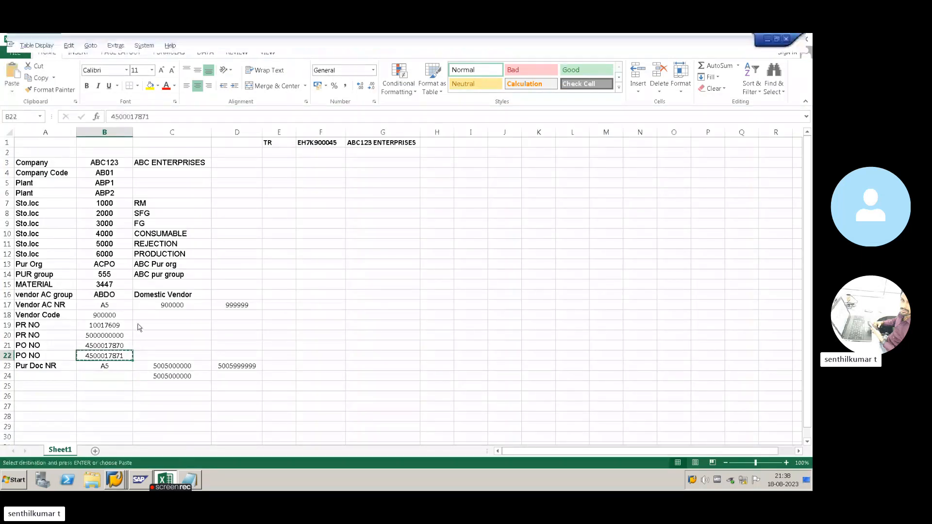
click(91, 194)
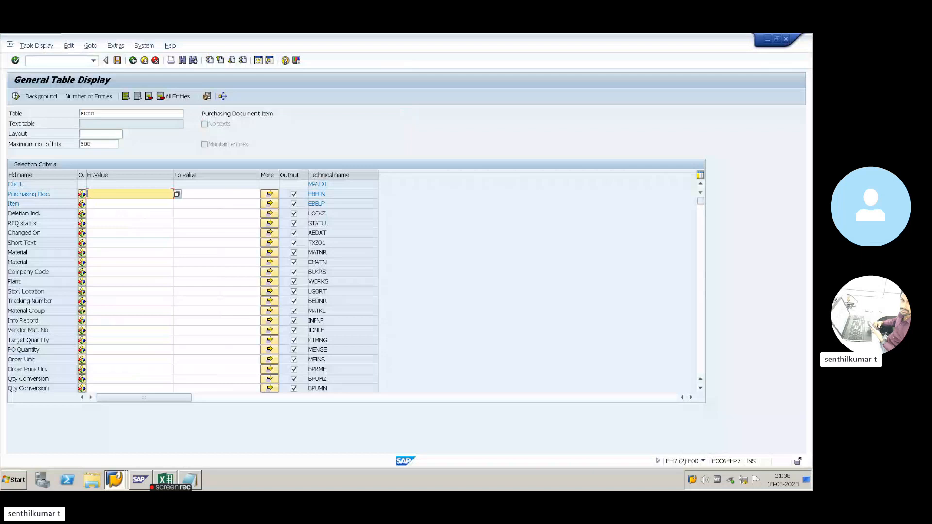
click(57, 195)
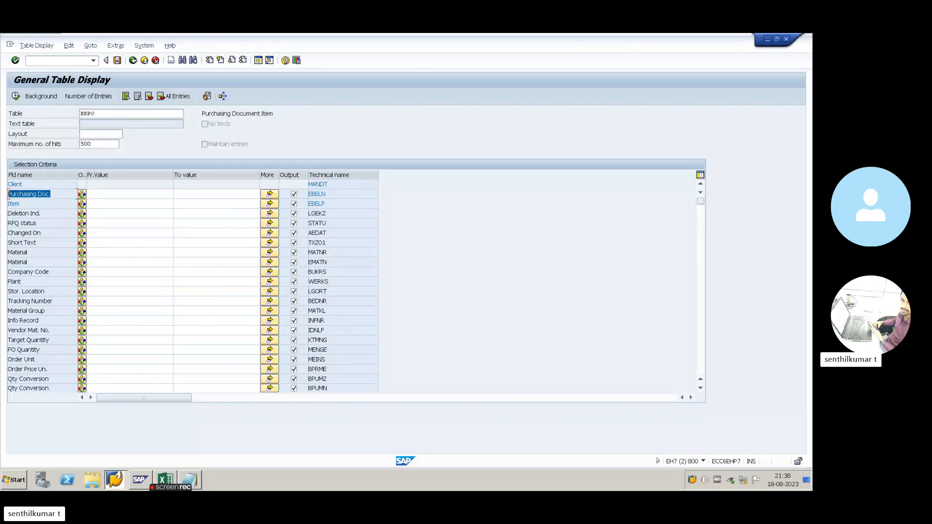
click(98, 195)
key(ctrl+v)
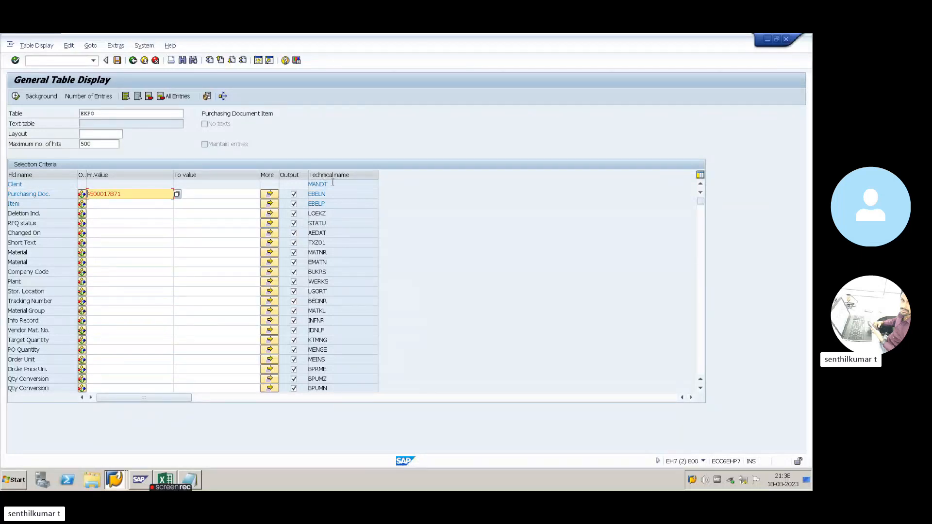
- Execute the EKPO query, returning item 10, material 3447, net value 400.00
drag(329, 194, 305, 192)
click(327, 197)
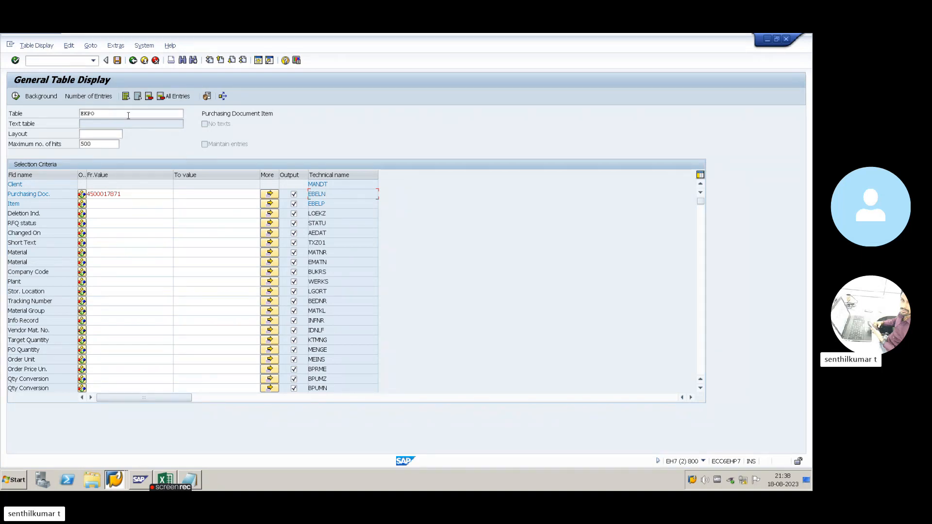
drag(114, 112, 78, 114)
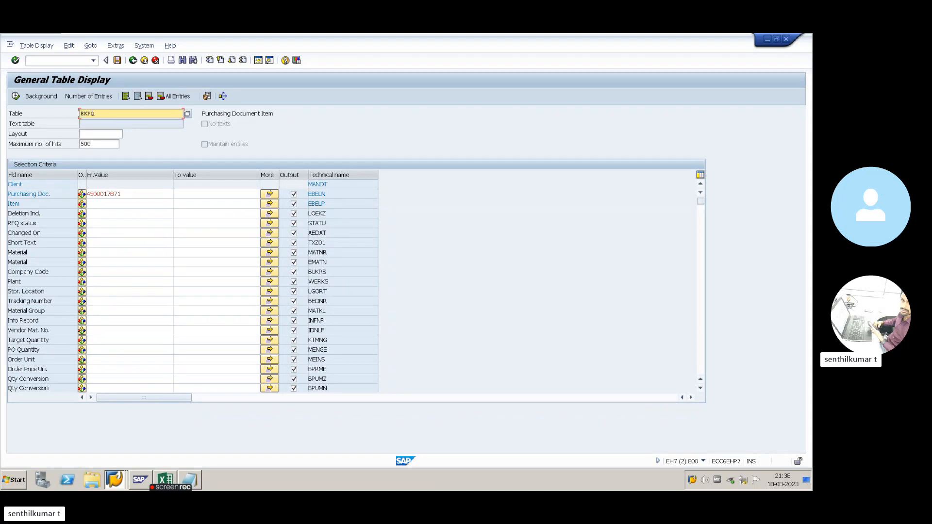
drag(330, 194, 308, 194)
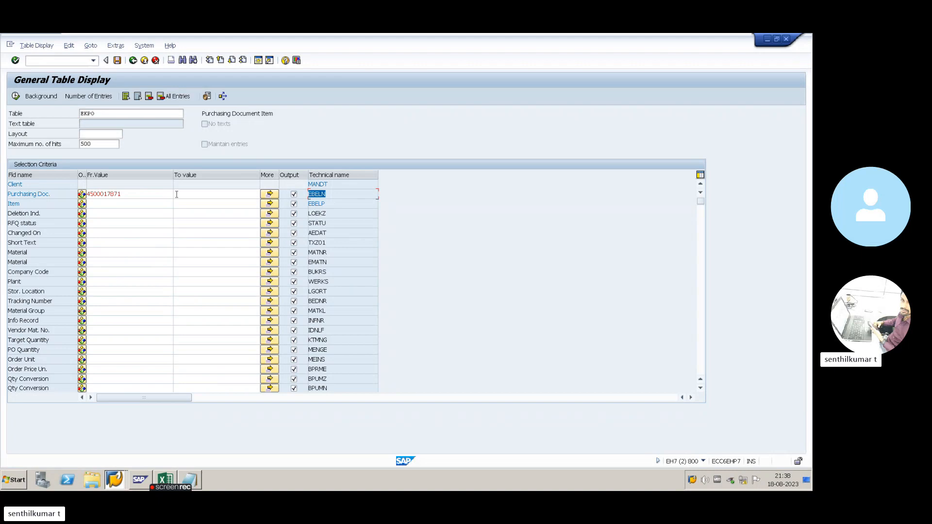
drag(129, 194, 6, 194)
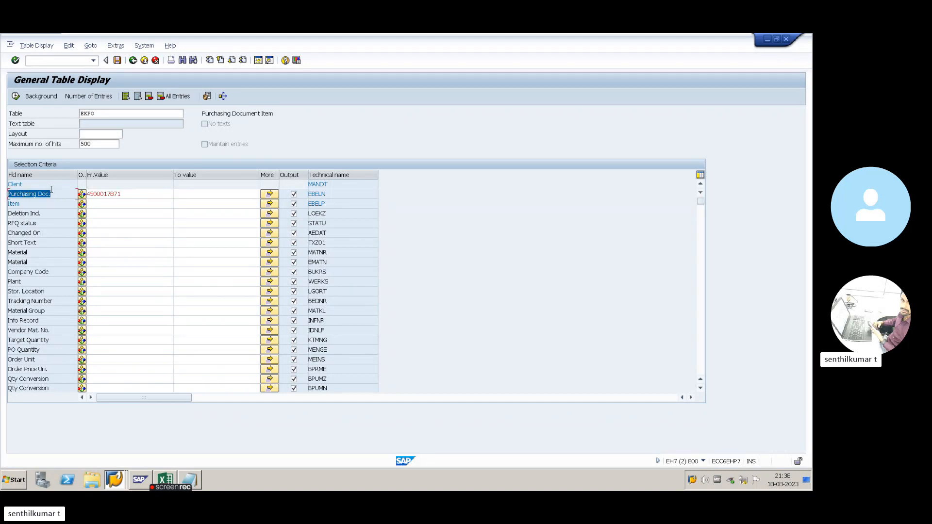
drag(335, 194, 301, 195)
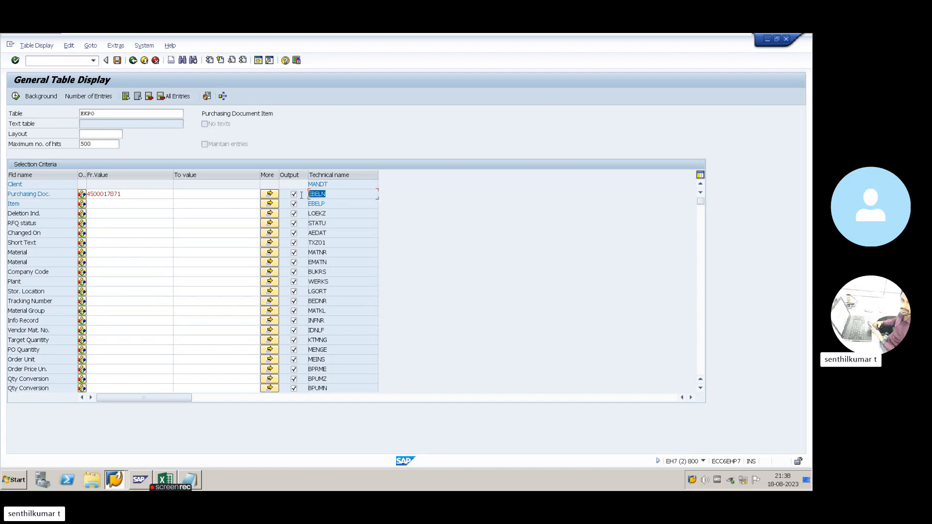
click(337, 198)
drag(107, 113, 69, 114)
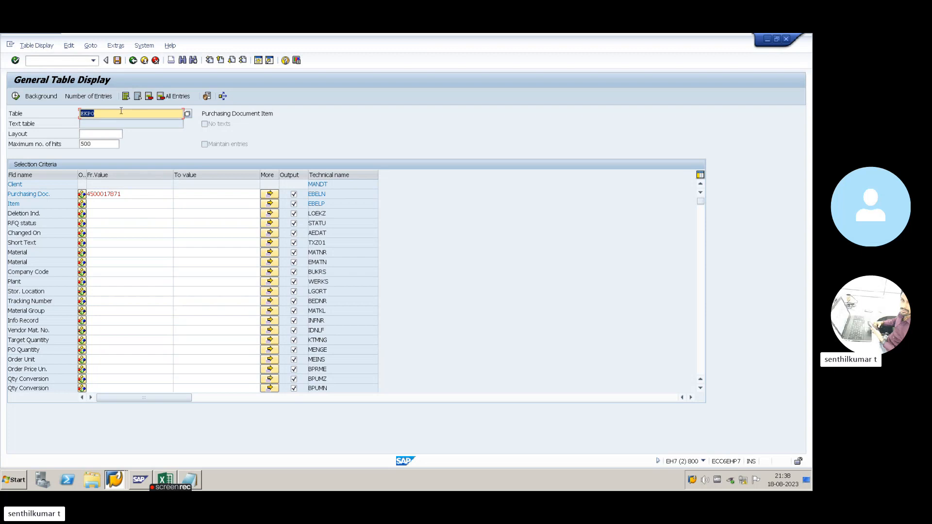
click(126, 194)
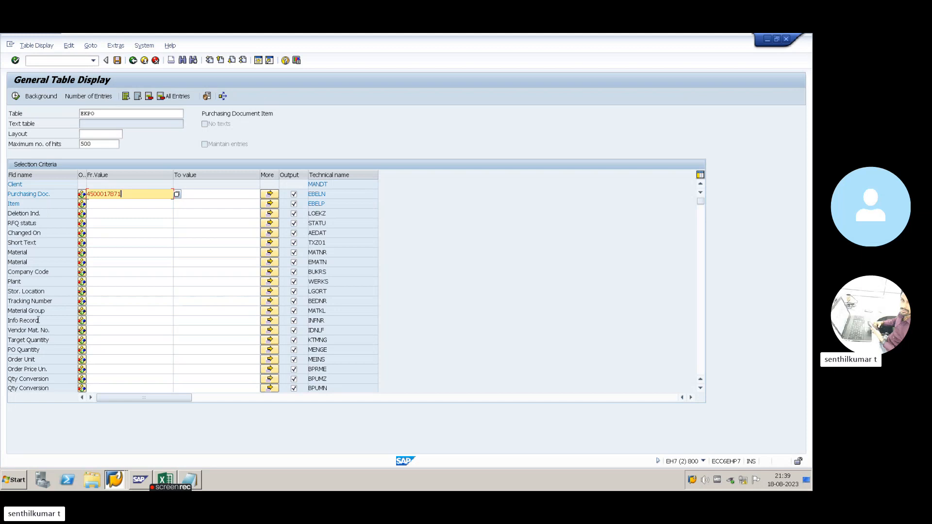
click(16, 98)
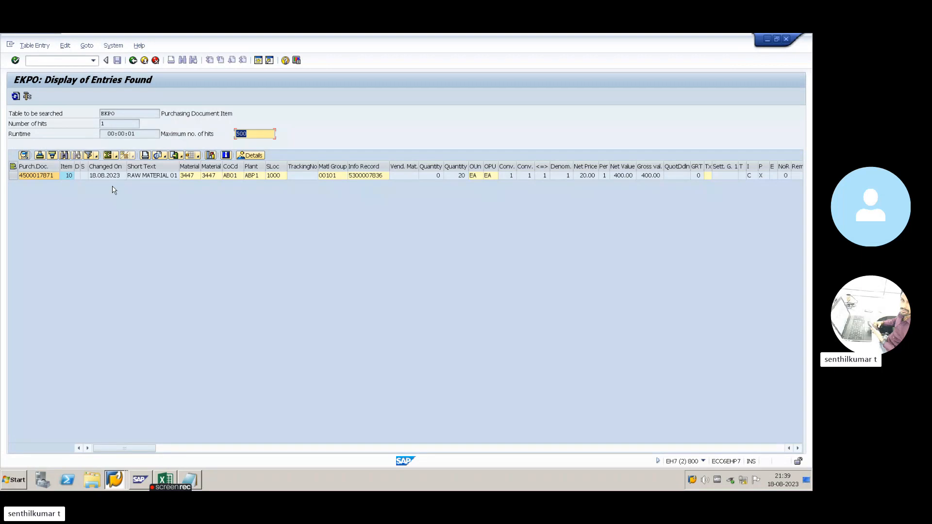
key(alt+Tab)
key(alt+Tab)
key(alt+Tab)
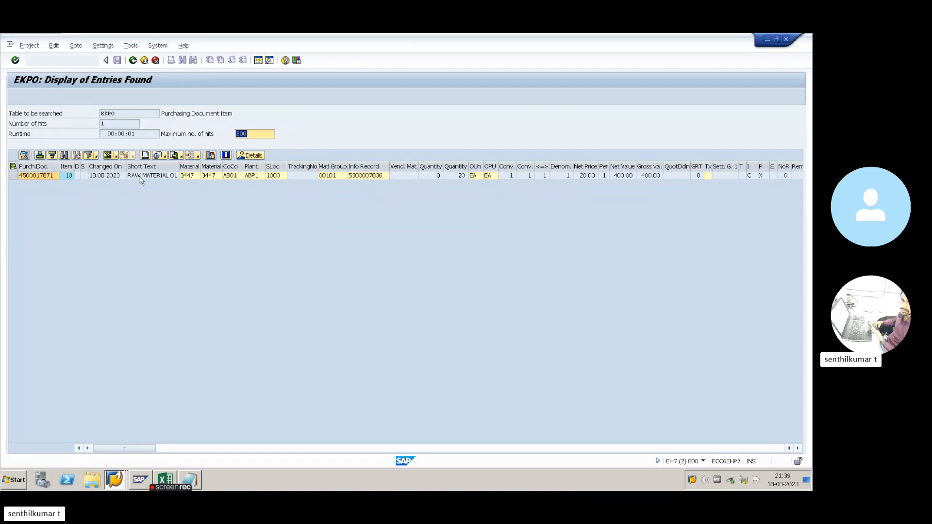
key(alt+Tab)
key(alt+Tab)
text(ME)
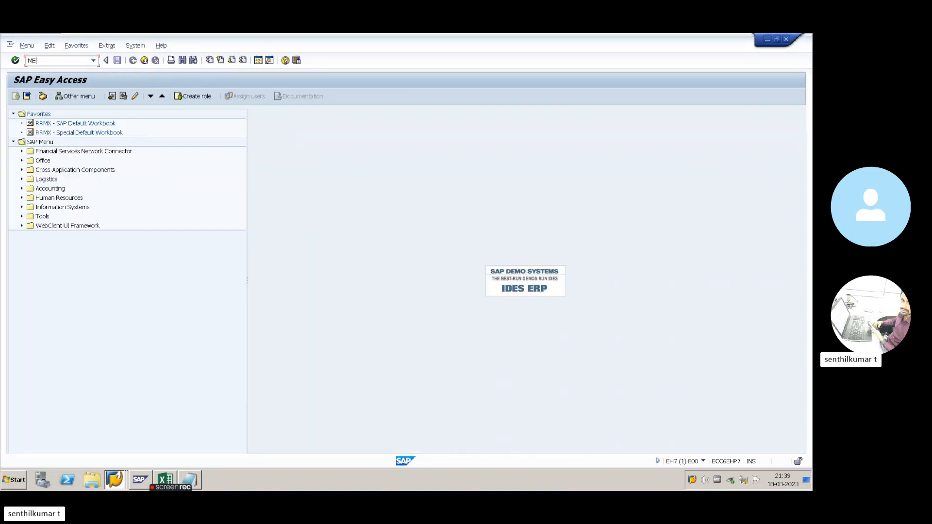
text(23N)
key(Return)
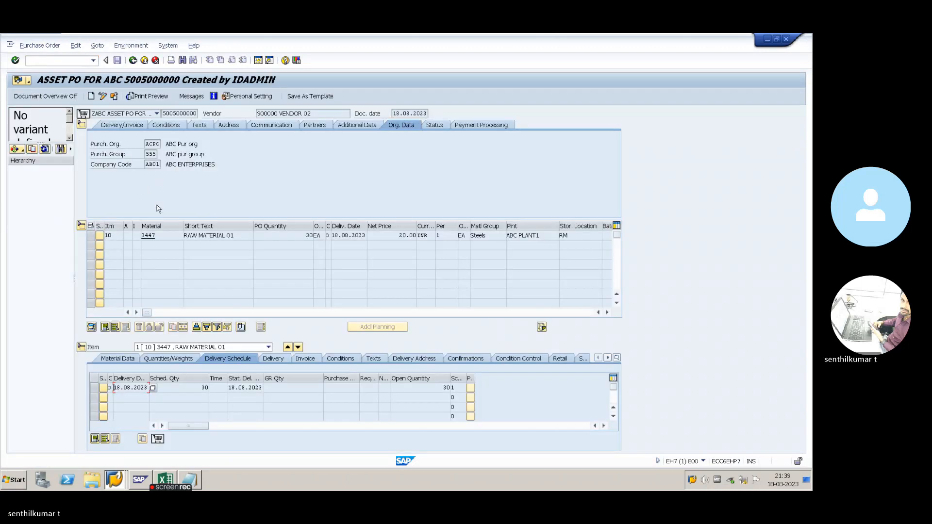
click(81, 225)
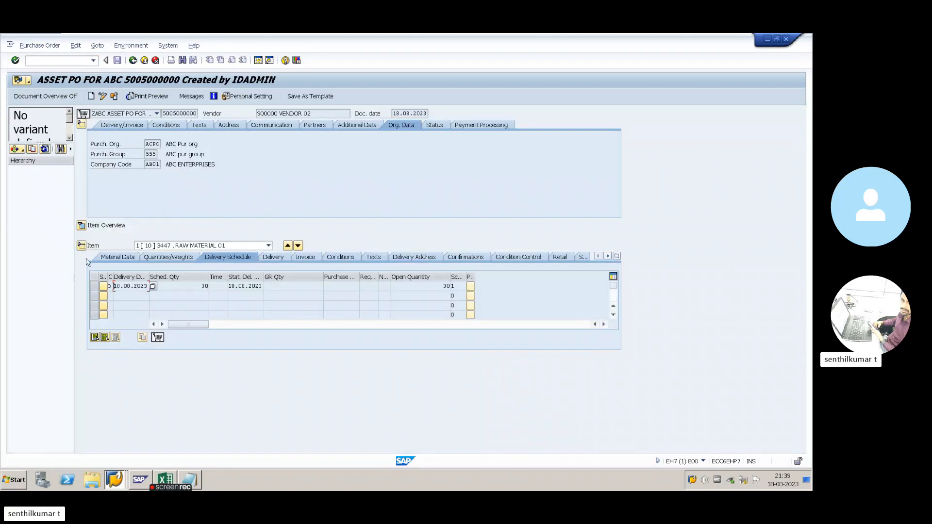
click(81, 245)
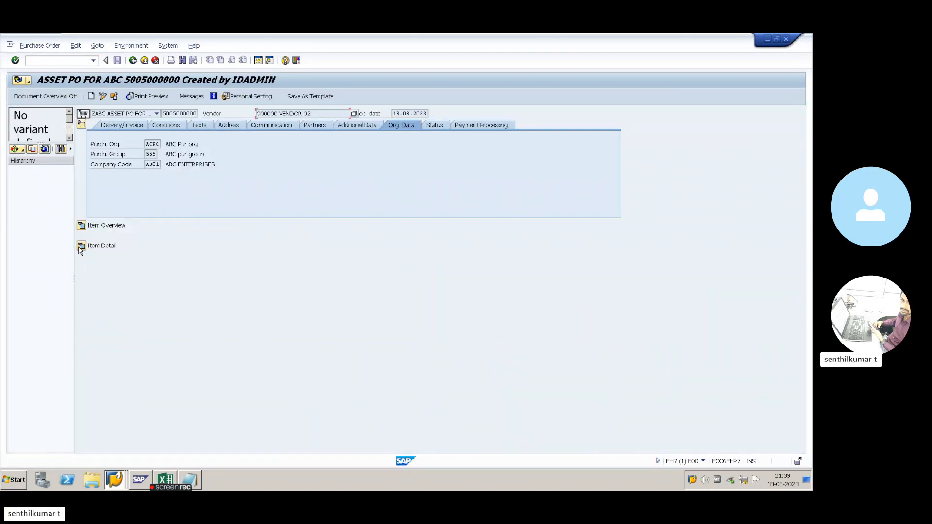
click(81, 124)
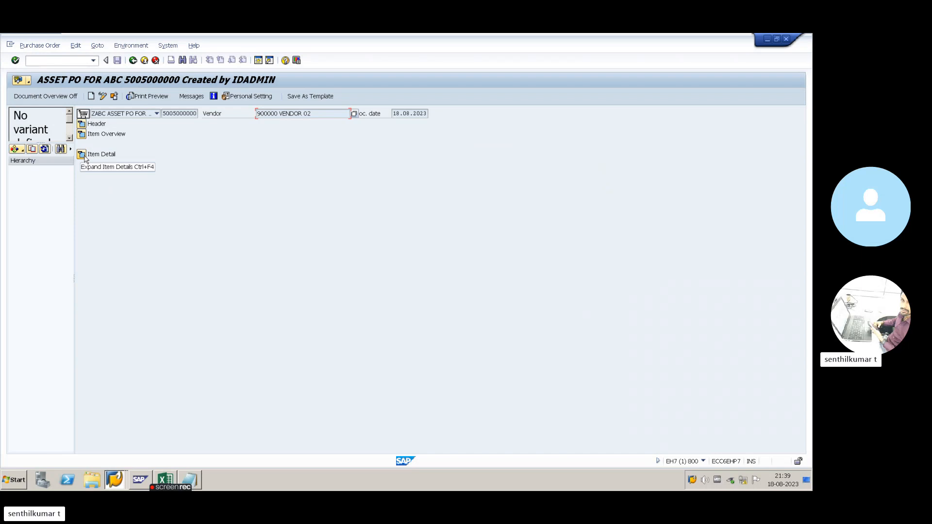
- Compare against the EKPO results, then re-expand the PO's item detail and item overview sections
key(alt+Tab)
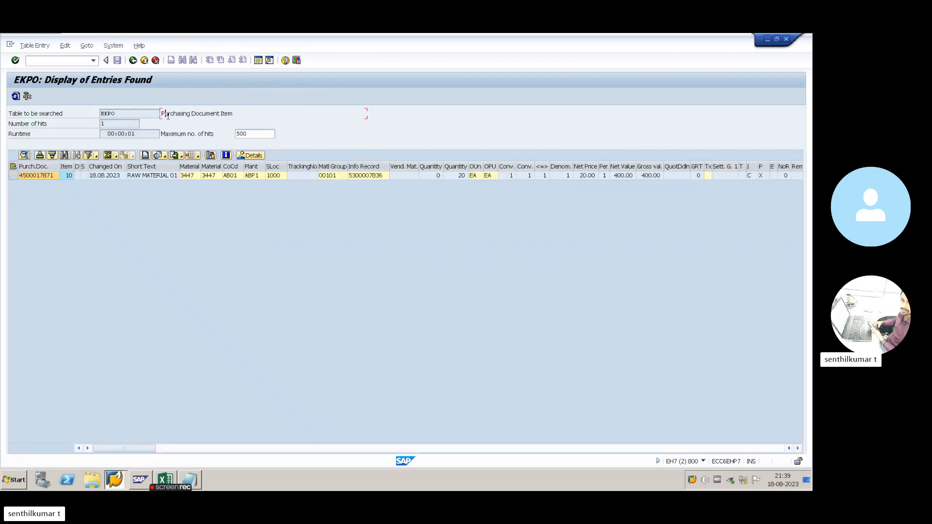
drag(168, 116, 229, 116)
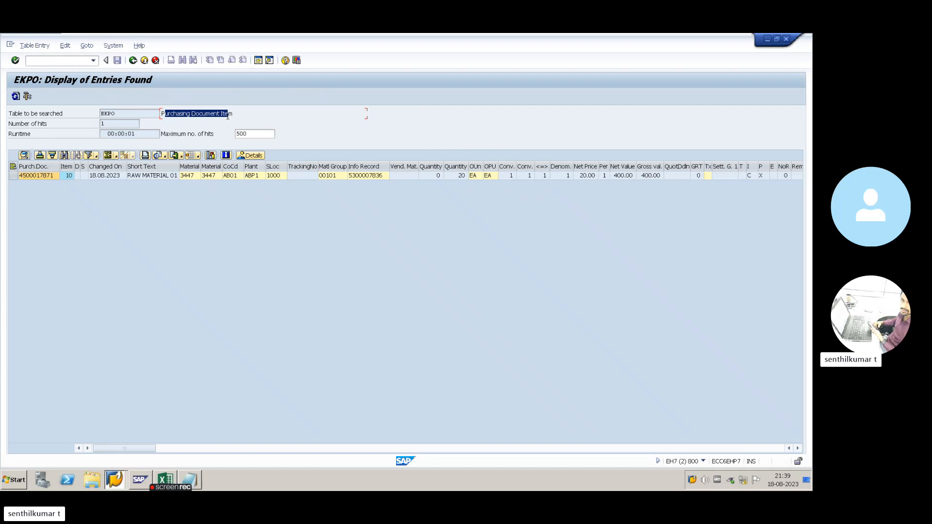
click(231, 117)
key(alt+Tab)
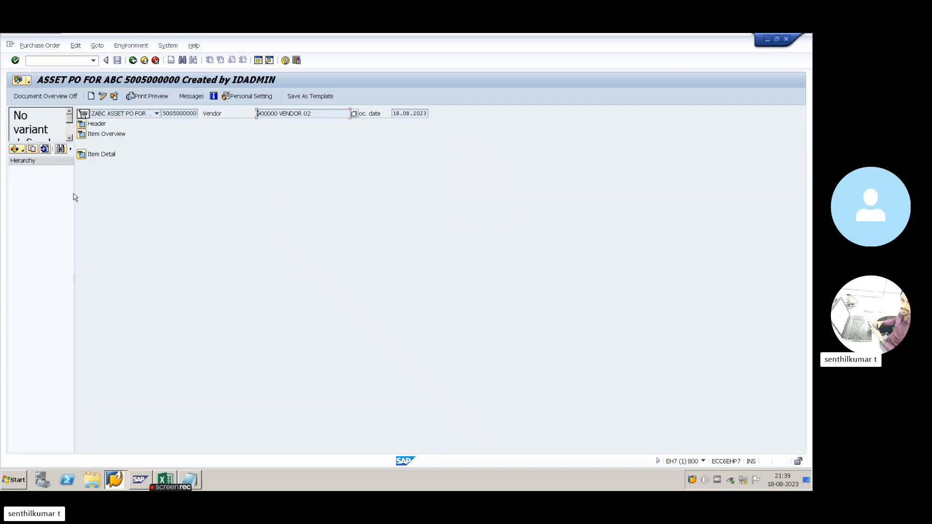
click(82, 155)
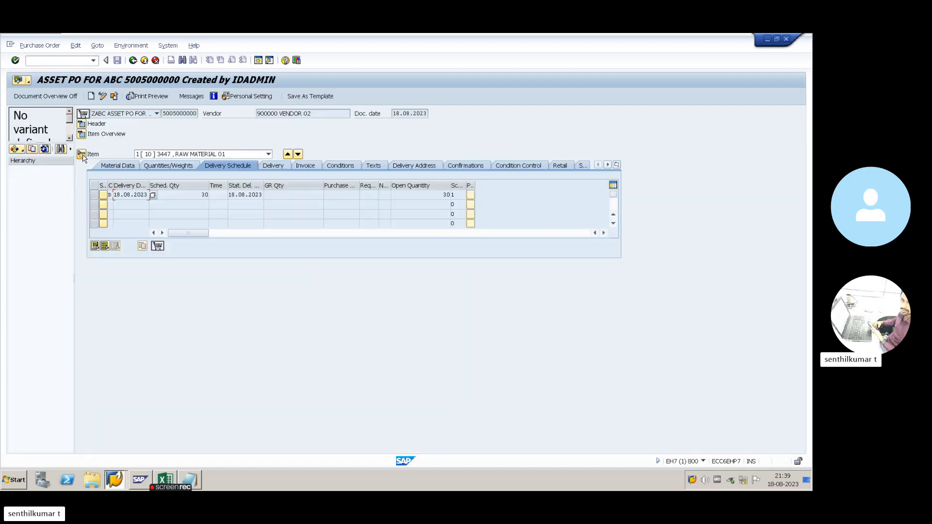
click(82, 134)
key(alt+Tab)
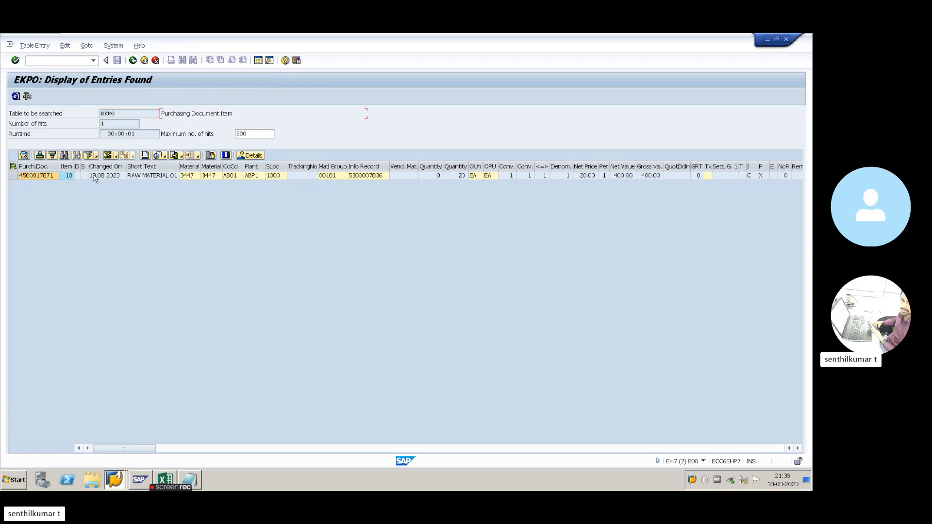
drag(129, 113, 98, 113)
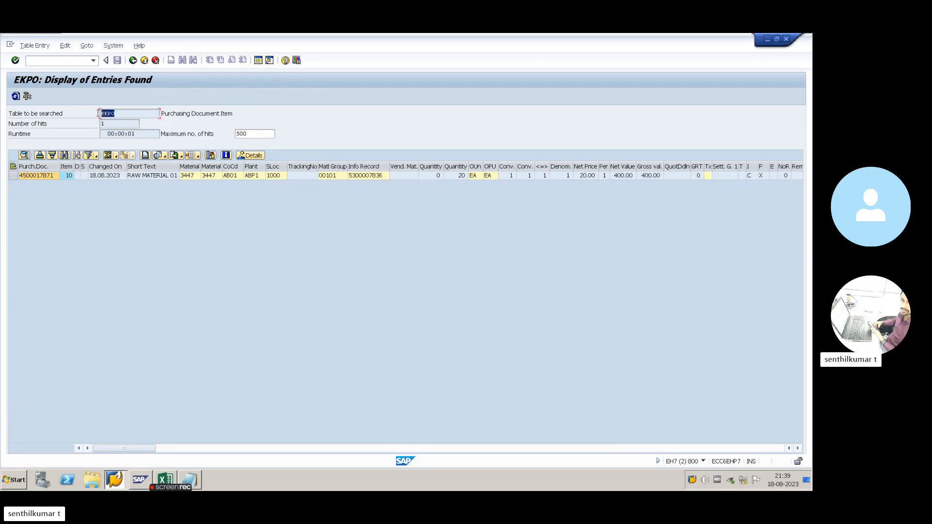
click(123, 114)
click(54, 177)
key(alt+Tab)
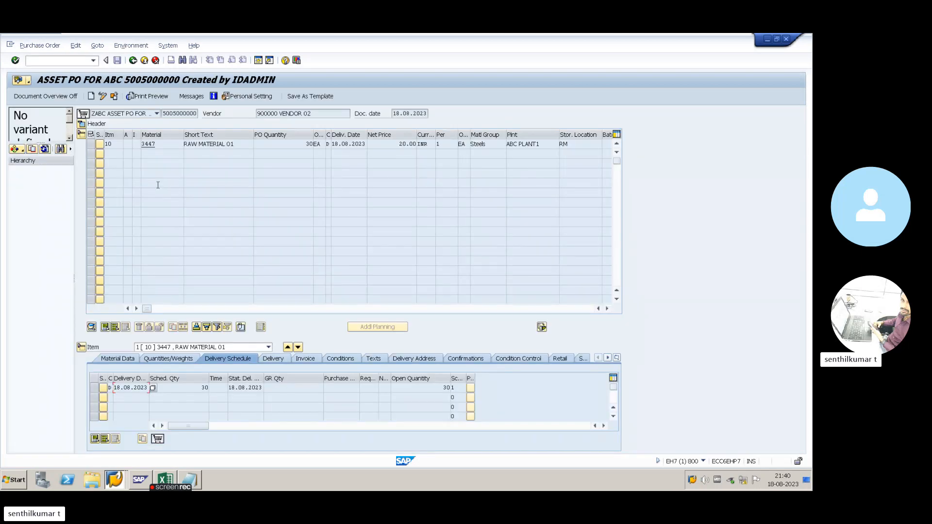
key(alt+Tab)
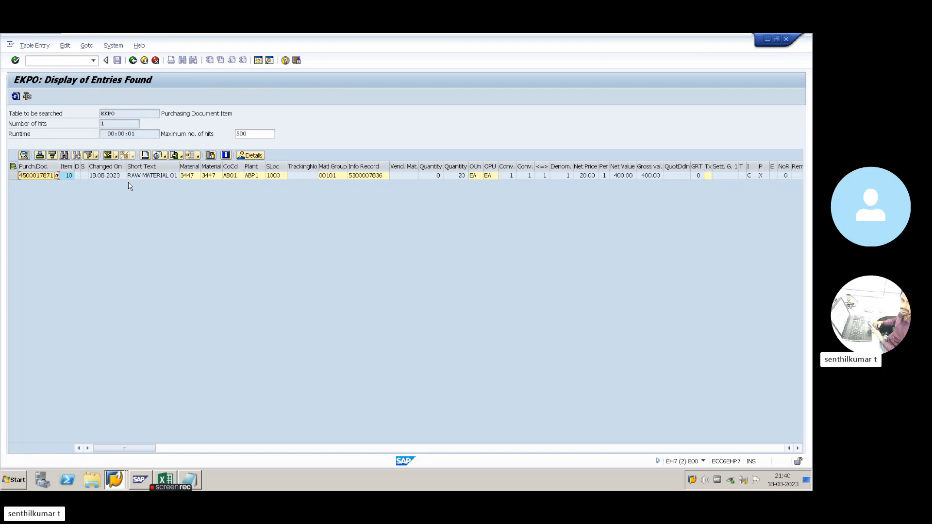
key(alt+Tab)
click(133, 60)
key(alt+Tab)
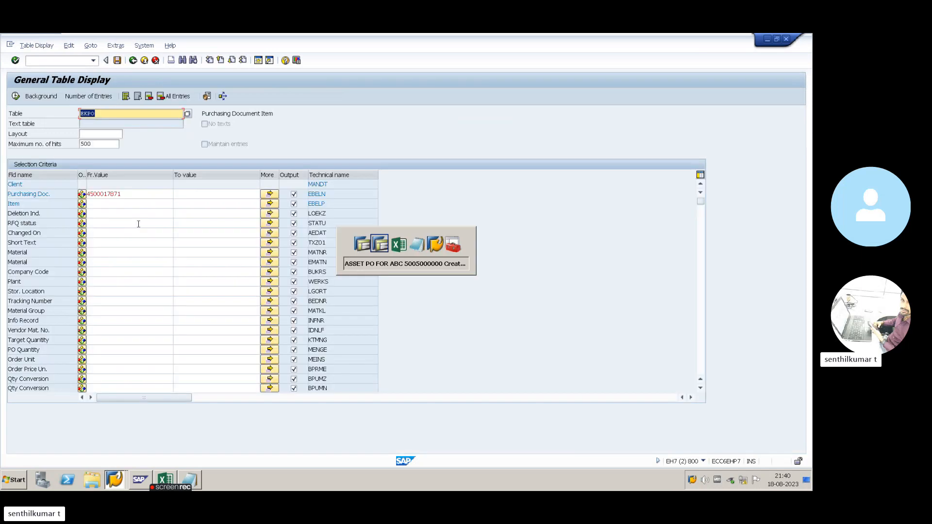
key(alt+Tab)
click(114, 345)
key(ctrl+c)
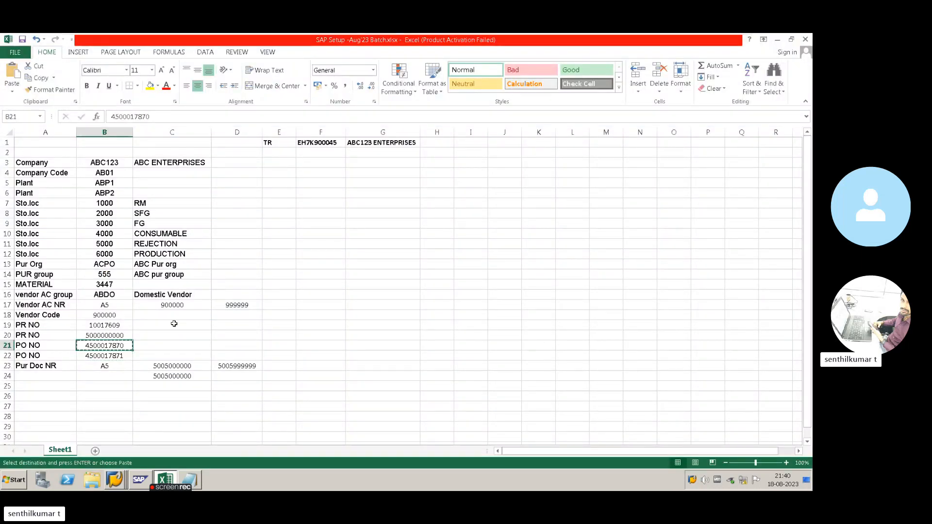
key(alt+Tab)
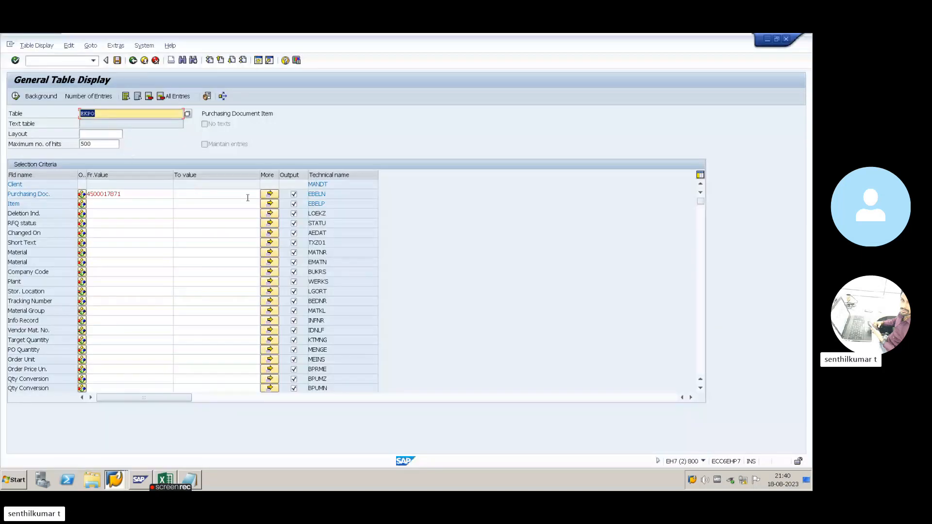
click(270, 195)
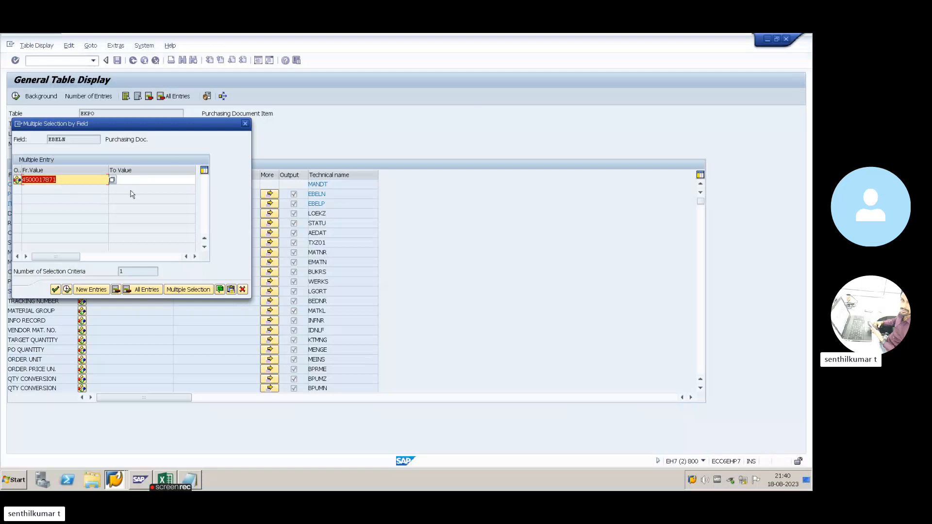
click(245, 123)
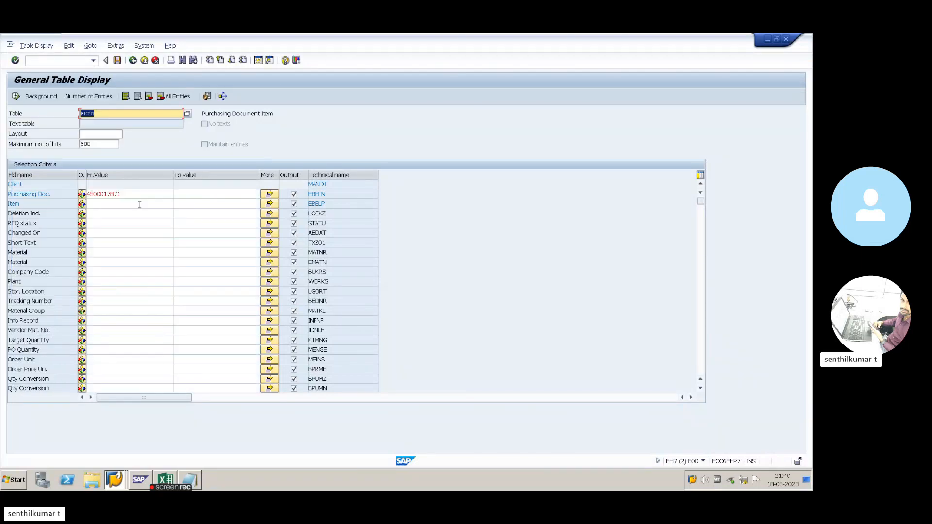
double_click(111, 194)
key(BackSpace)
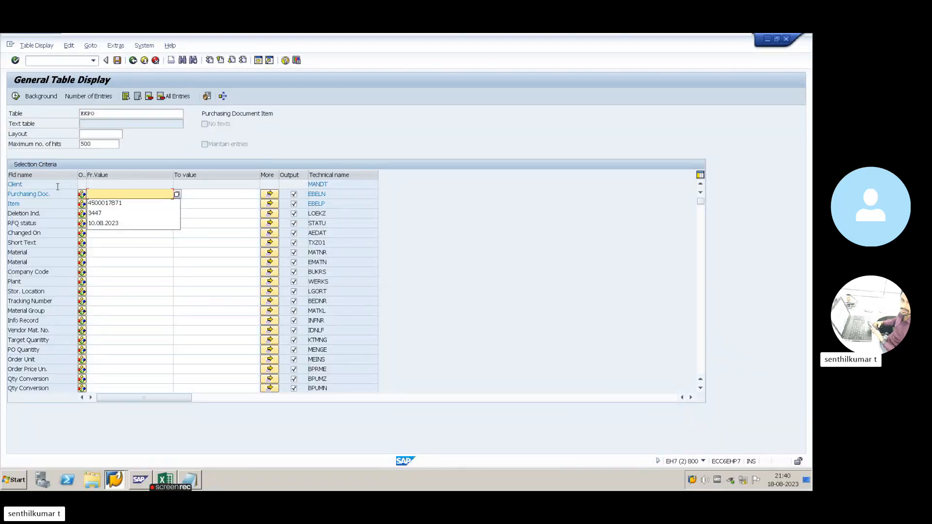
click(241, 193)
click(270, 194)
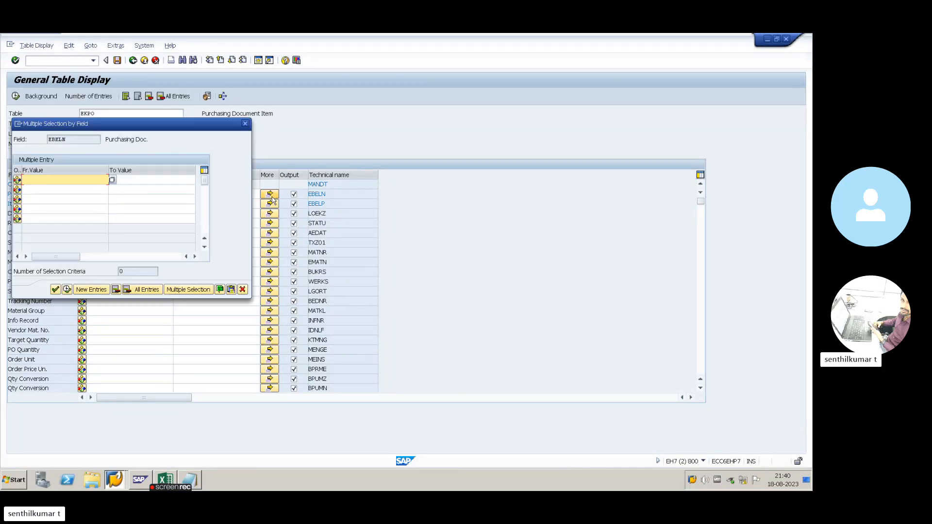
key(ctrl+v)
key(alt+Tab)
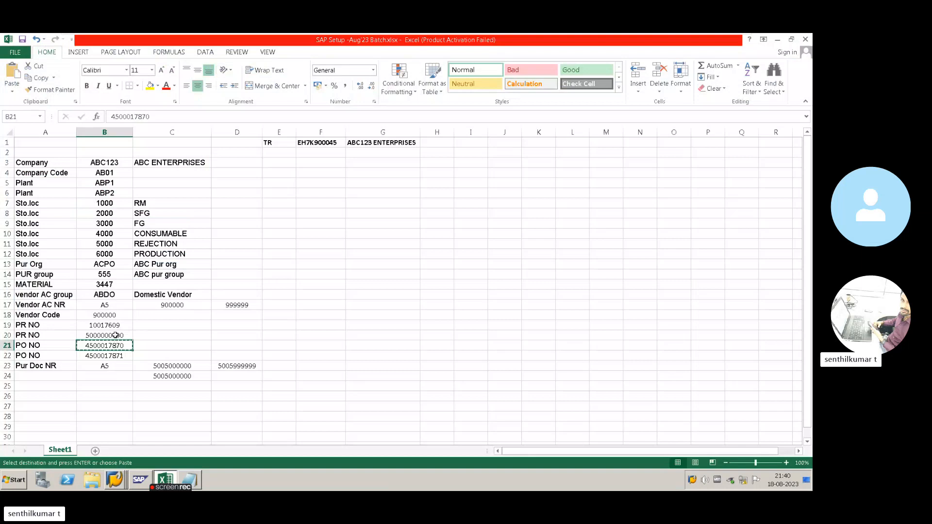
click(113, 354)
key(ctrl+c)
key(alt+Tab)
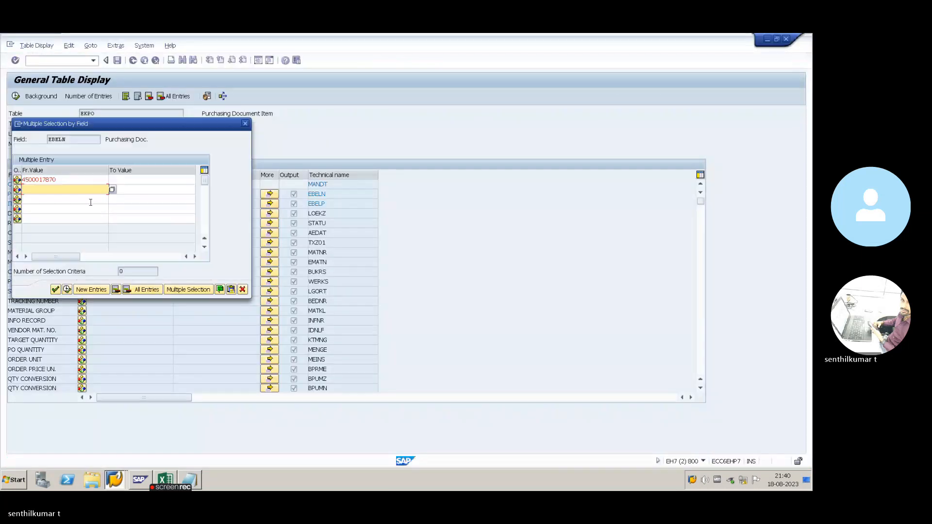
key(ctrl+v)
key(alt+Tab)
click(161, 374)
key(ctrl+c)
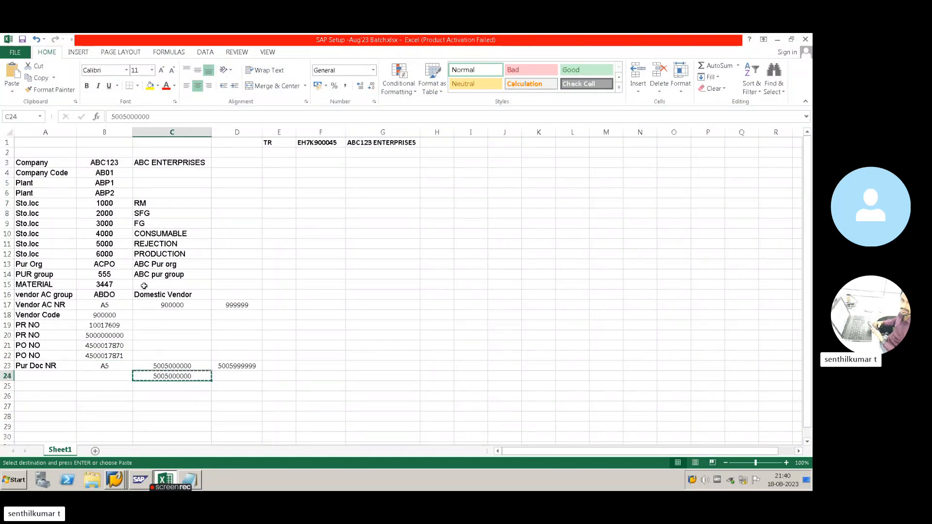
key(alt+Tab)
click(78, 200)
key(ctrl+v)
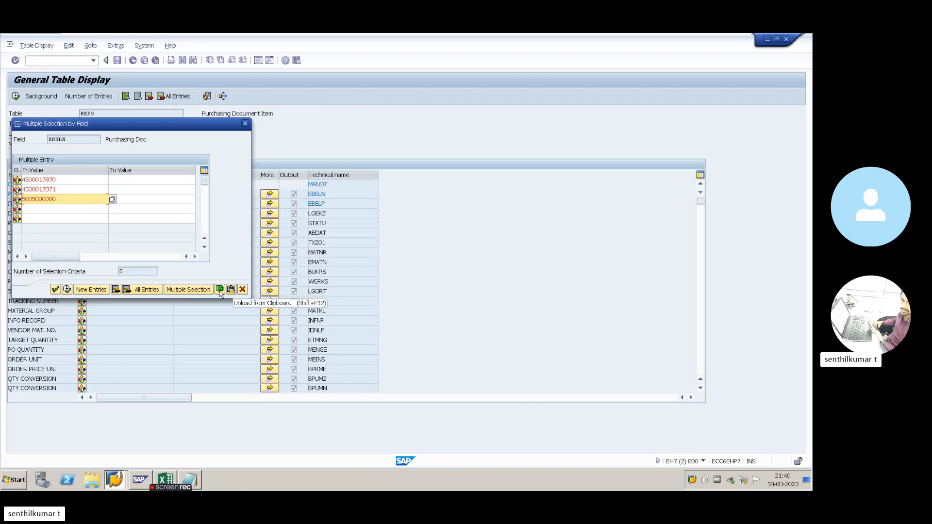
click(65, 290)
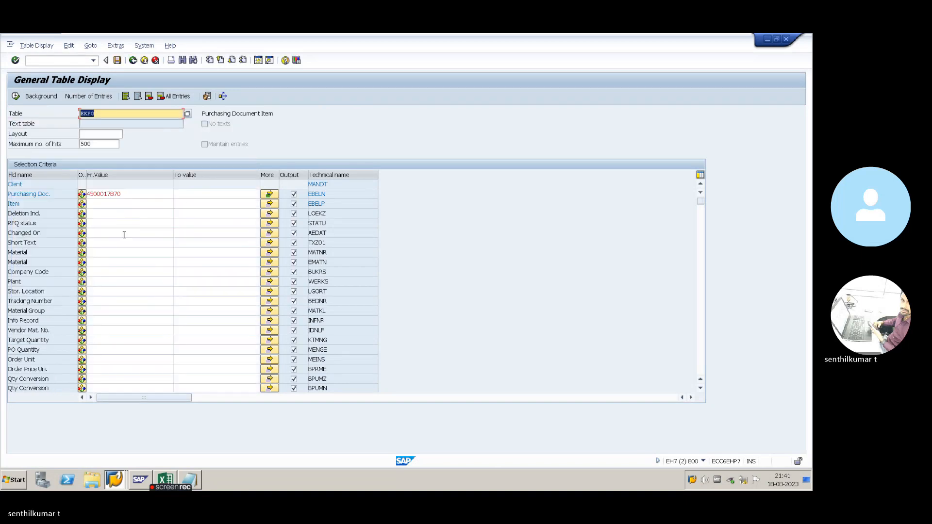
key(F8)
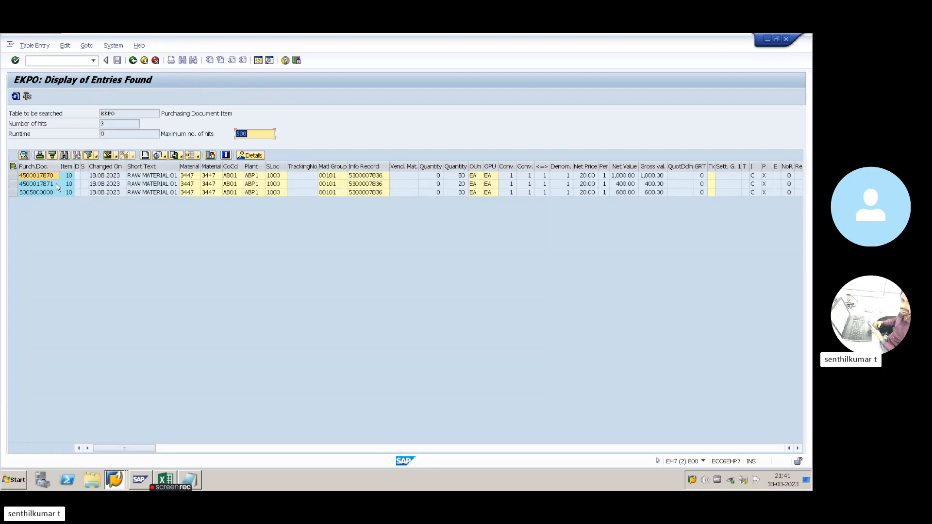
click(51, 177)
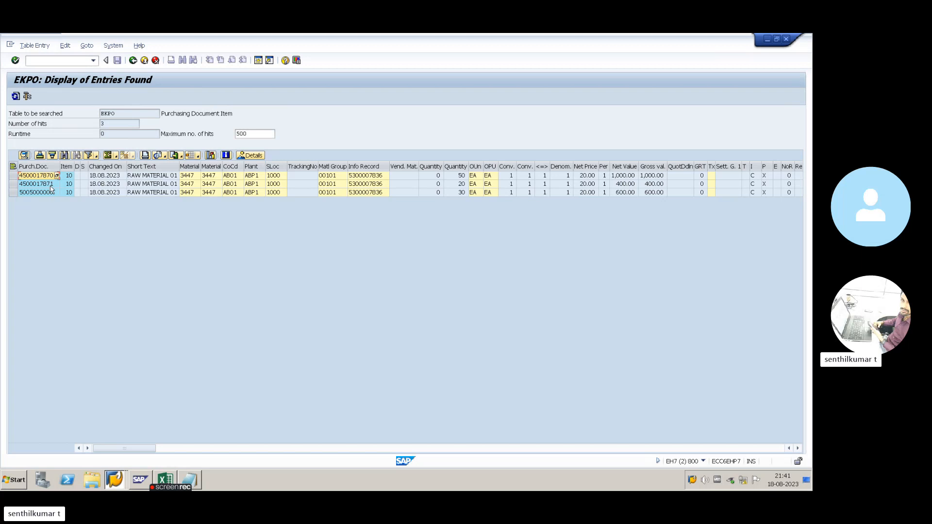
click(47, 185)
click(51, 193)
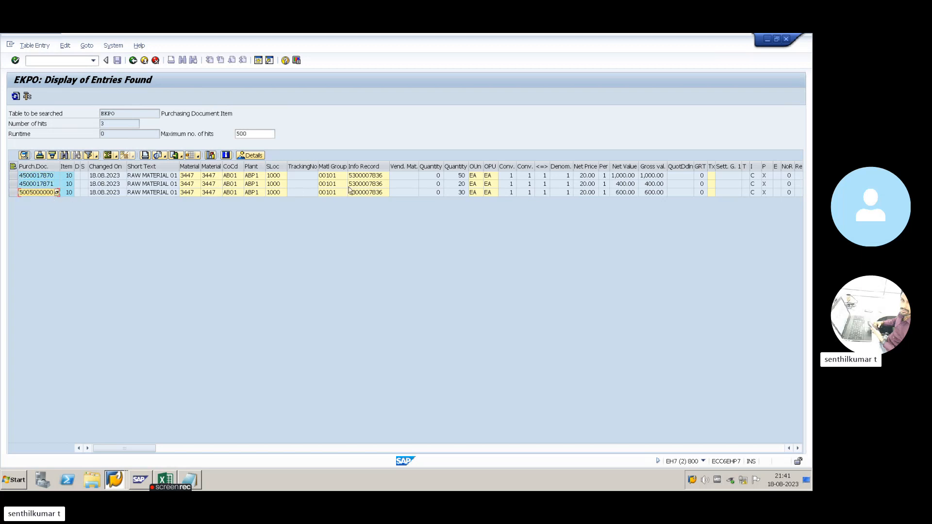
- Check item quantities, net prices and gross values, then open a new SAP session
click(461, 176)
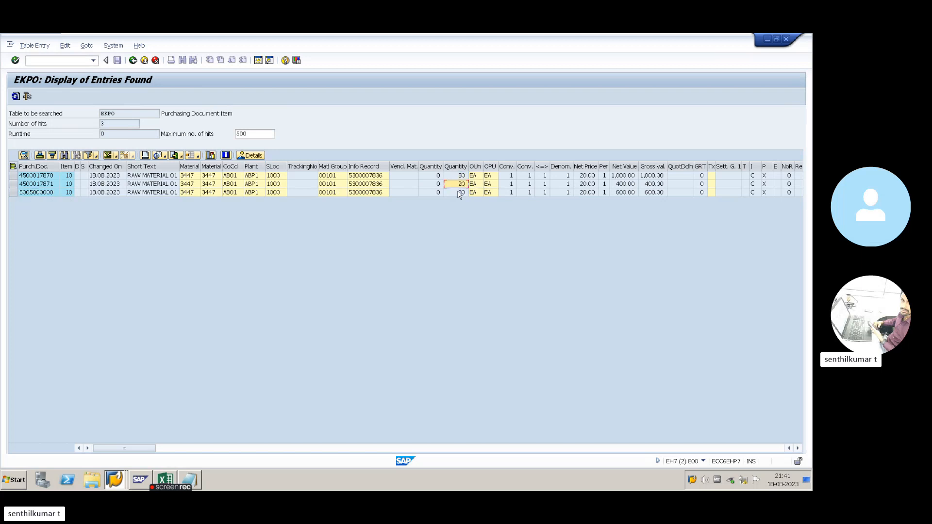
click(475, 166)
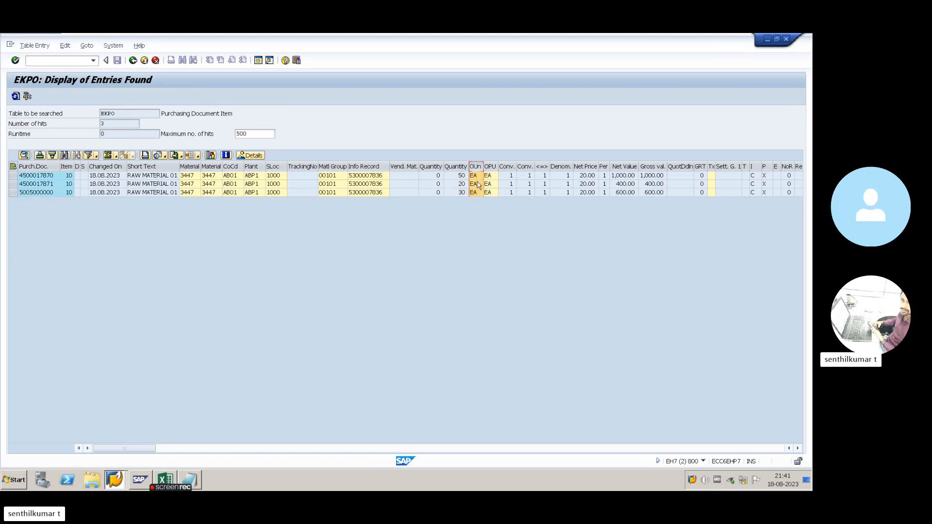
click(540, 192)
click(592, 184)
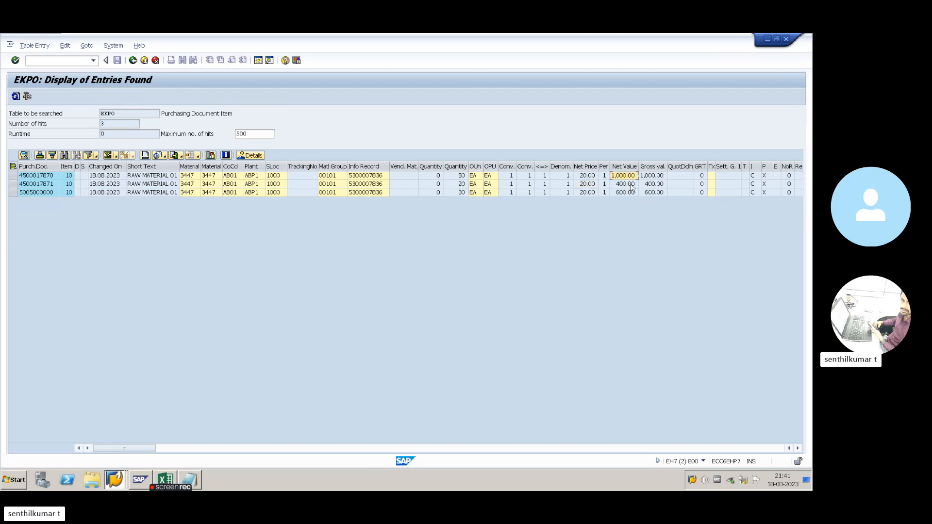
click(655, 184)
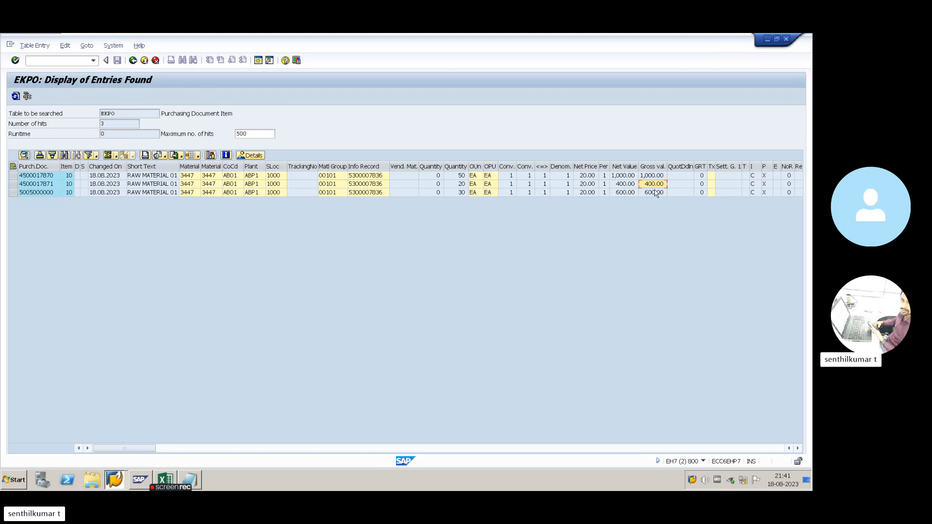
click(443, 449)
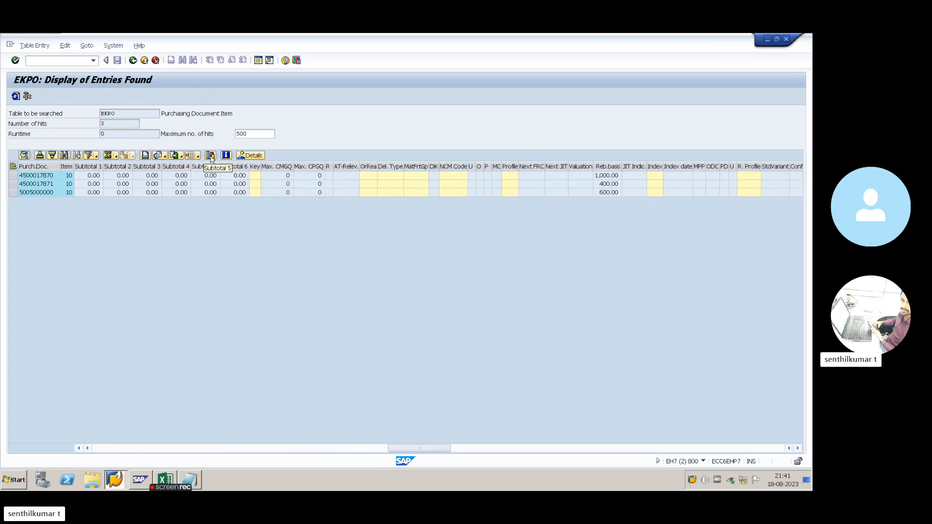
drag(124, 113, 98, 112)
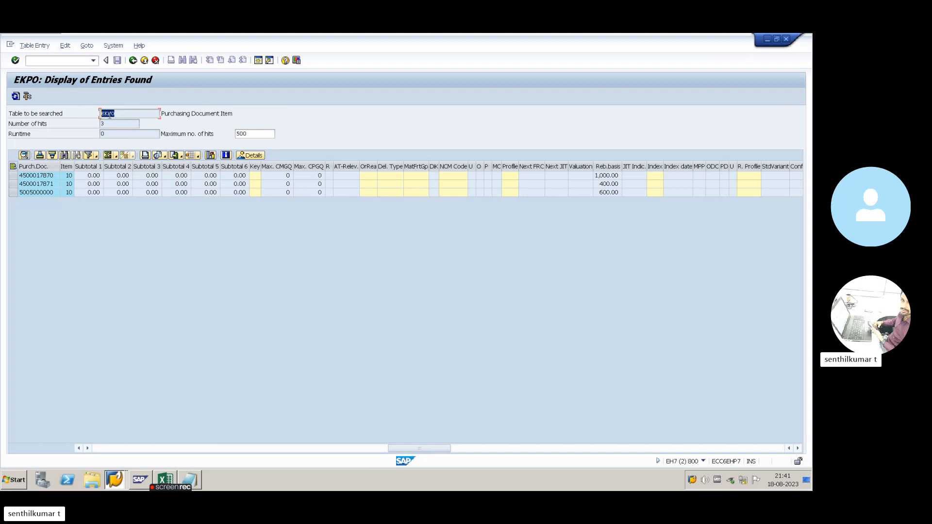
click(258, 59)
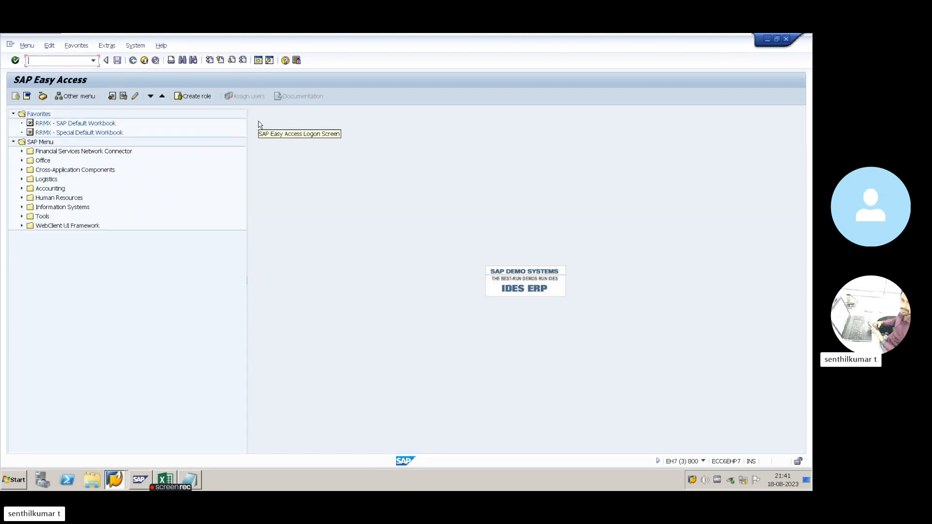
- Go back to the table selection screen and switch the table to EKKO
key(alt)
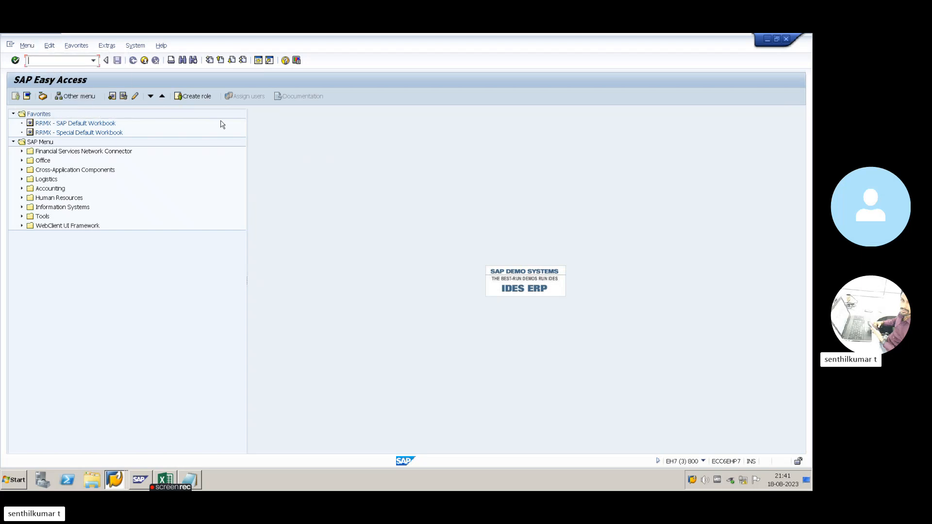
key(alt+Tab)
key(F3)
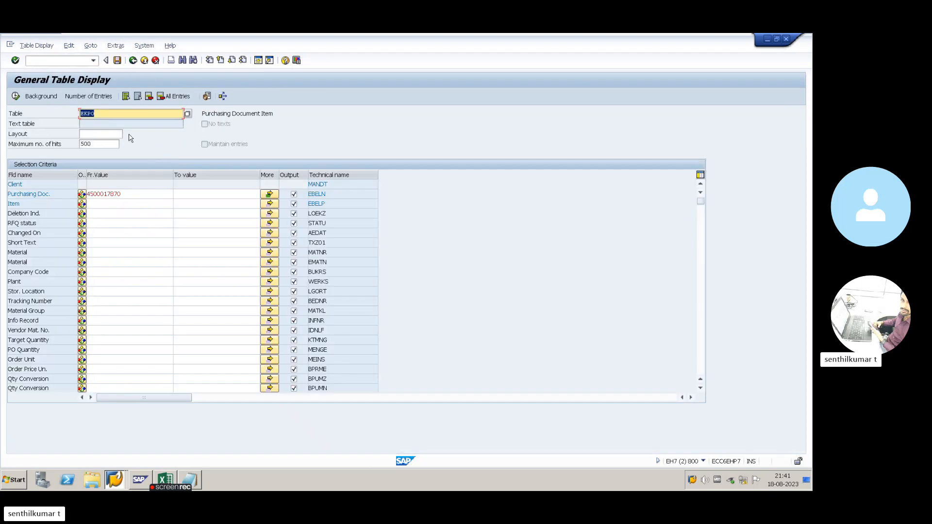
text(EKK)
key(Return)
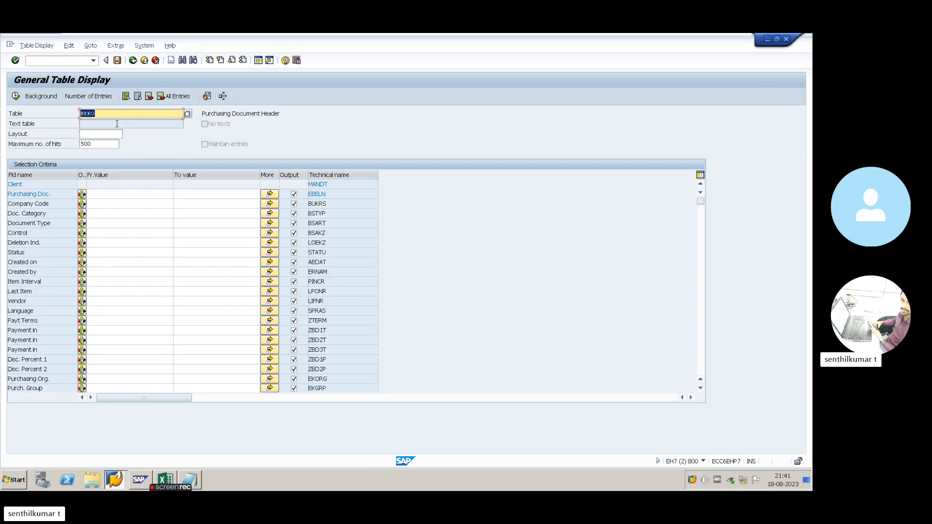
click(124, 194)
click(265, 195)
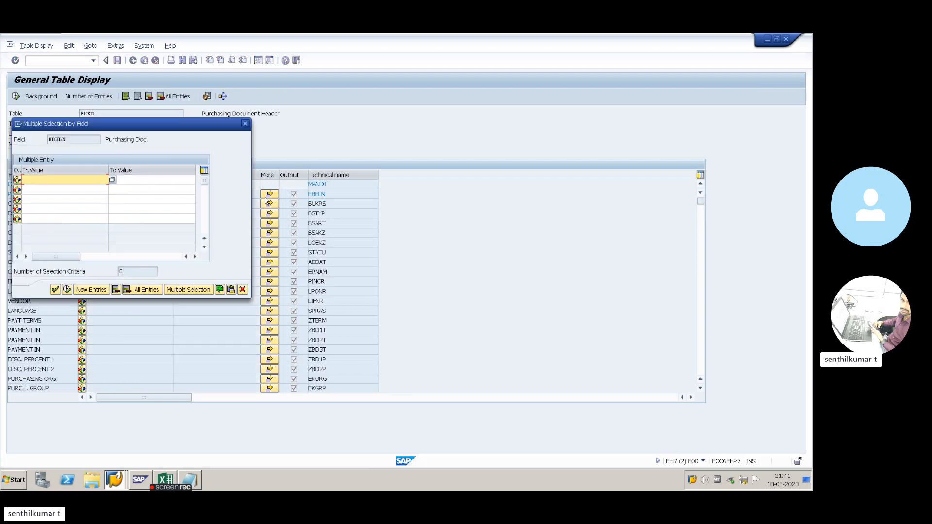
key(space)
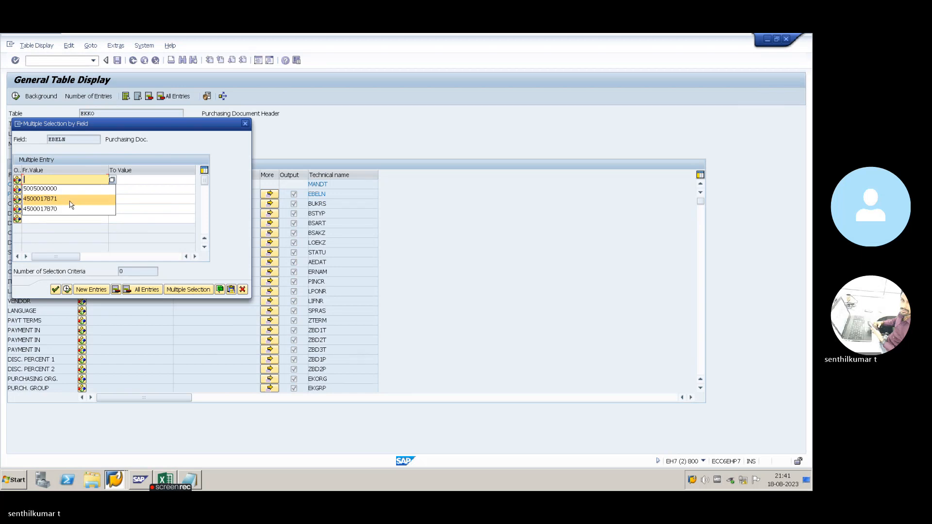
click(71, 199)
click(72, 192)
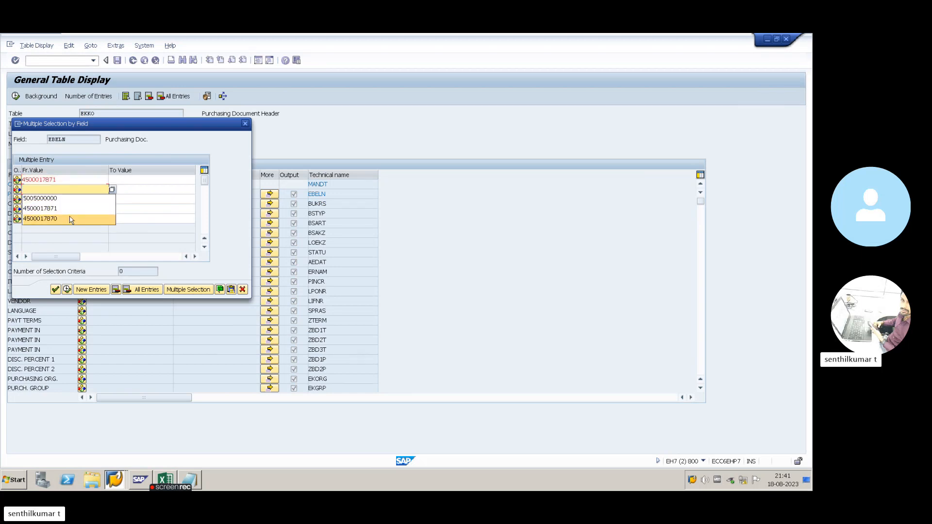
click(71, 219)
click(72, 199)
click(74, 219)
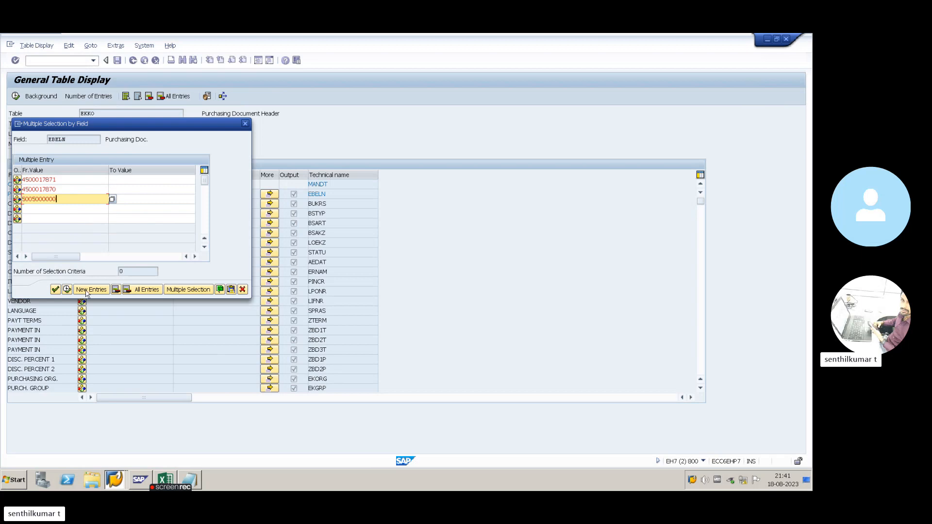
click(56, 290)
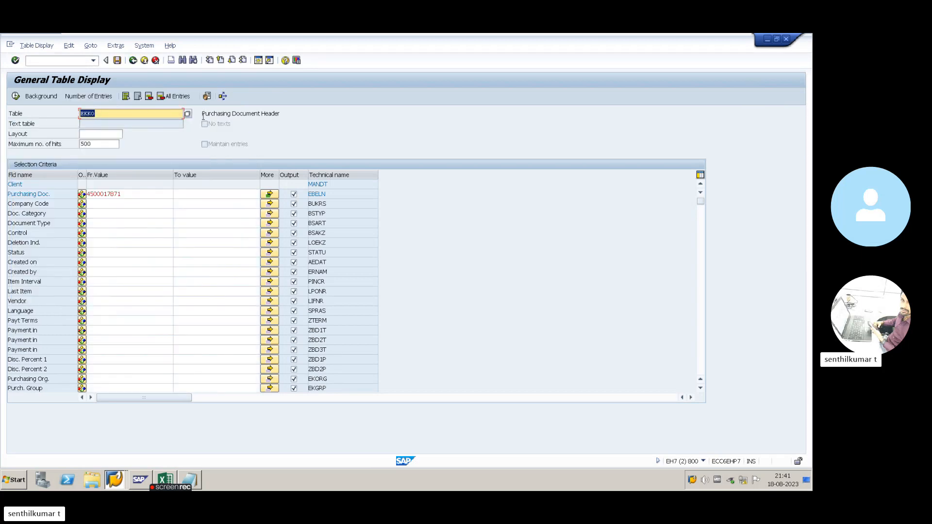
drag(203, 114, 281, 114)
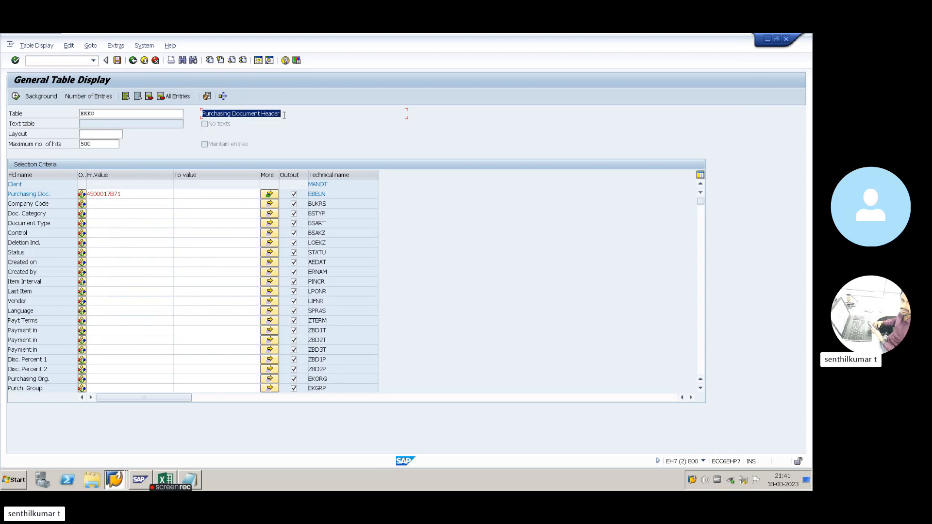
click(19, 97)
key(alt+Tab)
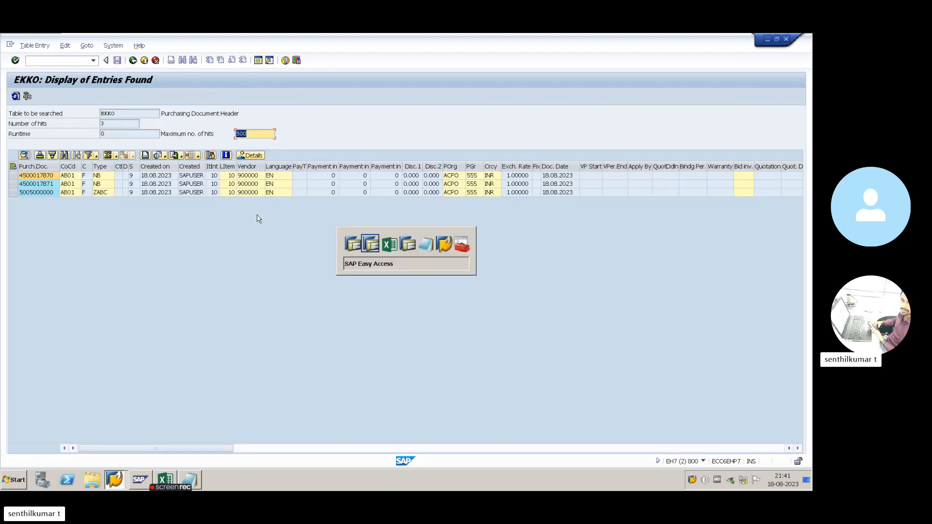
key(alt+Tab)
key(alt+Tab)
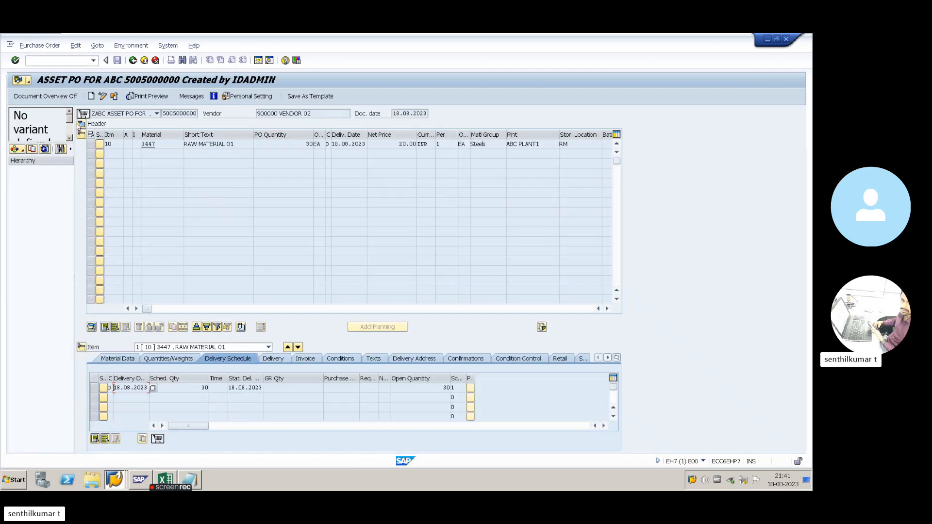
click(81, 135)
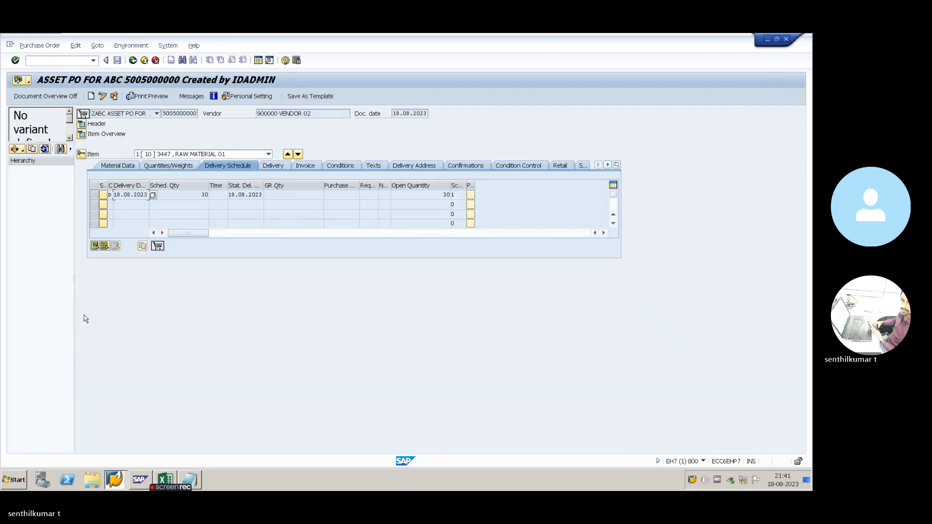
click(81, 154)
click(81, 124)
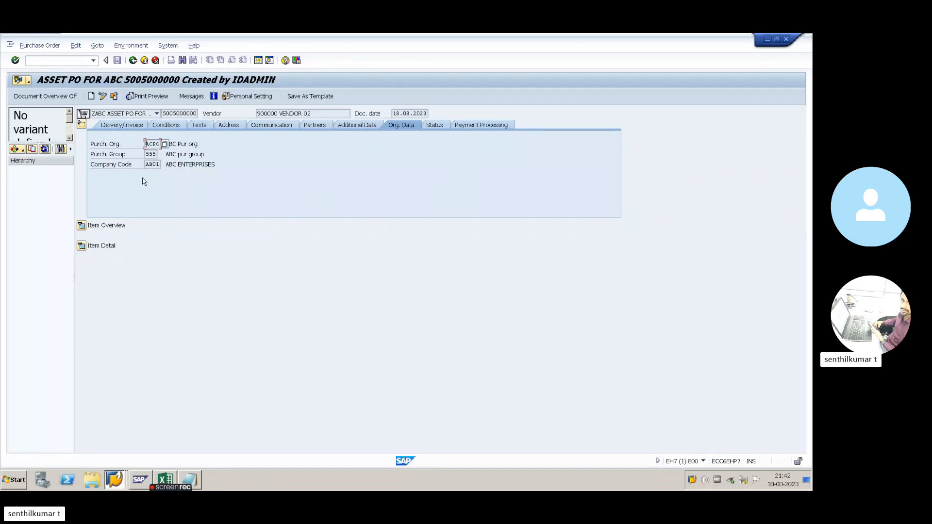
key(alt+Tab)
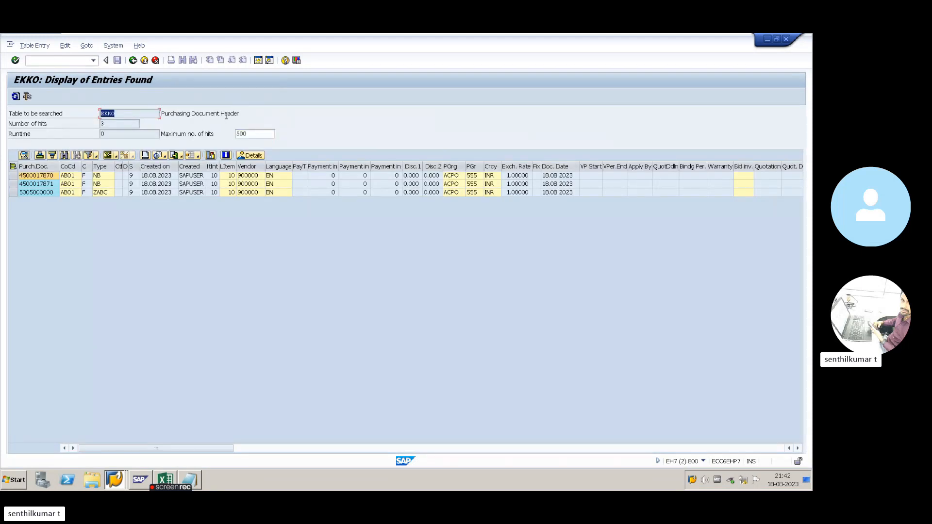
drag(242, 114, 161, 114)
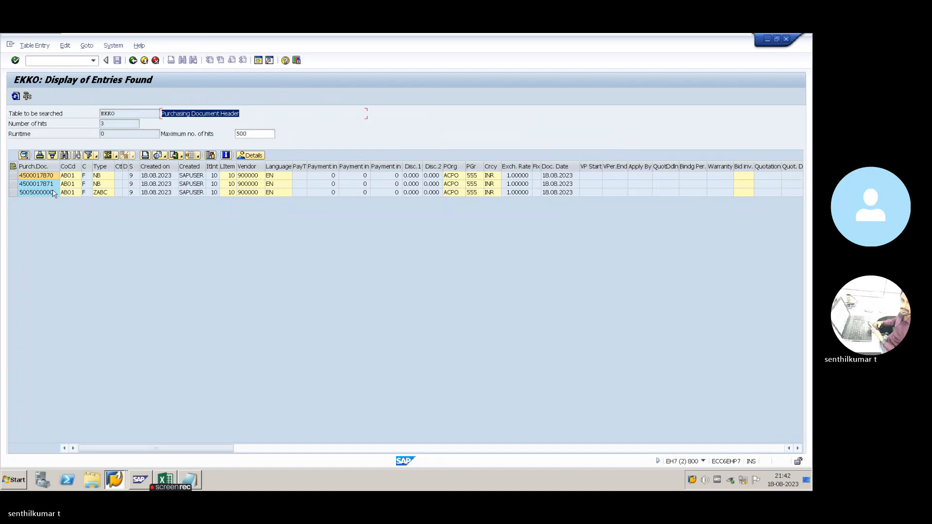
click(74, 177)
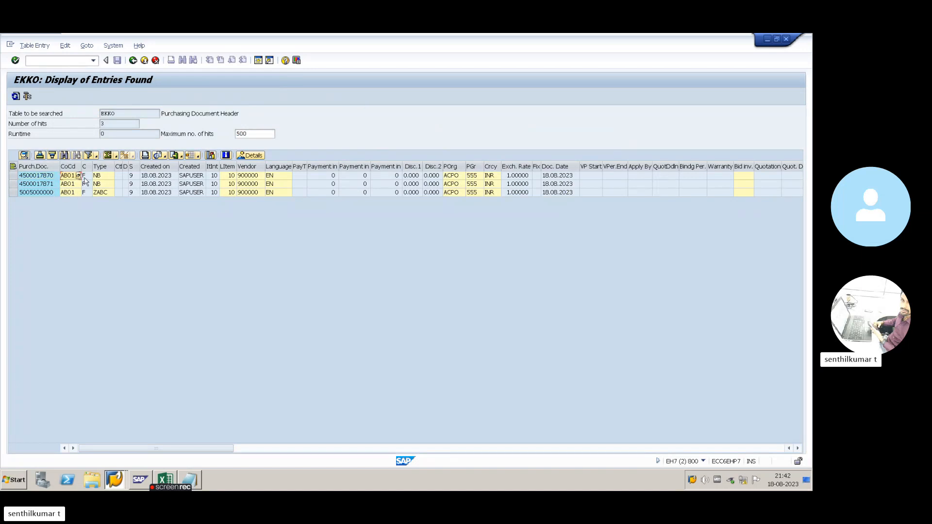
click(86, 177)
click(106, 168)
click(13, 175)
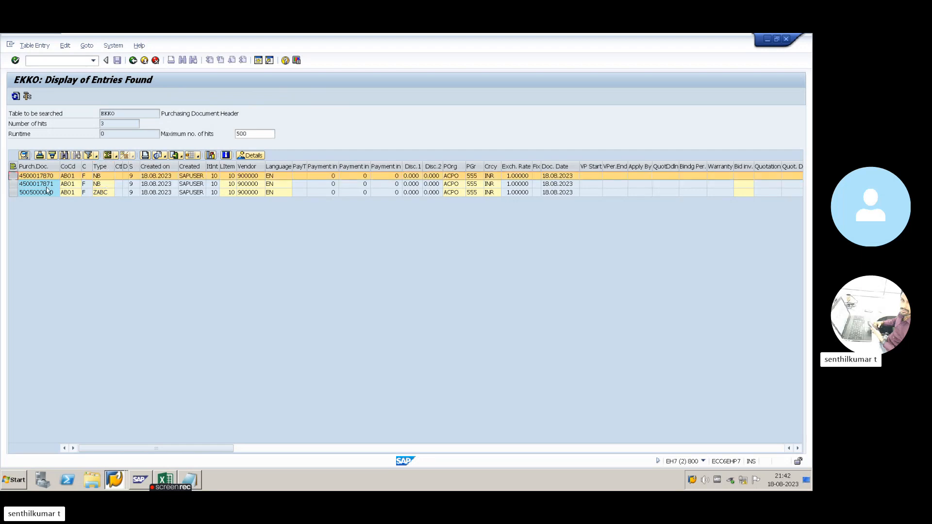
click(101, 178)
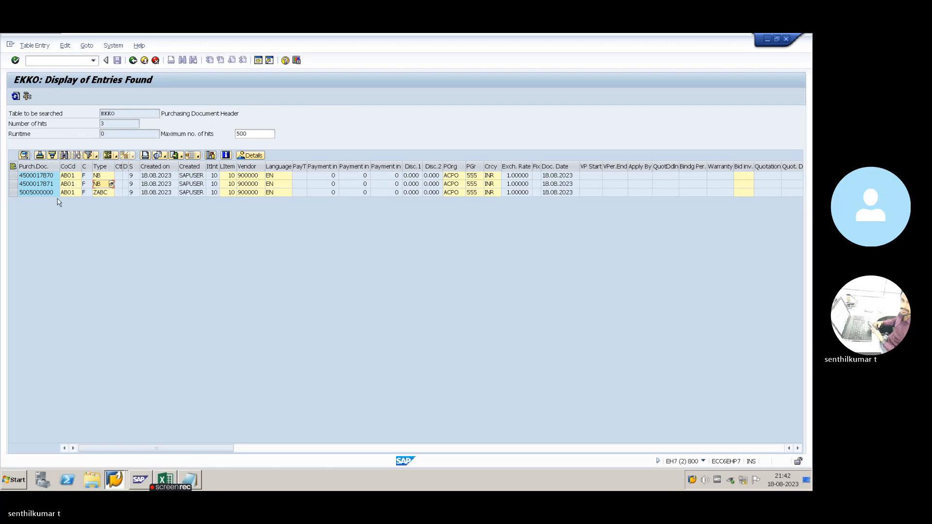
click(13, 193)
click(99, 195)
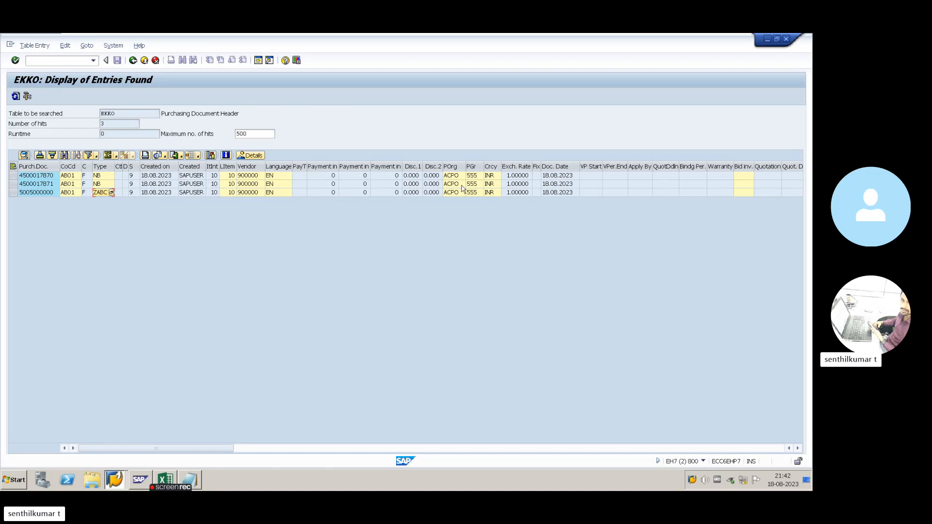
key(alt+Tab)
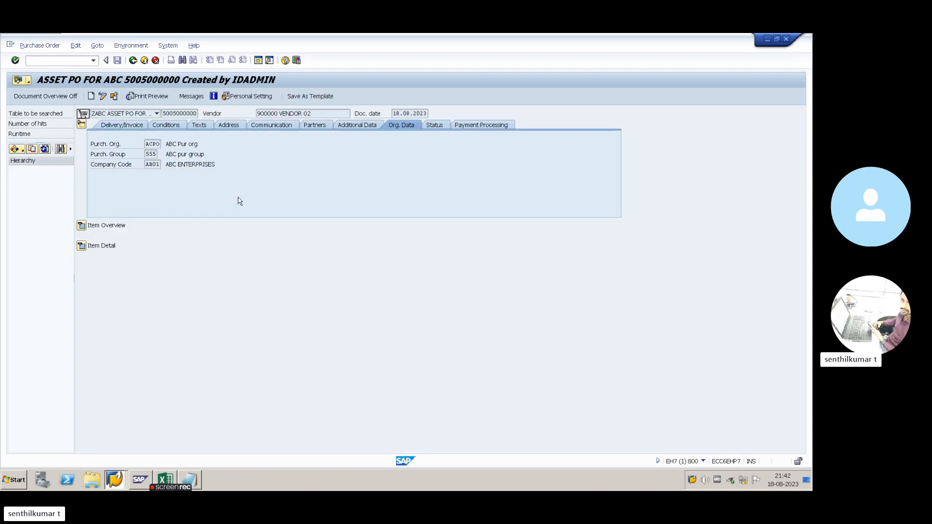
key(alt+Tab)
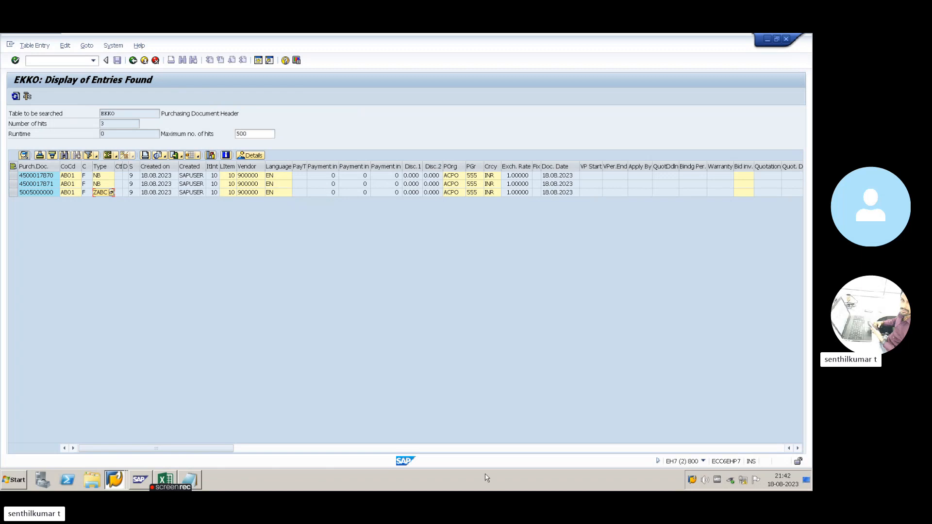
click(299, 450)
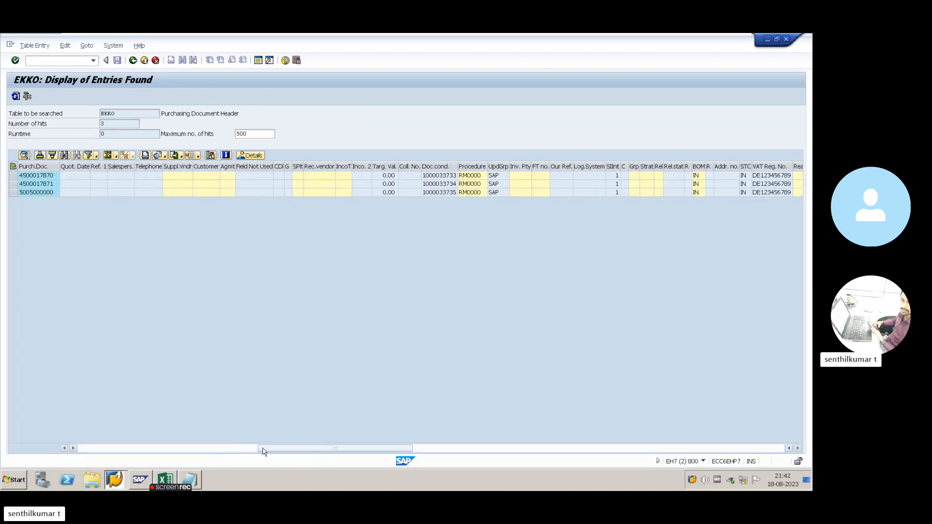
drag(268, 450, 65, 444)
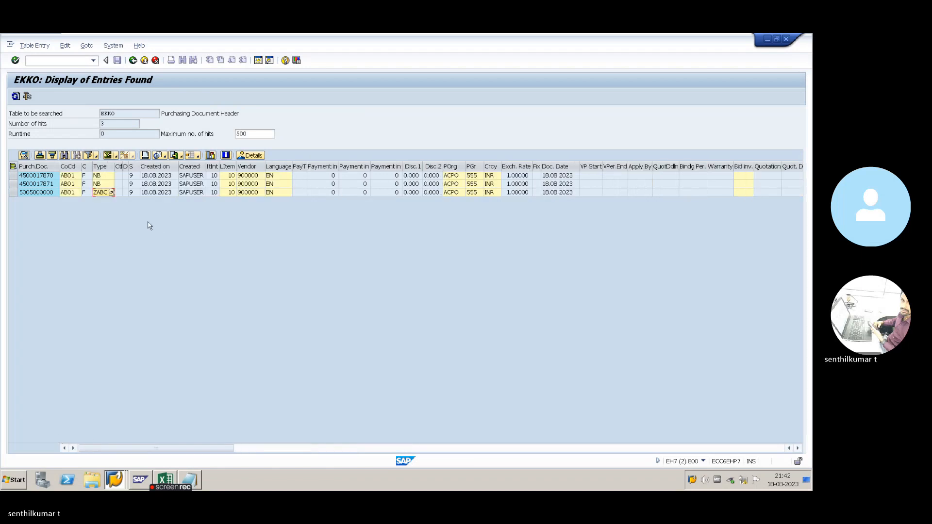
click(115, 115)
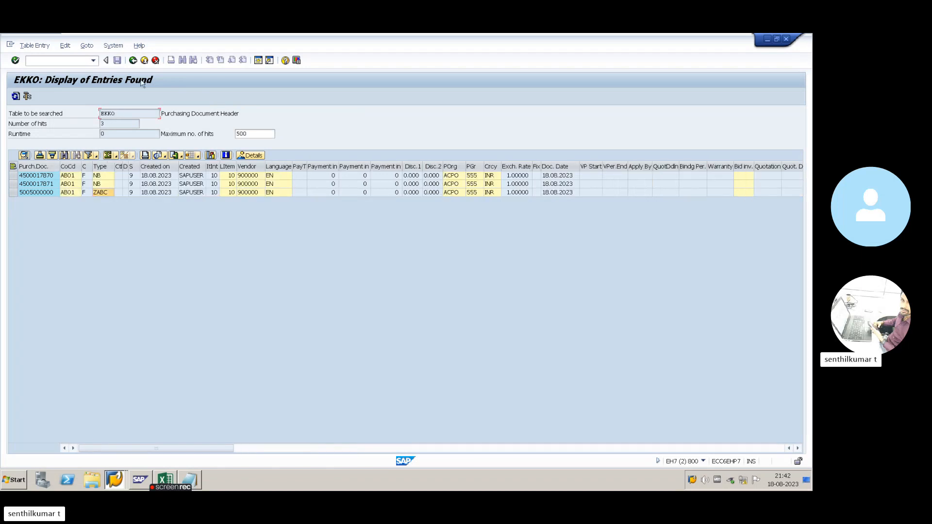
click(133, 60)
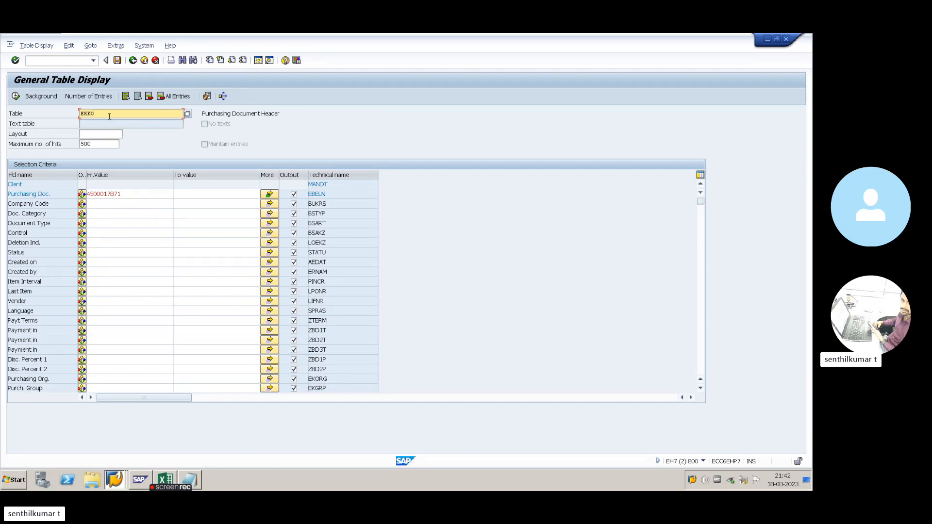
- Add the line 'EKKO - Purchasing Document Header' to the Notepad notes, using the description copied from SE16N
key(alt+Tab)
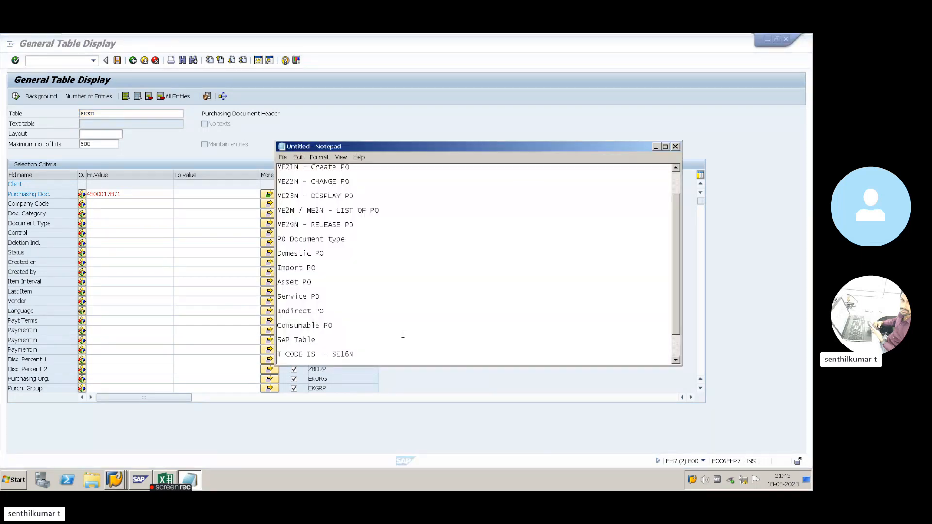
key(Return)
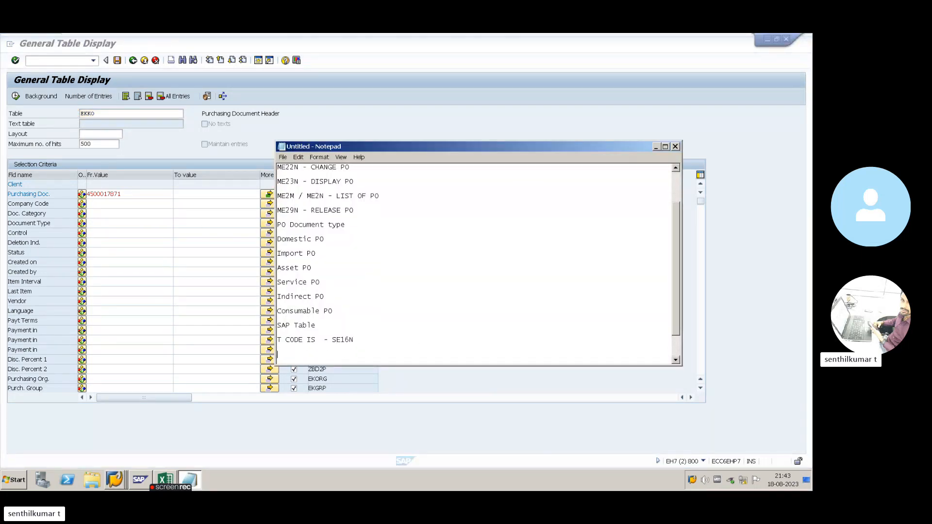
text(EKPO)
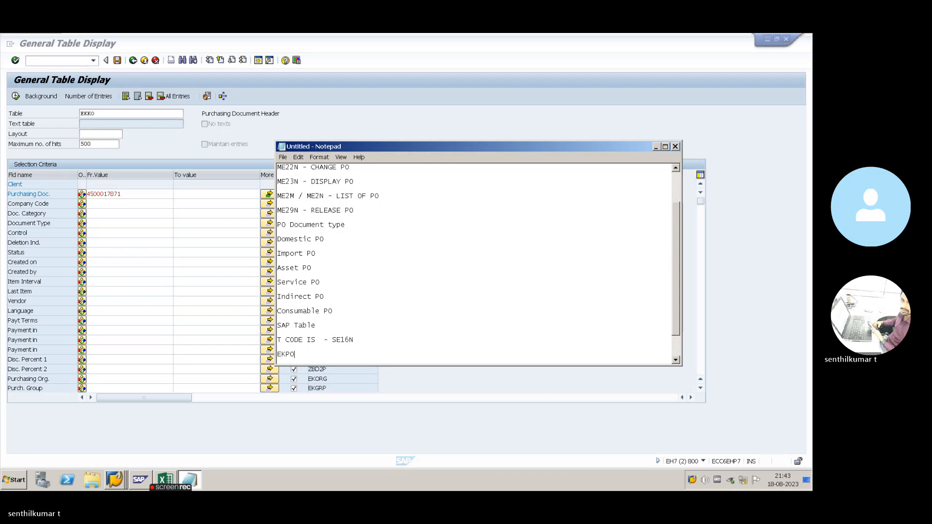
key(alt+Tab)
key(alt+Tab)
text(urchase)
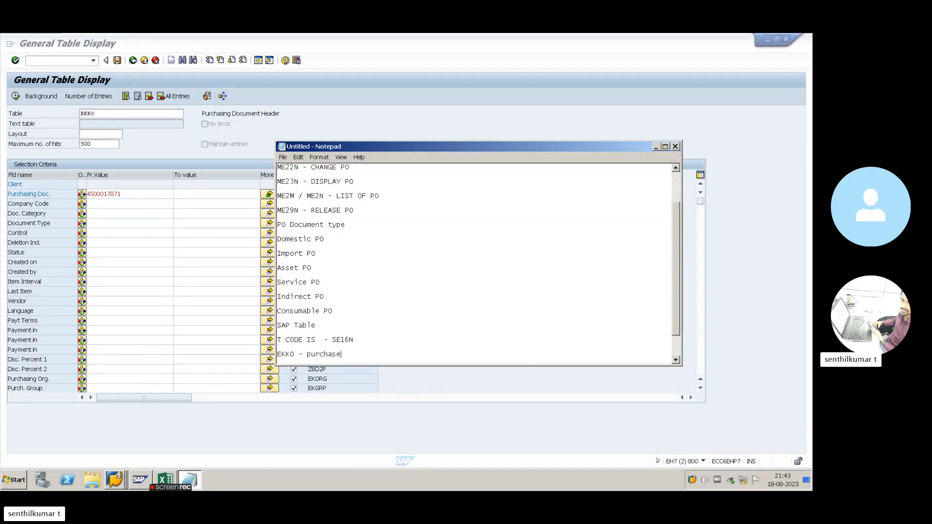
text( order)
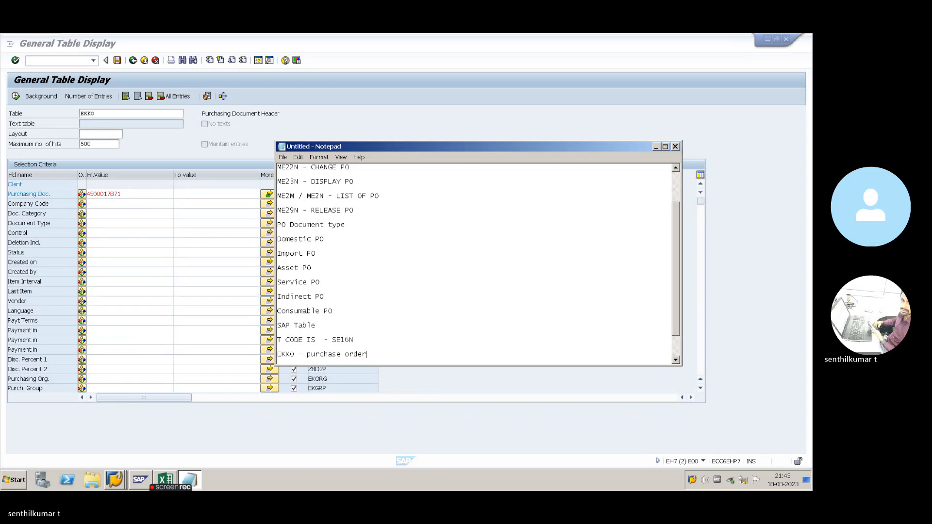
key(BackSpace)
key(BackSpace)
key(alt+Tab)
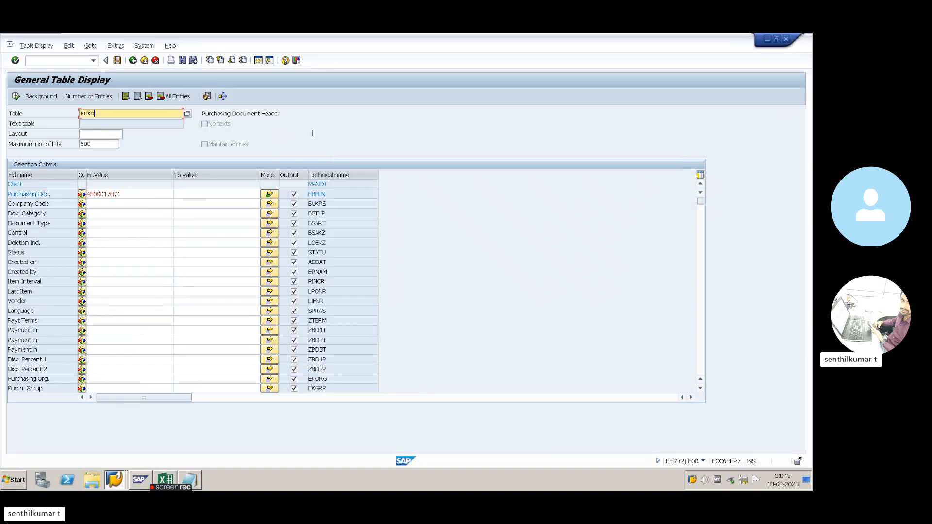
drag(289, 115, 200, 117)
key(ctrl+c)
key(alt+Tab)
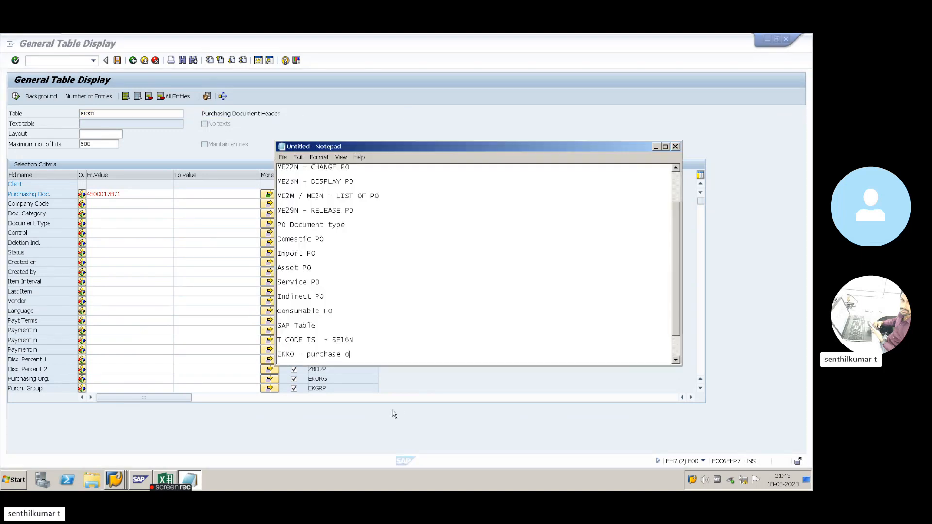
drag(307, 357, 381, 353)
key(ctrl+v)
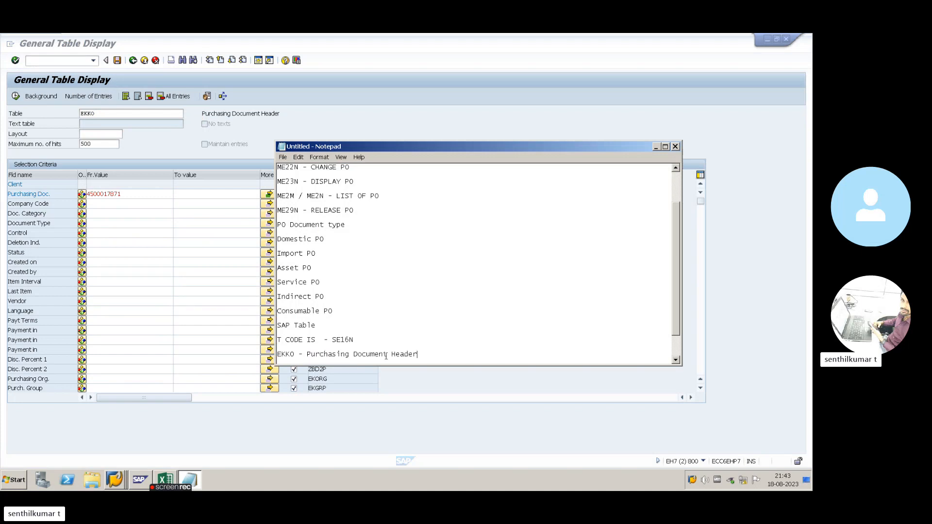
key(Return)
- Change the SE16N table to EKPO and note 'EKPO -' with its Purchasing Document Item description
key(alt+Tab)
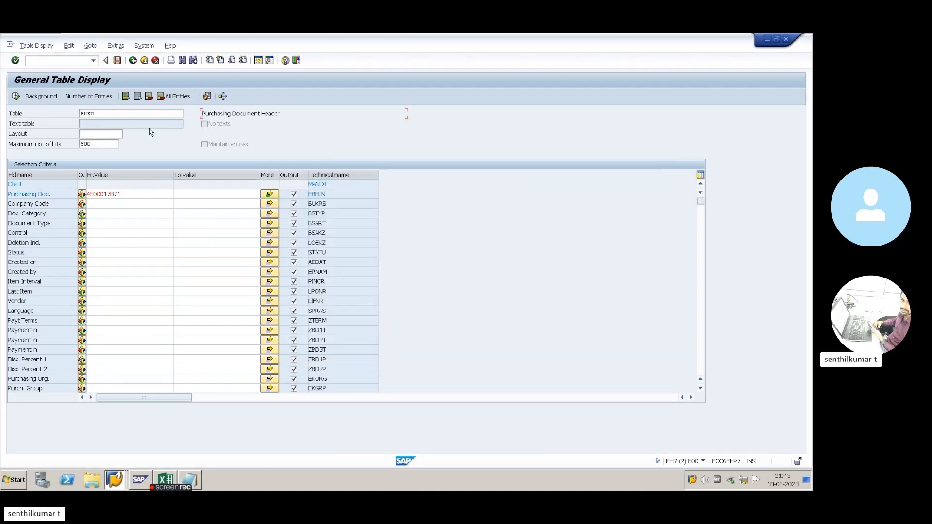
drag(97, 113, 57, 113)
text(EKPO)
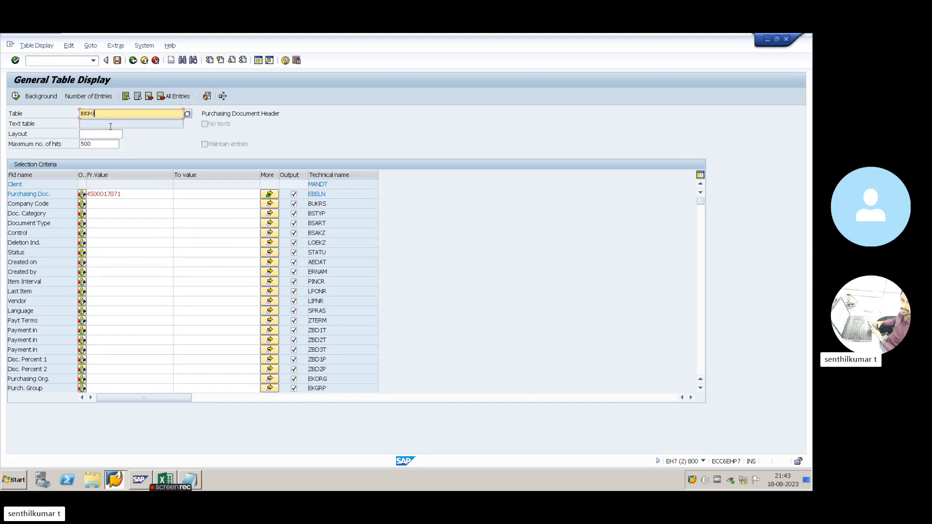
key(Return)
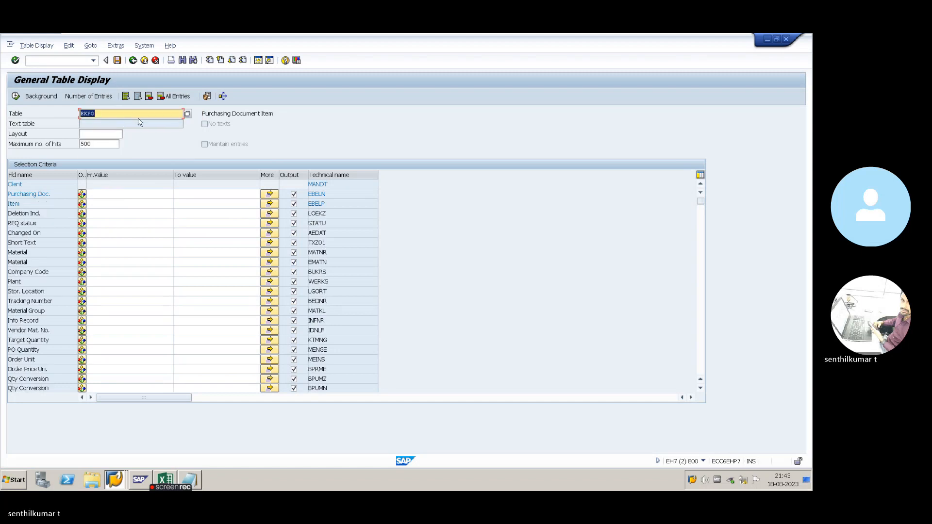
drag(274, 115, 200, 116)
key(ctrl+c)
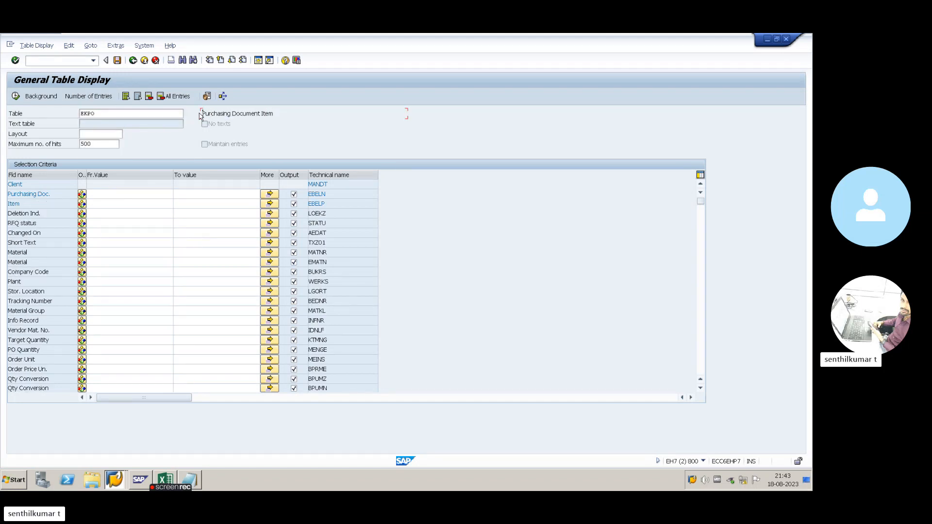
key(alt+Tab)
text(E)
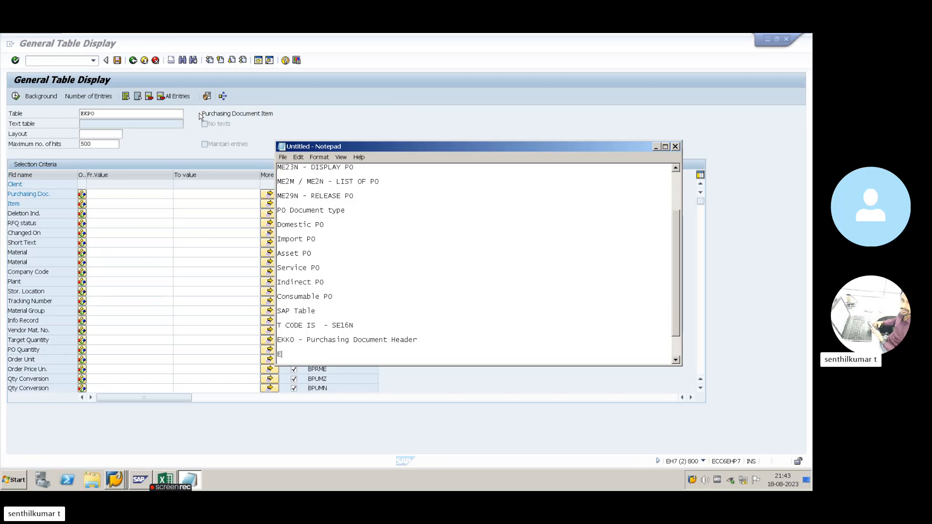
text(KPO -)
key(ctrl+v)
- Return to SAP Easy Access, minimize the remote SAP session and bring up the Skype window
click(655, 147)
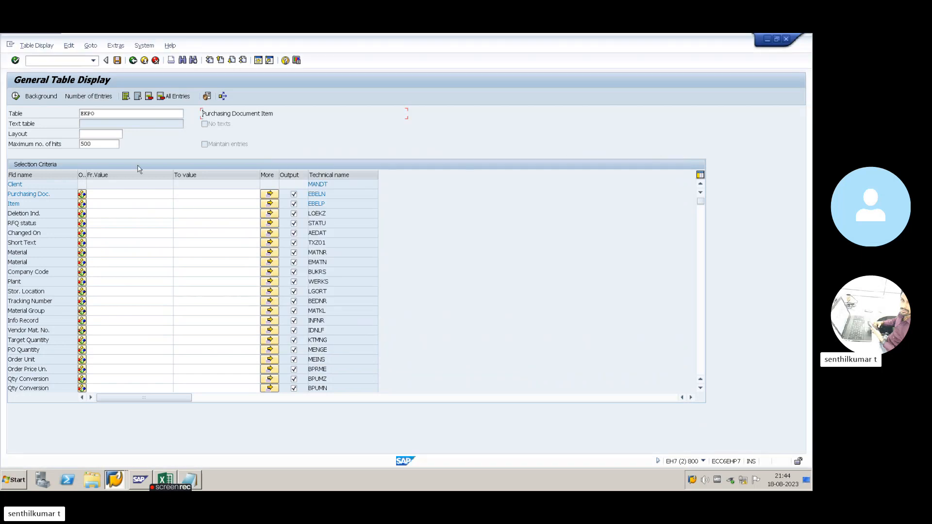
click(132, 60)
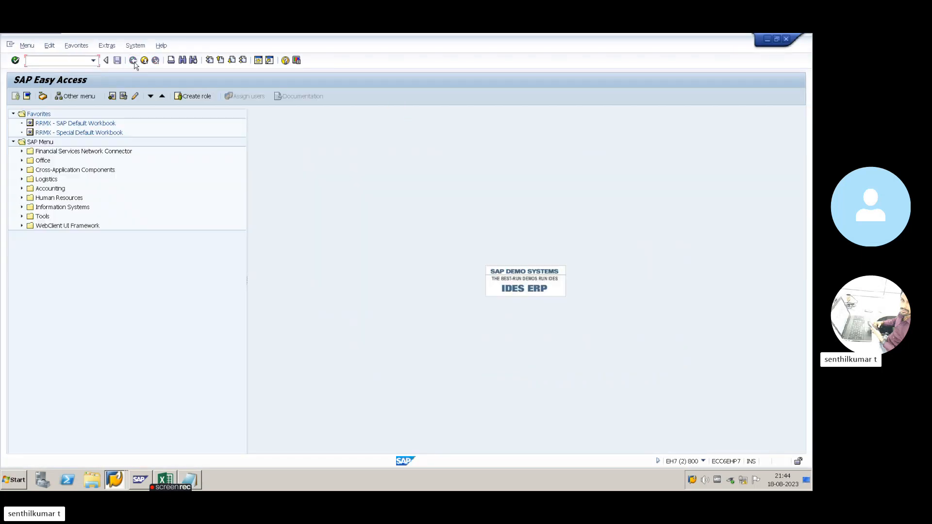
click(710, 37)
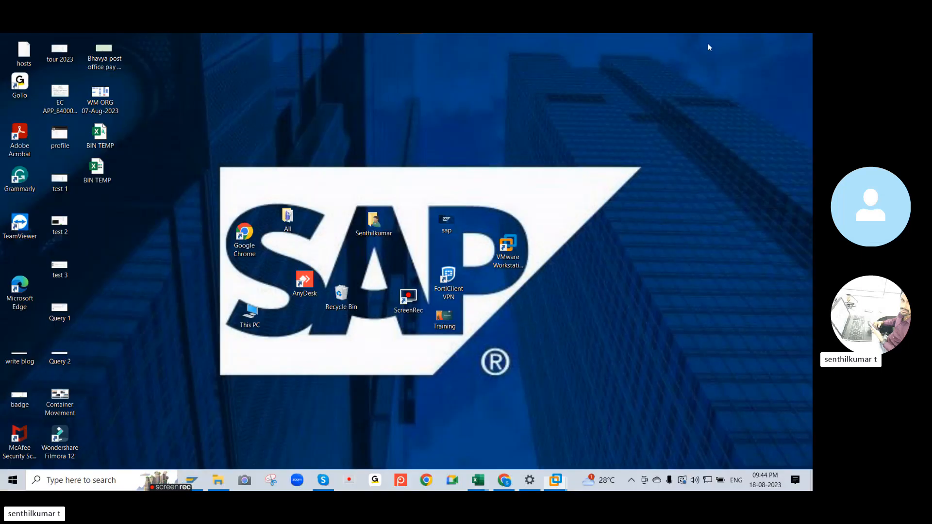
click(320, 479)
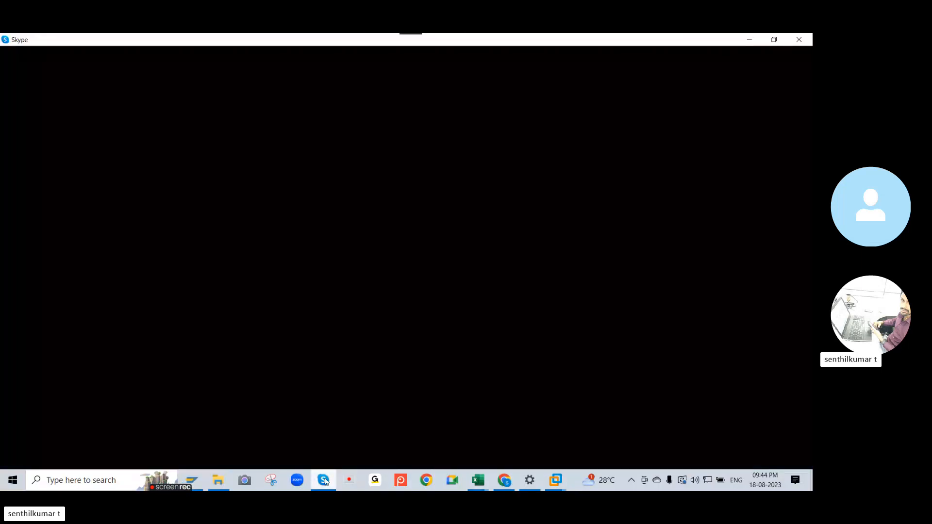